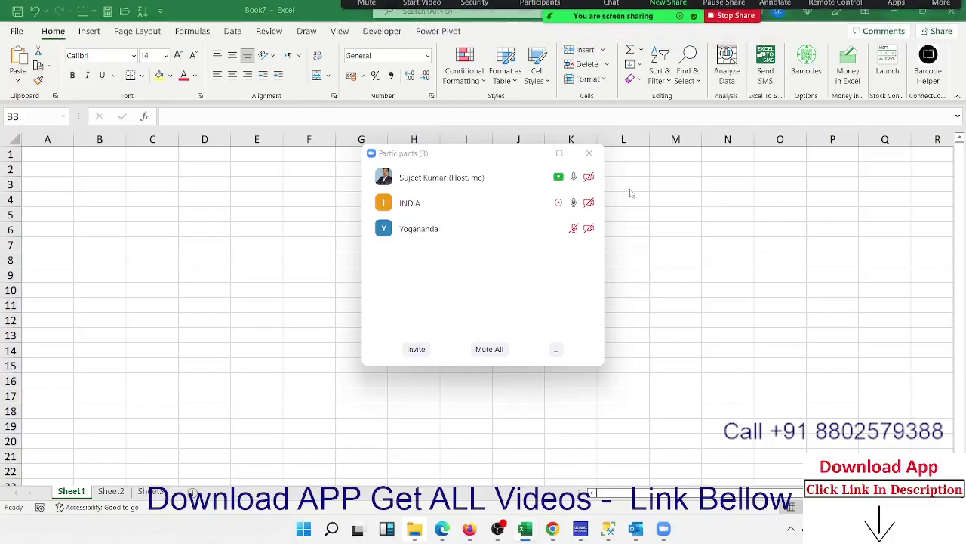
Step: Close the meeting participants window and enter 20 in B2 and 30 in D2
left_click(589, 153)
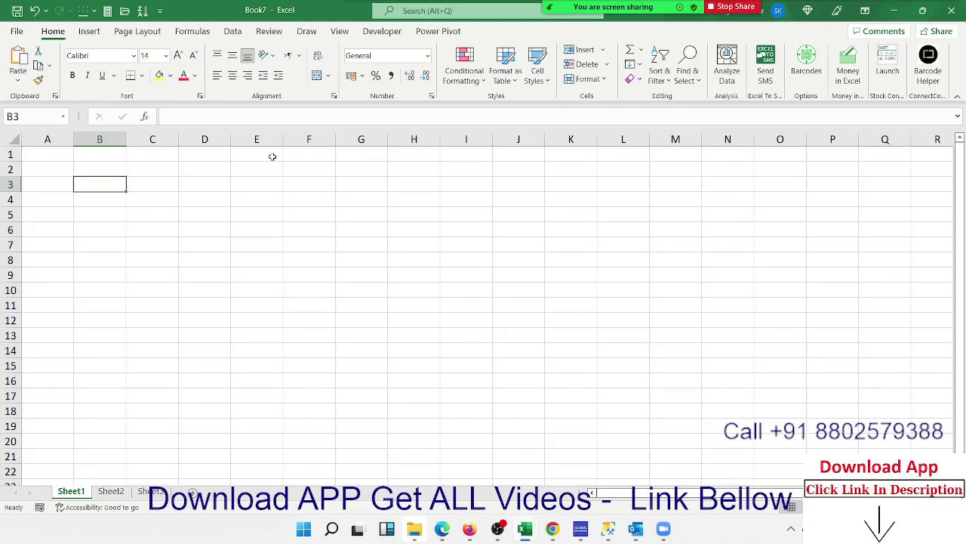
key("Up")
key("Left")
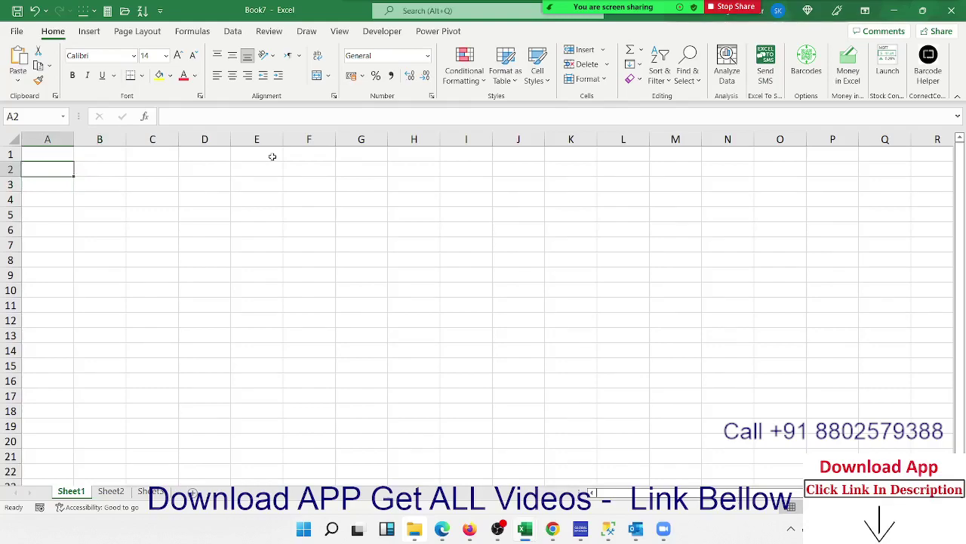
key("Right")
key("Right")
key("Up")
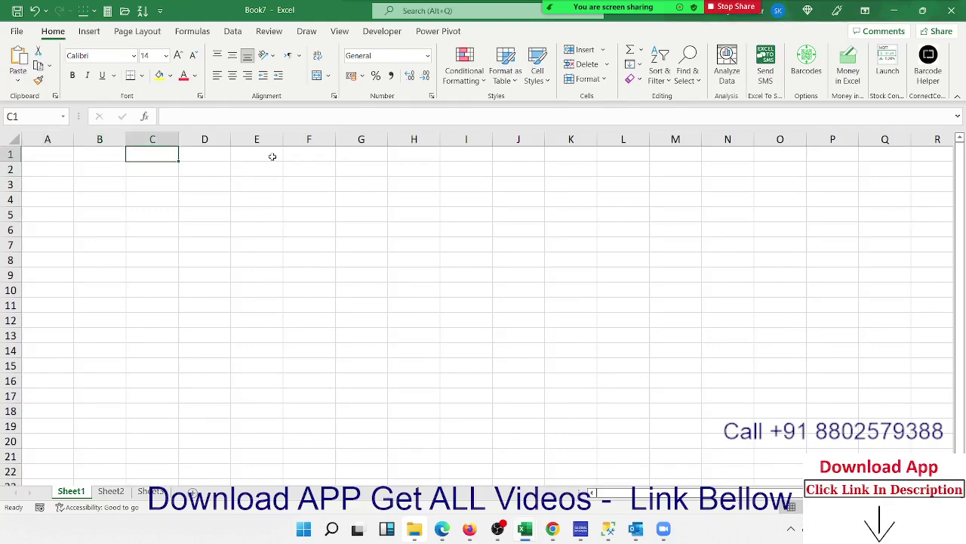
key("Right")
key("Down")
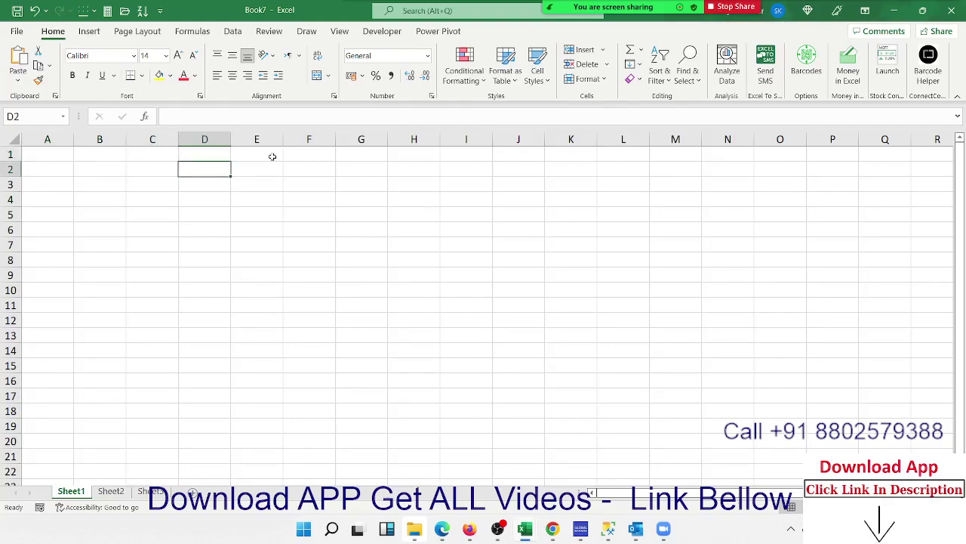
key("Left")
key("Left")
type("20")
key("Right")
key("Right")
type("30")
key("Right")
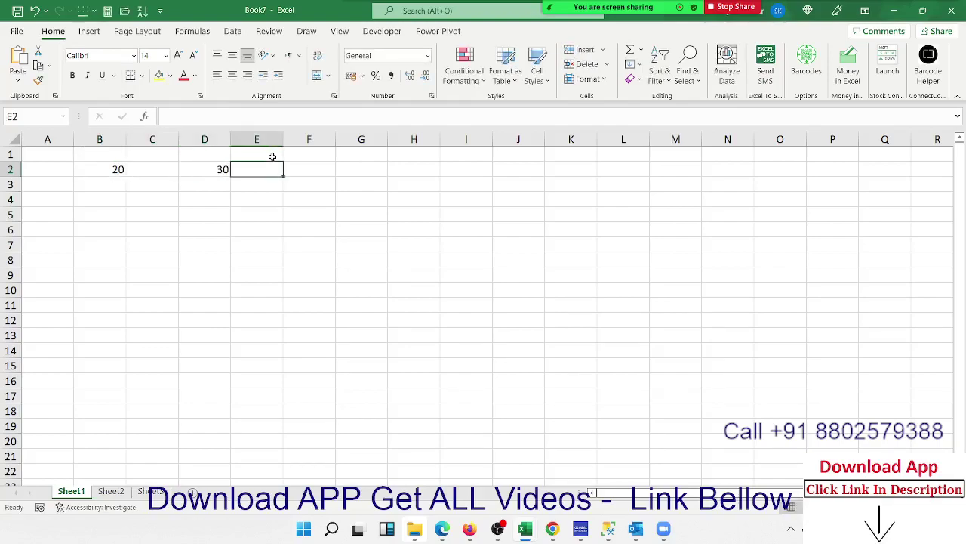
Step: Enter =SUM(B2:D2) in E2 by pointing at the range, giving 50
type("=sum")
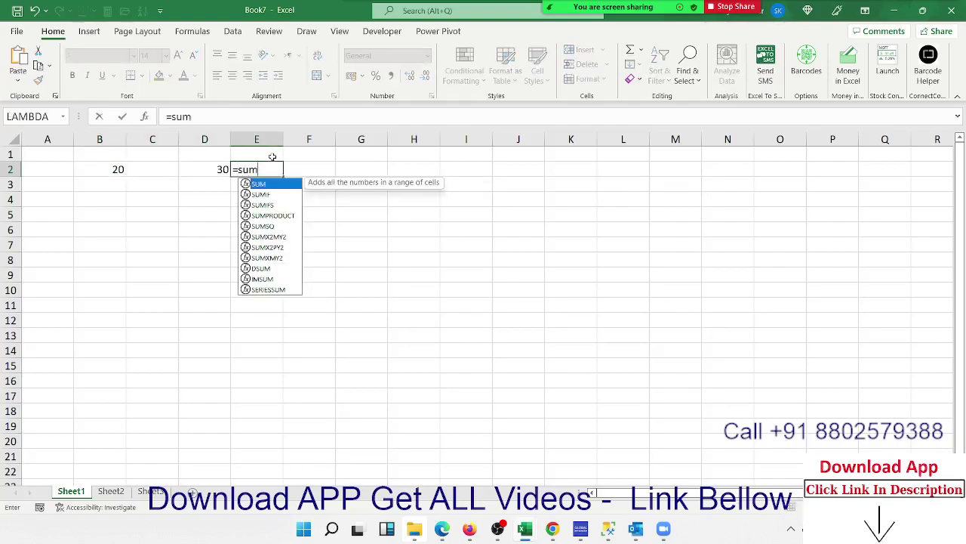
key("Tab")
key("Left")
key("Left")
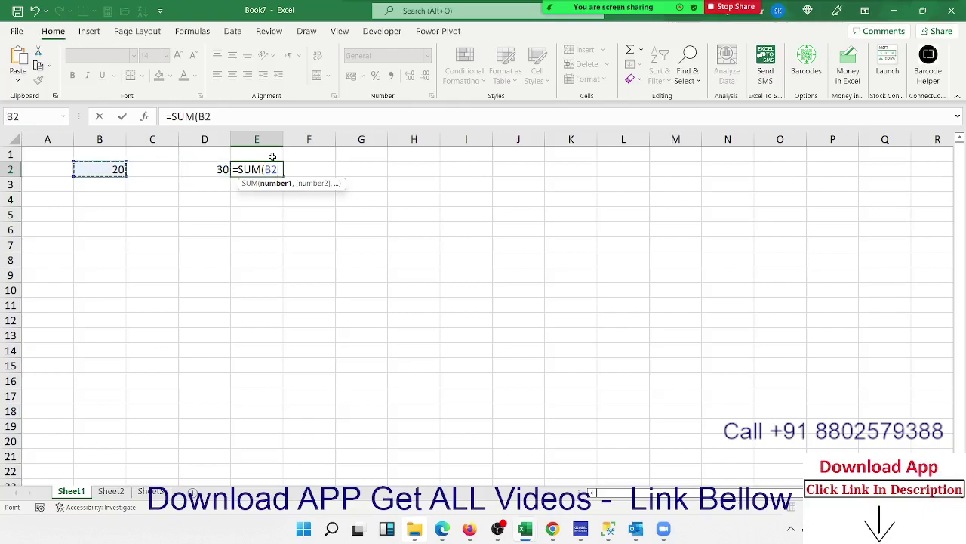
key("shift+Right")
key("shift+Right")
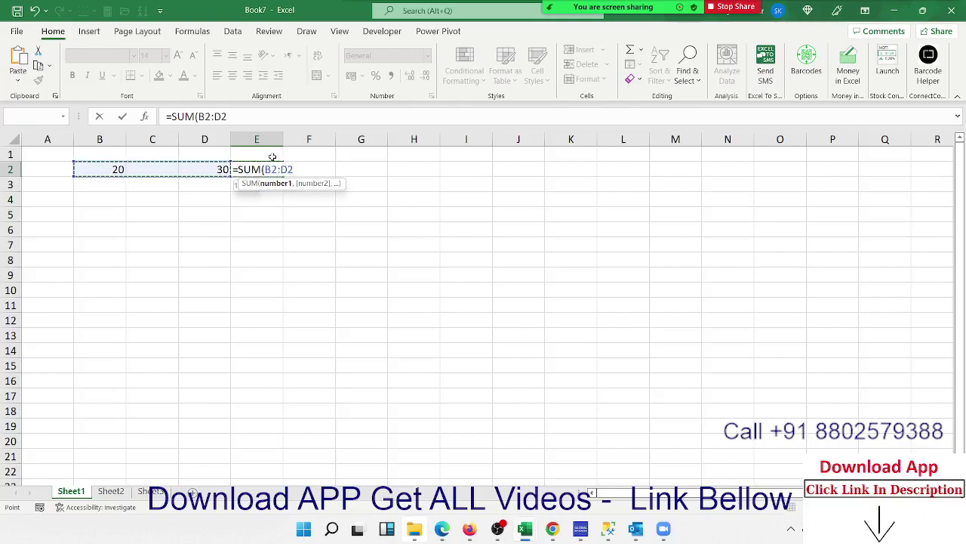
key("Return")
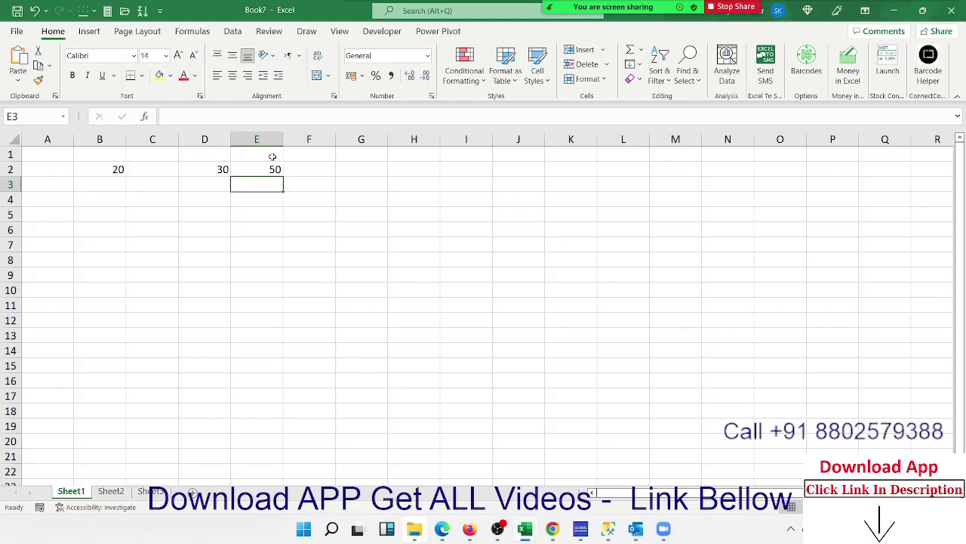
Step: Enter =B2+D2 in E3 by pointing at B2 and D2
type("=")
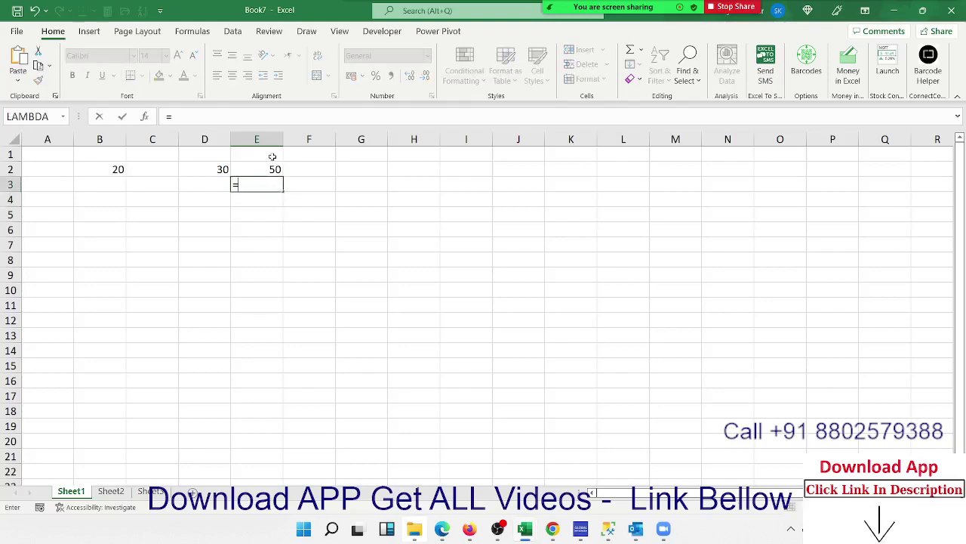
key("Left")
key("Left")
key("Up")
key("Left")
type("+")
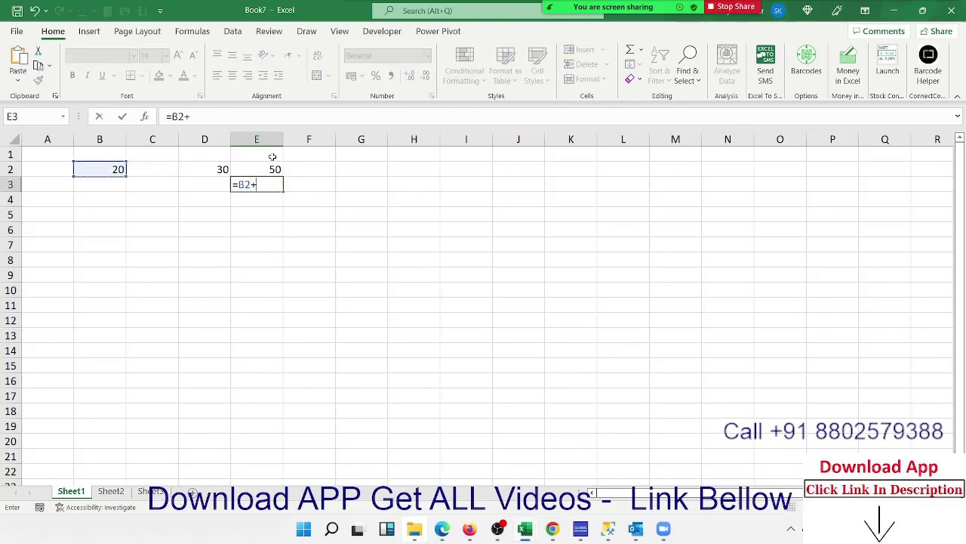
key("Up")
key("Left")
key("Return")
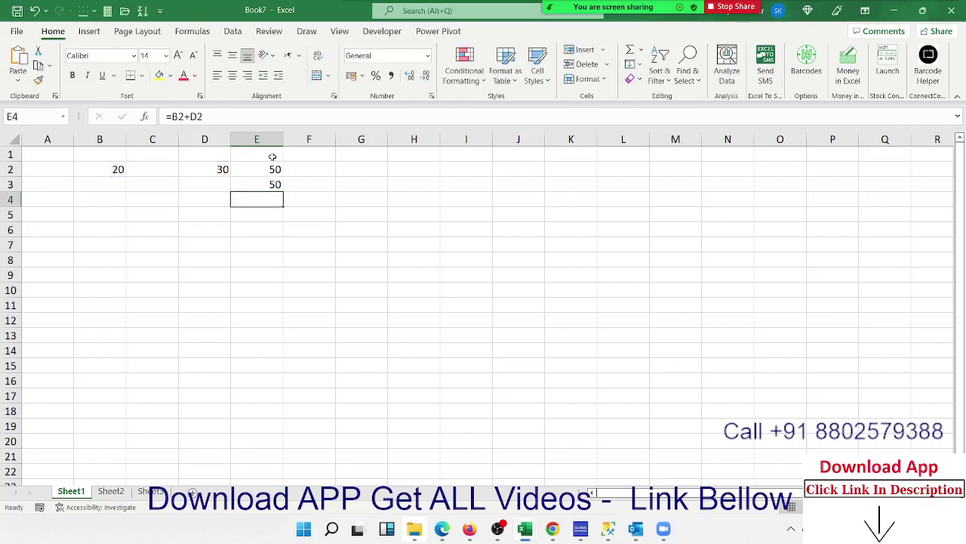
Step: Review the formulas in E3 and E2 in edit mode without changing them
key("Up")
key("F2")
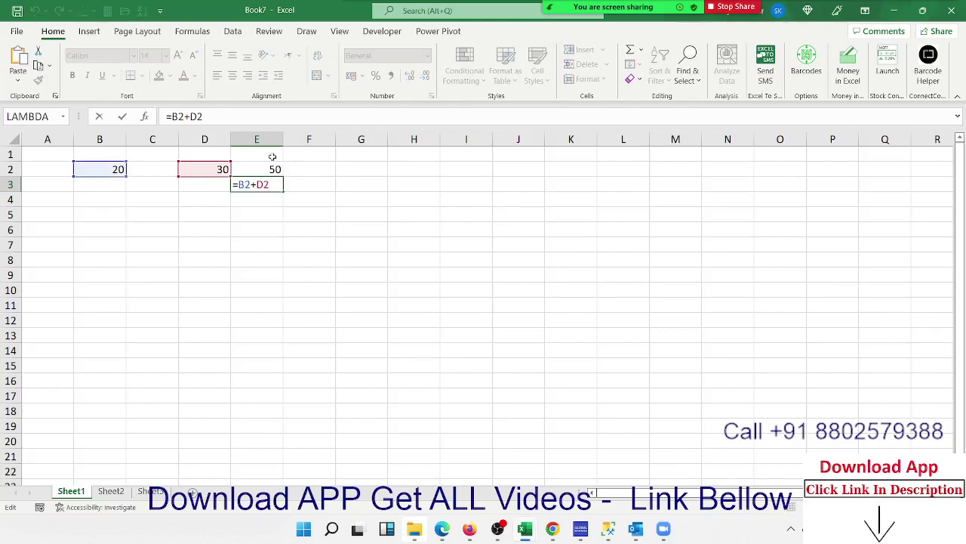
key("Escape")
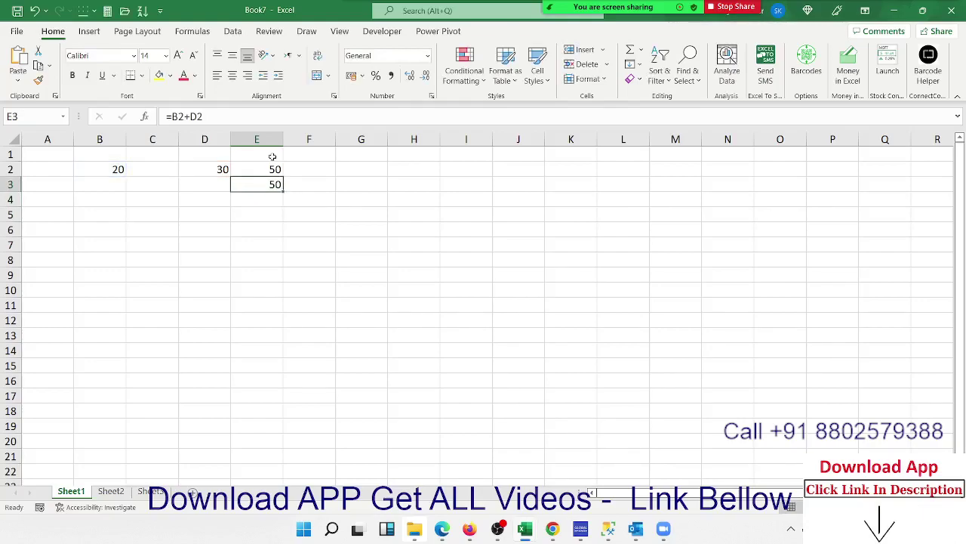
key("Up")
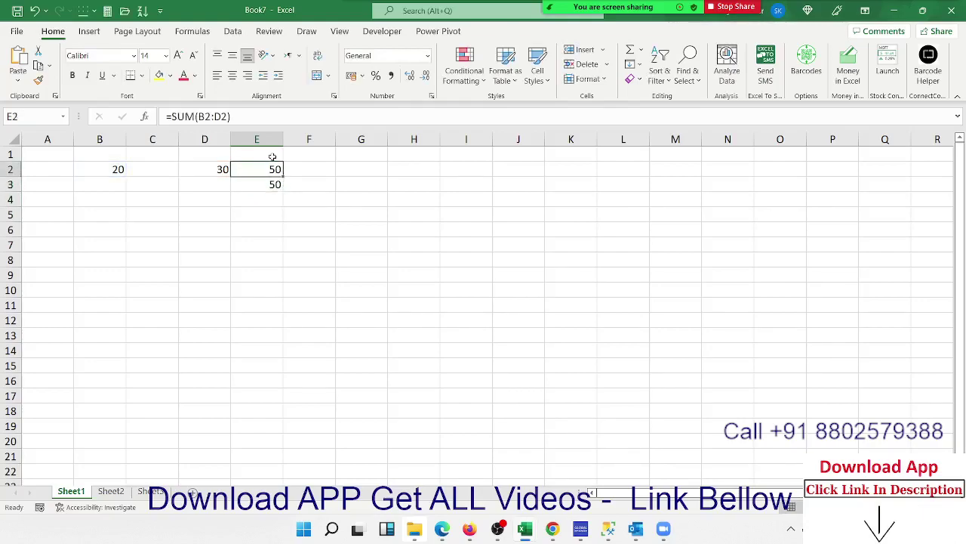
key("F2")
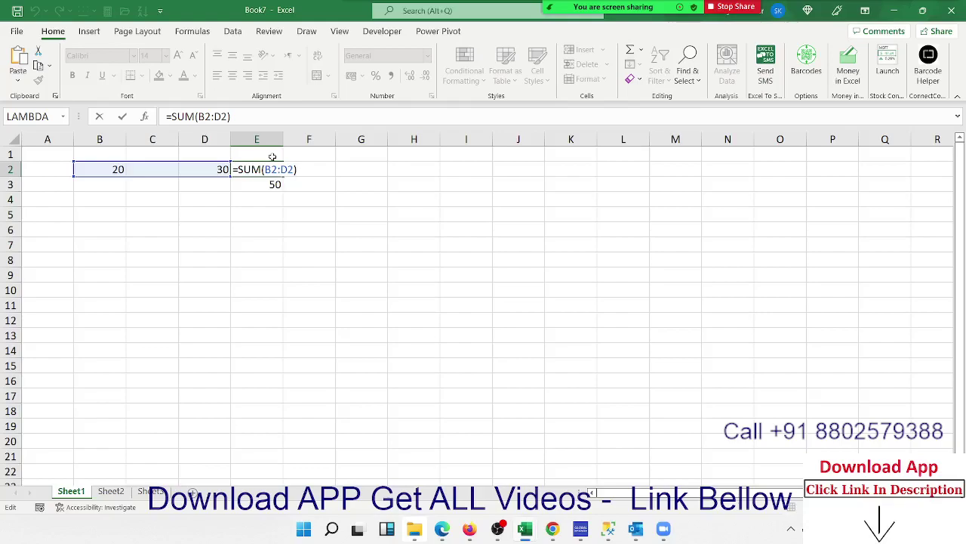
key("Escape")
left_click(192, 31)
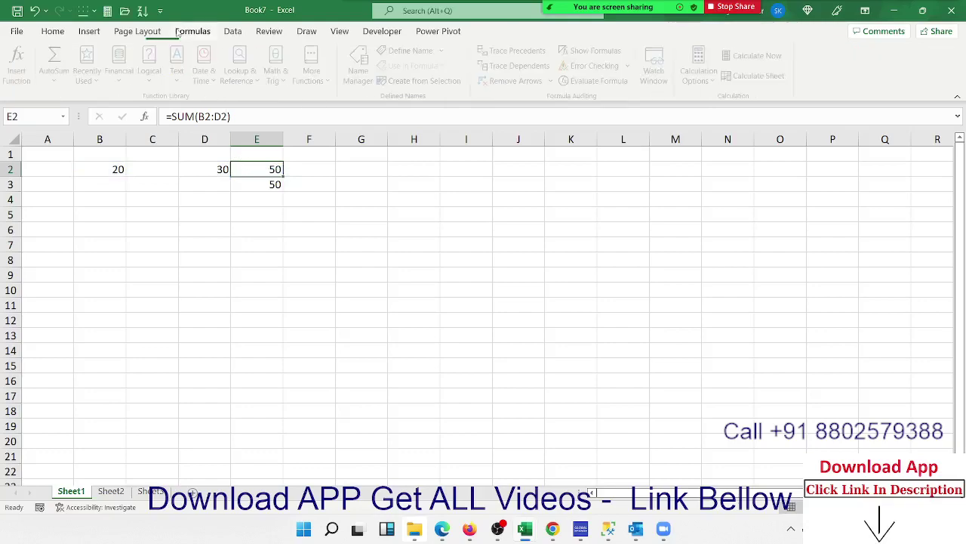
left_click(182, 61)
left_click(240, 61)
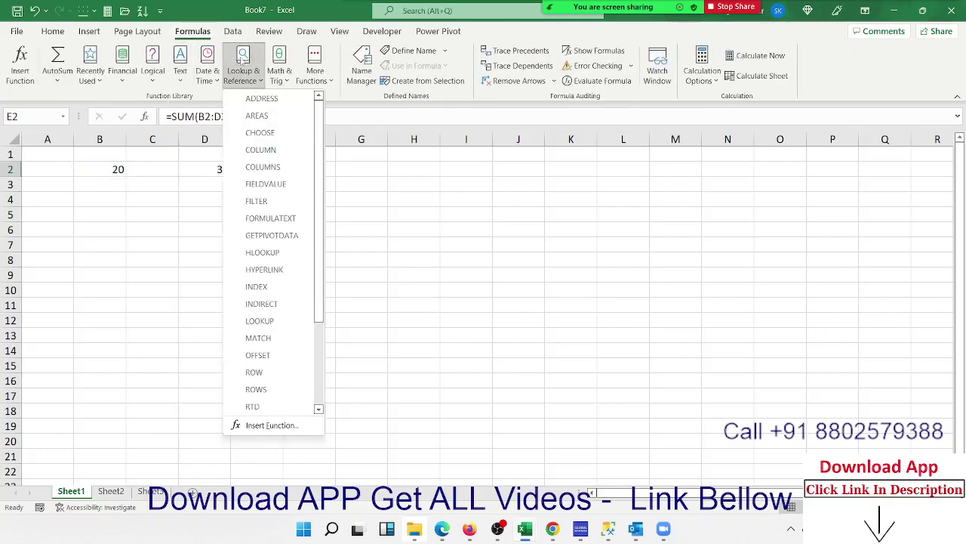
left_click(278, 66)
left_click(309, 67)
left_click(211, 236)
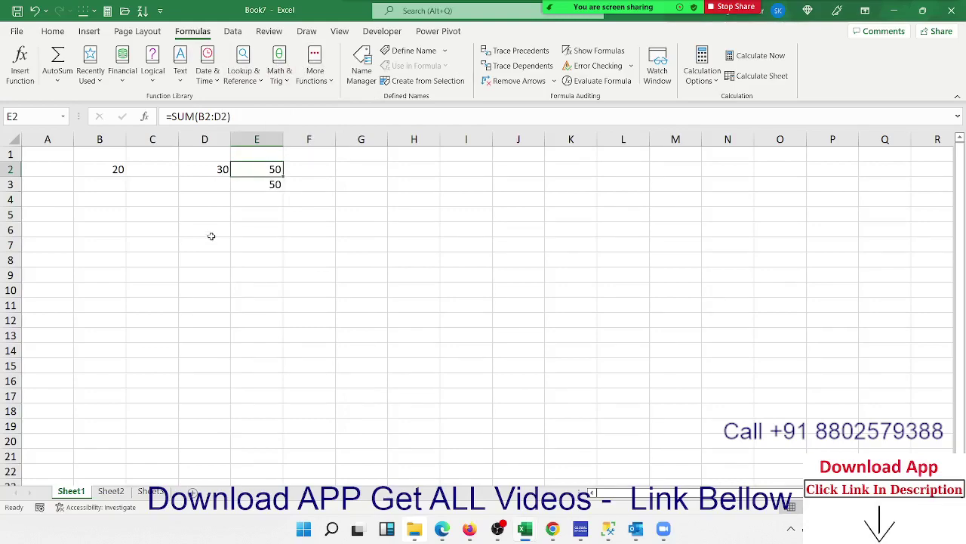
left_click(242, 188)
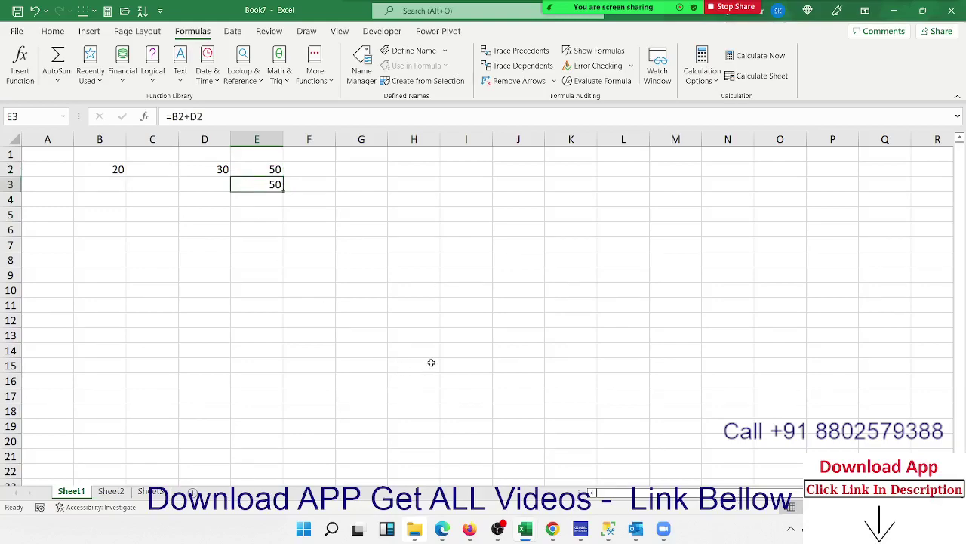
left_click(198, 175)
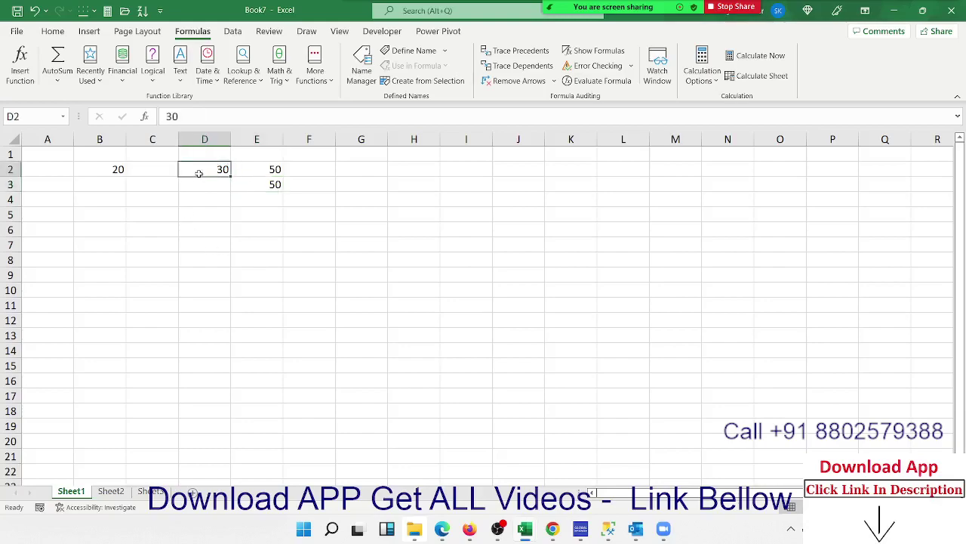
left_click(107, 175)
left_click(217, 171)
left_click(273, 175)
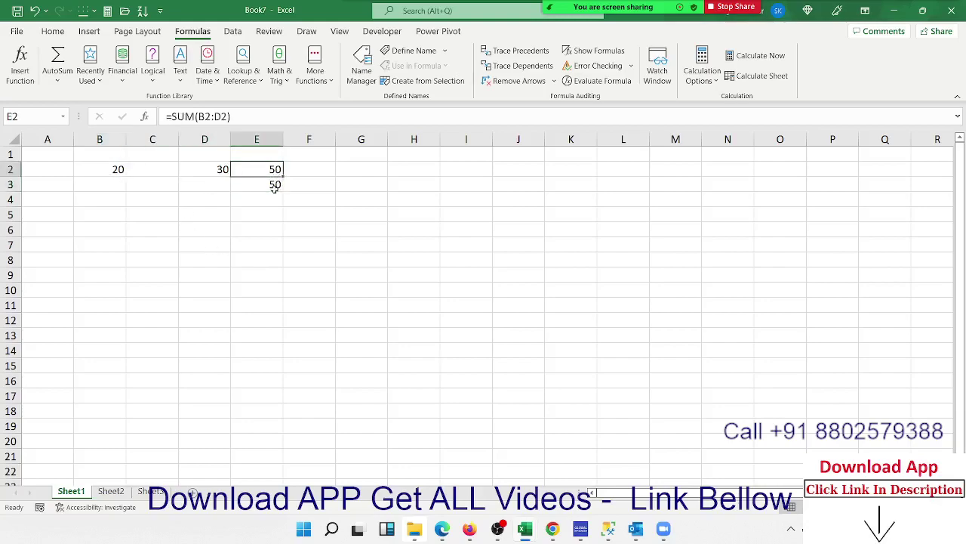
left_click(274, 188)
double_click(276, 193)
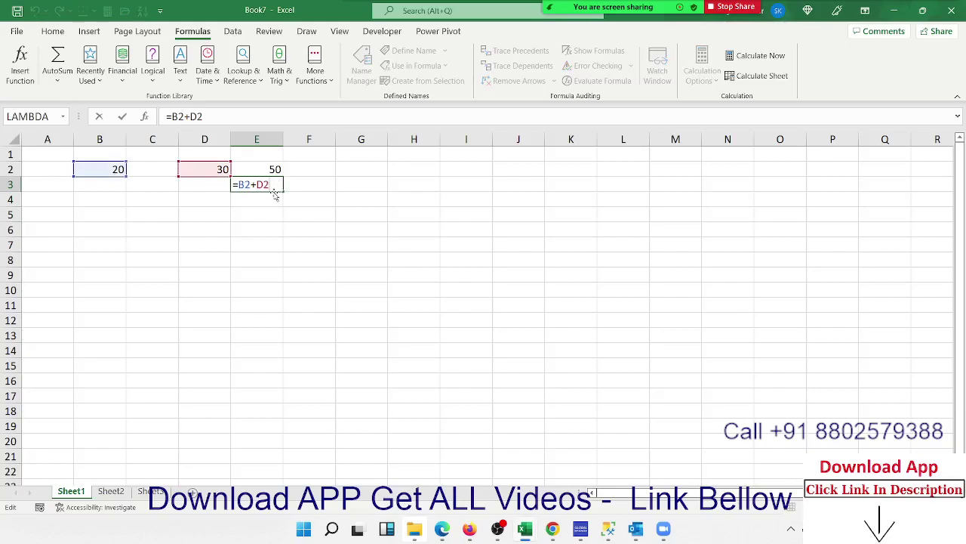
key("Return")
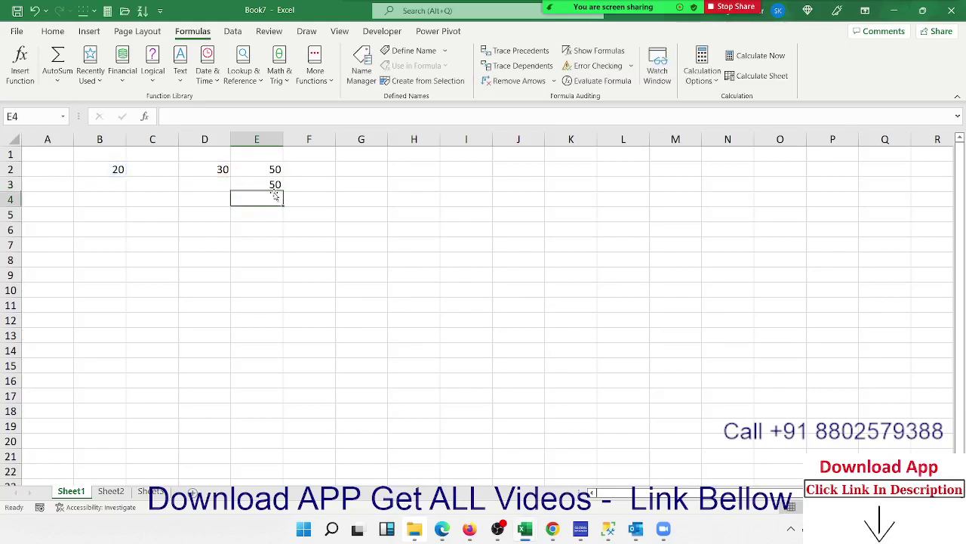
key("Right")
key("Right")
key("Right")
key("Up")
key("Up")
key("Right")
key("Up")
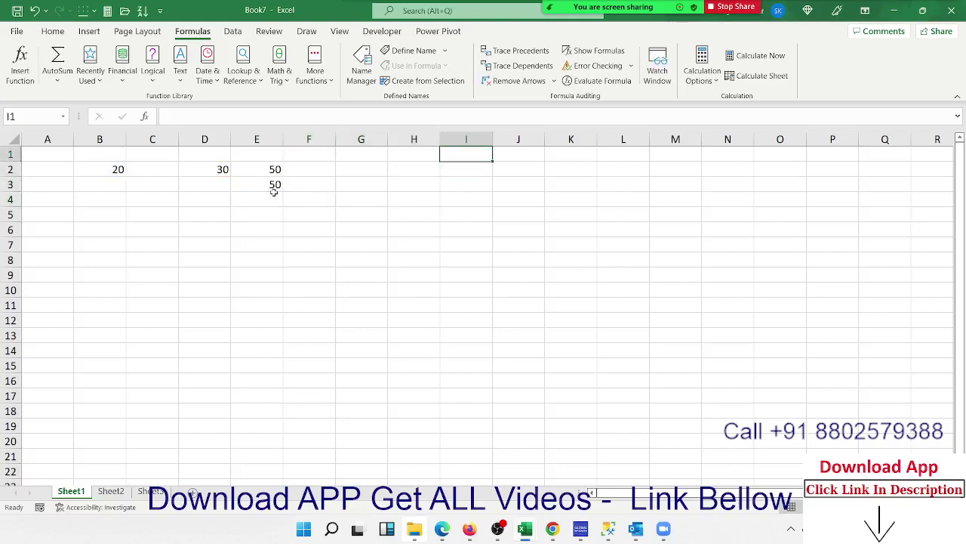
Step: Enter the operators +, -, /, * and ^ down I1:I5, retyping the * in I4
type("+")
key("Return")
type("-")
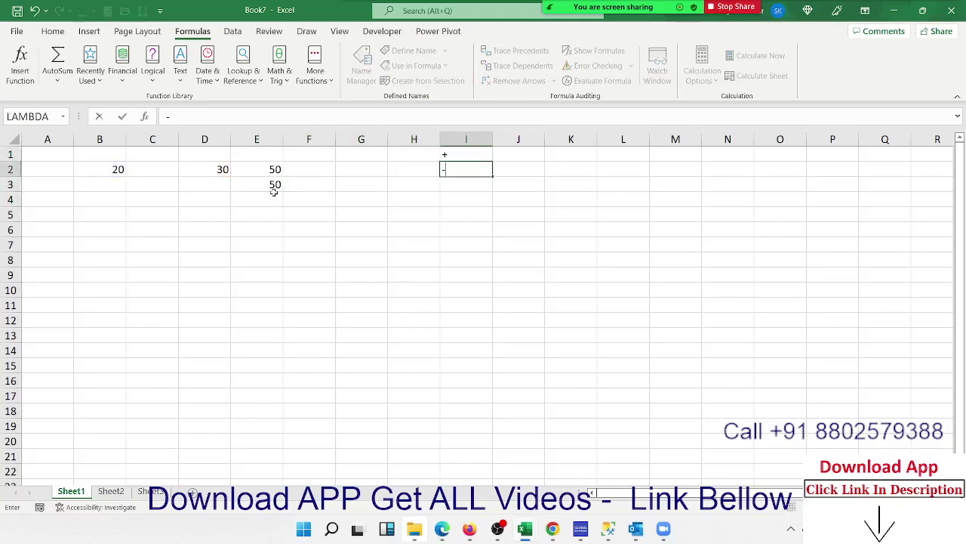
key("Return")
type("/")
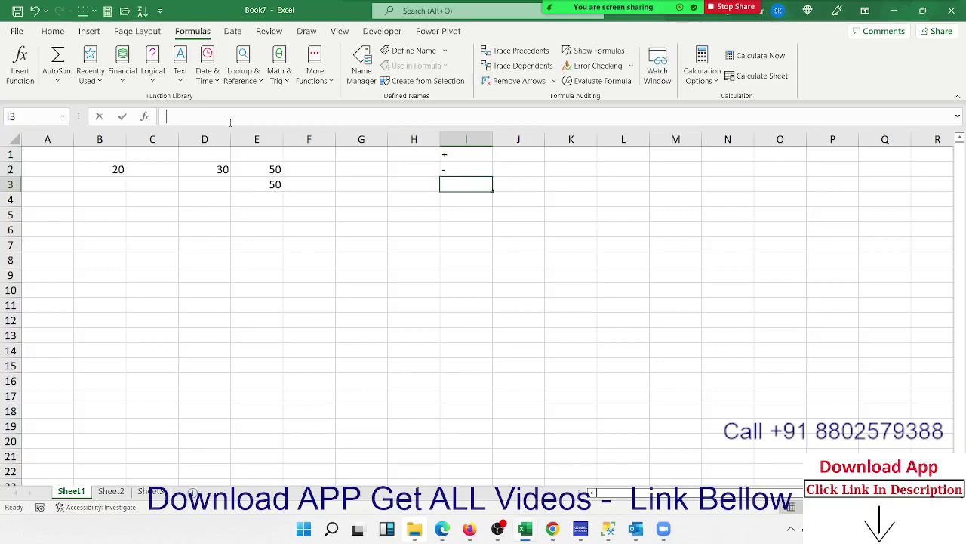
key("Return")
type("*")
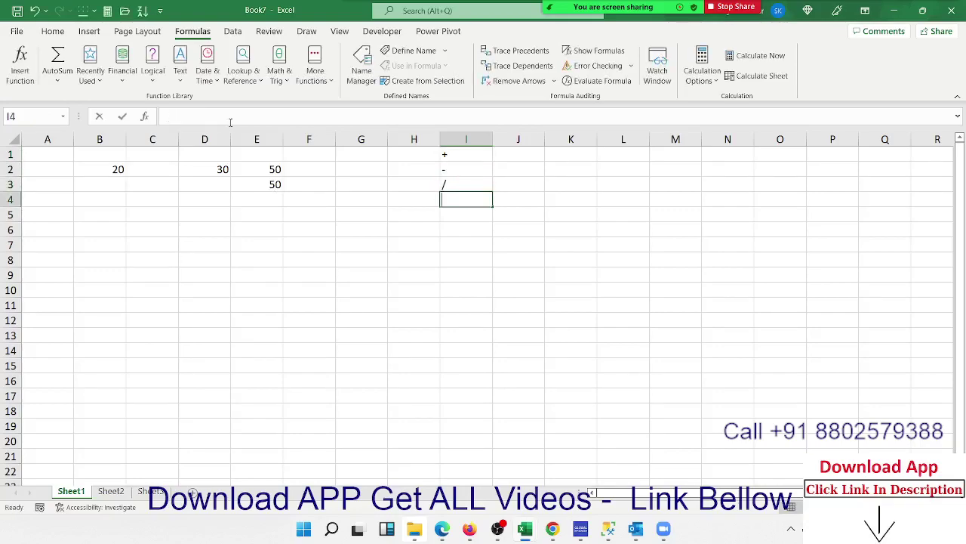
key("Return")
key("Up")
type("*")
key("Return")
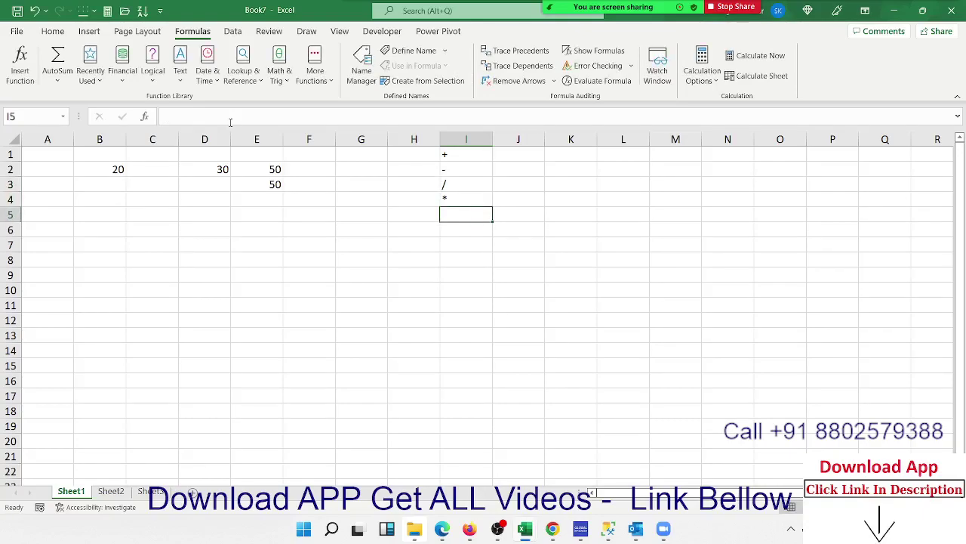
type("^")
key("Return")
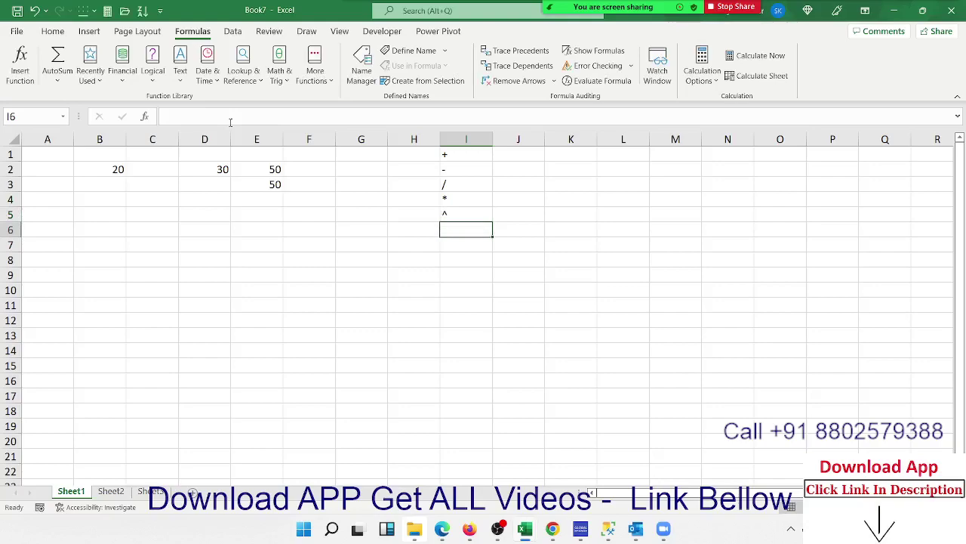
Step: Step through the operator cells in column I and move to G6
key("Up")
key("Up")
key("Up")
key("Up")
key("Up")
key("Down")
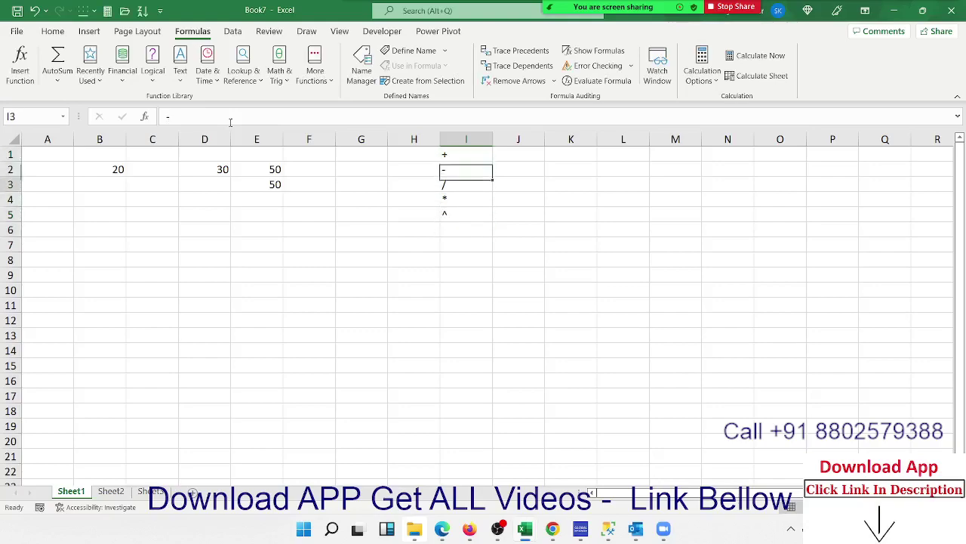
key("Down")
key("Down")
key("Down")
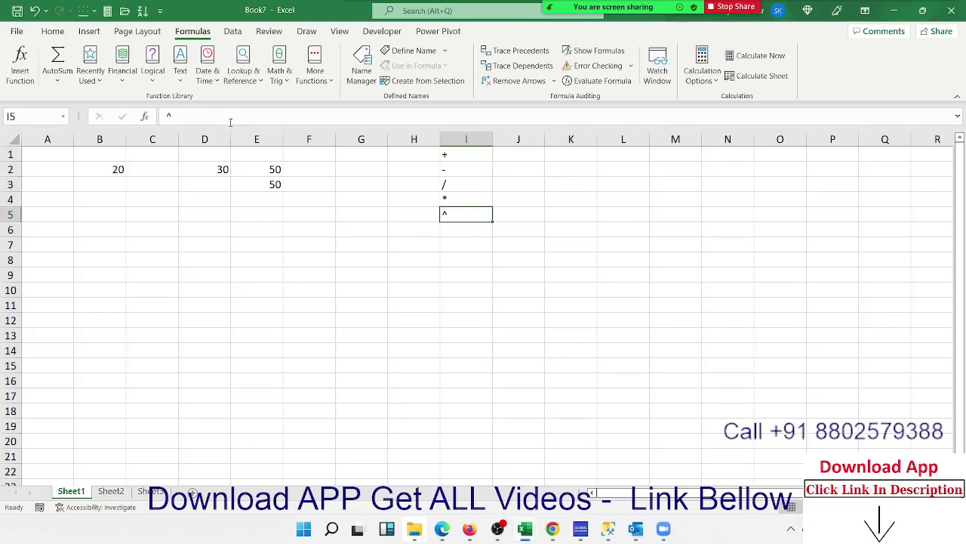
key("Down")
key("Left")
key("Left")
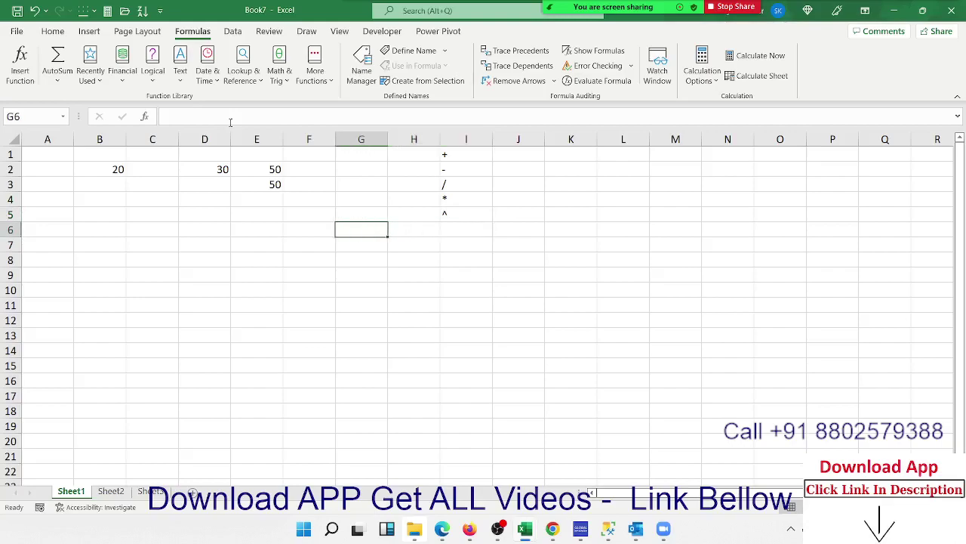
type("1")
key("BackSpace")
type("=")
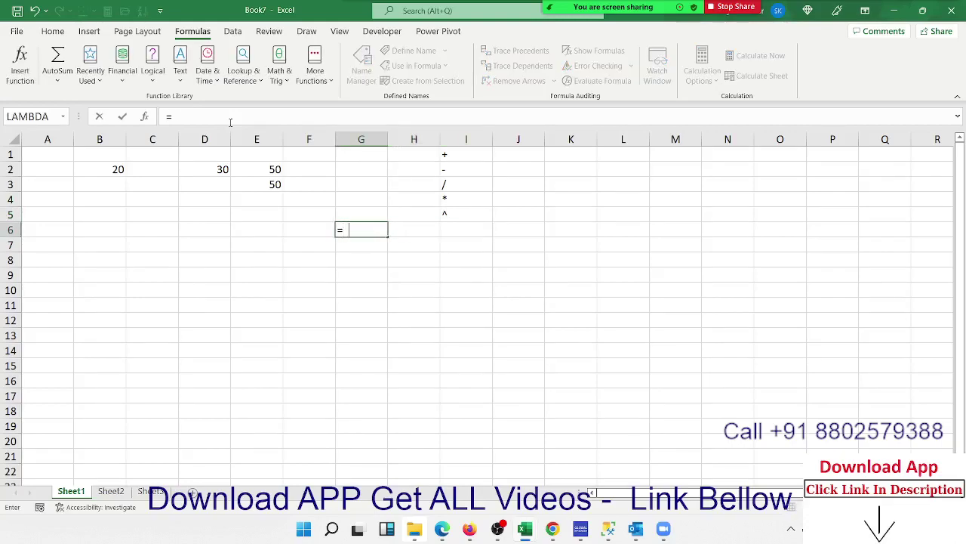
type("10")
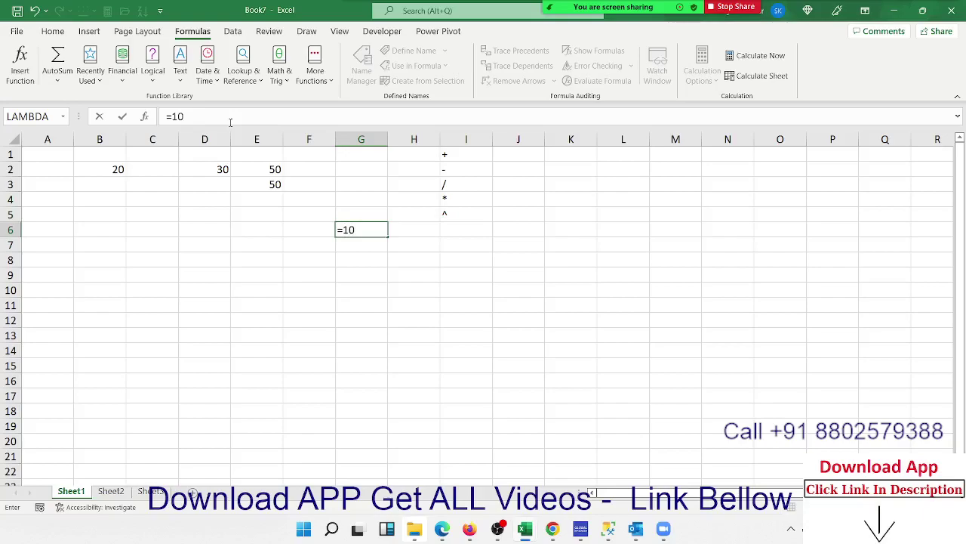
type("^2")
key("Return")
key("Up")
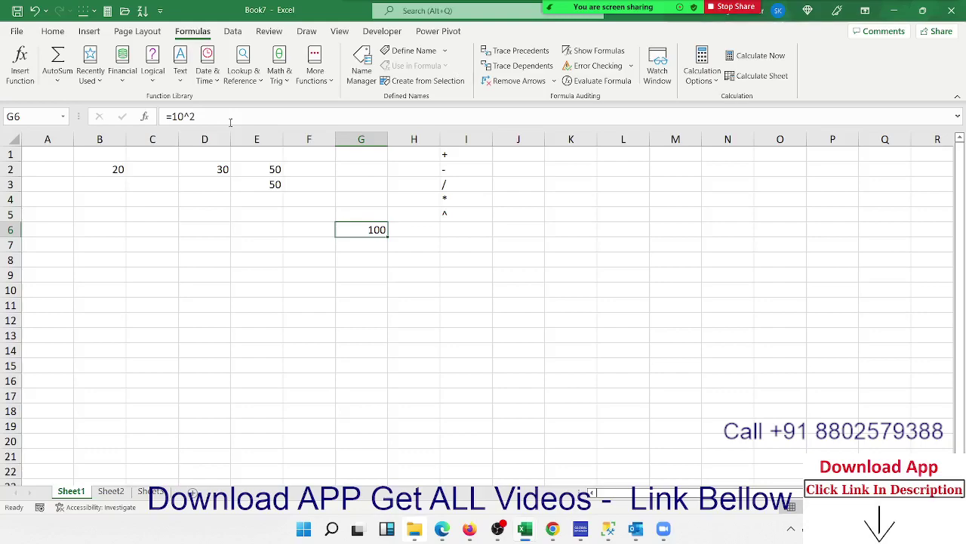
key("Delete")
key("Right")
key("Up")
key("Right")
key("Left")
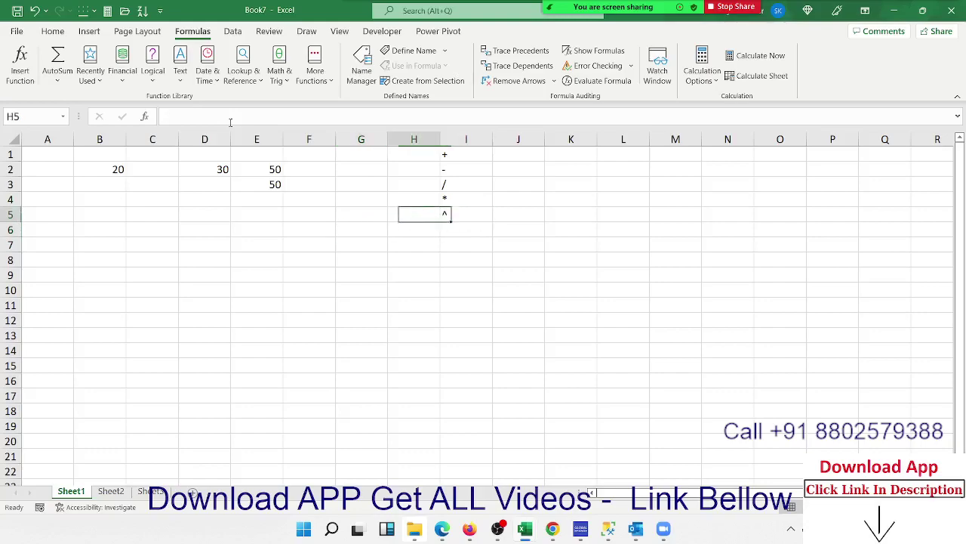
key("Left")
key("Left")
key("Left")
key("Left")
key("Left")
key("Left")
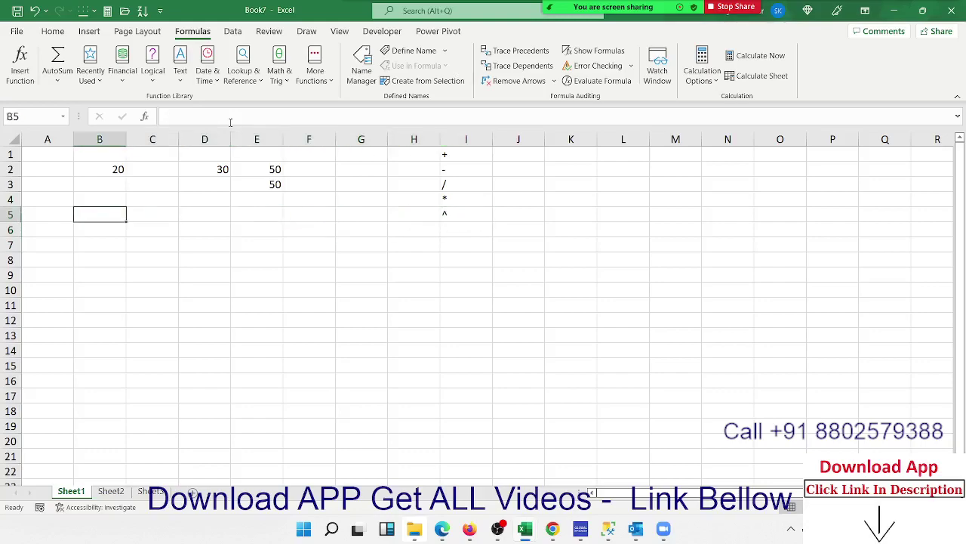
Step: Enter headings Buy, Sell and Profit % in B4:D4, with 55 under Buy and 62 under Sell
key("Up")
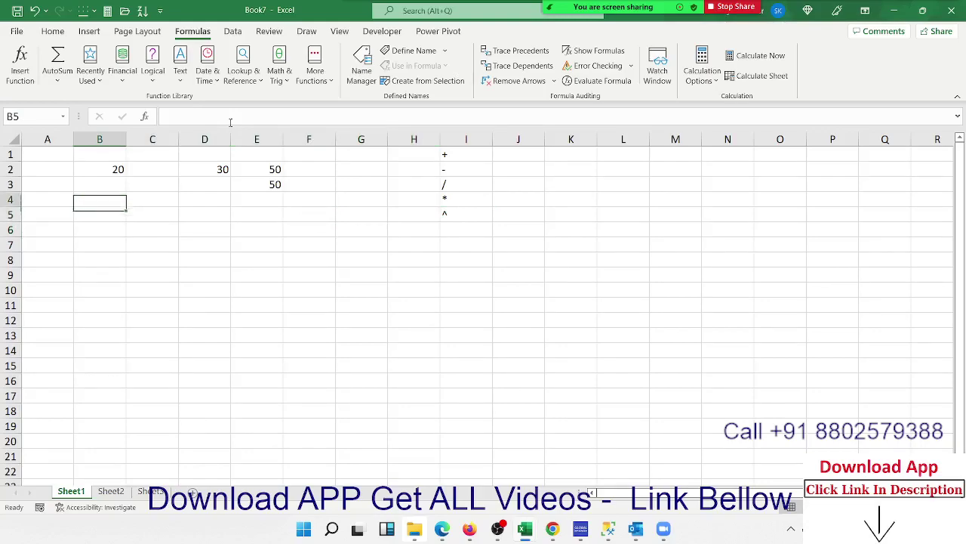
type("Buy")
key("Return")
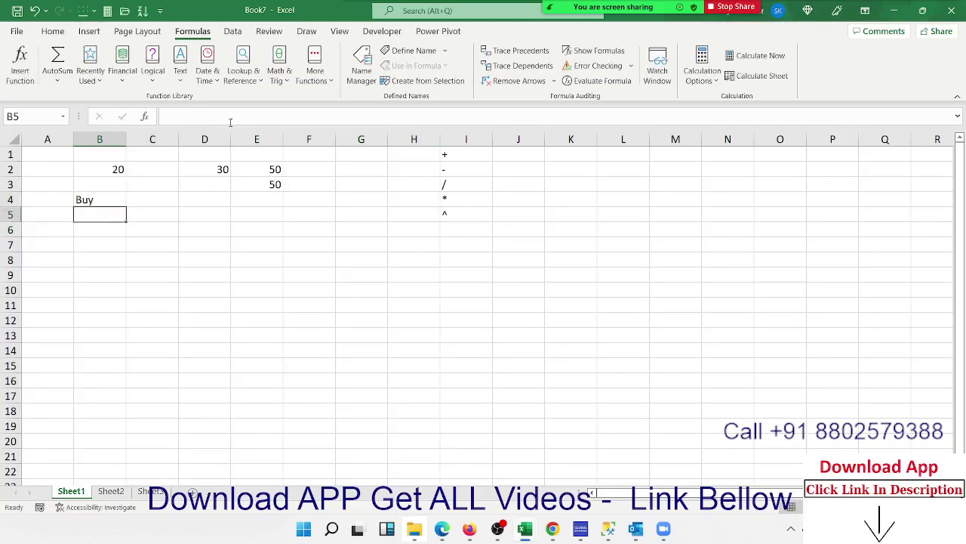
type("55")
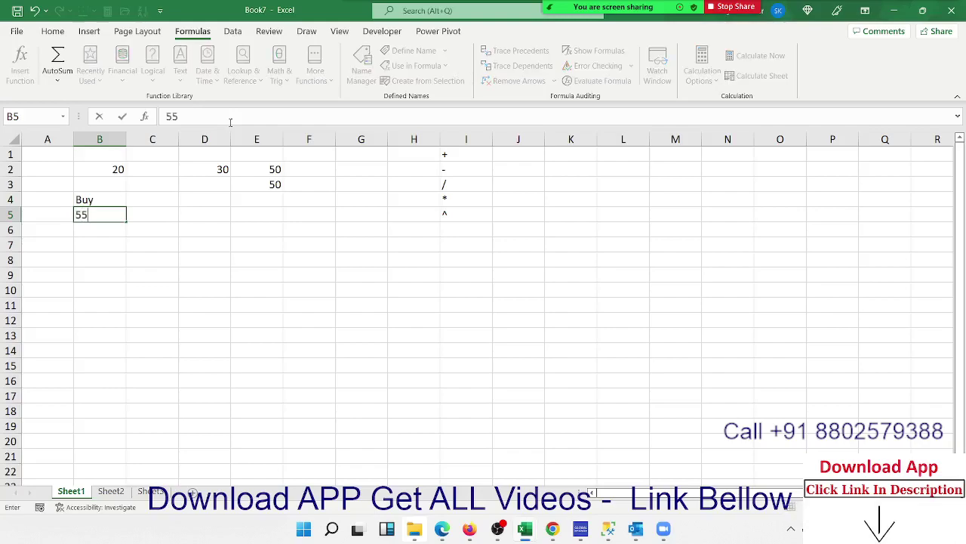
key("Tab")
key("Up")
type("Se")
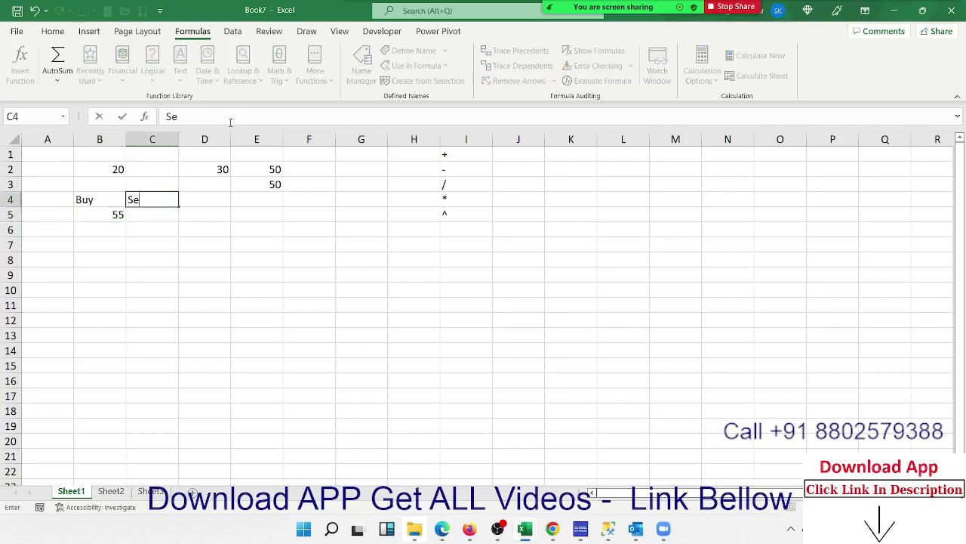
type("ll")
key("Return")
type("62")
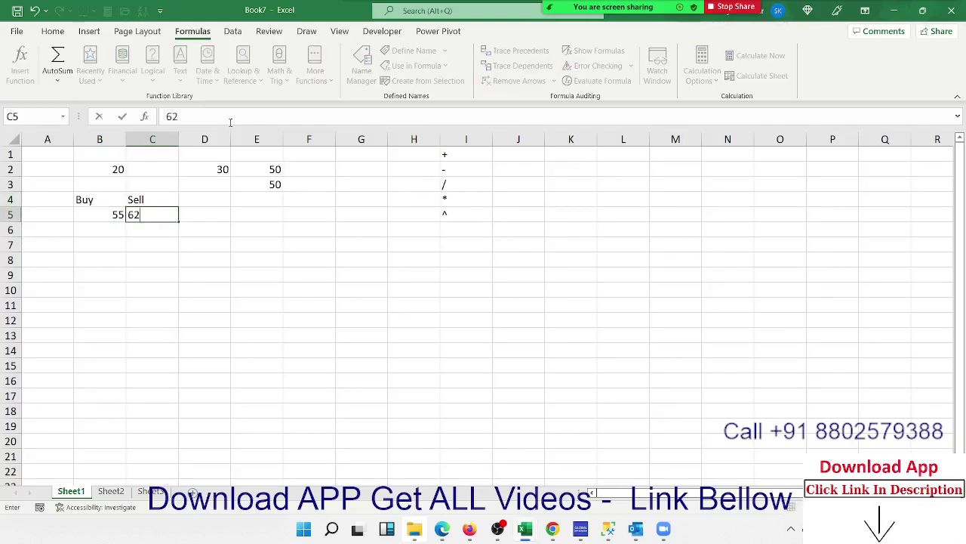
key("Tab")
key("Up")
type("P")
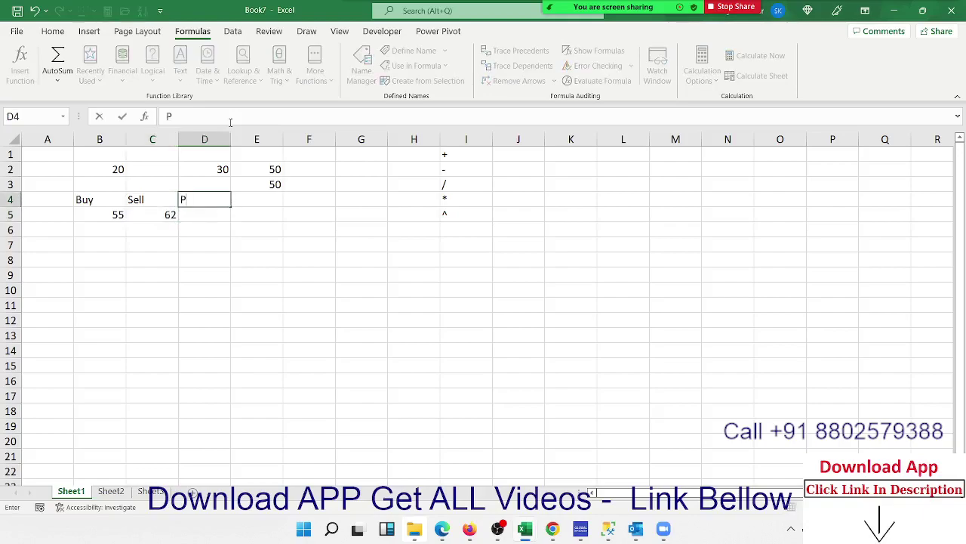
type("rofit")
type(" %")
key("Return")
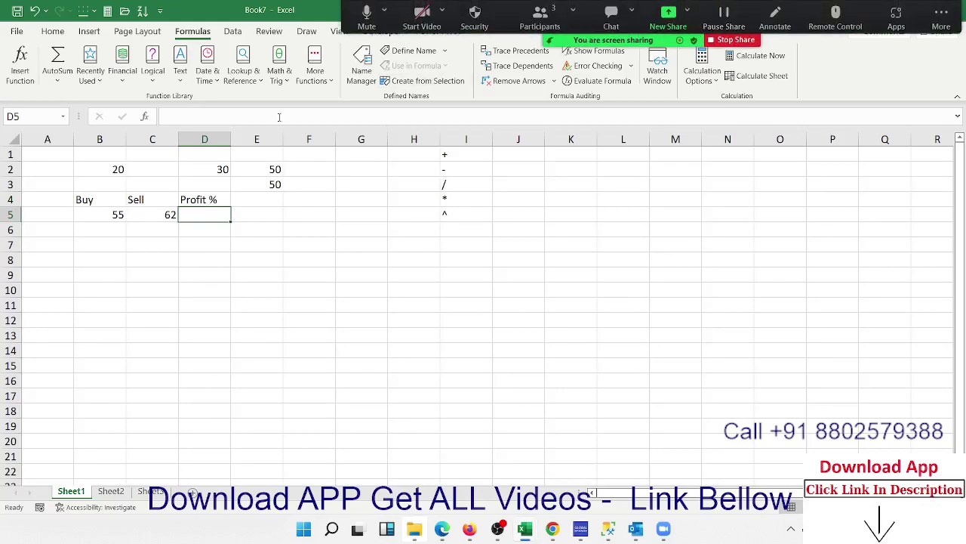
Step: Browse the Formulas function library lists, then turn on the screen drawing pen
left_click(207, 72)
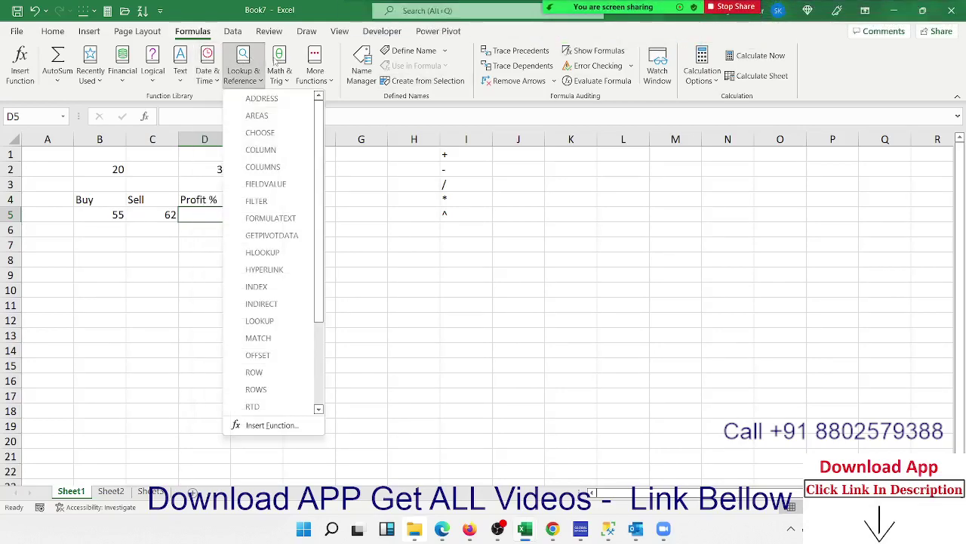
mouse_move(280, 72)
left_click(194, 217)
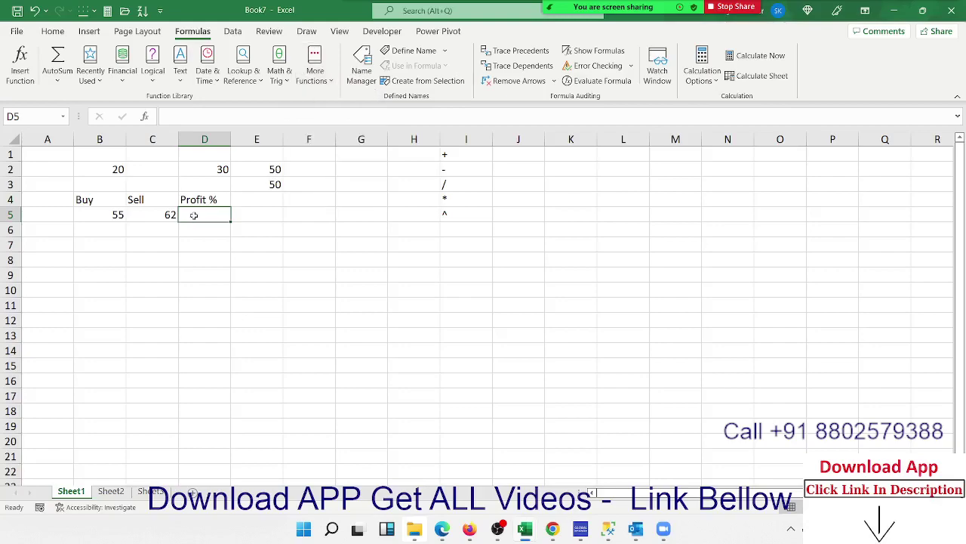
left_click(776, 17)
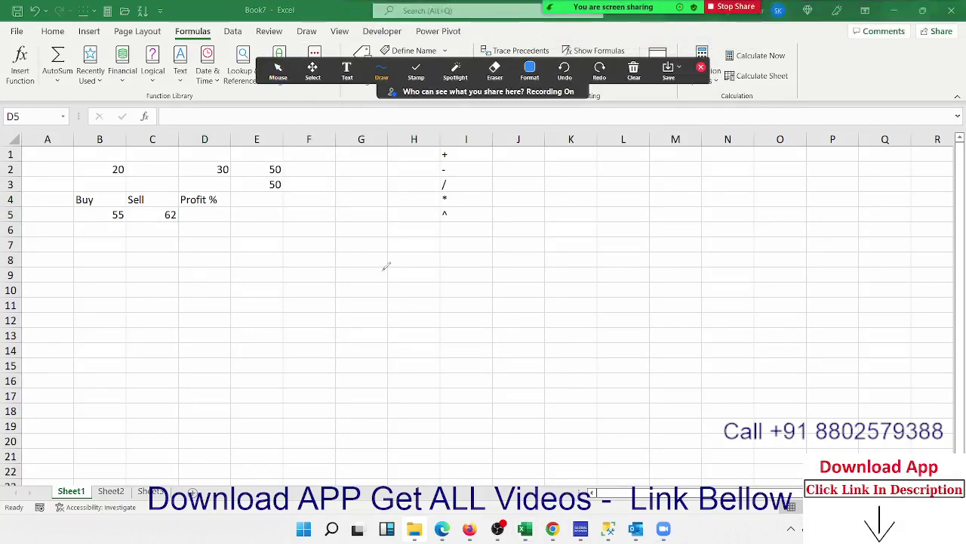
Step: Handwrite the profit formula (S − B) / B over the sheet, then close the annotation toolbar
mouse_move(335, 257)
left_mouse_down()
mouse_move(352, 274)
mouse_move(353, 300)
left_mouse_up()
mouse_move(397, 265)
left_mouse_down()
mouse_move(442, 264)
mouse_move(447, 294)
left_mouse_up()
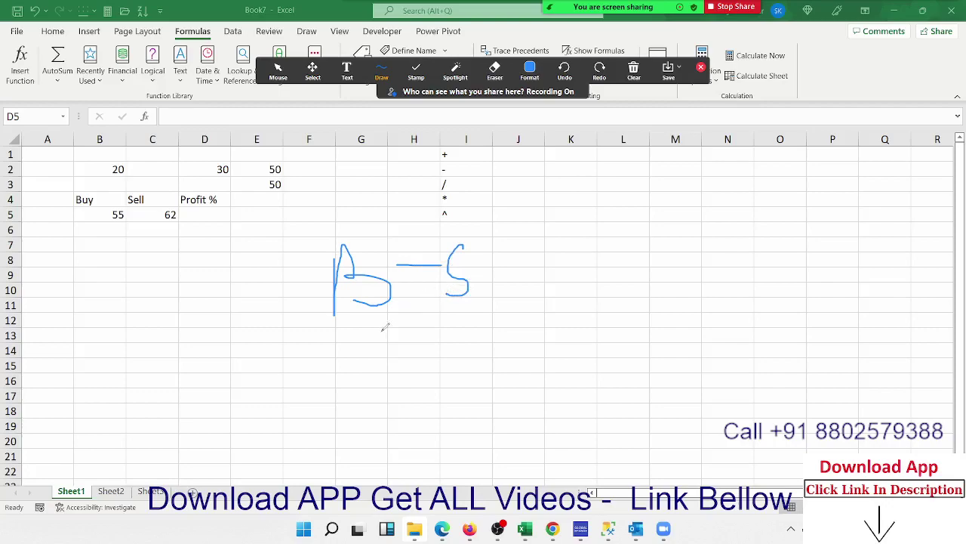
left_click_drag(357, 330, 492, 318)
key("ctrl+z")
key("ctrl+z")
key("ctrl+z")
key("ctrl+z")
key("ctrl+z")
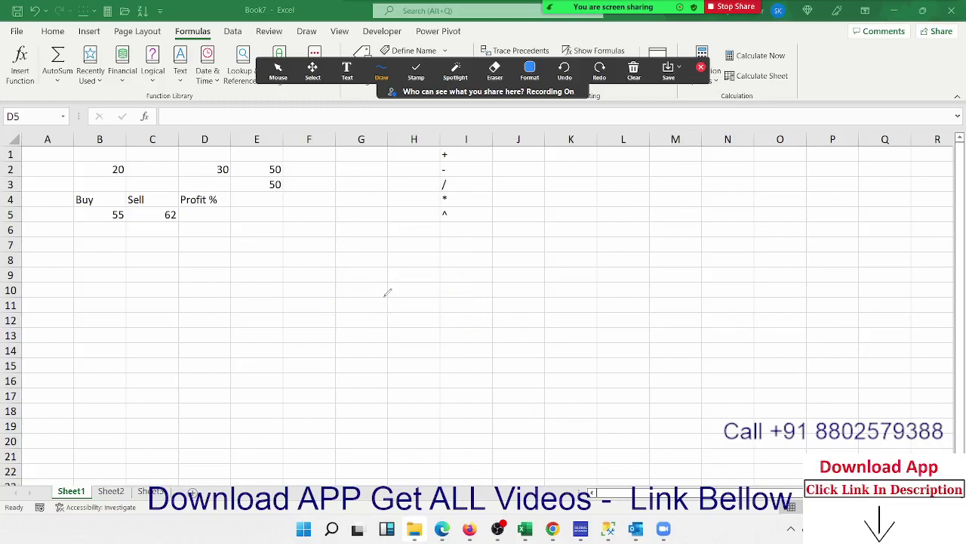
mouse_move(380, 259)
left_mouse_down()
mouse_move(343, 261)
mouse_move(337, 328)
left_mouse_up()
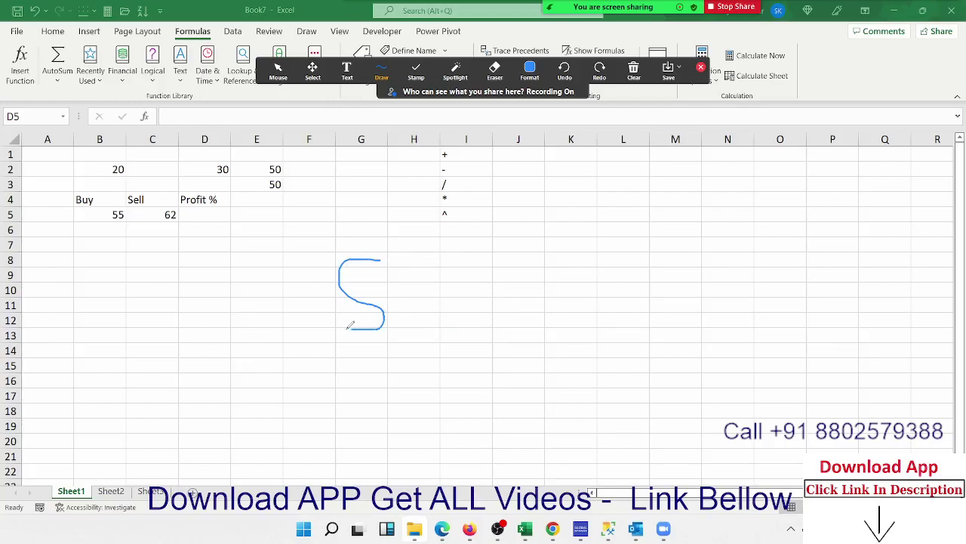
left_click_drag(411, 294, 463, 286)
mouse_move(490, 253)
left_mouse_down()
mouse_move(491, 305)
mouse_move(487, 251)
mouse_move(522, 272)
mouse_move(509, 299)
left_mouse_up()
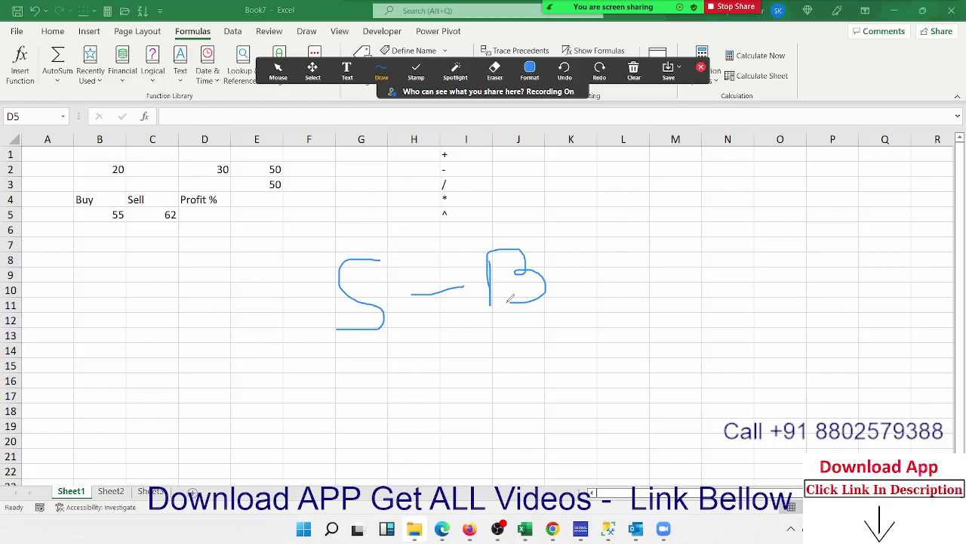
left_click_drag(366, 342, 566, 321)
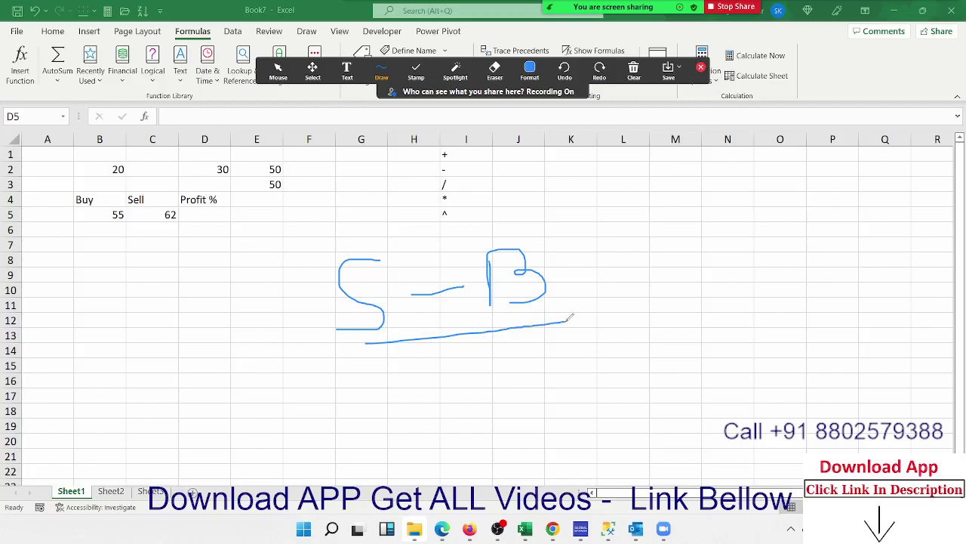
mouse_move(455, 366)
left_mouse_down()
mouse_move(453, 417)
mouse_move(497, 347)
mouse_move(469, 382)
mouse_move(498, 387)
mouse_move(460, 399)
left_mouse_up()
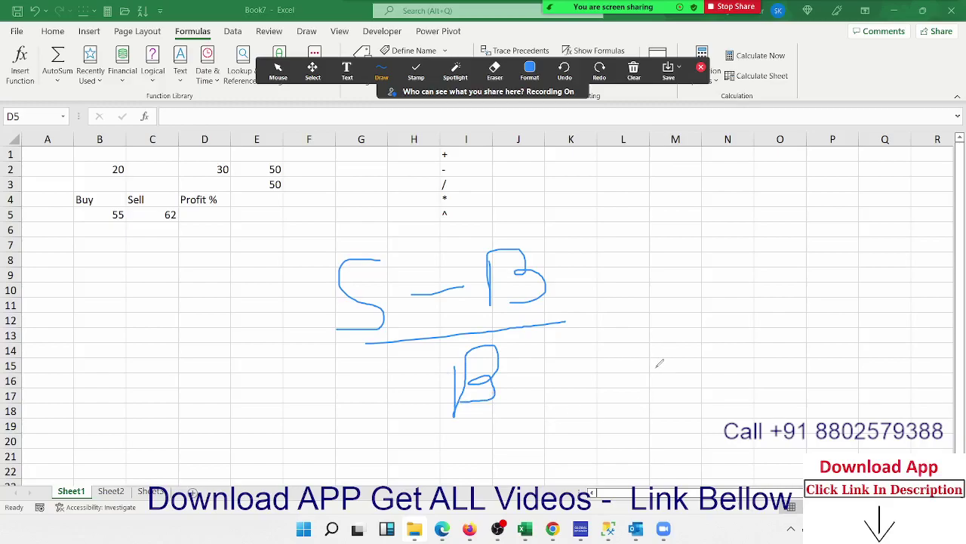
left_click(701, 69)
Step: Enter =C5-B5/B5 in D5, returning 61, and open Evaluate Formula on it
left_click(189, 216)
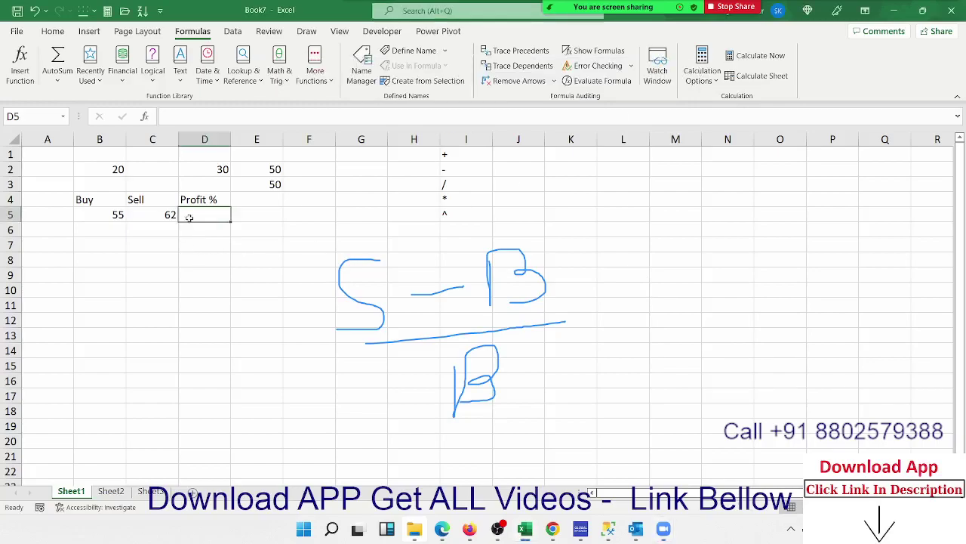
type("=")
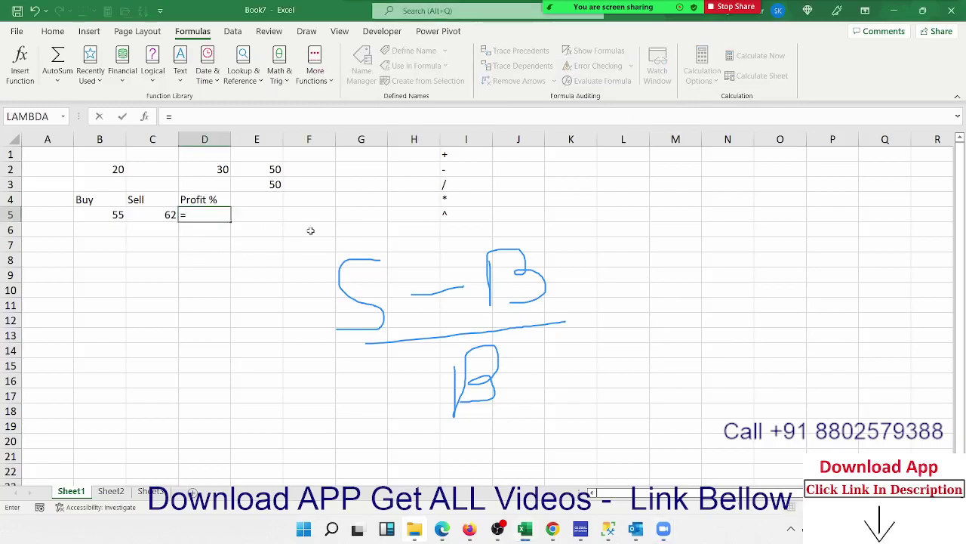
key("Left")
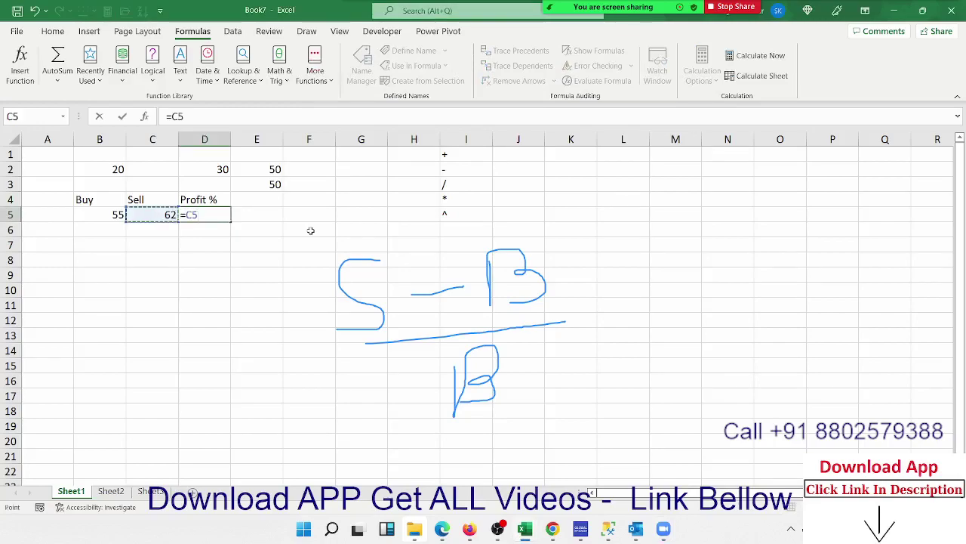
type("-")
type("-")
key("Left")
key("Left")
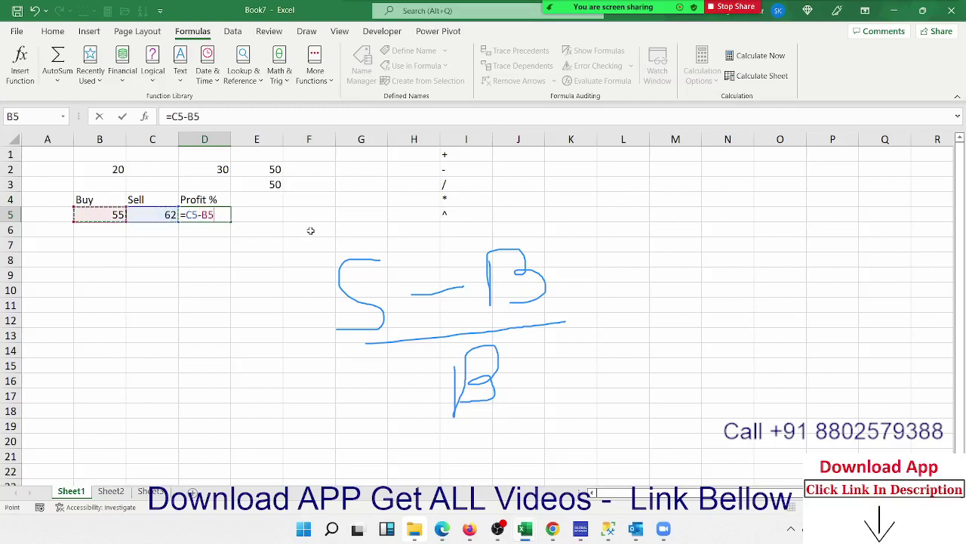
type("/")
key("Left")
key("Left")
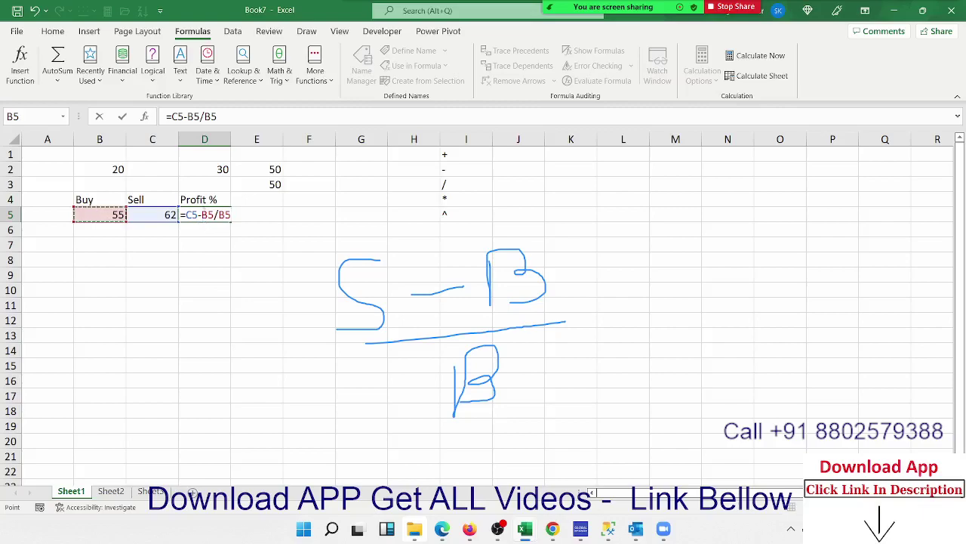
left_click_drag(201, 214, 234, 214)
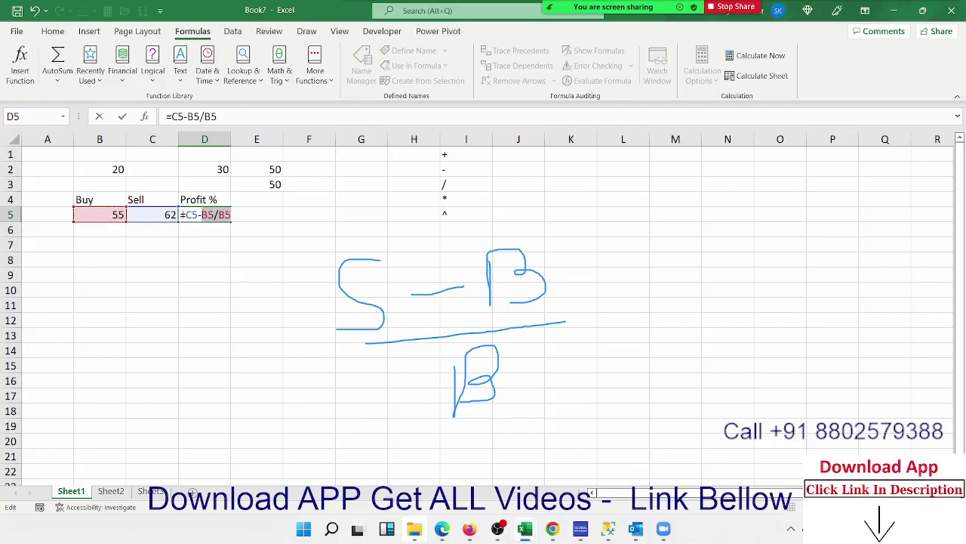
double_click(189, 215)
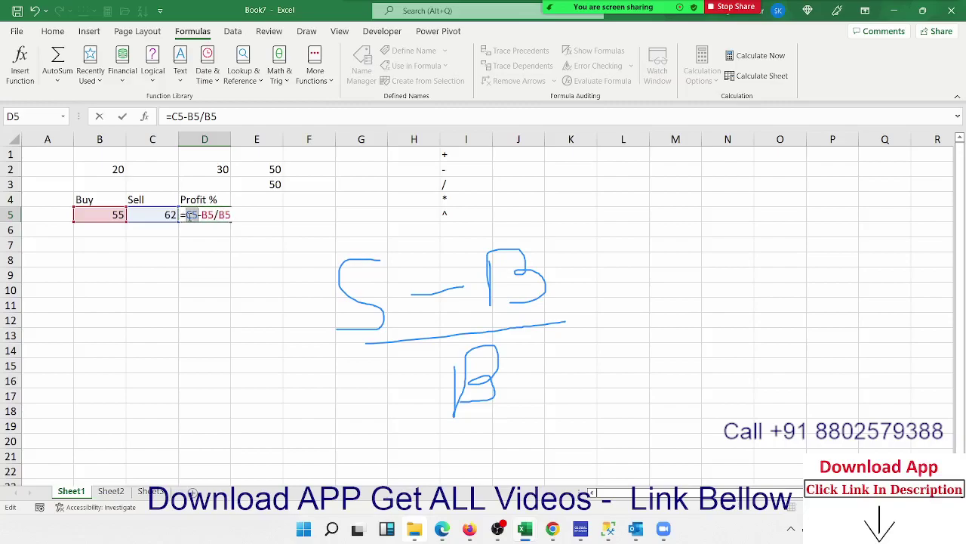
key("Return")
left_click(189, 218)
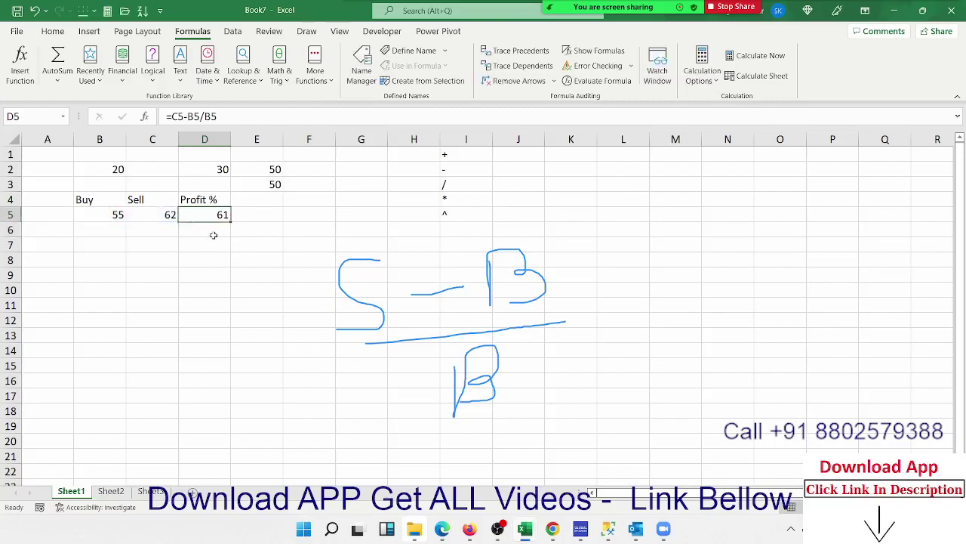
left_click(601, 81)
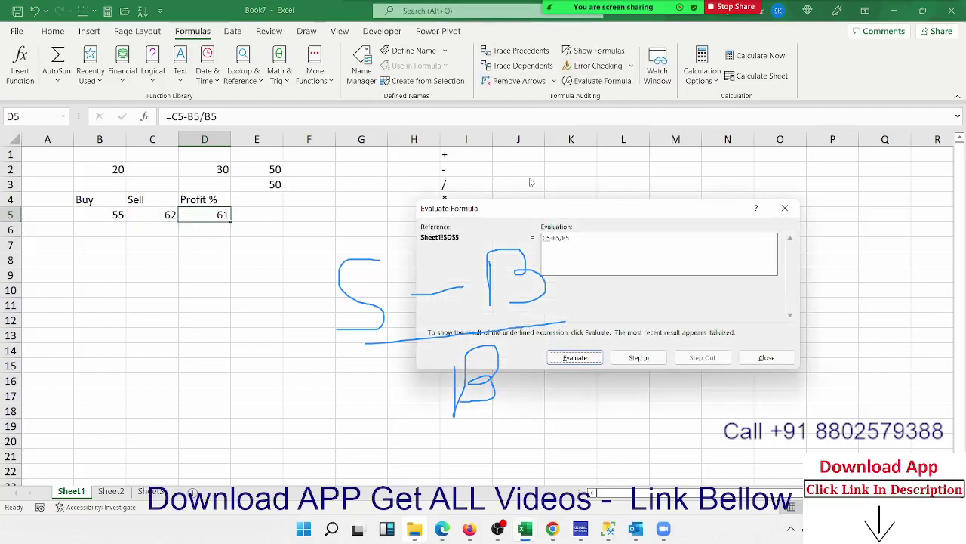
Step: Step through D5's evaluation to the result 61 and close the dialog
left_click_drag(543, 209, 670, 154)
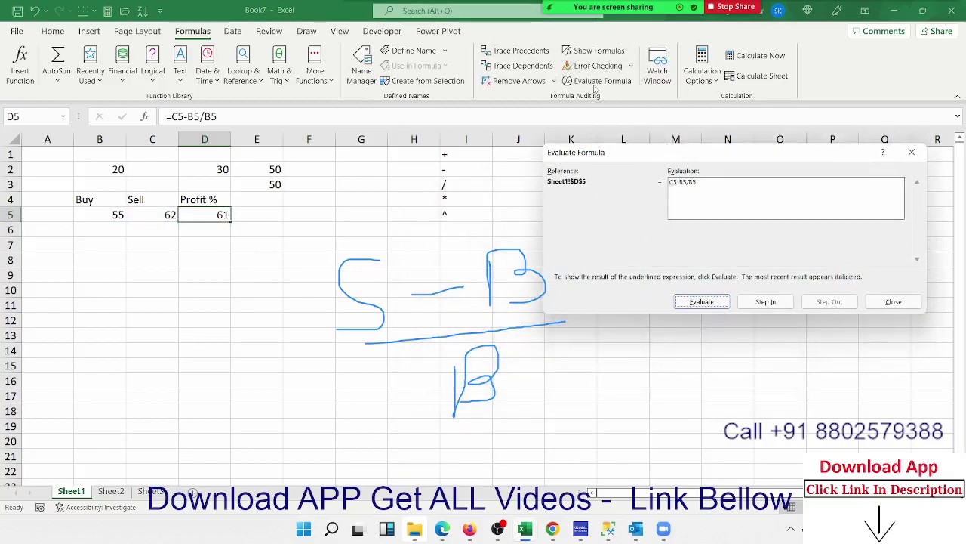
left_click(713, 302)
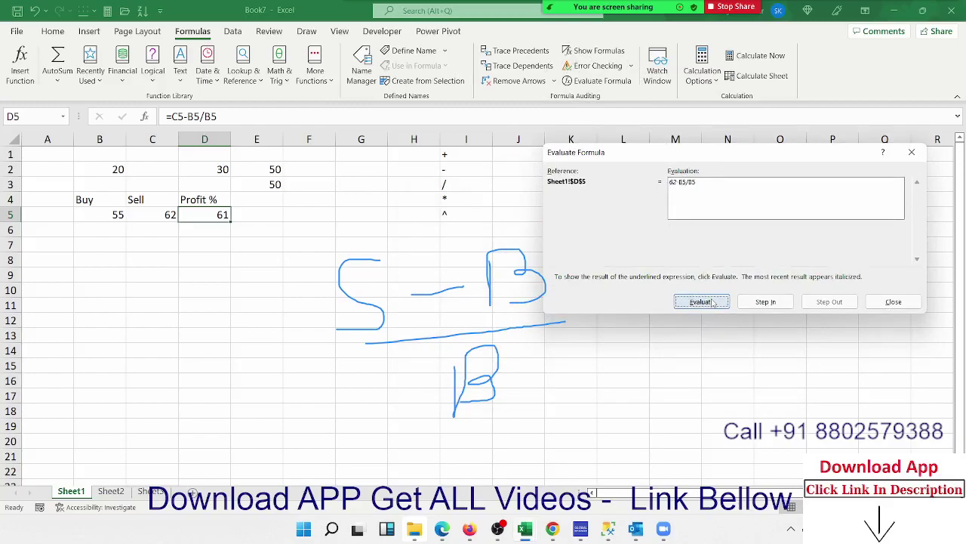
left_click(713, 303)
left_click(713, 303)
left_click(713, 302)
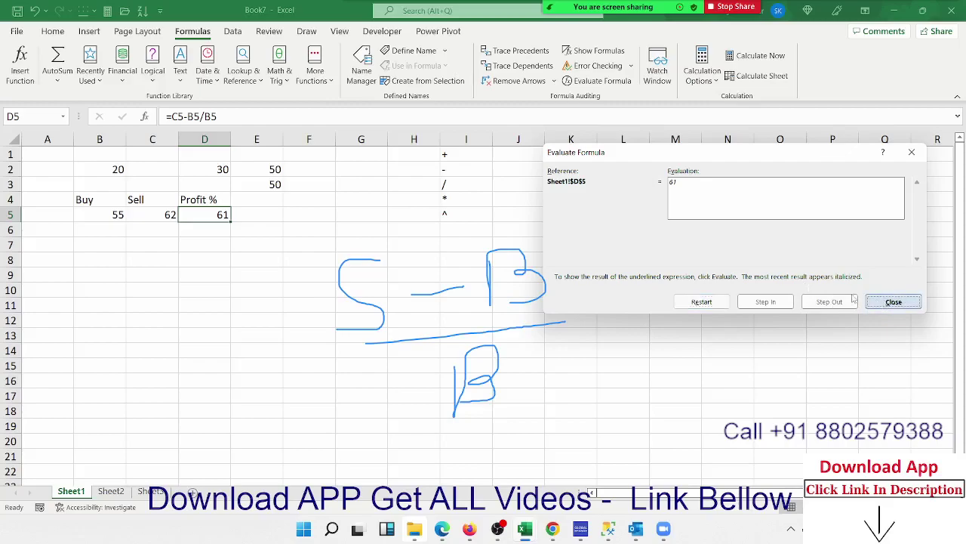
left_click(893, 301)
Step: Correct D5 to =(C5-B5)/B5 with parentheses, giving 0.127273
left_click(176, 118)
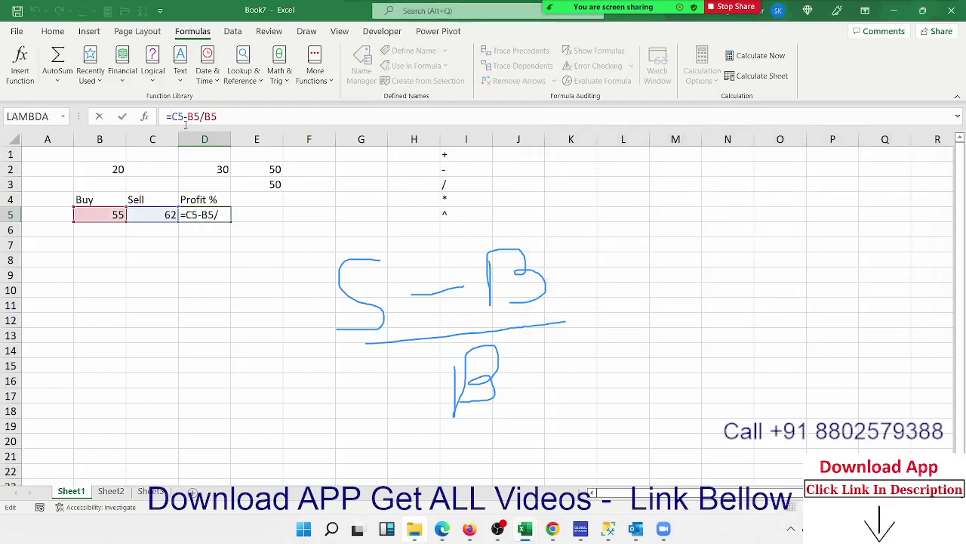
type("(")
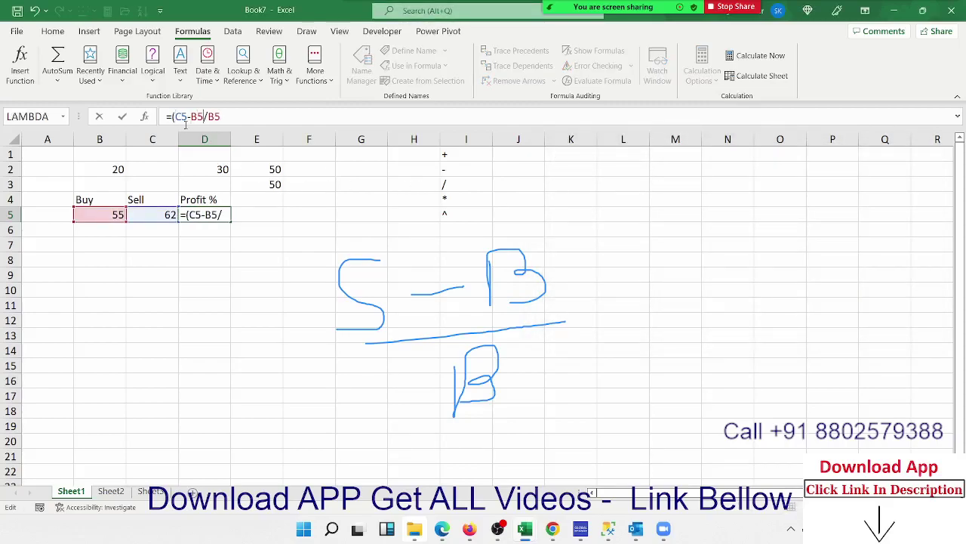
type(")")
key("Return")
key("Up")
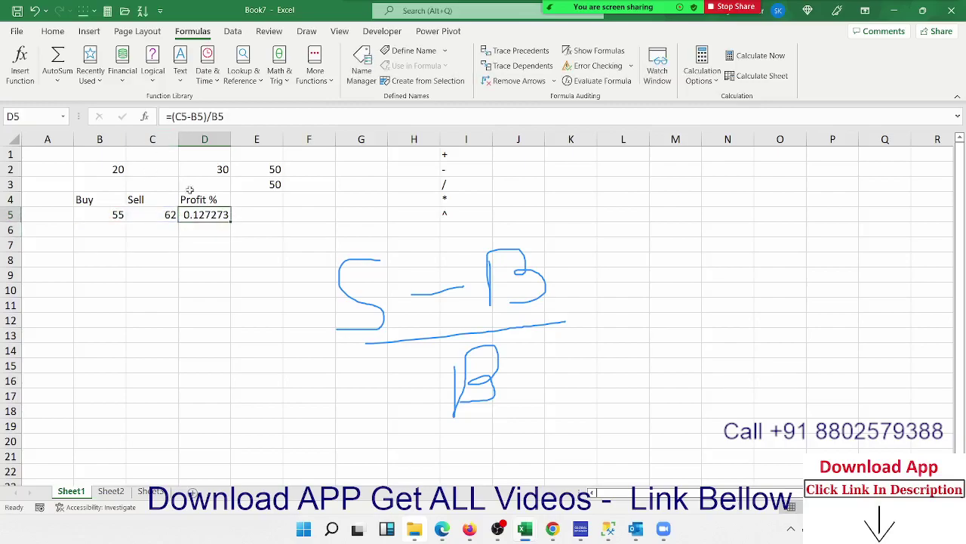
left_click(63, 27)
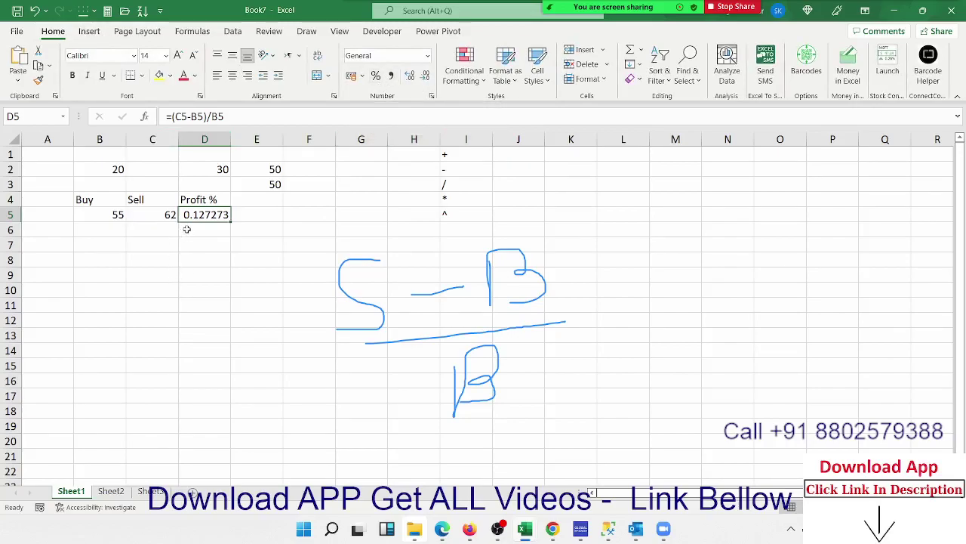
Step: Enter =D5*100 in D6 and format it as a percentage, showing 1273%
left_click(217, 227)
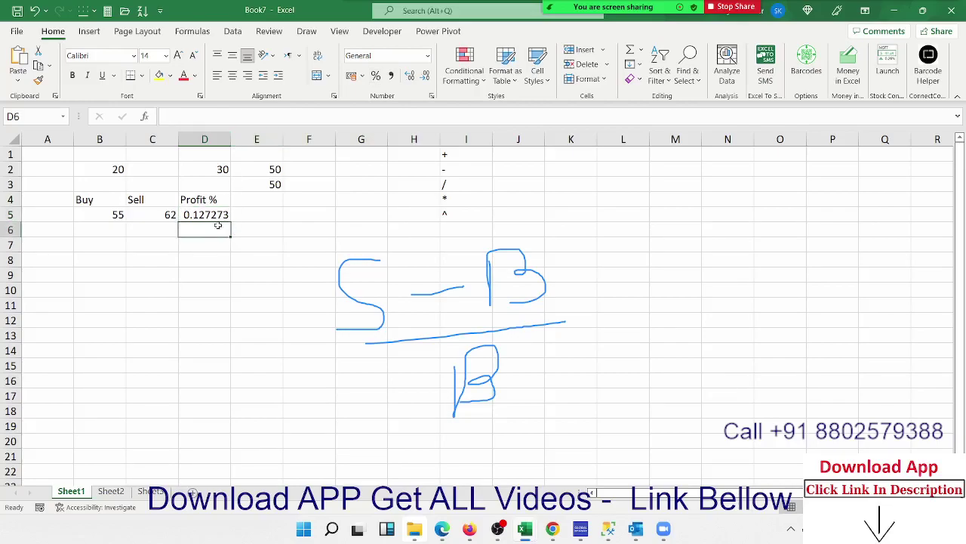
type("=D5*")
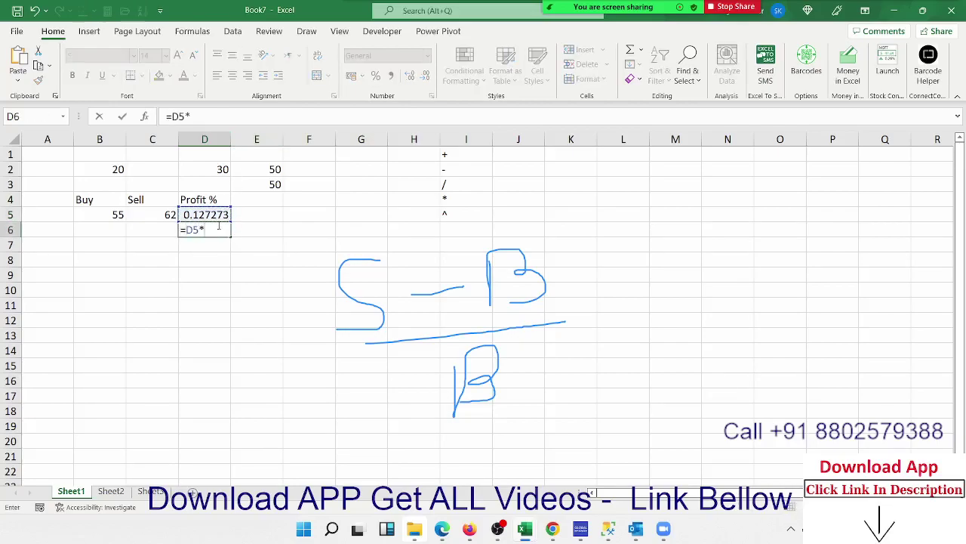
type("12")
key("ctrl+Return")
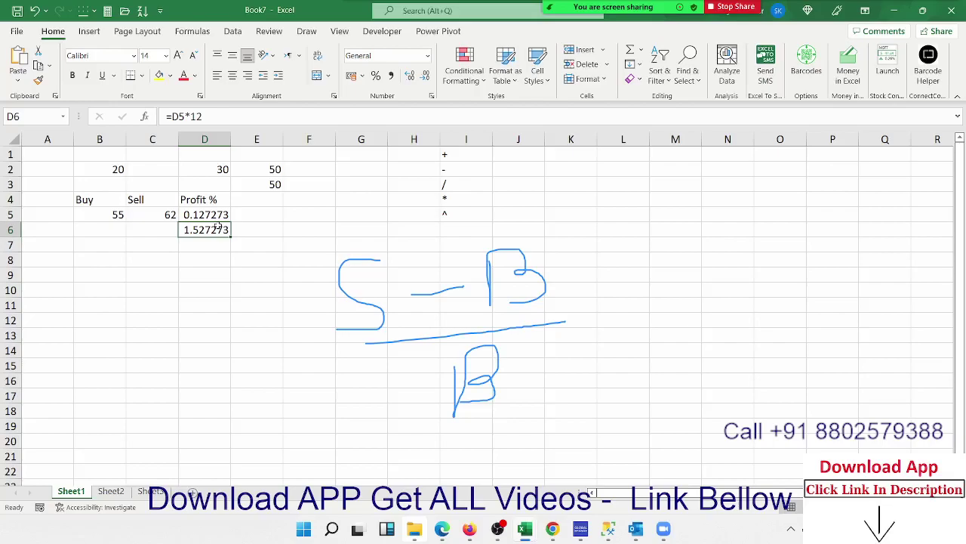
type("=D5")
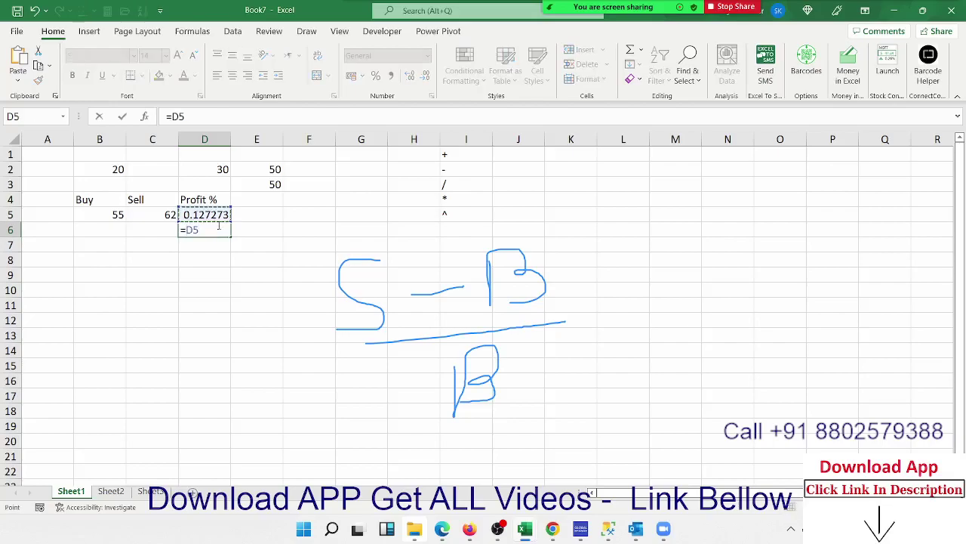
type("*100")
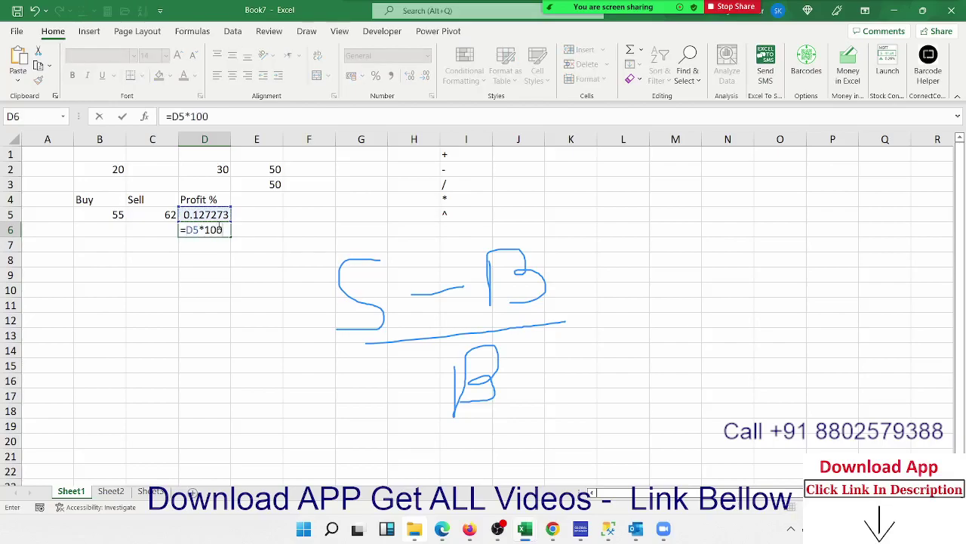
key("Return")
left_click(216, 227)
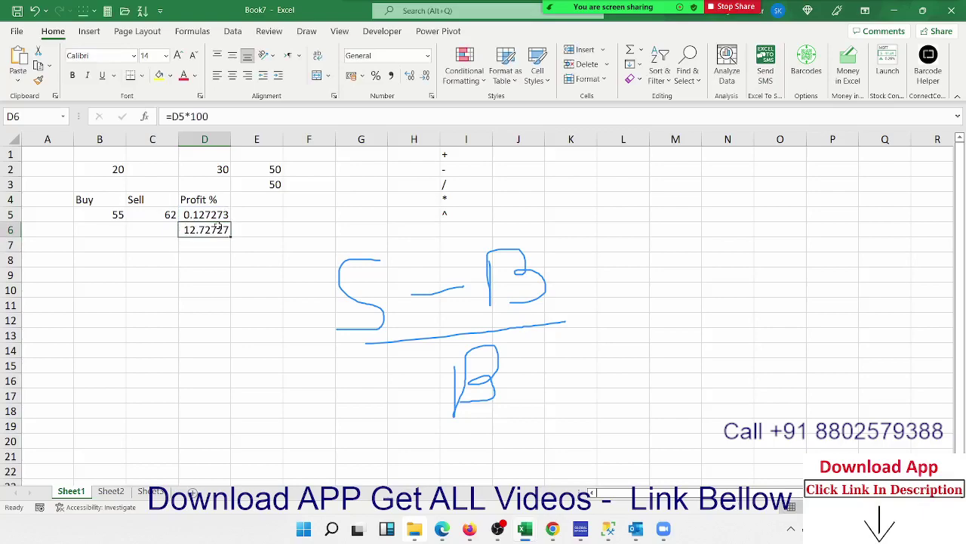
left_click(375, 75)
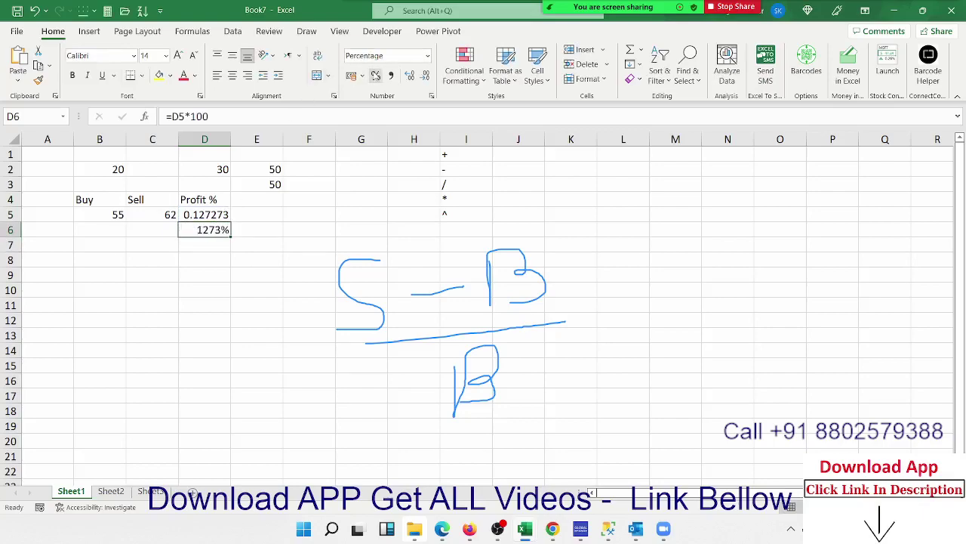
Step: Add the note 1=100% in E6 and format D5 as a percentage, showing 13%
left_click(256, 228)
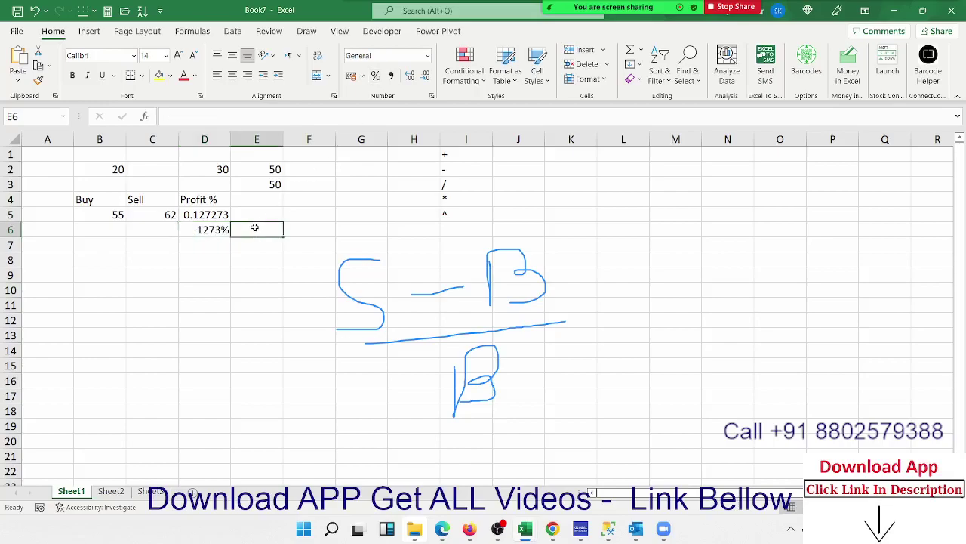
type("1=100")
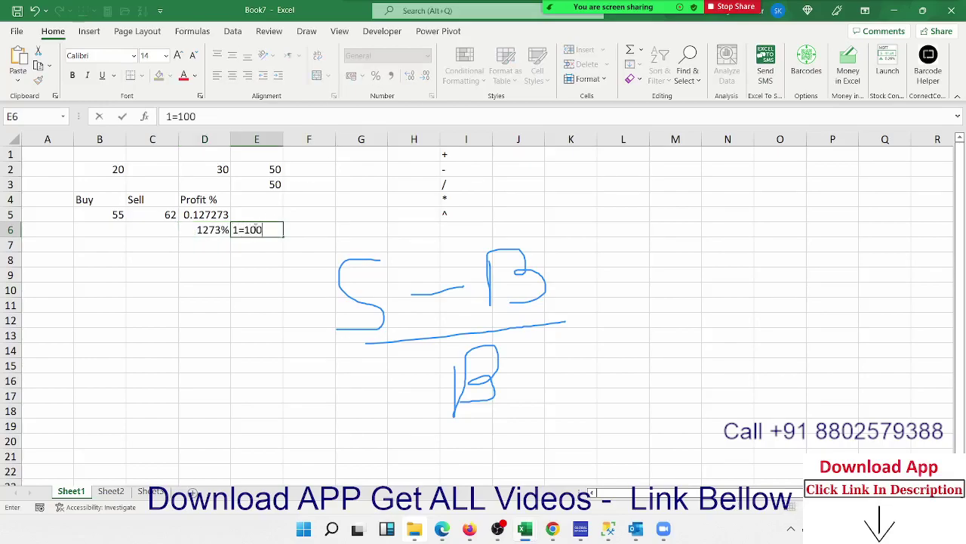
type("%")
key("Return")
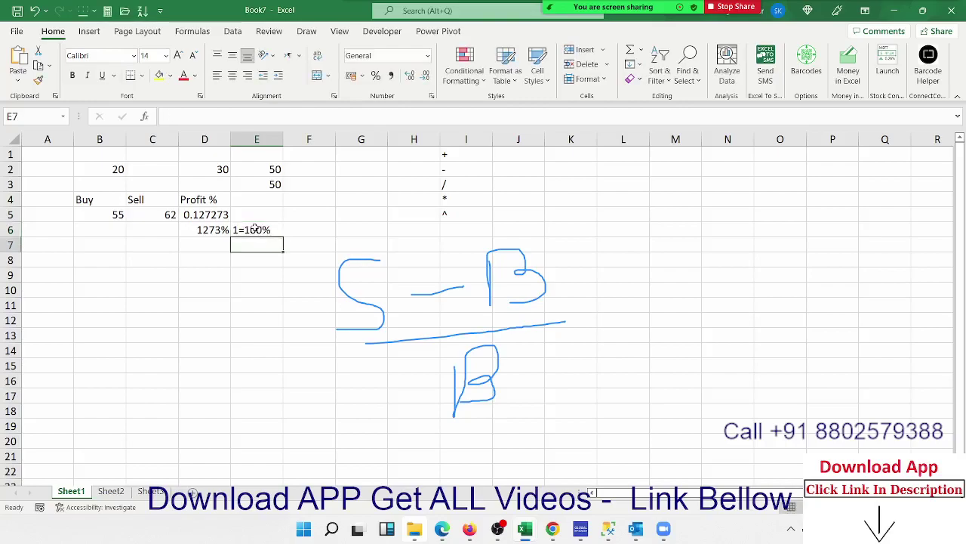
key("Up")
key("Up")
key("Left")
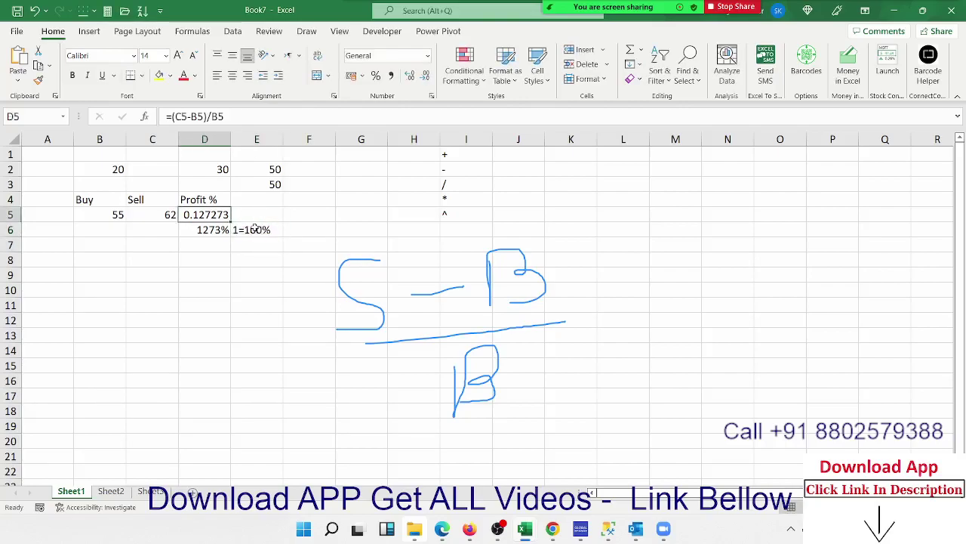
left_click(375, 76)
mouse_move(570, 15)
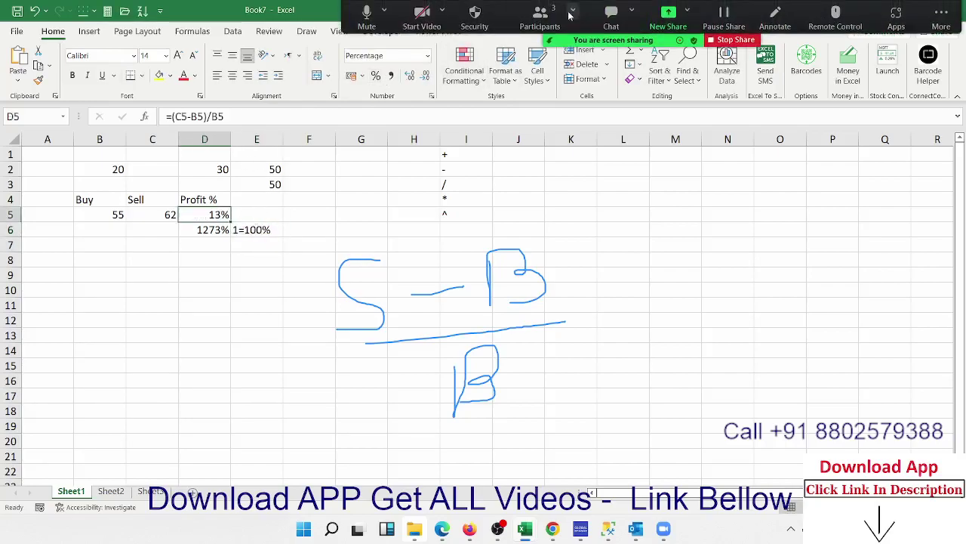
left_click(531, 28)
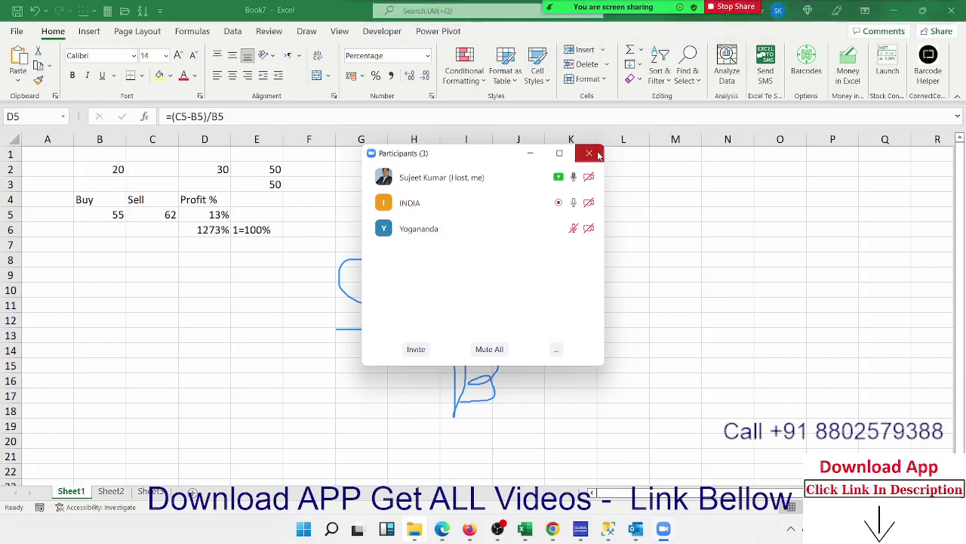
left_click(589, 152)
mouse_move(805, 6)
left_click(775, 17)
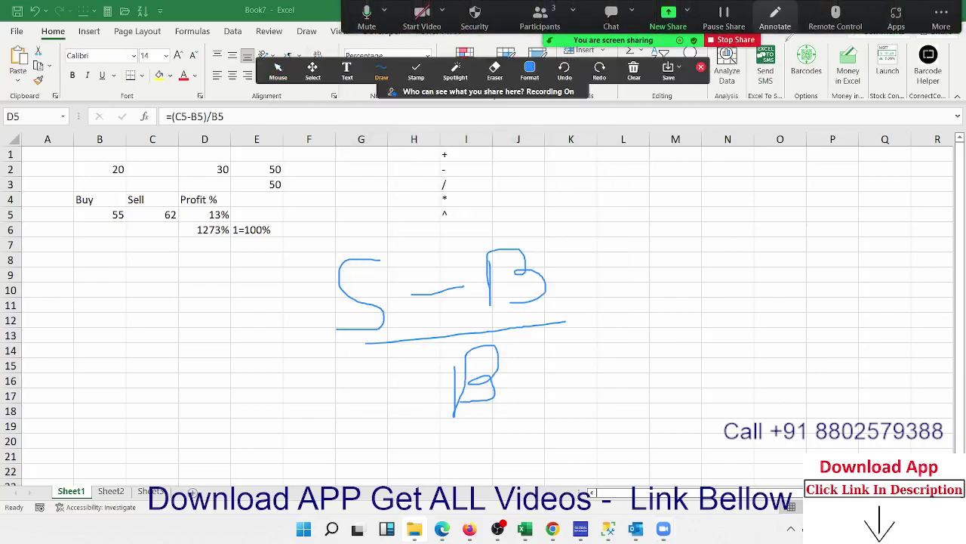
left_click(634, 70)
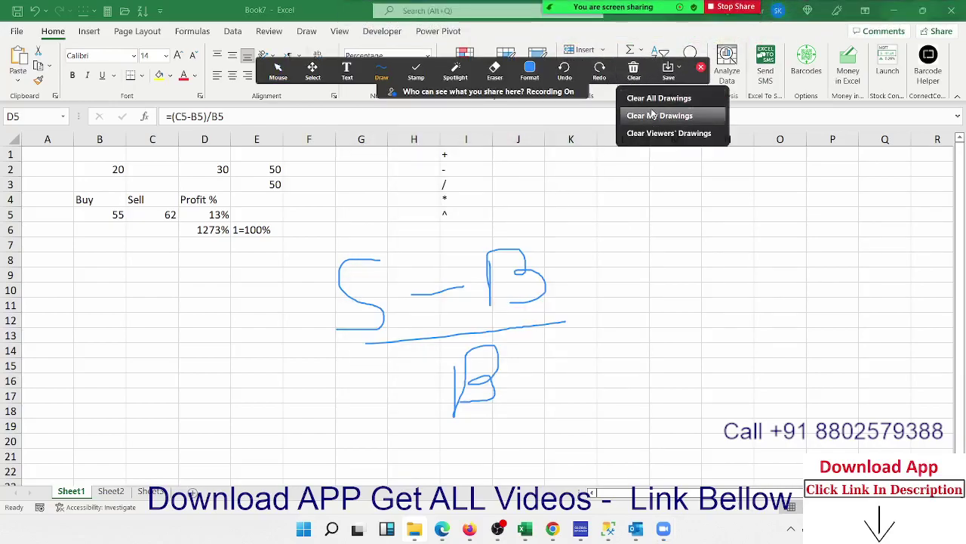
left_click(655, 107)
left_click(701, 68)
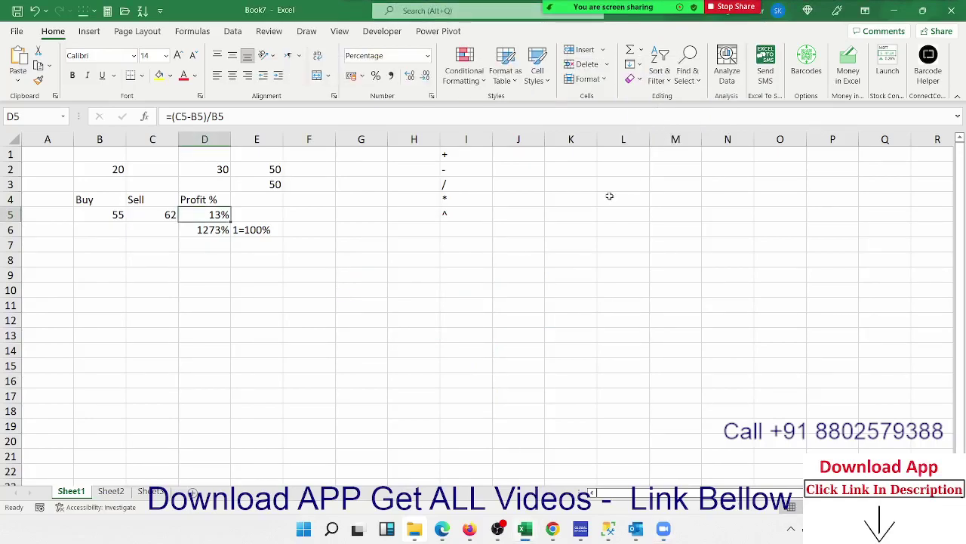
left_click(592, 244)
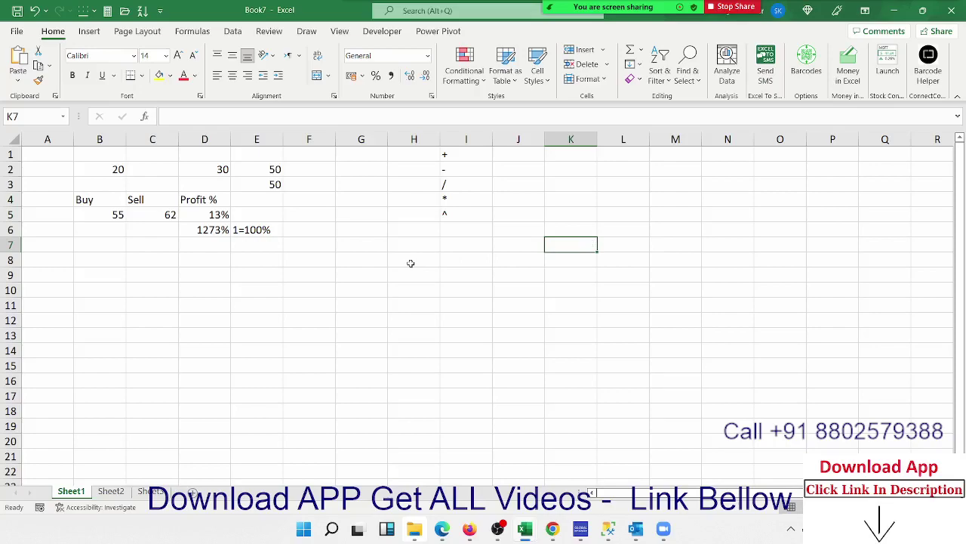
left_click(147, 271)
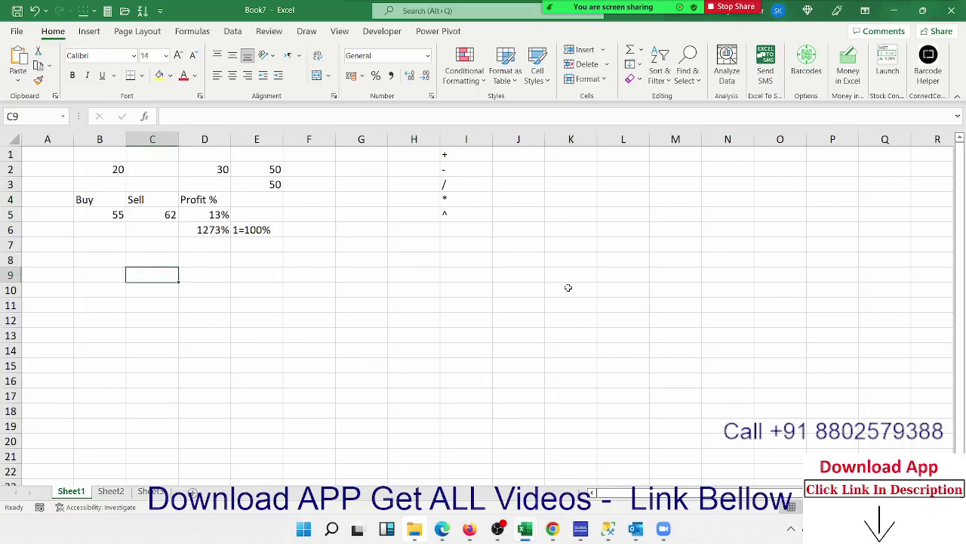
Step: Enter 200 in C9 and 10 in D9, then return to D9
type("200")
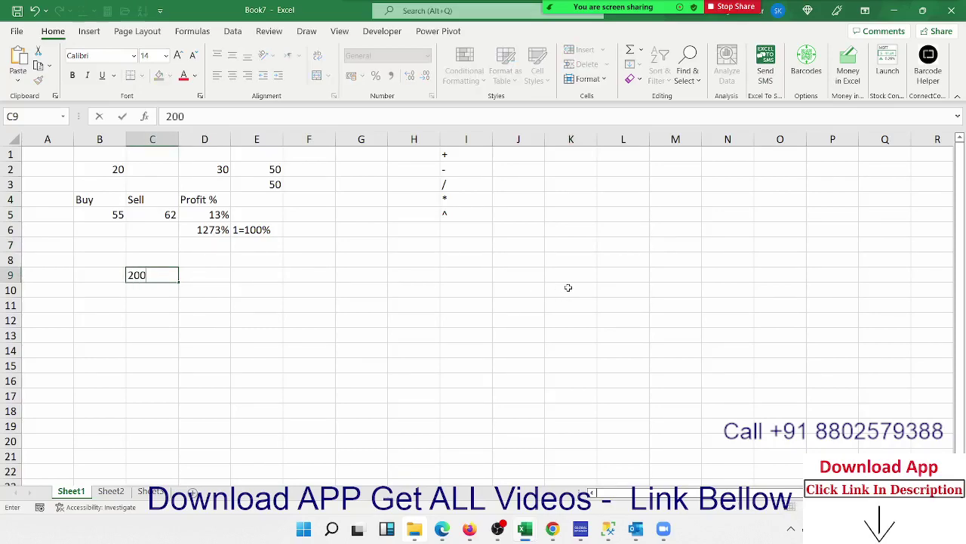
key("Tab")
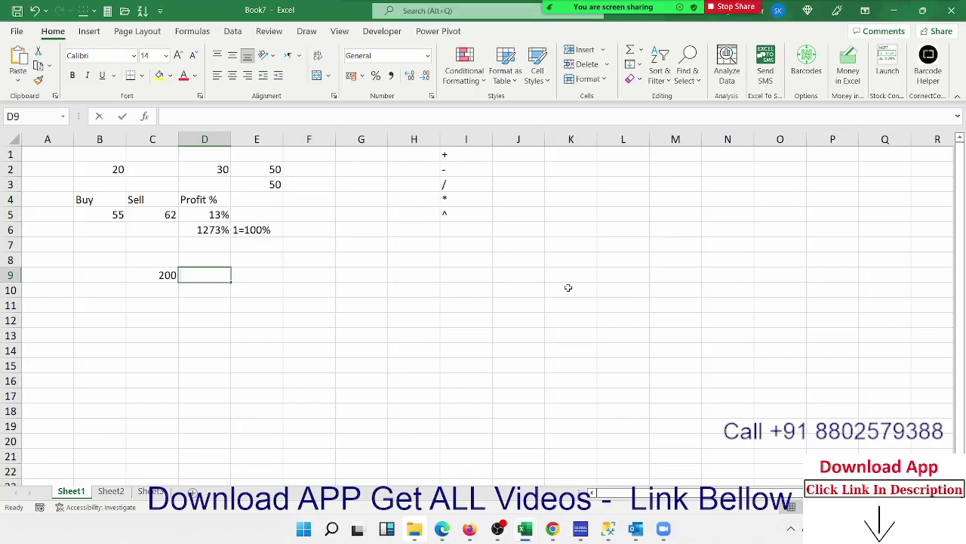
type("10")
key("Return")
key("Up")
Step: Handwrite 200 × 10 over 100 on the sheet with the annotation pen
left_click(775, 17)
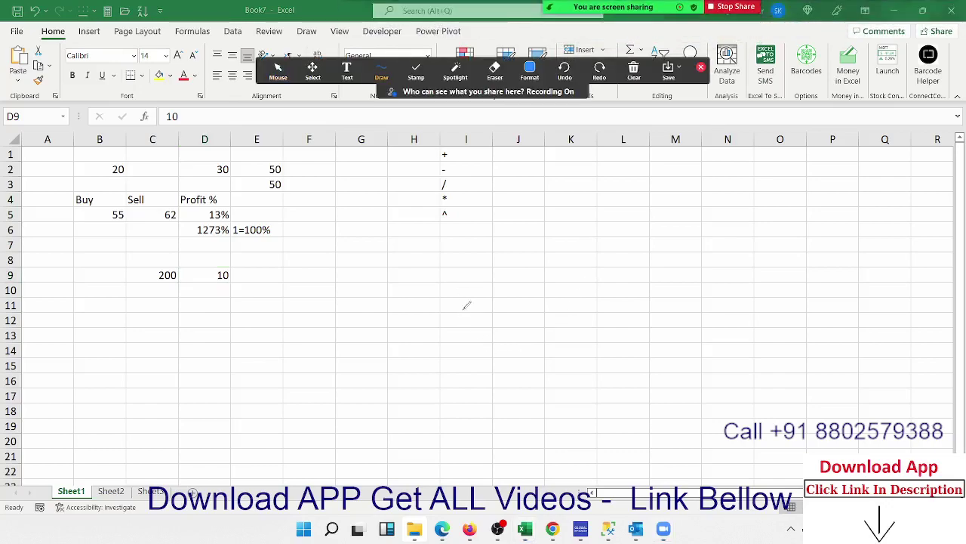
left_click_drag(462, 301, 543, 308)
mouse_move(536, 258)
left_mouse_down()
mouse_move(546, 290)
mouse_move(517, 246)
left_mouse_up()
mouse_move(581, 240)
left_mouse_down()
mouse_move(641, 255)
mouse_move(628, 264)
left_mouse_up()
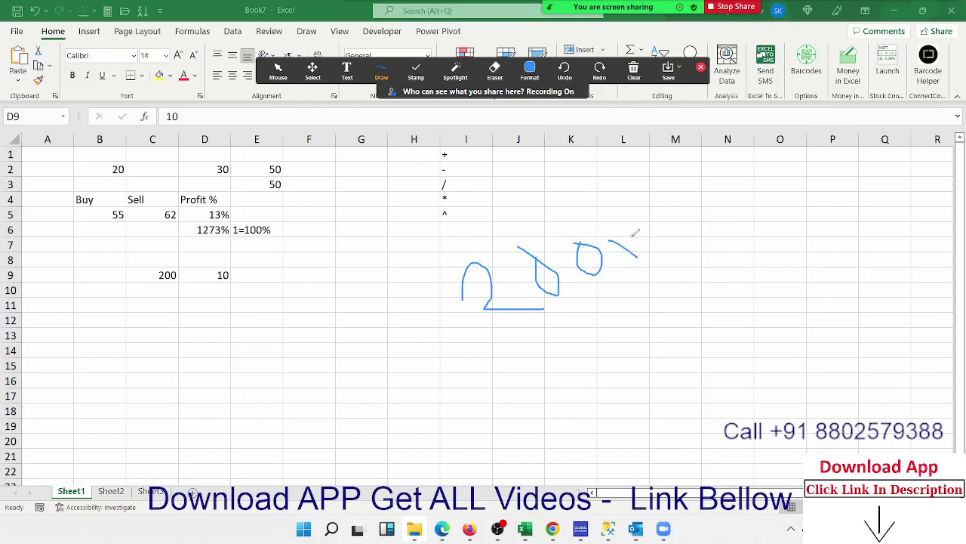
left_click_drag(647, 217, 673, 259)
mouse_move(675, 204)
left_mouse_down()
mouse_move(684, 239)
mouse_move(677, 215)
left_mouse_up()
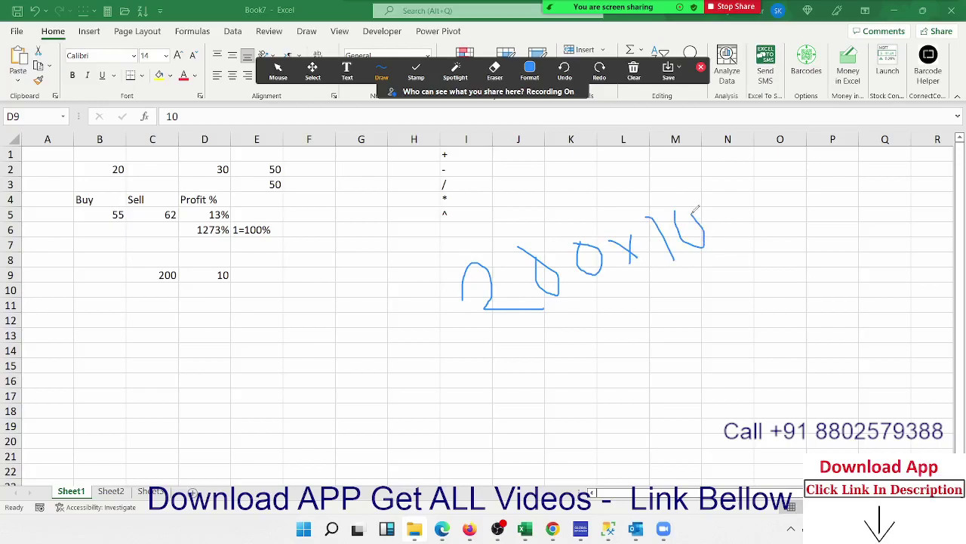
left_click_drag(522, 352, 747, 247)
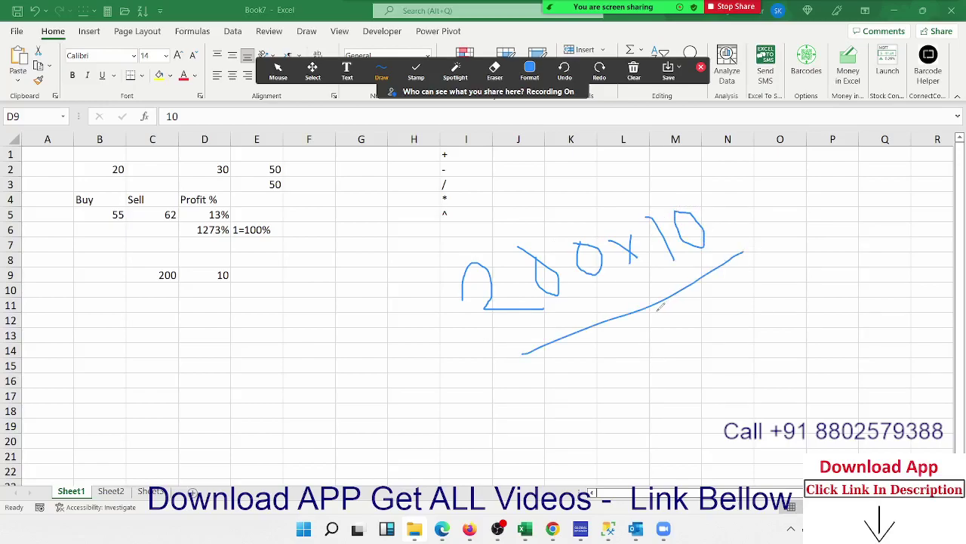
left_click_drag(657, 312, 668, 349)
left_click_drag(699, 311, 724, 312)
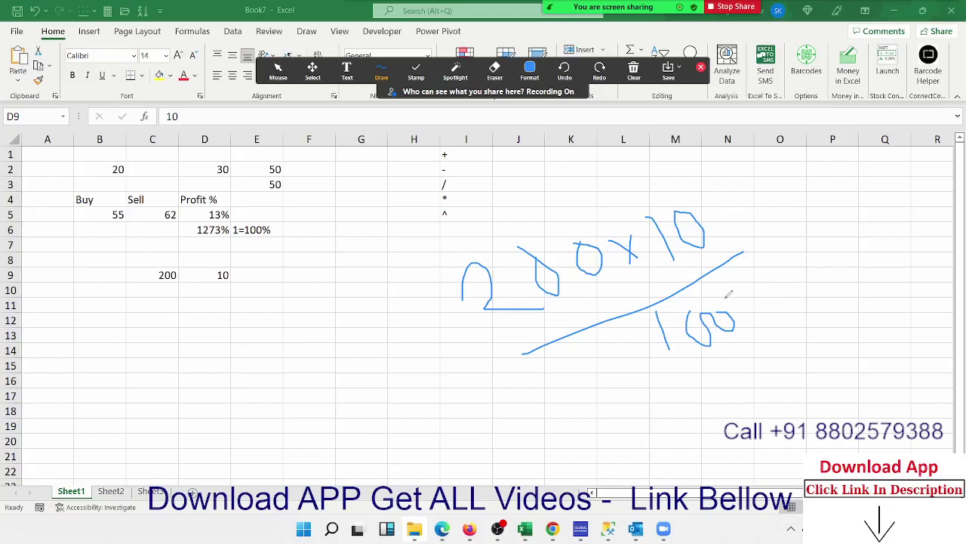
Step: Cancel the matching zeros in the sketch, then clear all drawings and close annotation
left_click_drag(724, 298, 726, 351)
mouse_move(711, 205)
left_mouse_down()
mouse_move(672, 278)
mouse_move(691, 358)
left_mouse_up()
left_click_drag(590, 220, 594, 277)
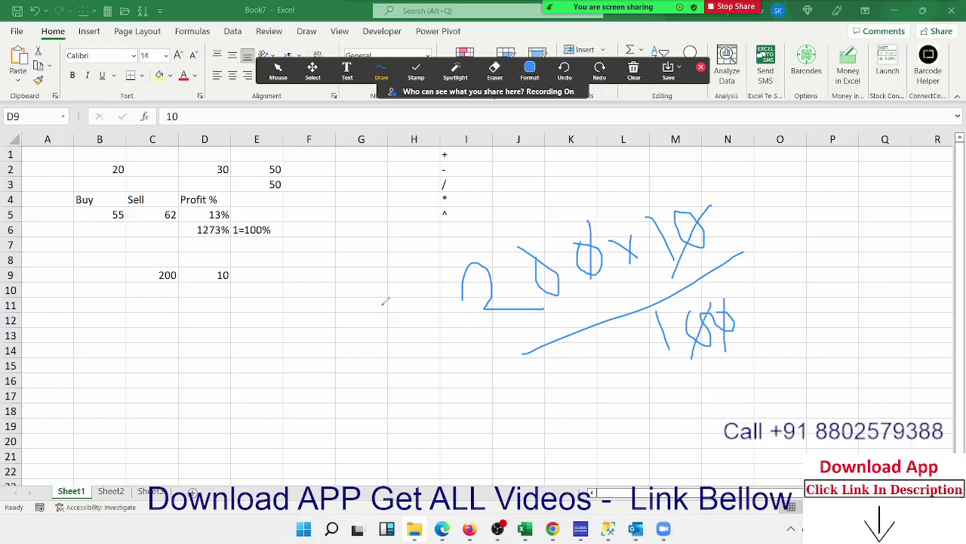
mouse_move(464, 242)
left_mouse_down()
mouse_move(523, 330)
mouse_move(469, 233)
left_mouse_up()
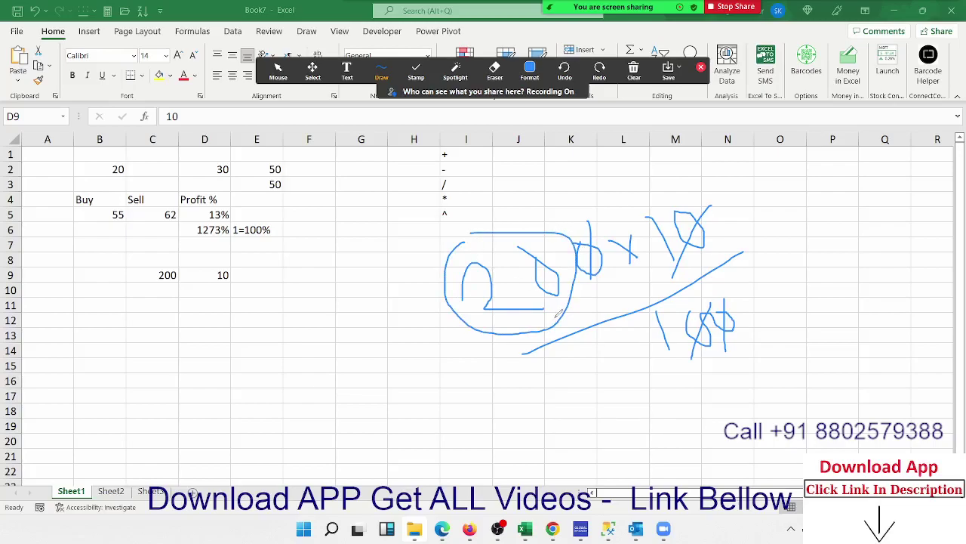
left_click_drag(620, 327, 647, 326)
mouse_move(751, 299)
left_mouse_down()
mouse_move(782, 317)
mouse_move(762, 316)
left_mouse_up()
left_click(677, 67)
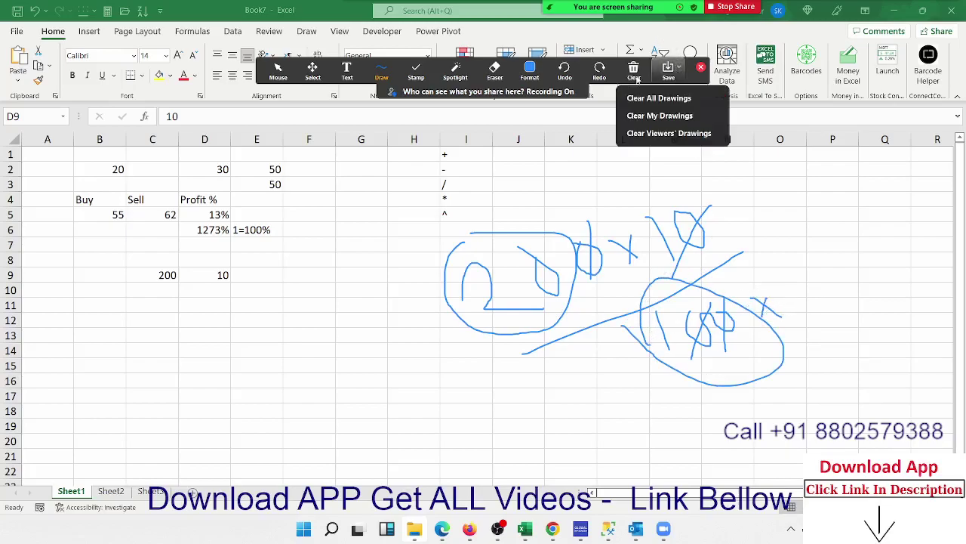
left_click(646, 115)
left_click(701, 67)
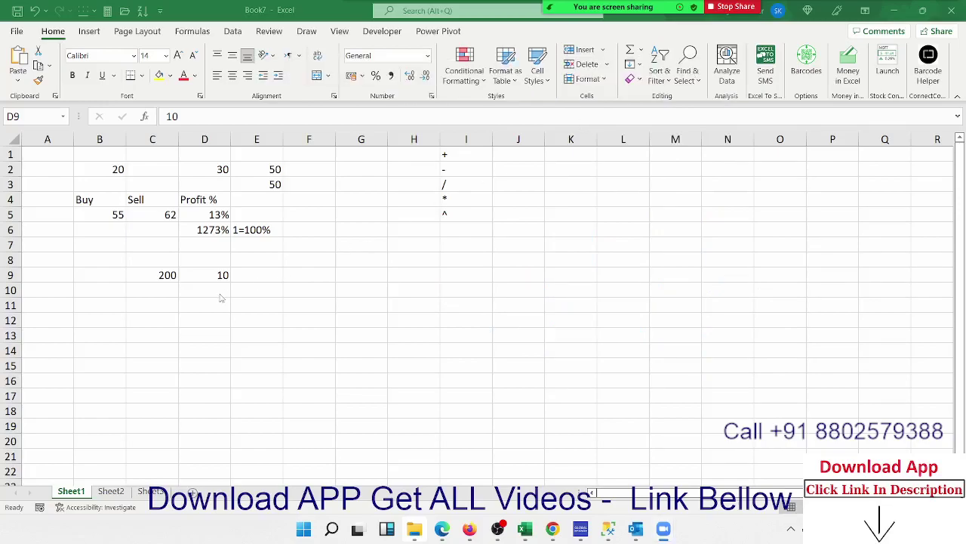
Step: Re-enter 10% as the rate in cell D9
left_click(259, 276)
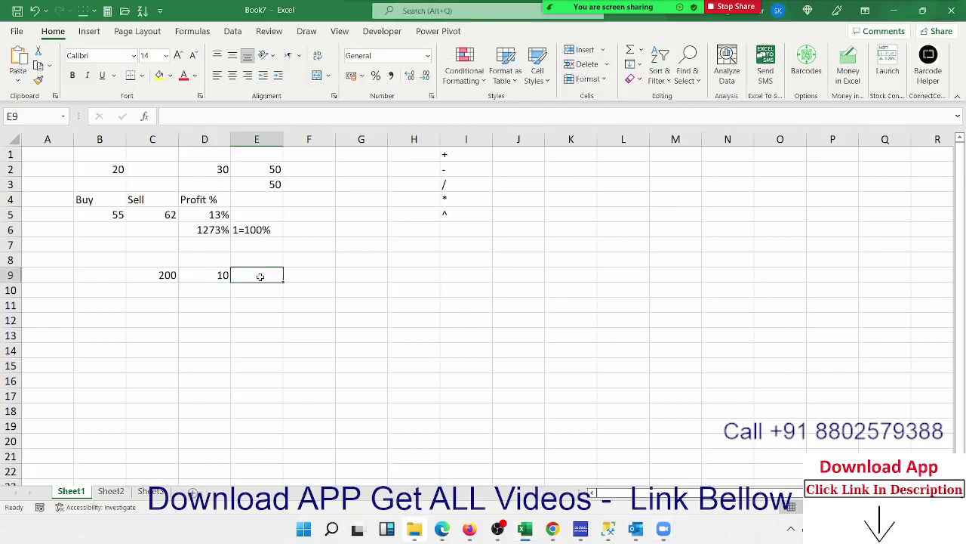
key("Left")
type("10")
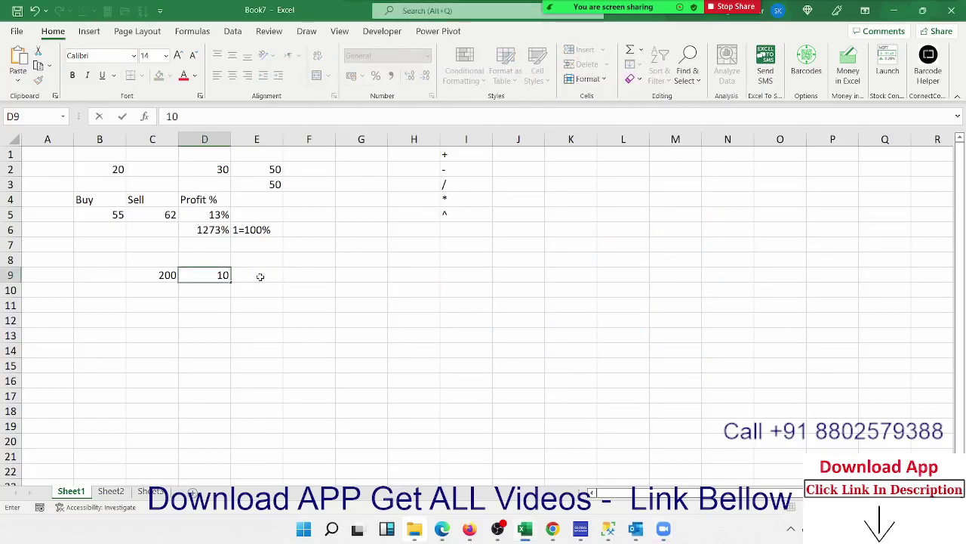
type("%")
key("BackSpace")
key("Return")
key("Up")
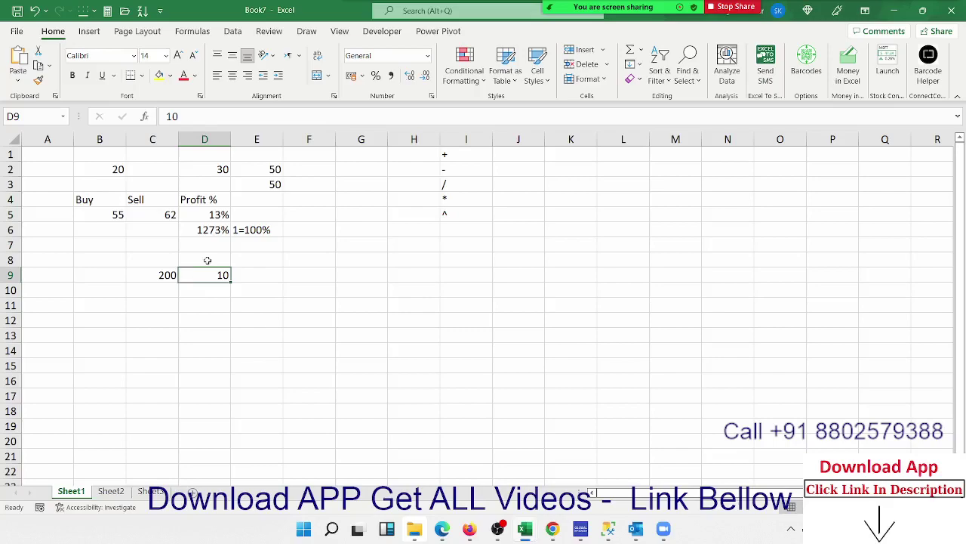
type("10")
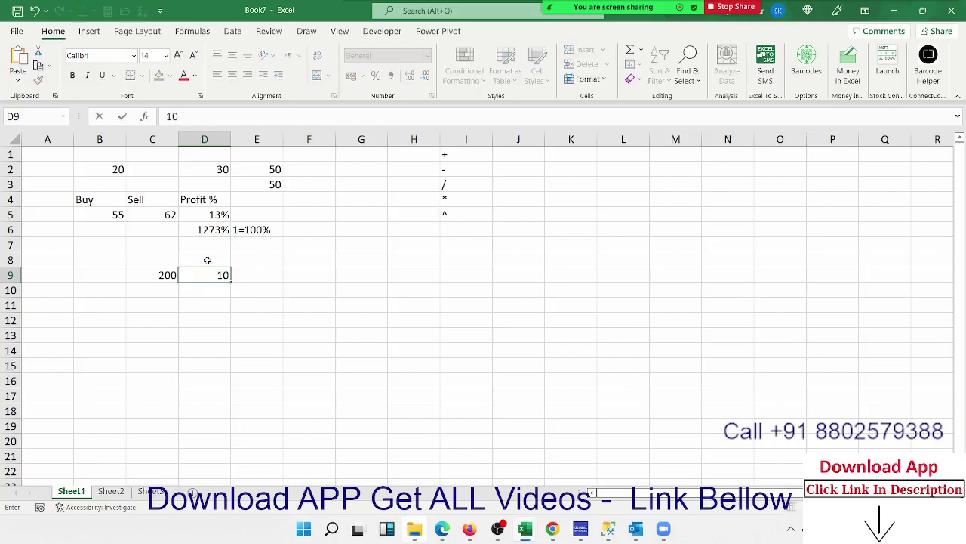
type("%")
key("Return")
Step: Enter =C9*D9 in E9 by pointing with arrow keys, giving 20
key("Up")
key("Right")
type("=")
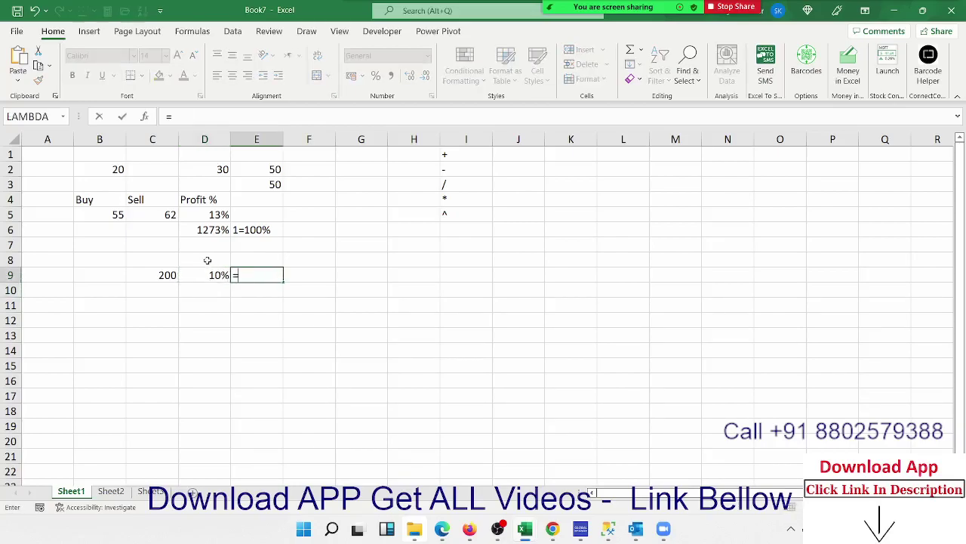
key("Left")
key("Left")
type("*")
key("Left")
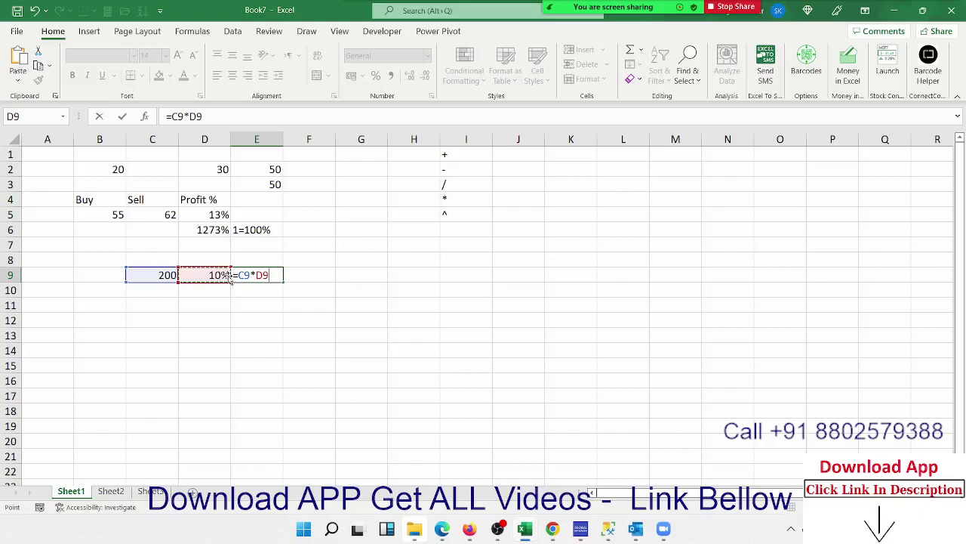
key("Return")
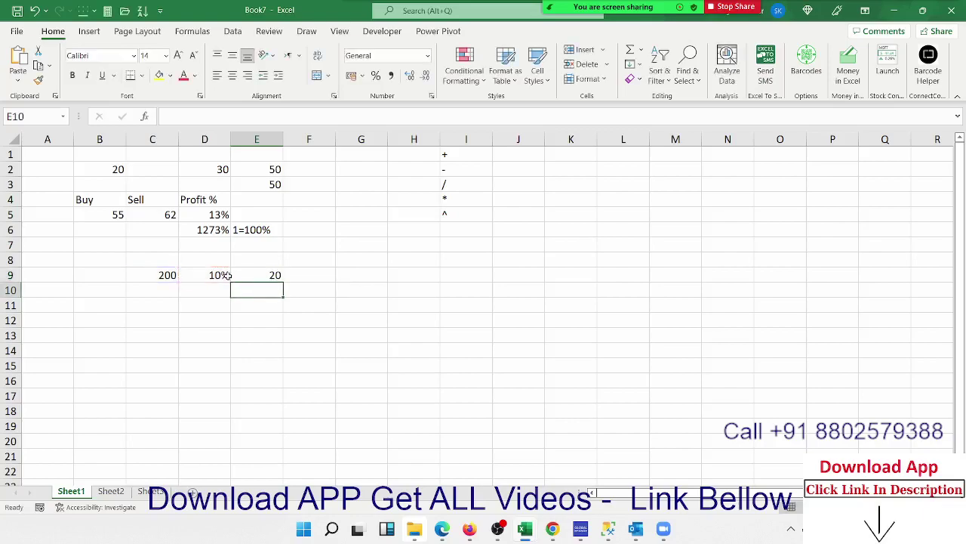
key("Up")
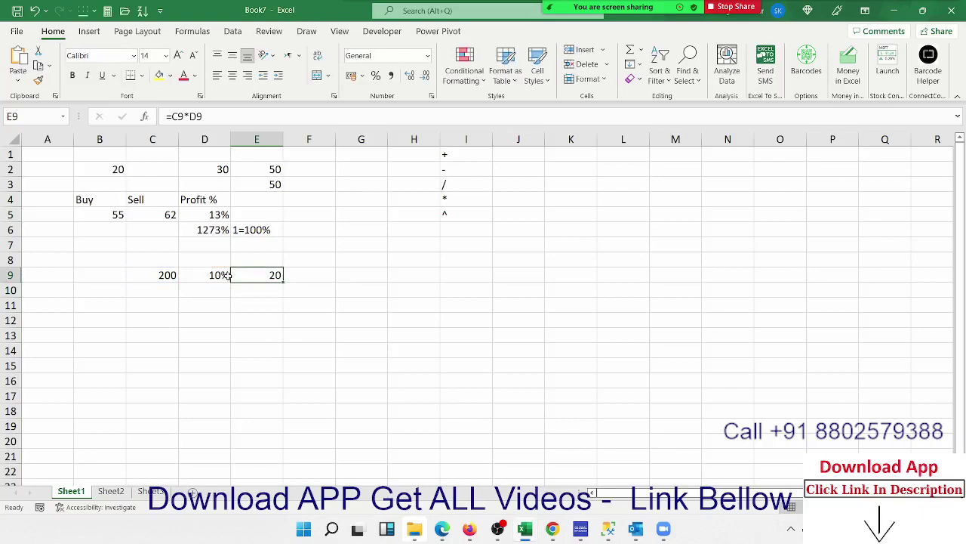
key("Down")
Step: Enter 30 in C10, 300 in C11 and 25 in D11
key("Left")
key("Left")
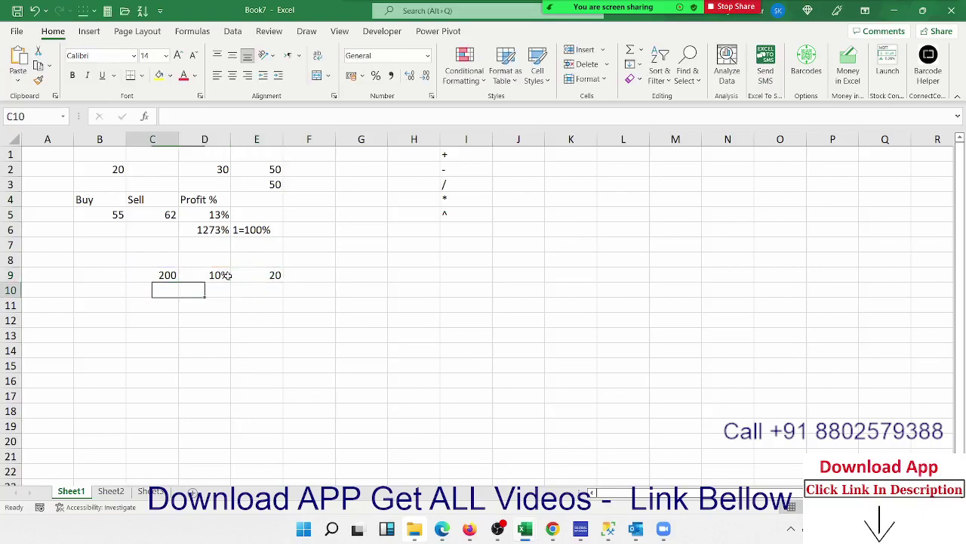
type("30")
key("Right")
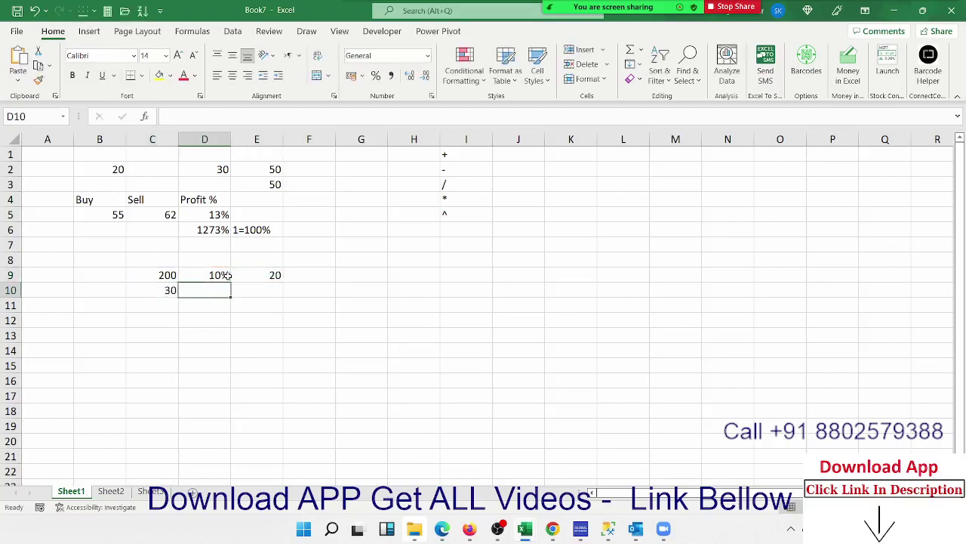
key("Down")
key("Left")
type("300")
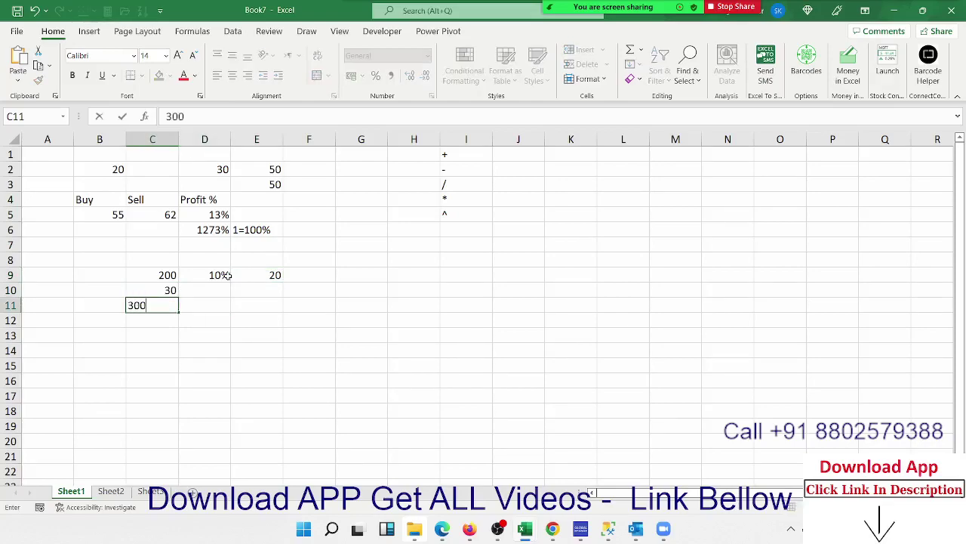
key("Right")
type("25")
key("Return")
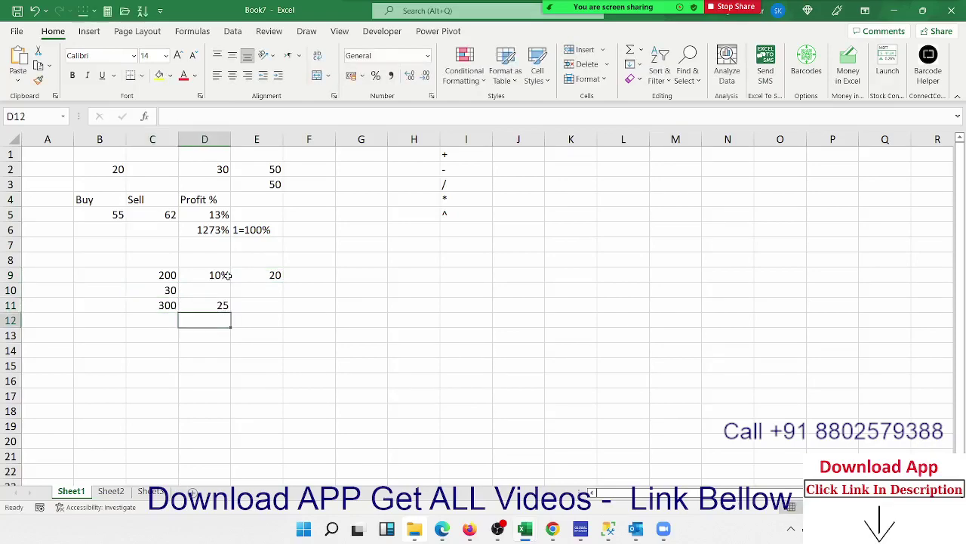
Step: Try 25% in D11 with a C11*D11 formula in E11, then undo back to plain 25
key("Up")
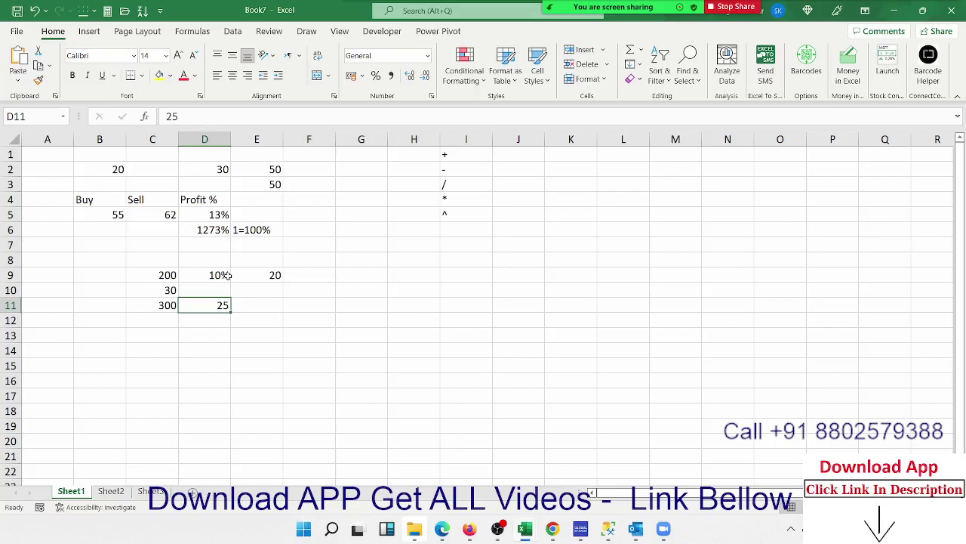
left_click(220, 121)
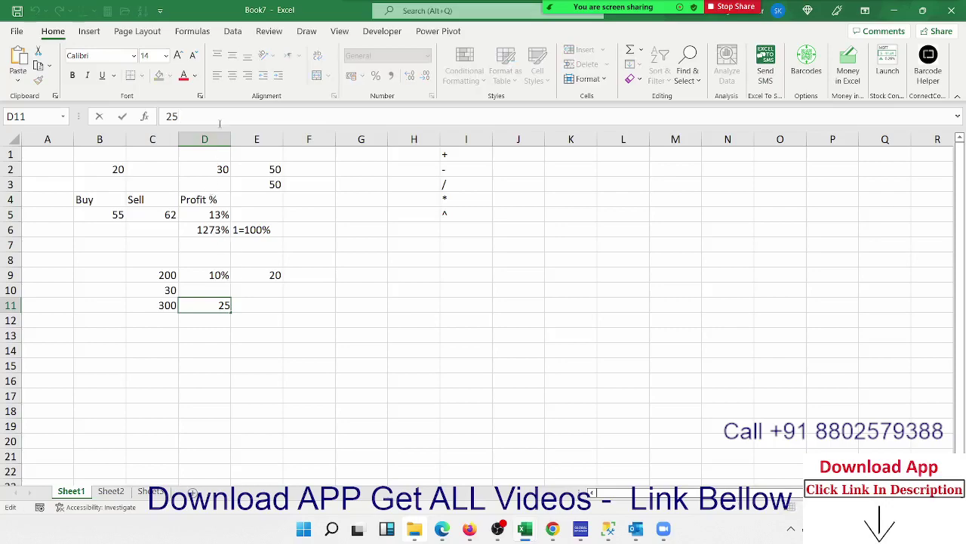
type("%")
key("Return")
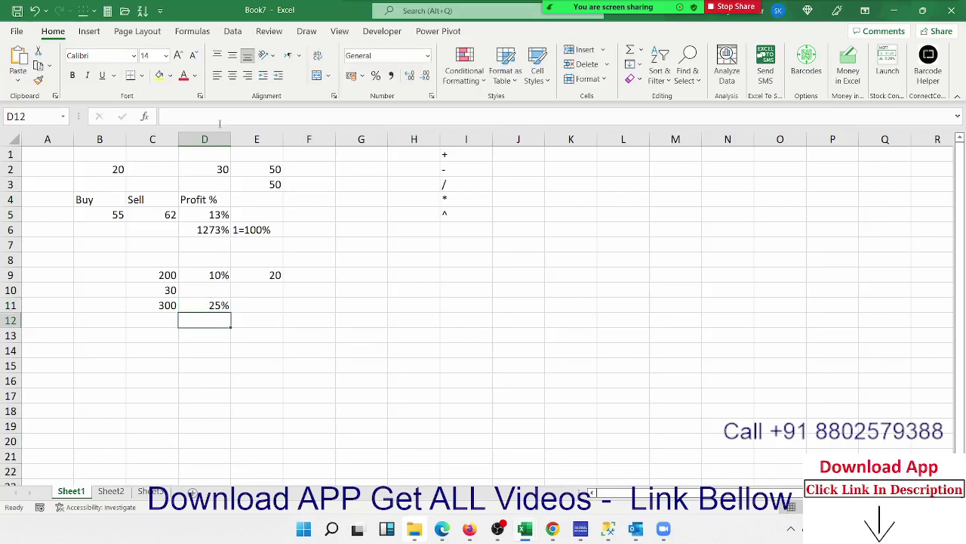
key("Up")
key("Right")
type("=")
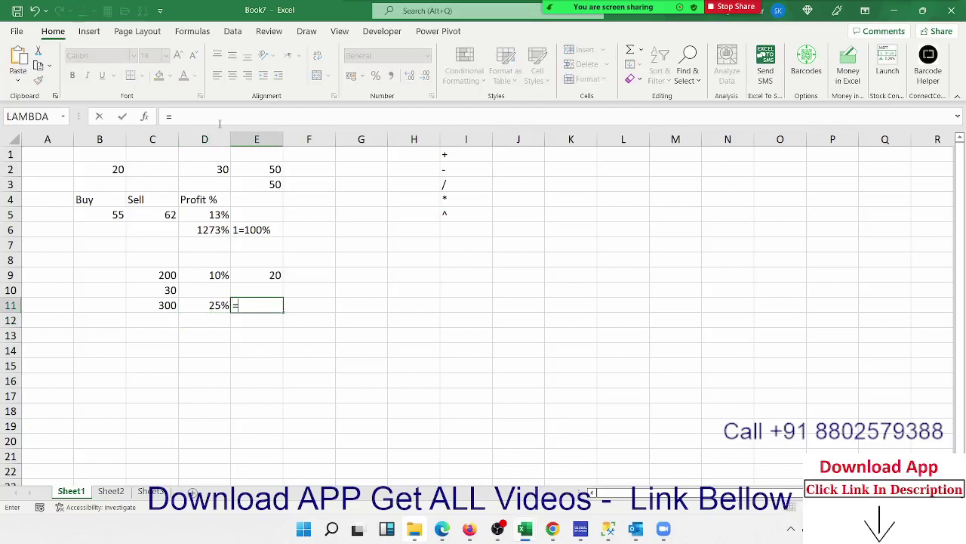
key("Left")
type("*")
key("Left")
key("Return")
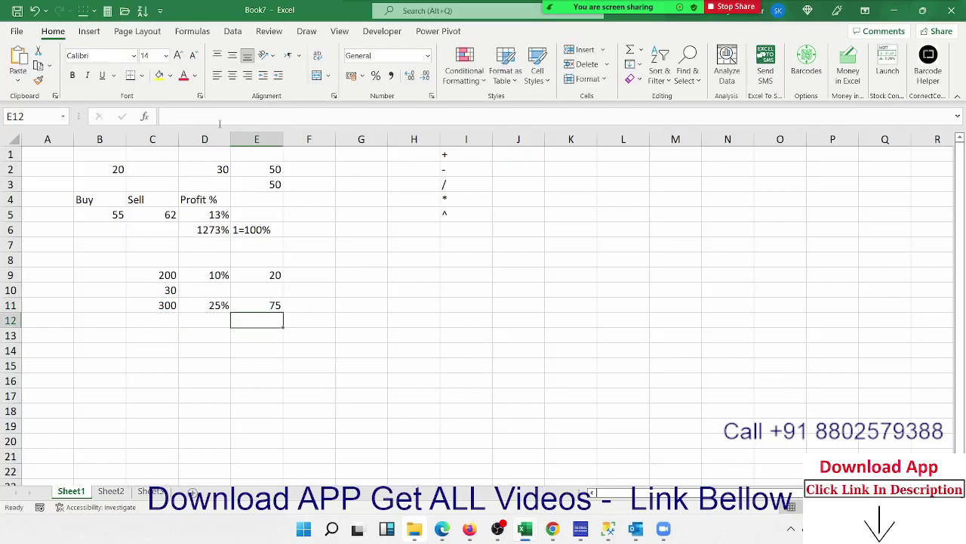
key("ctrl+z")
key("ctrl+y")
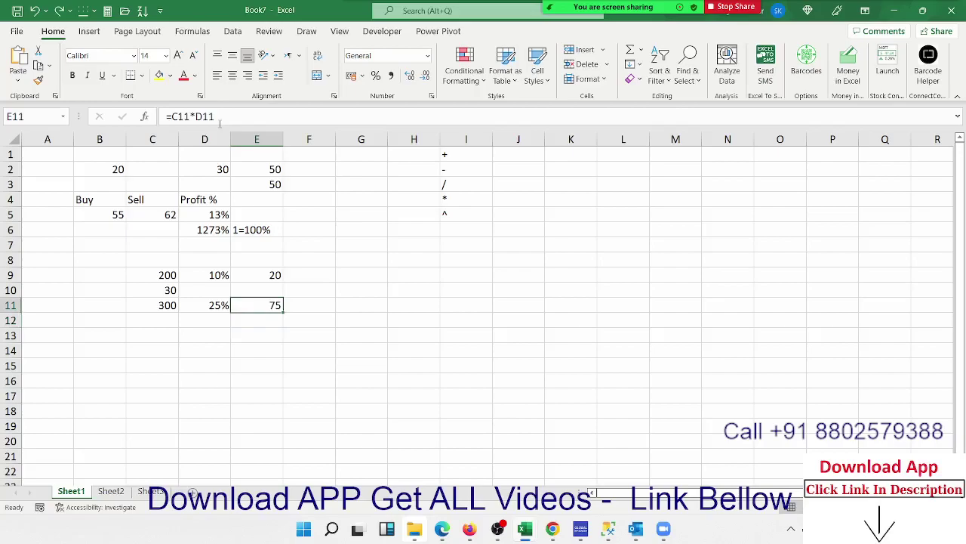
key("ctrl+z")
key("ctrl+z")
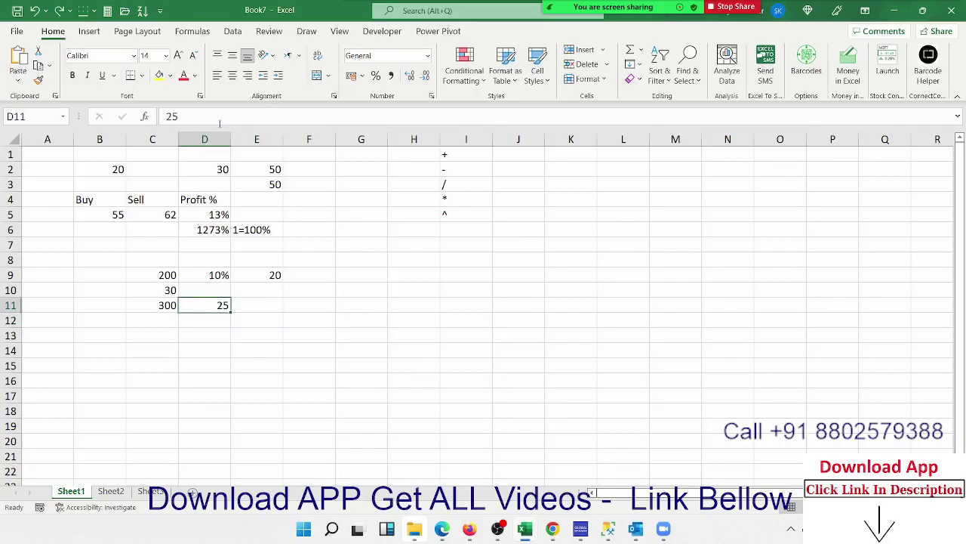
Step: Enter =C11*D11/100 in E11, giving 75
key("Right")
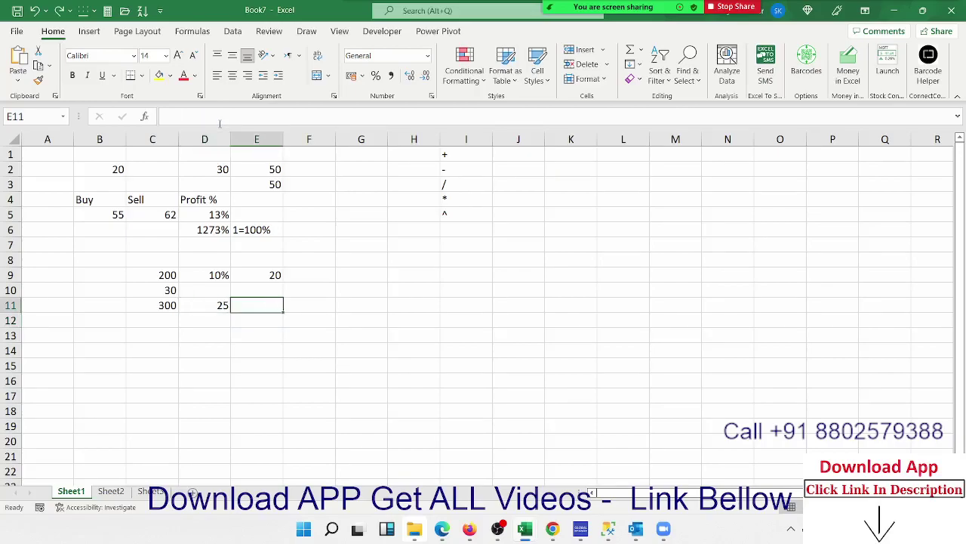
type("=")
key("Left")
key("Left")
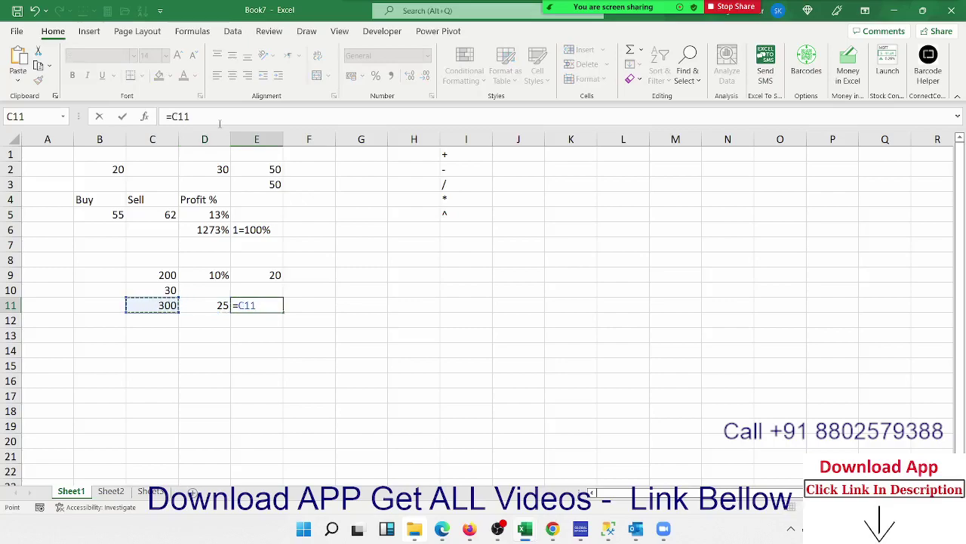
type("*")
key("Left")
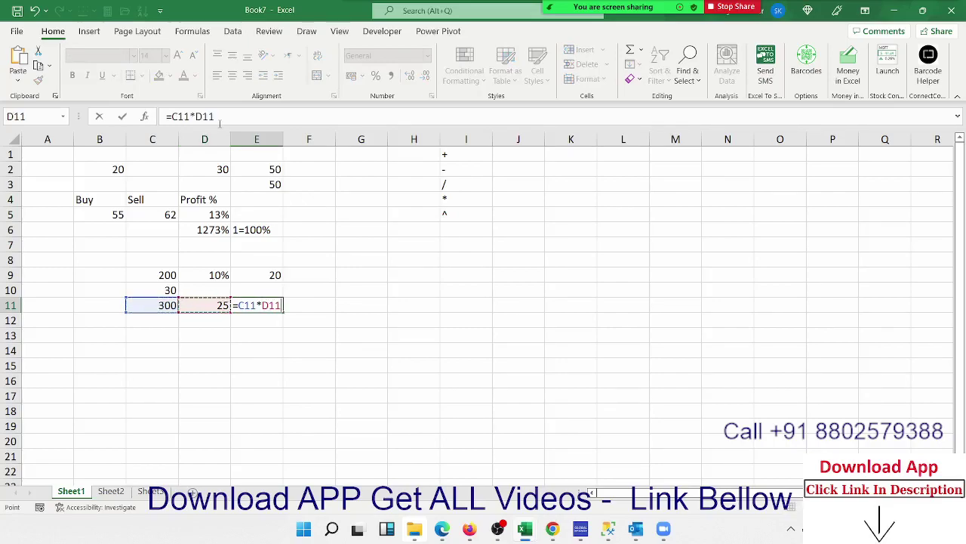
type("/100")
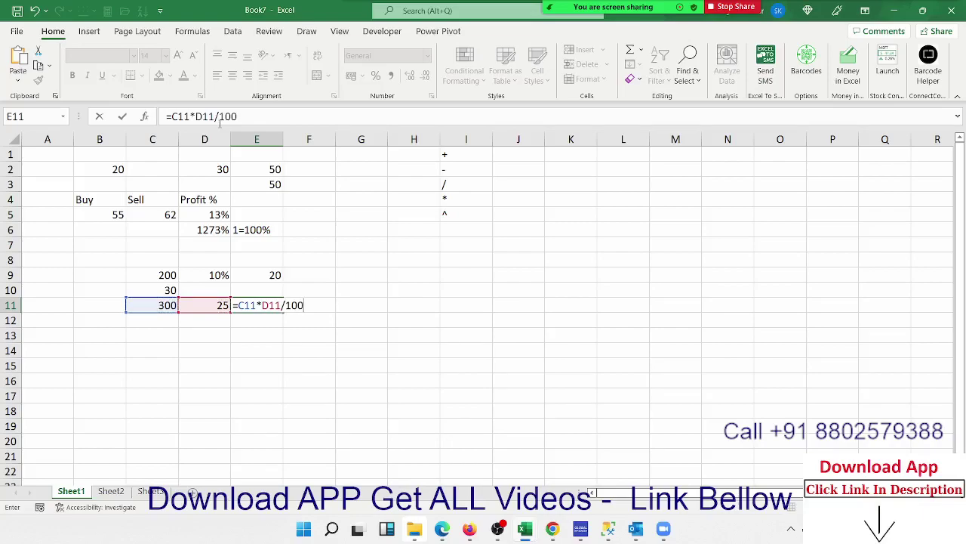
key("ctrl+Return")
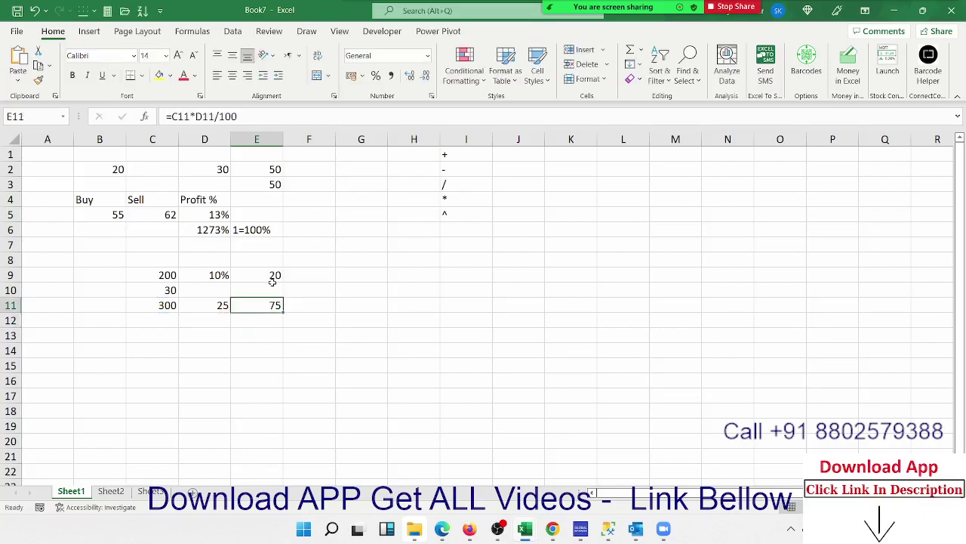
double_click(269, 305)
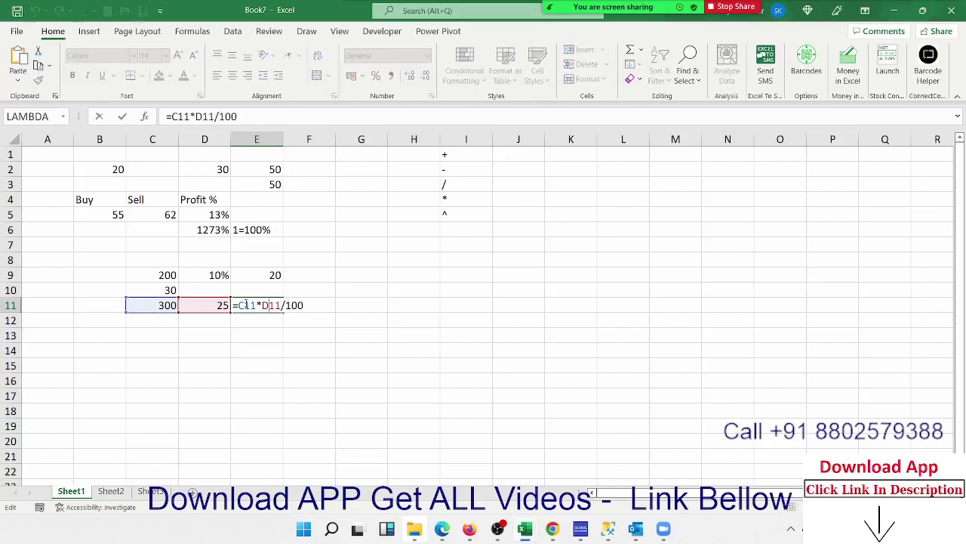
left_click_drag(263, 305, 305, 305)
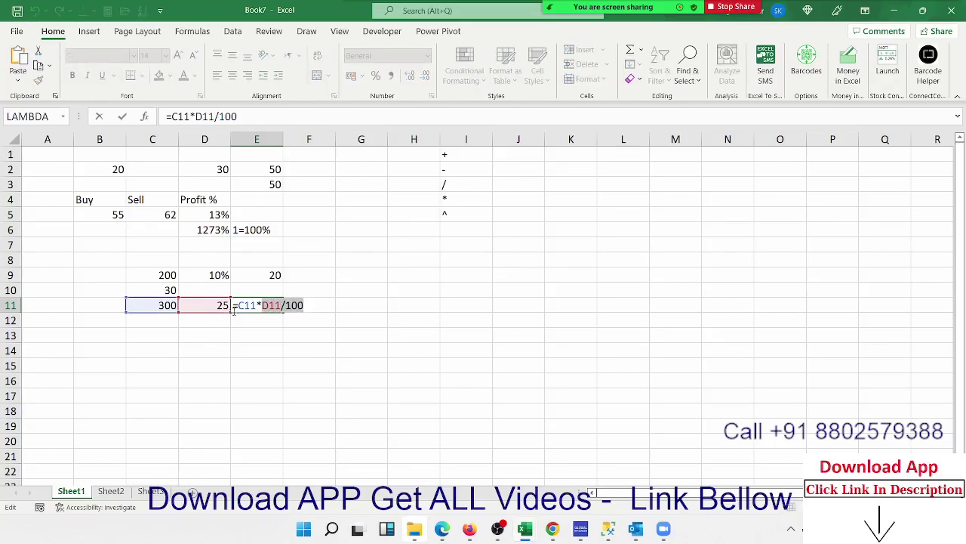
left_click_drag(238, 305, 278, 305)
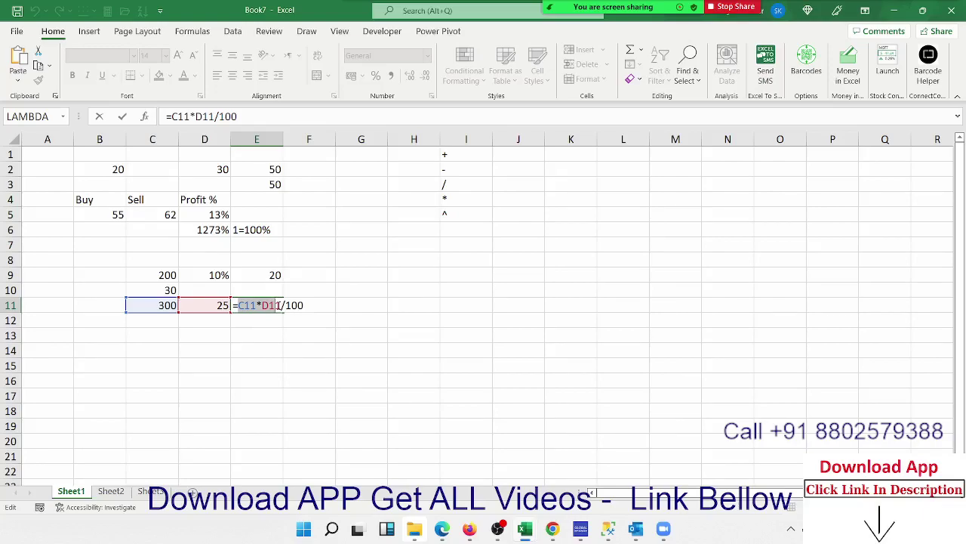
key("Return")
left_click(277, 305)
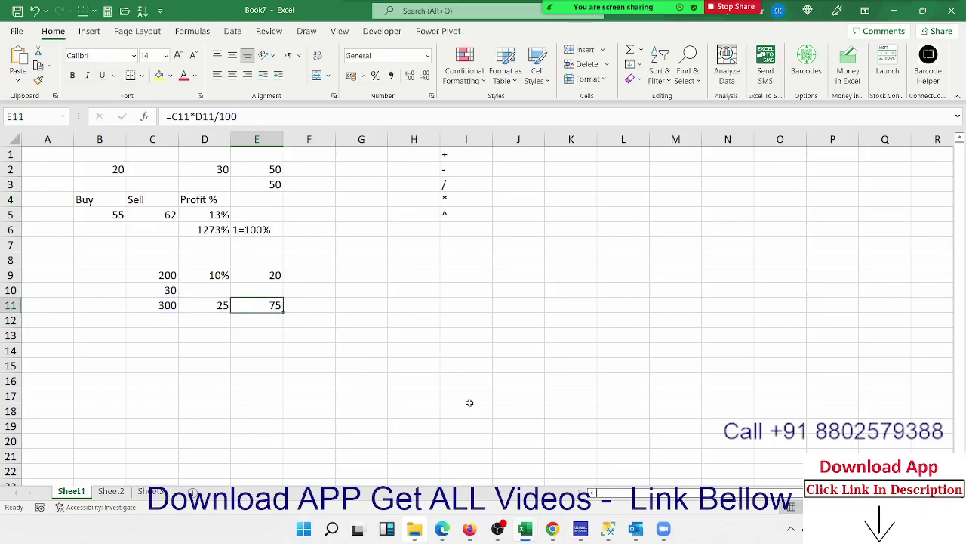
left_click(169, 334)
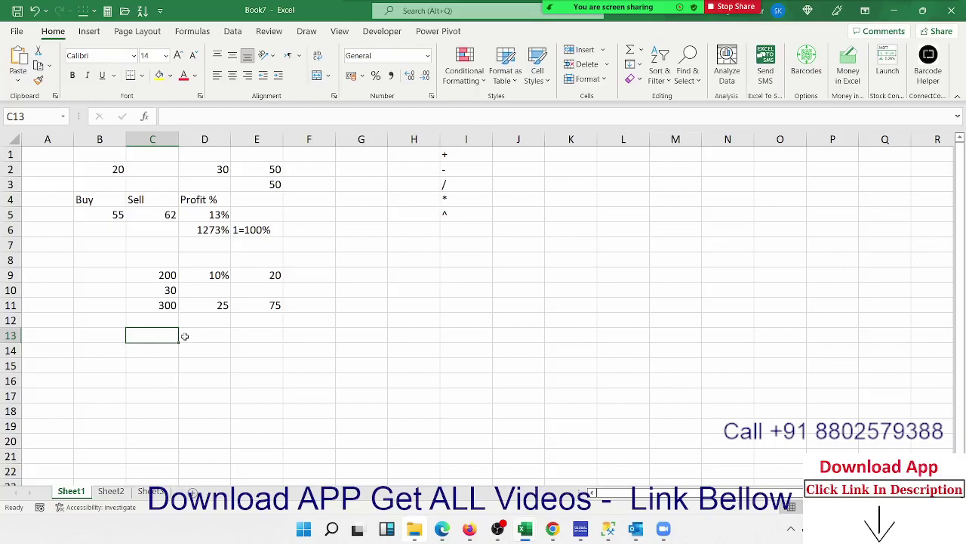
Step: Start the row-13 example by typing 600 into C13 and 375 into D13
type("600")
key("Tab")
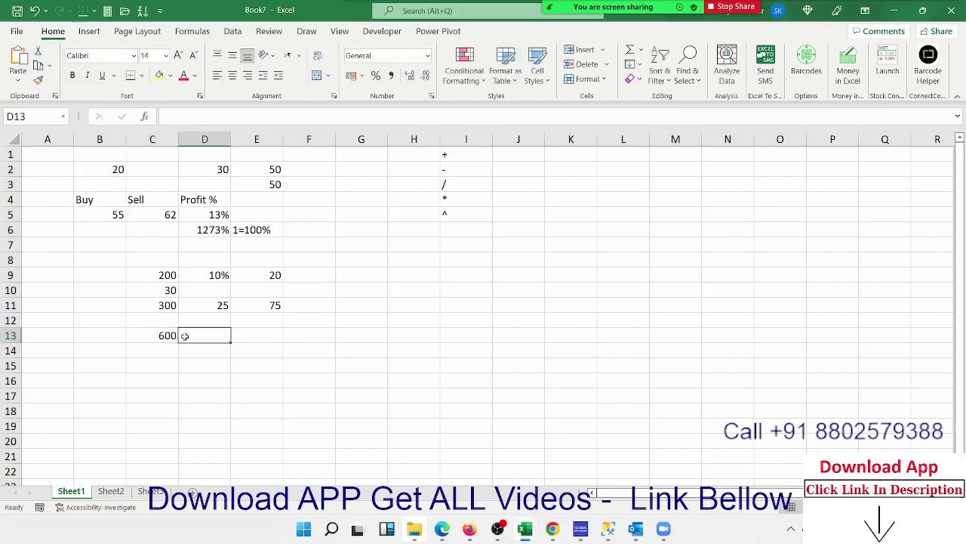
type("3")
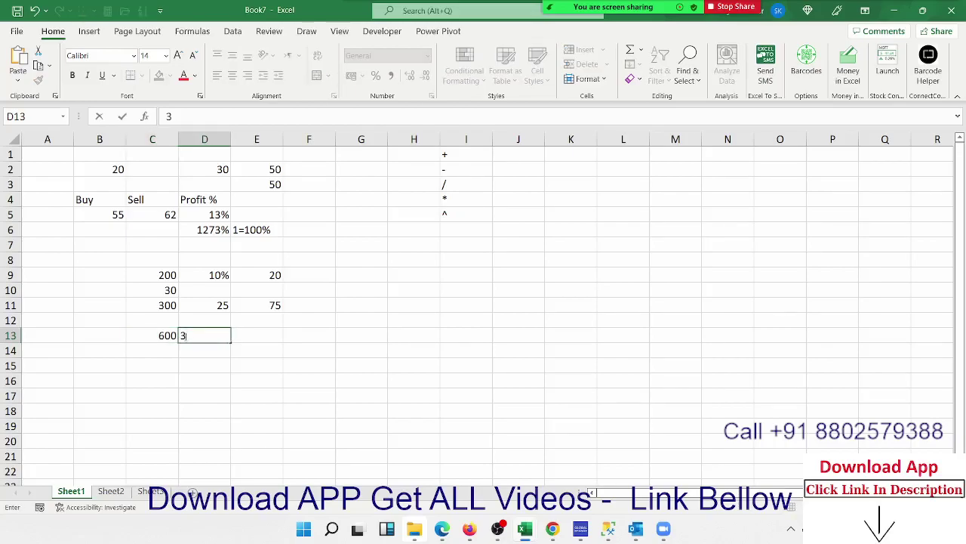
type("75")
key("Tab")
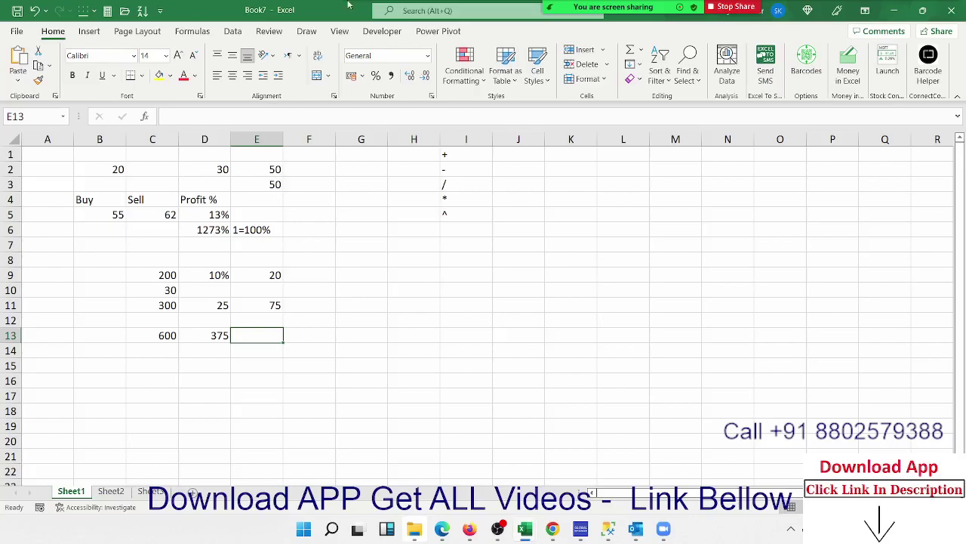
mouse_move(670, 4)
left_click(776, 17)
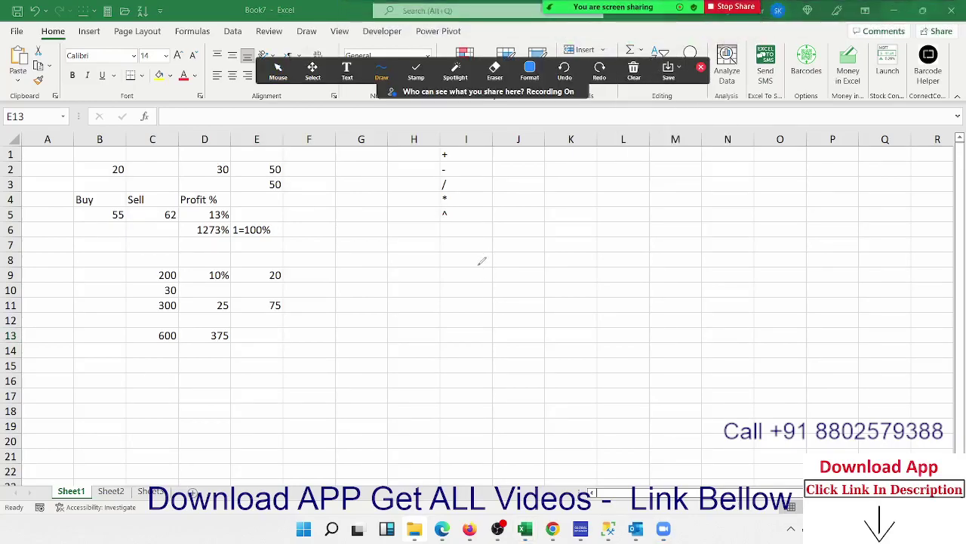
mouse_move(467, 276)
left_mouse_down()
mouse_move(481, 240)
mouse_move(490, 269)
mouse_move(500, 246)
mouse_move(497, 299)
left_mouse_up()
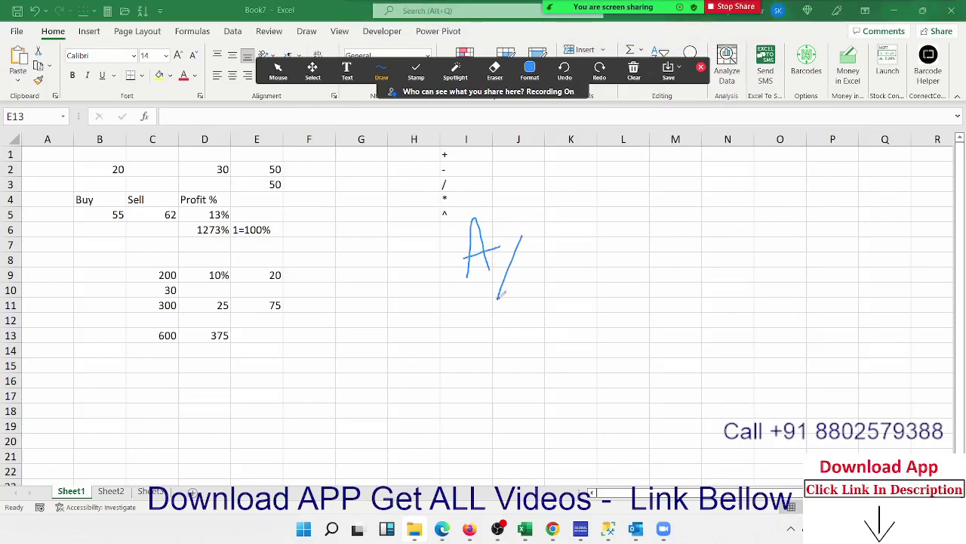
mouse_move(518, 261)
left_mouse_down()
mouse_move(518, 292)
mouse_move(519, 281)
mouse_move(534, 280)
left_mouse_up()
mouse_move(562, 251)
left_mouse_down()
mouse_move(590, 280)
mouse_move(573, 294)
left_mouse_up()
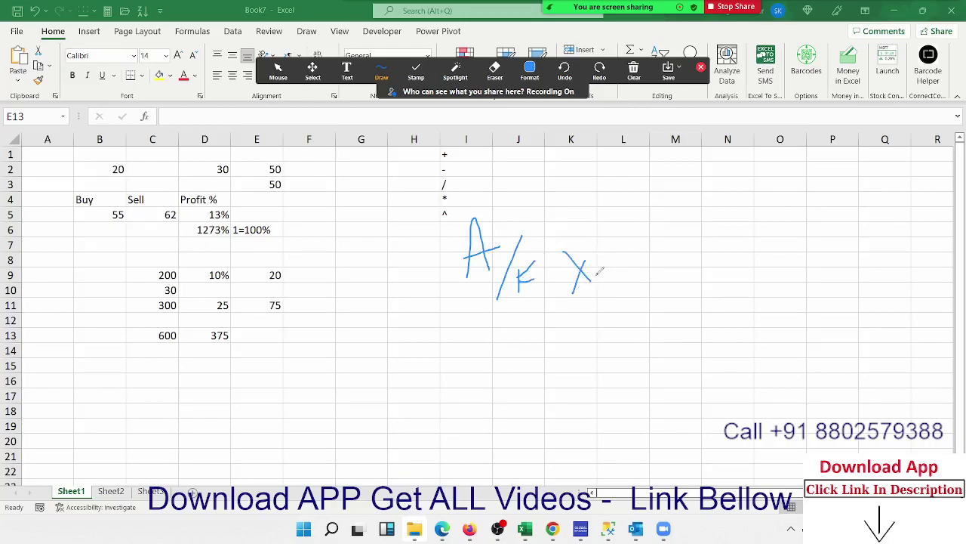
mouse_move(610, 242)
left_mouse_down()
mouse_move(610, 280)
mouse_move(675, 278)
left_mouse_up()
left_click_drag(580, 238, 609, 248)
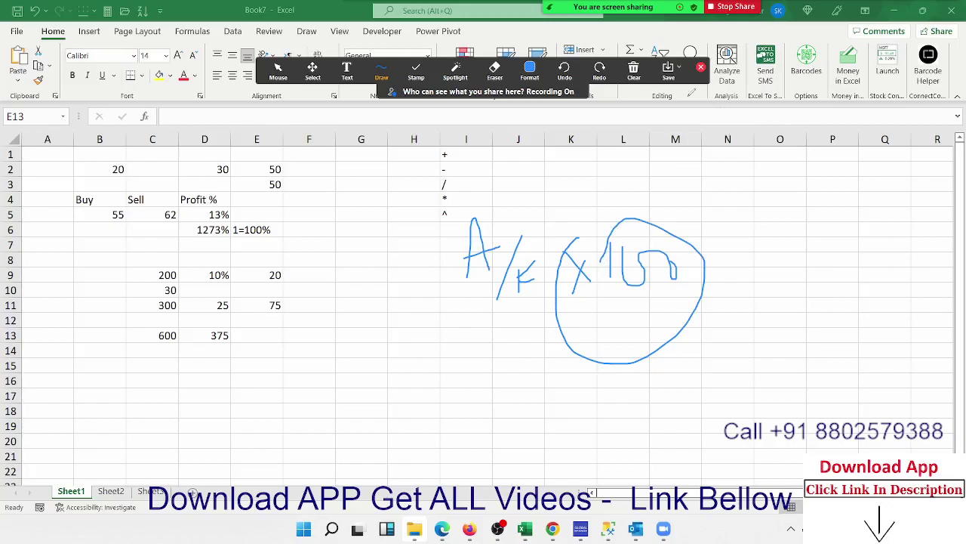
left_click(634, 69)
left_click(651, 115)
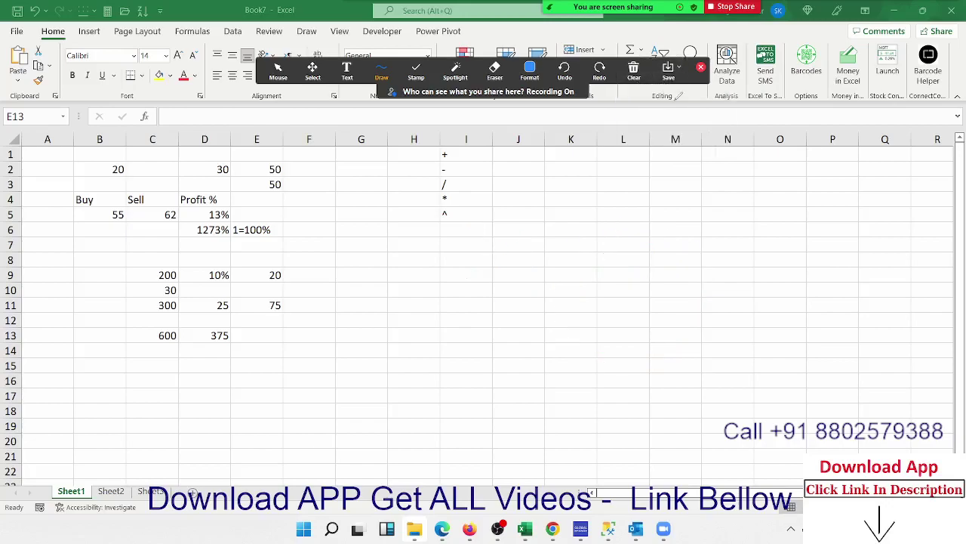
Step: Return to the sheet and enter =D13/C13 in E13
left_click(701, 68)
left_click(263, 337)
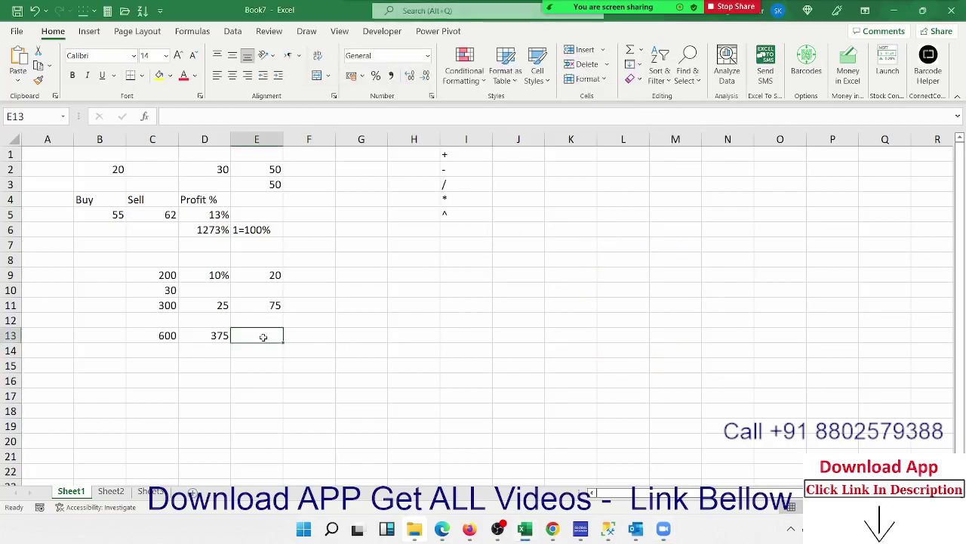
type("=")
key("Left")
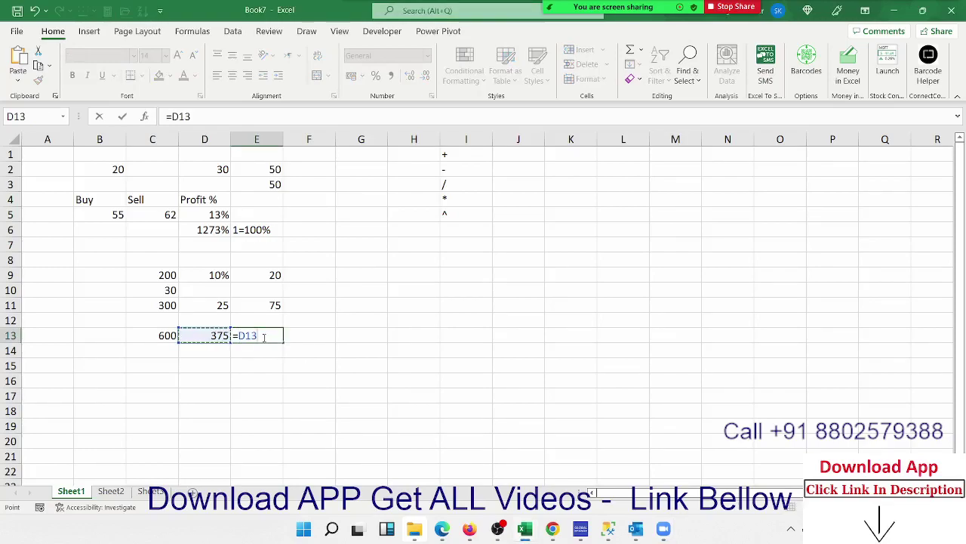
type("/")
left_click(150, 338)
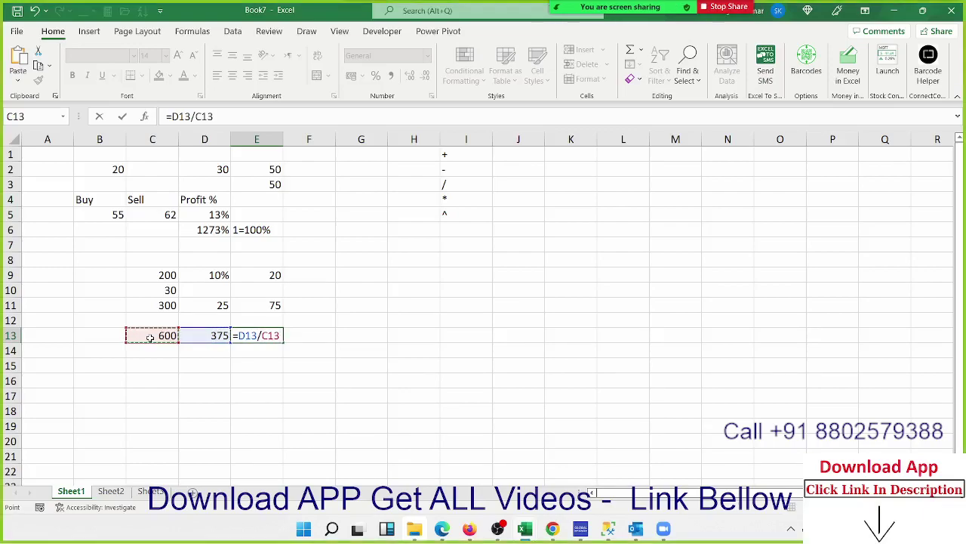
key("Return")
key("Up")
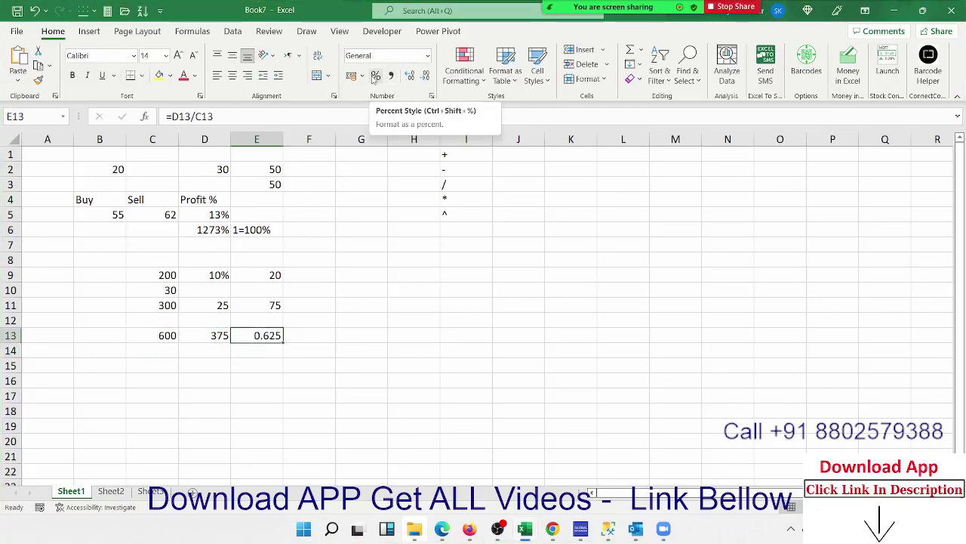
Step: Format E13 as a percentage with two decimal places, showing 62.50%
left_click(375, 76)
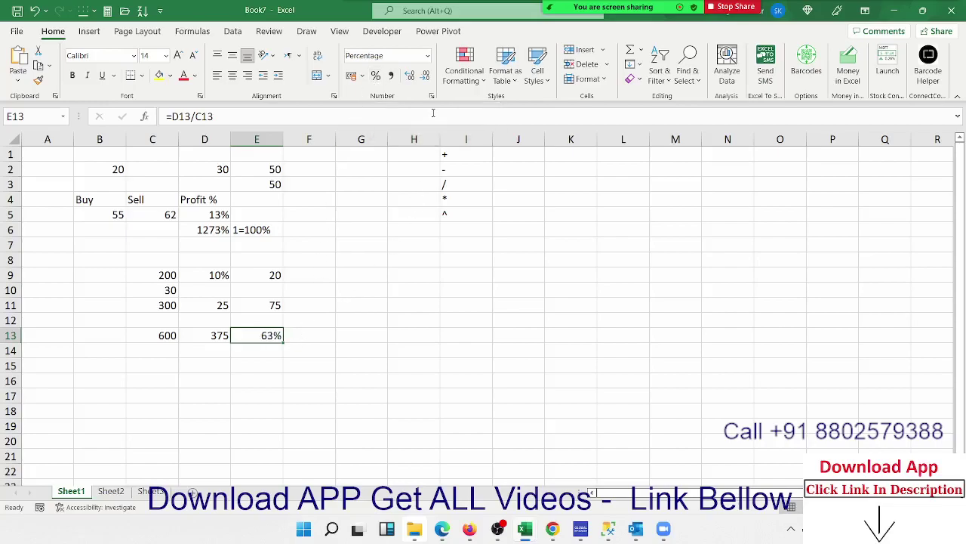
left_click(412, 80)
left_click(412, 80)
left_click_drag(268, 338, 171, 272)
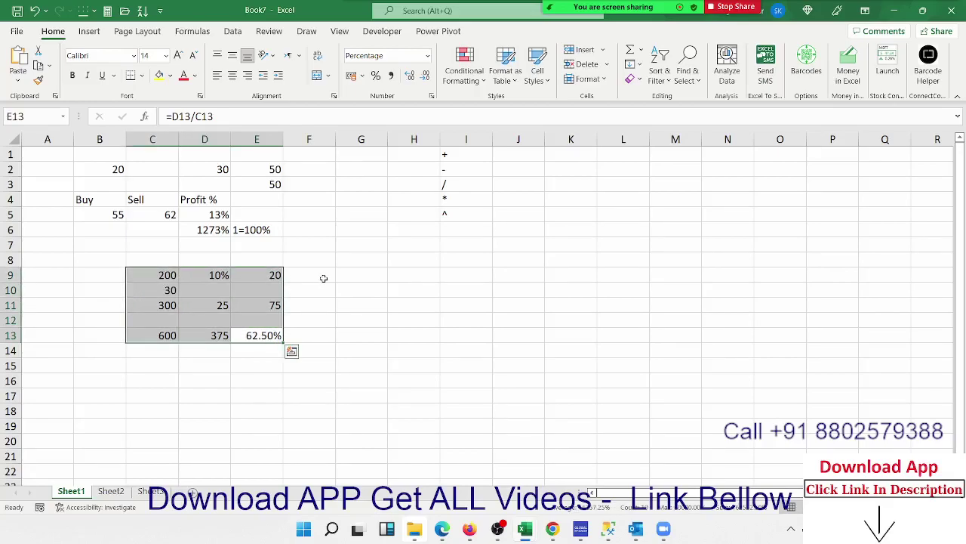
double_click(263, 337)
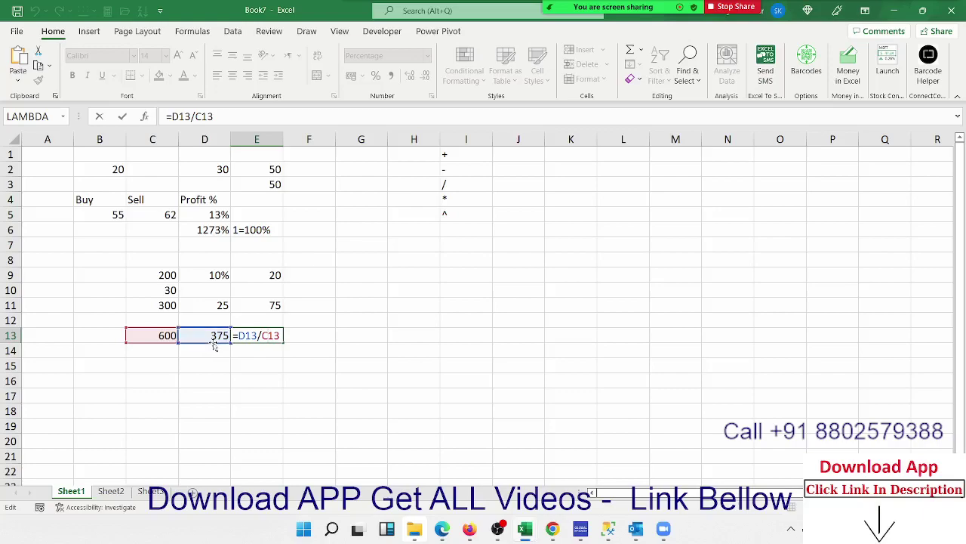
key("Return")
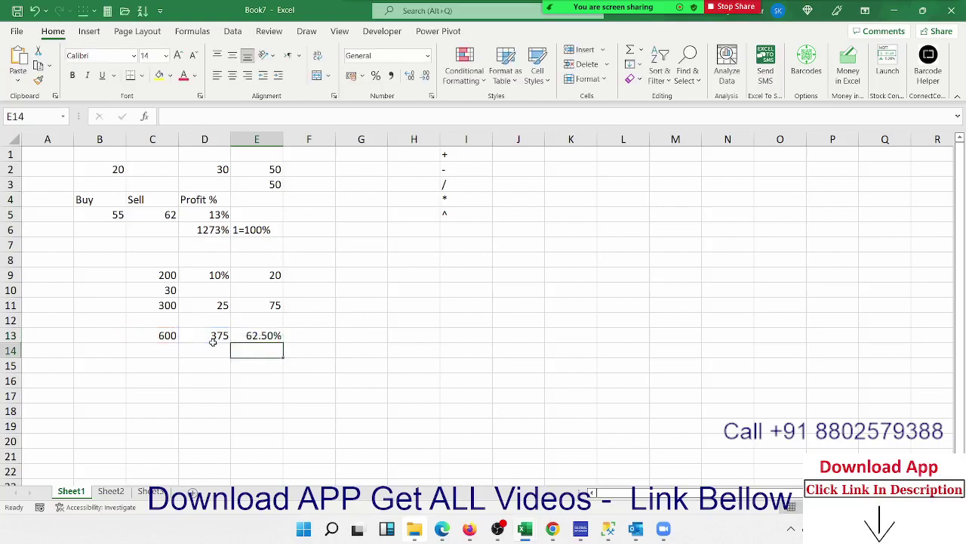
mouse_move(597, 9)
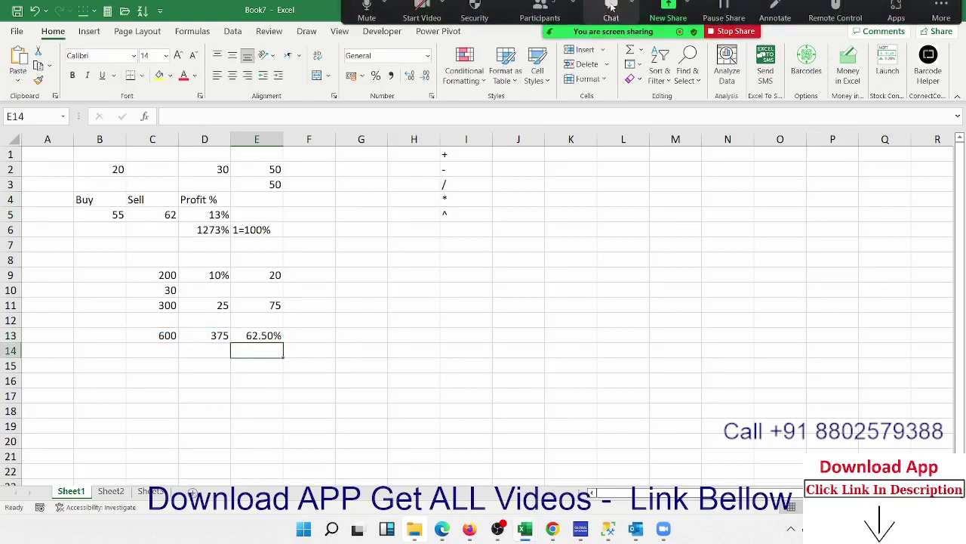
left_click(558, 26)
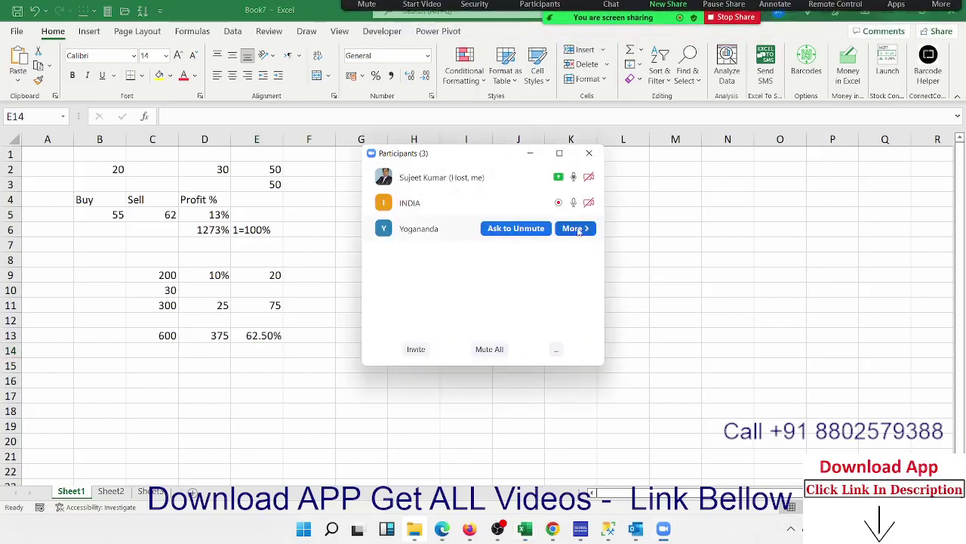
left_click(579, 230)
left_click(557, 283)
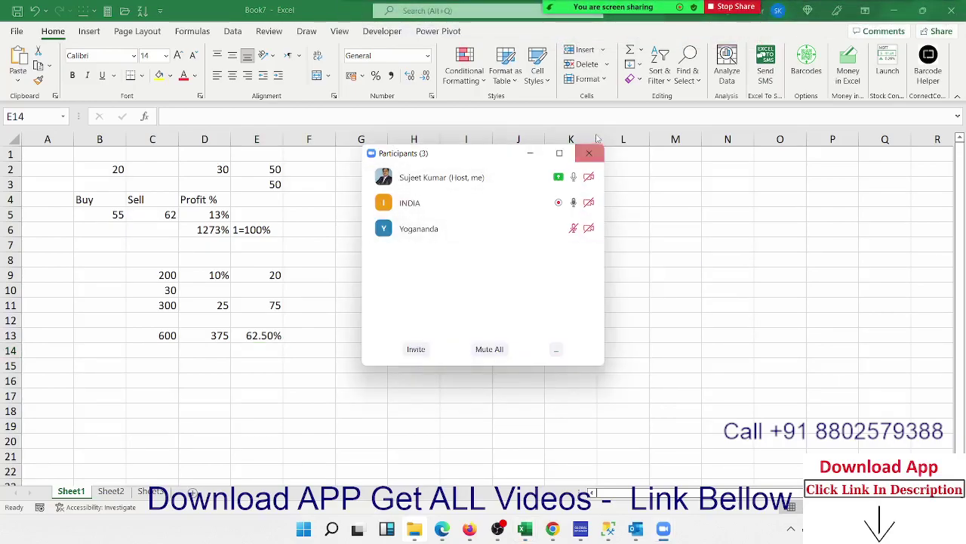
left_click(590, 154)
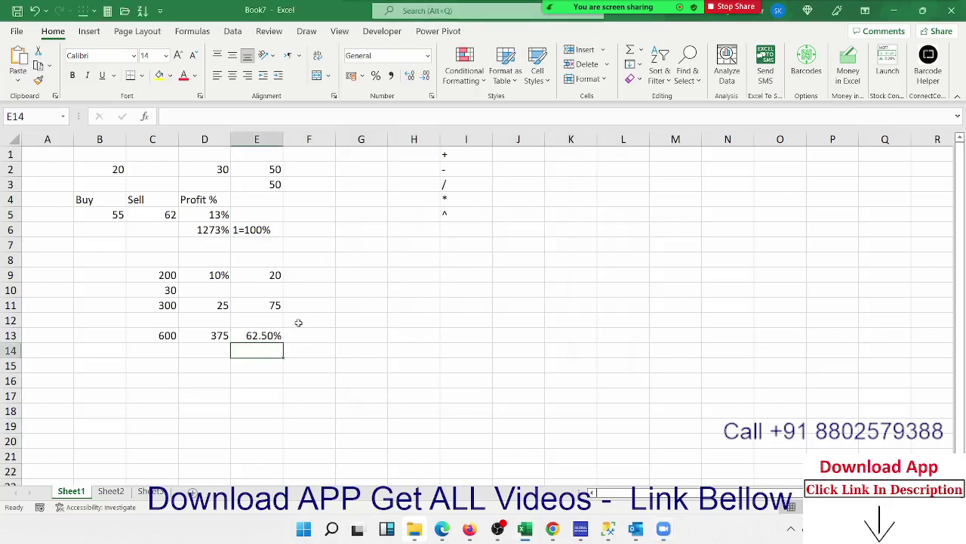
left_click_drag(302, 336, 138, 266)
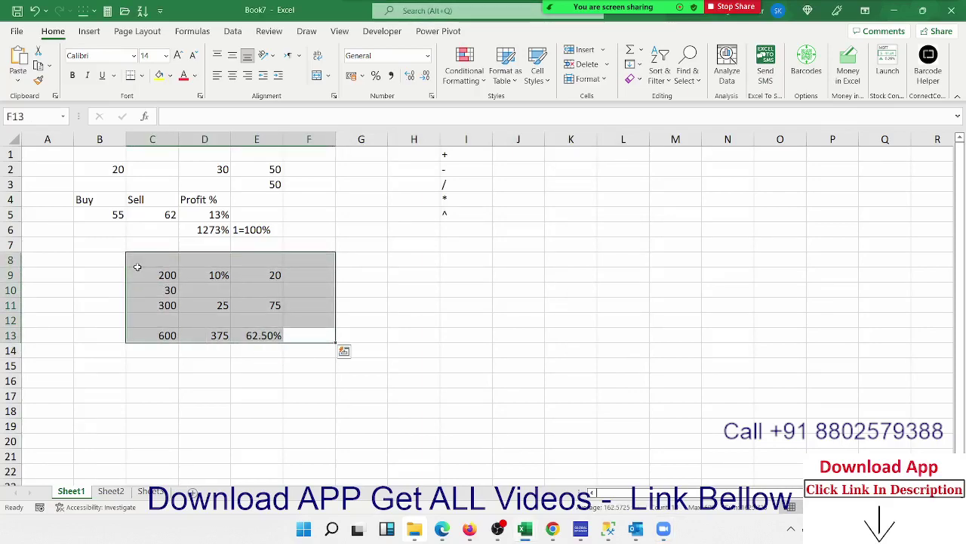
Step: Clear the old examples in C8:F13 and label A8:A10 as P, R and T
key("Delete")
key("Left")
key("Left")
key("Up")
key("Up")
key("Up")
key("Up")
key("Up")
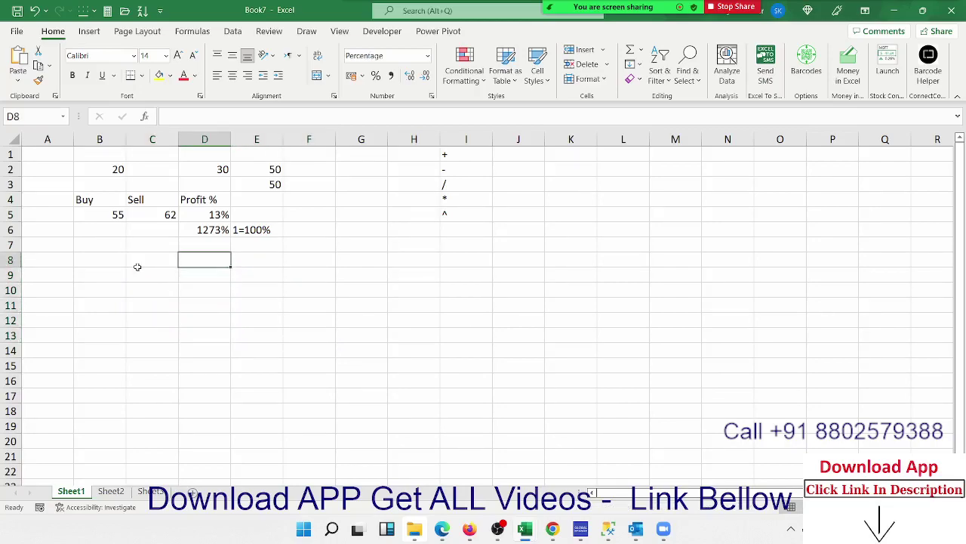
key("Left")
key("Left")
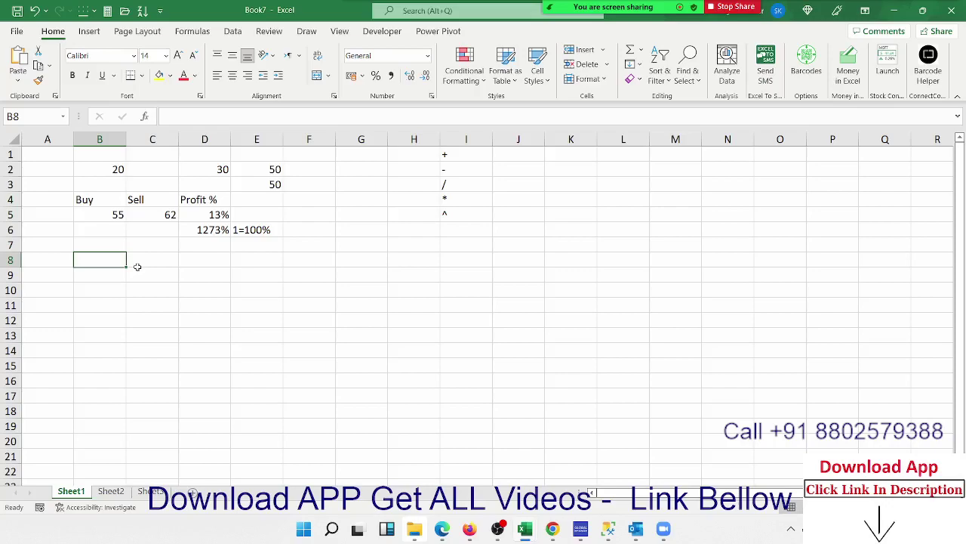
key("Left")
type("P")
key("Return")
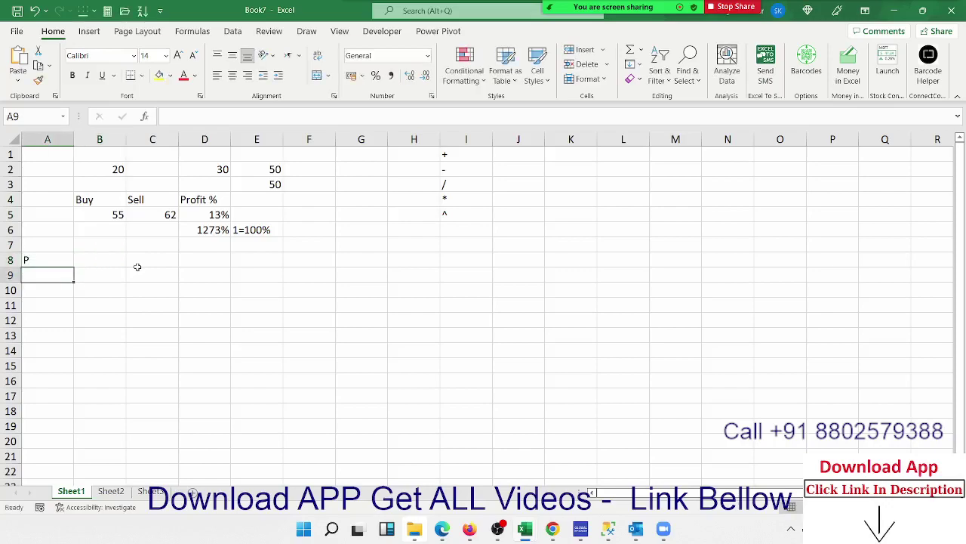
type("R")
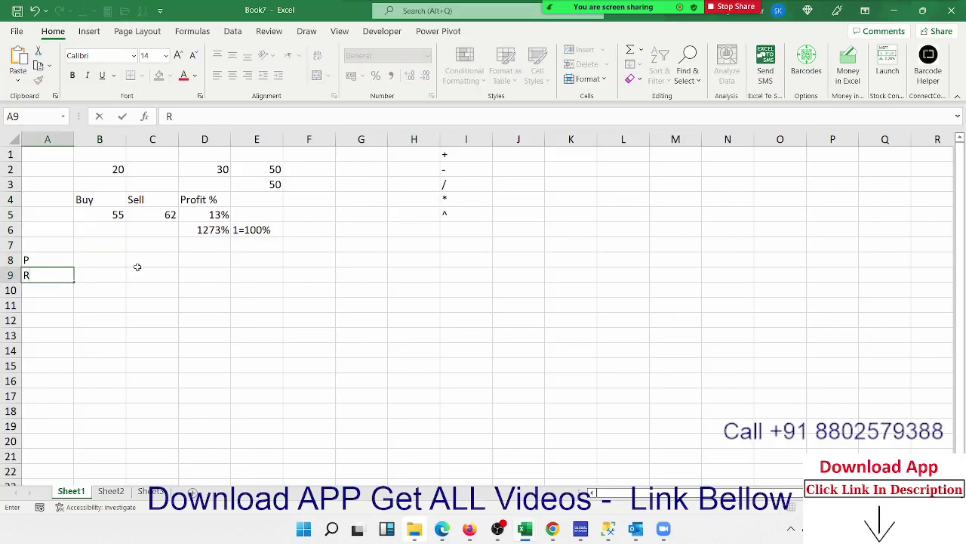
key("Return")
type("T")
key("Return")
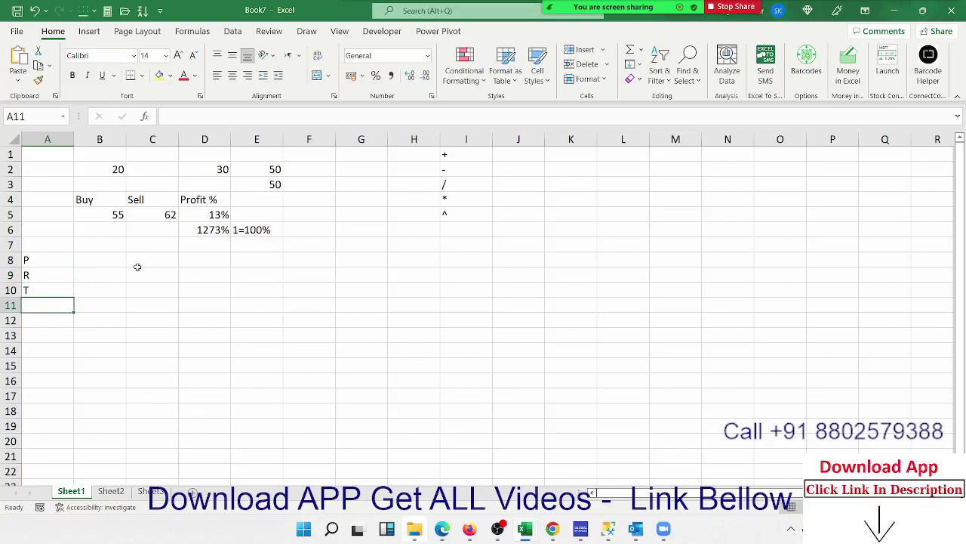
Step: Enter 50000, 10% and 3 beside the P, R and T labels
key("Up")
key("Up")
key("Up")
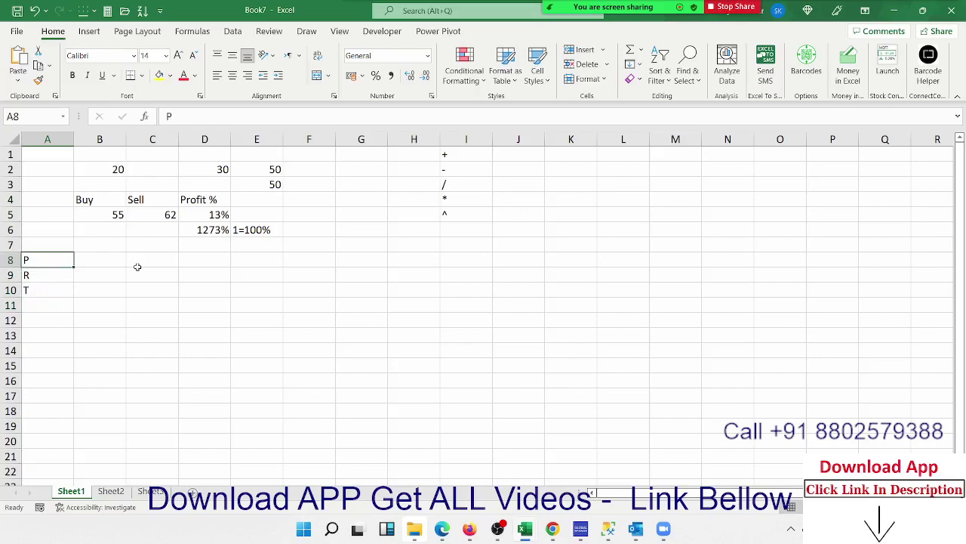
key("Down")
key("Down")
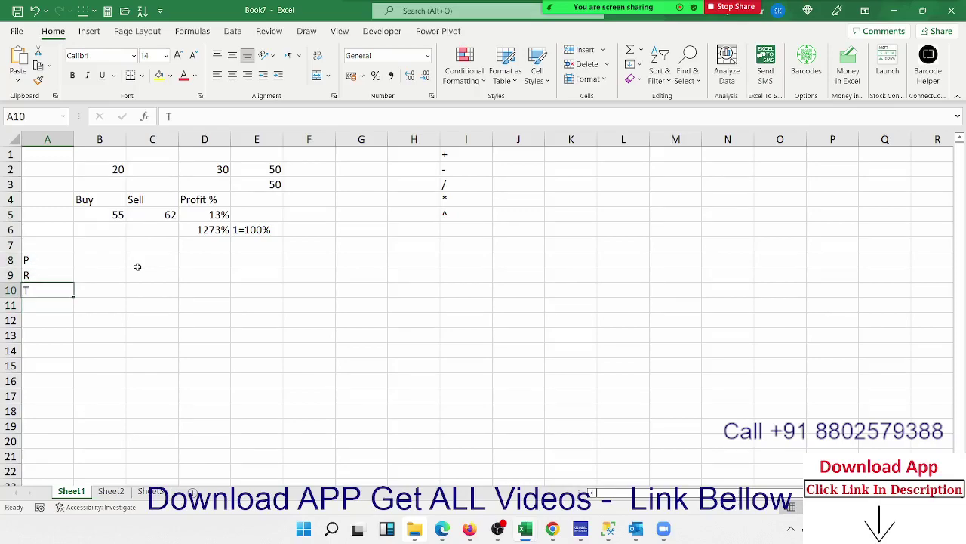
key("Right")
key("Up")
key("Up")
type("50")
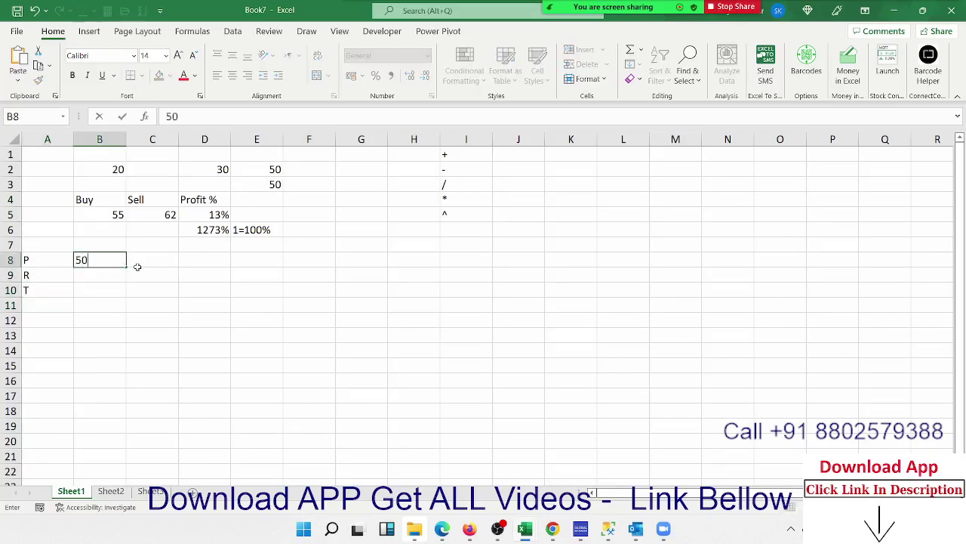
type("000")
key("Return")
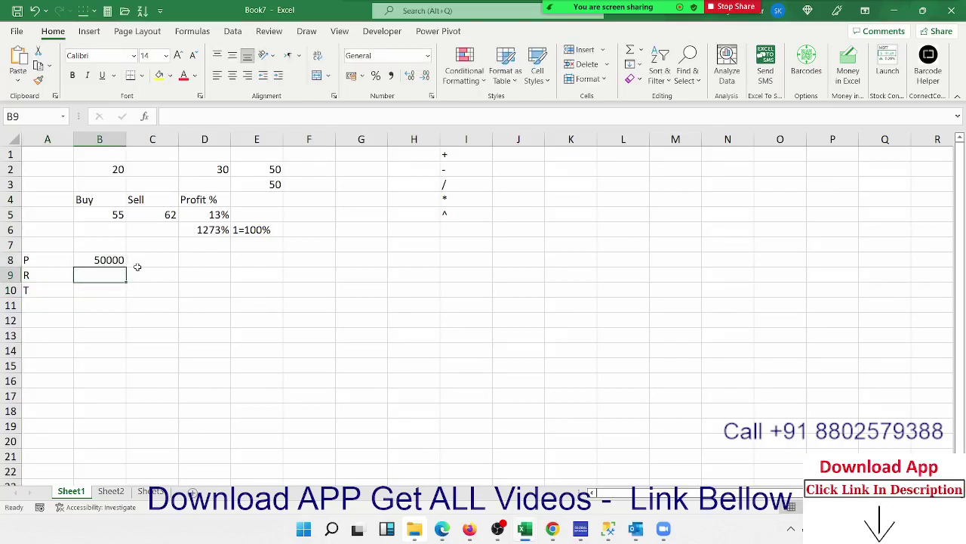
type("10%")
key("Return")
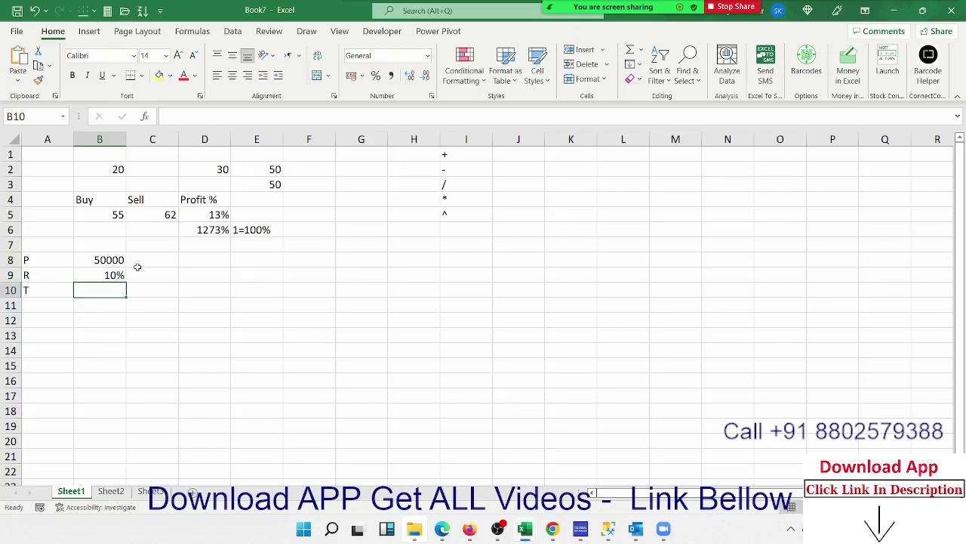
type("3")
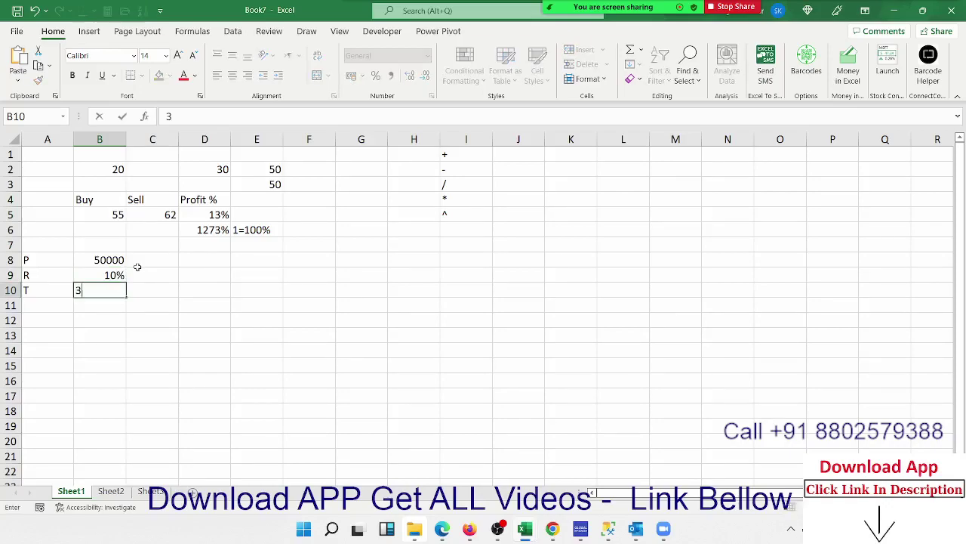
key("Return")
Step: Label cell B12 as A for the result
key("Right")
key("Down")
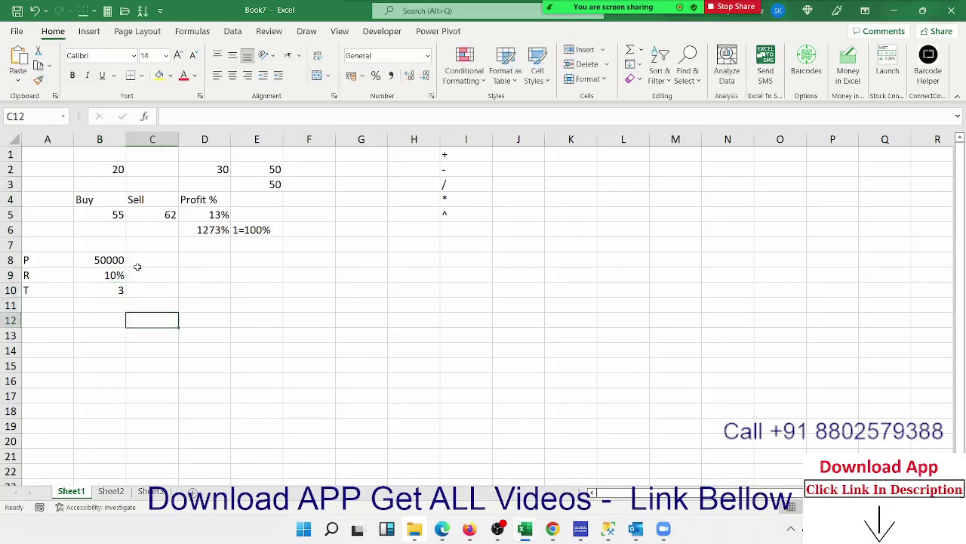
key("Up")
key("Down")
key("Left")
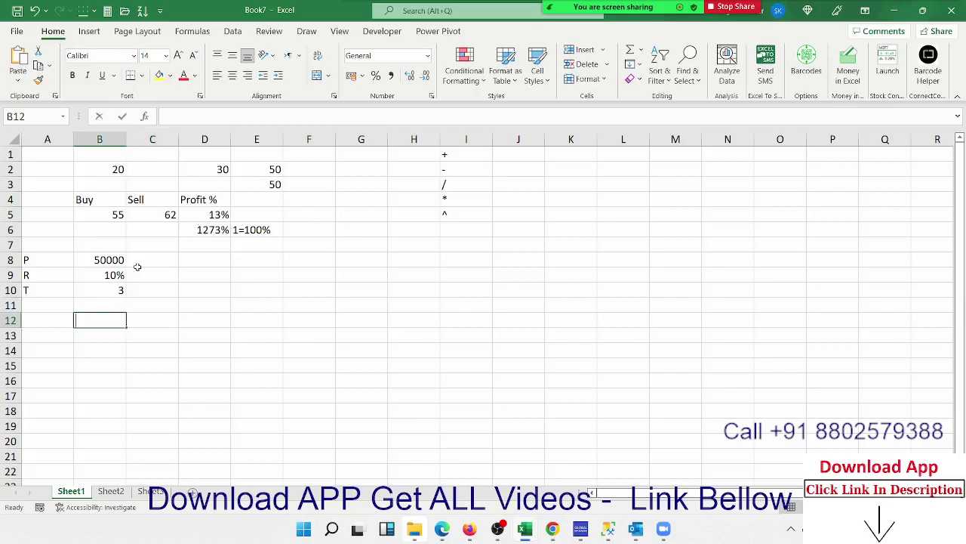
type("A")
key("Tab")
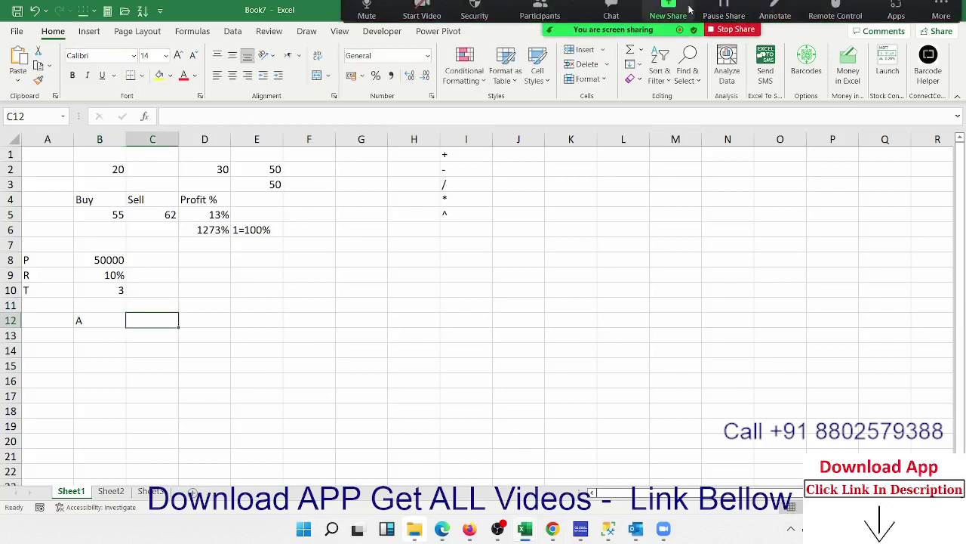
Step: Hand-draw A = P × (1 + r/n) with its n×t exponent in ink beside the inputs
left_click(770, 18)
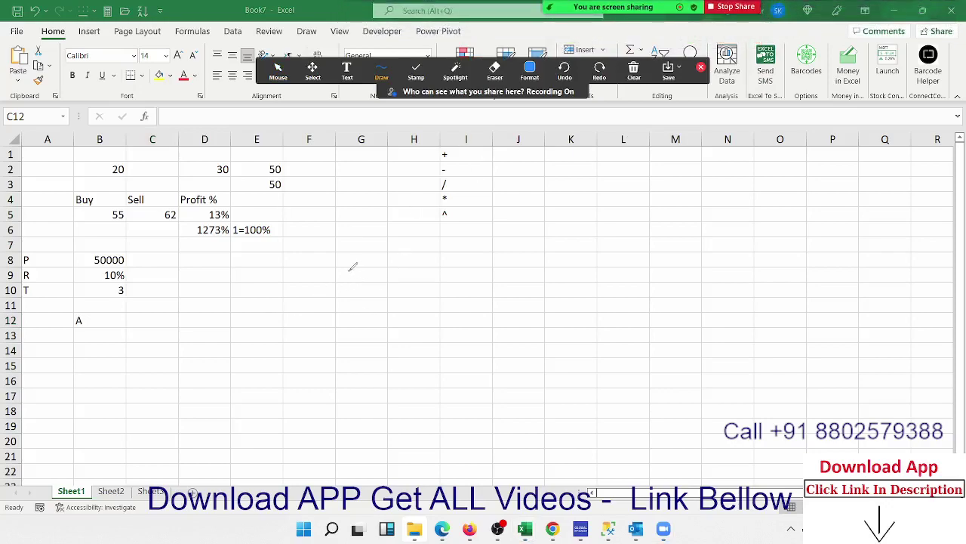
mouse_move(348, 270)
left_mouse_down()
mouse_move(401, 302)
mouse_move(394, 276)
mouse_move(442, 259)
mouse_move(456, 267)
left_mouse_up()
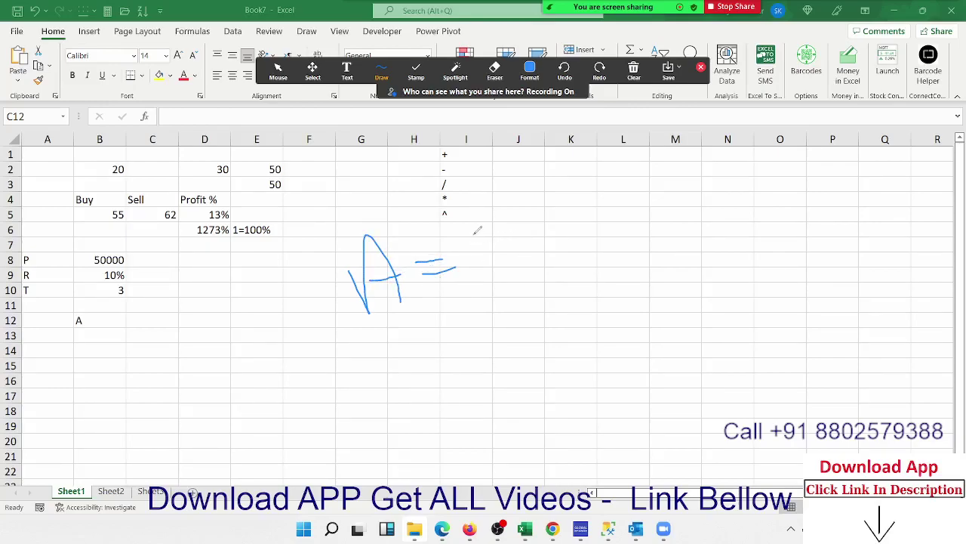
left_click_drag(474, 230, 476, 296)
left_click_drag(474, 226, 484, 252)
mouse_move(521, 223)
left_mouse_down()
mouse_move(564, 270)
mouse_move(532, 296)
left_mouse_up()
mouse_move(565, 196)
left_mouse_down()
mouse_move(607, 272)
mouse_move(594, 232)
mouse_move(648, 202)
mouse_move(644, 221)
mouse_move(671, 190)
mouse_move(674, 167)
mouse_move(666, 237)
mouse_move(707, 241)
left_mouse_up()
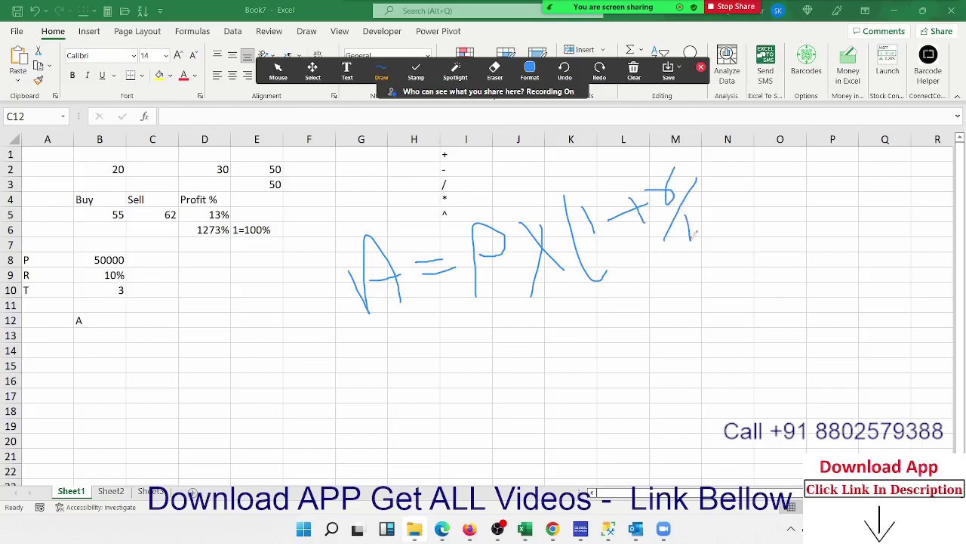
left_click_drag(692, 156, 739, 249)
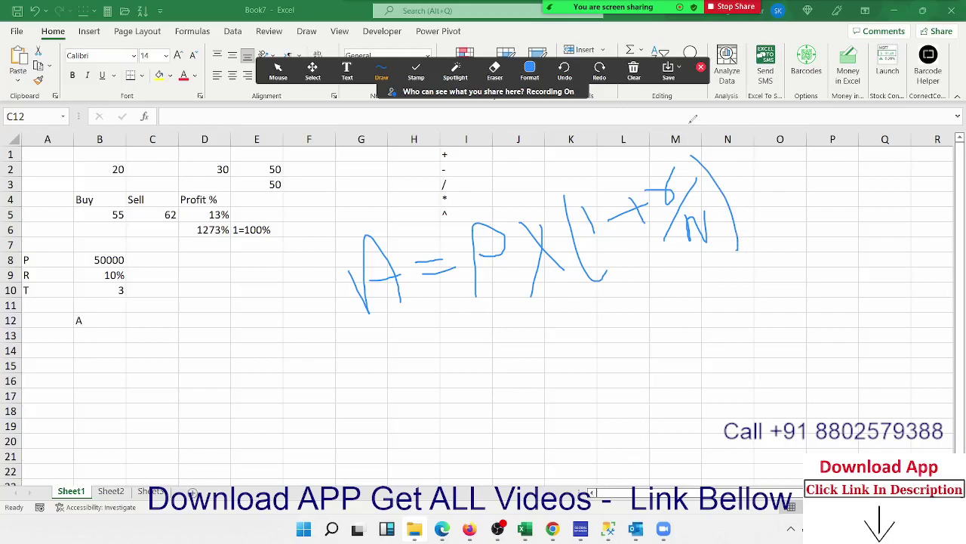
left_click_drag(688, 123, 729, 153)
mouse_move(714, 118)
left_mouse_down()
mouse_move(724, 129)
mouse_move(723, 111)
mouse_move(742, 121)
left_mouse_up()
mouse_move(754, 90)
left_mouse_down()
mouse_move(767, 99)
mouse_move(766, 80)
mouse_move(785, 122)
left_mouse_up()
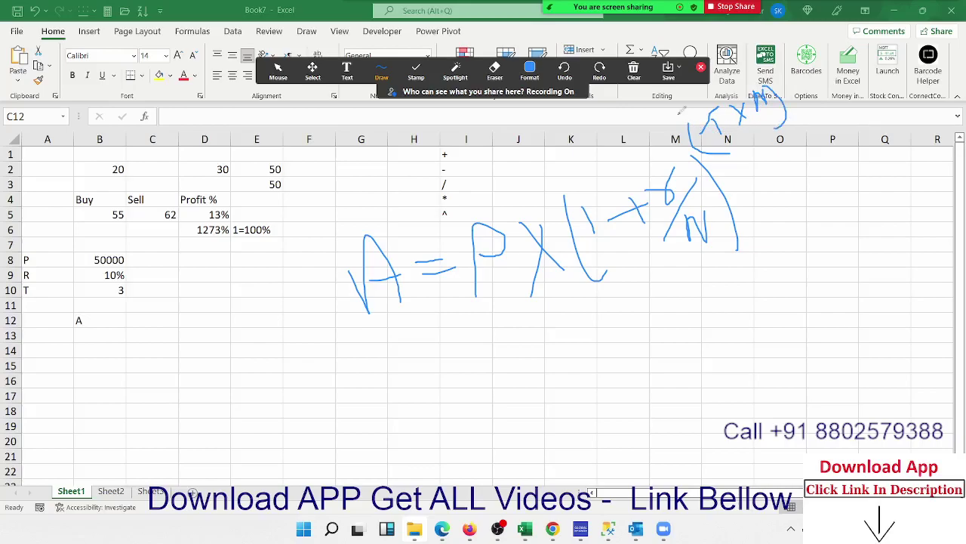
left_click(701, 68)
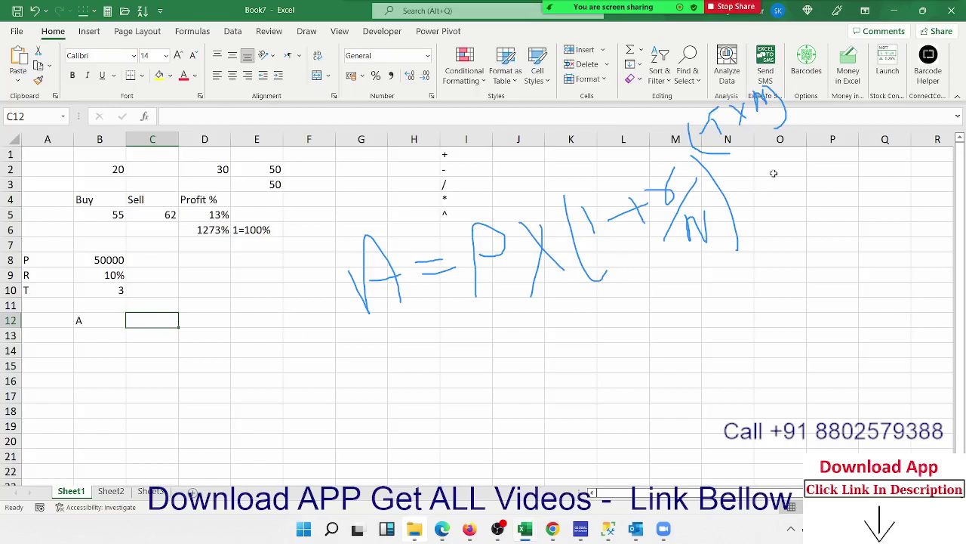
Step: Enter =1+(B9/12) in C12, giving 1.008333
type("=")
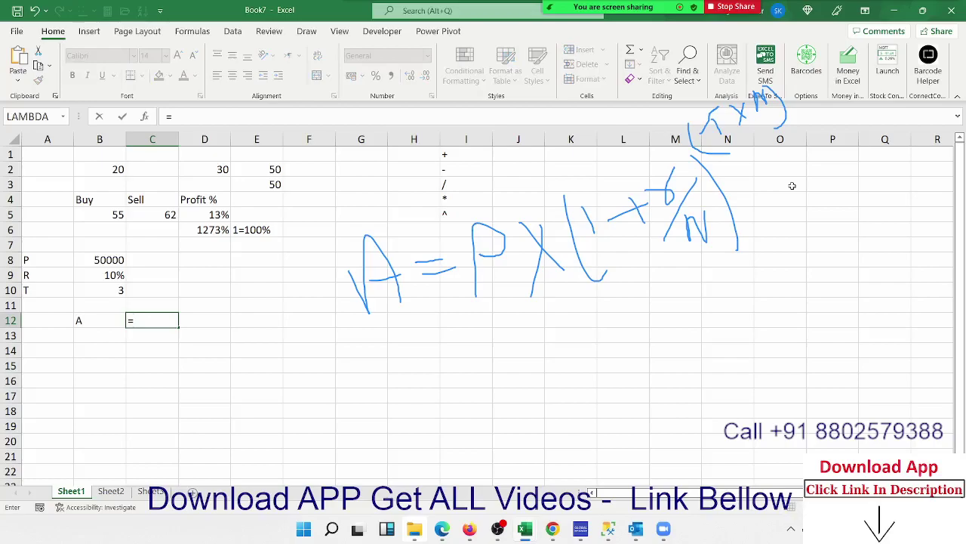
type("1")
type("+(")
left_click(92, 273)
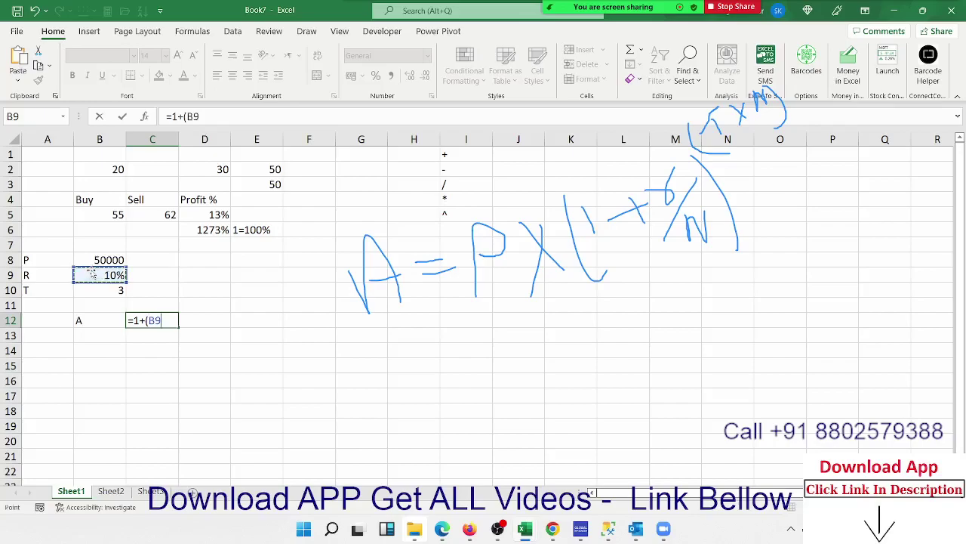
type("/12")
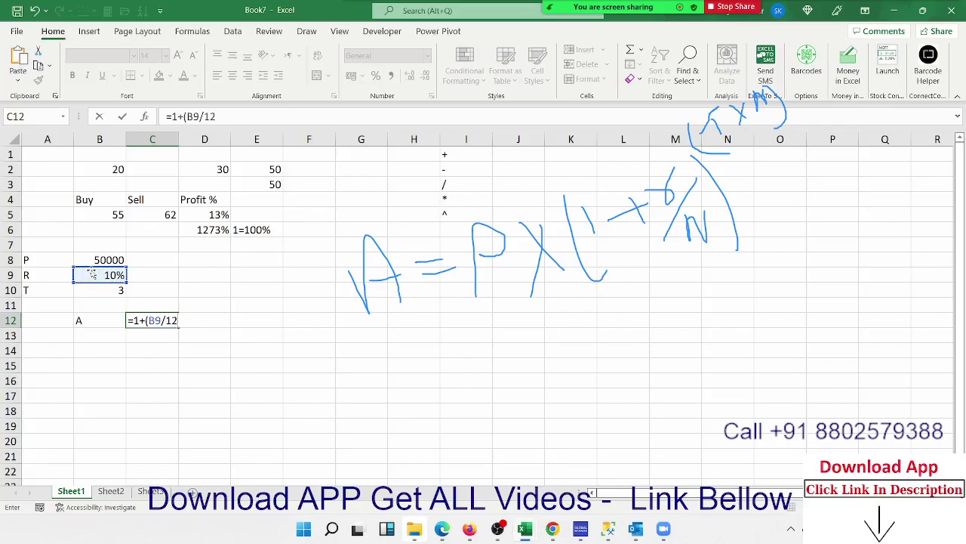
type(")")
key("Return")
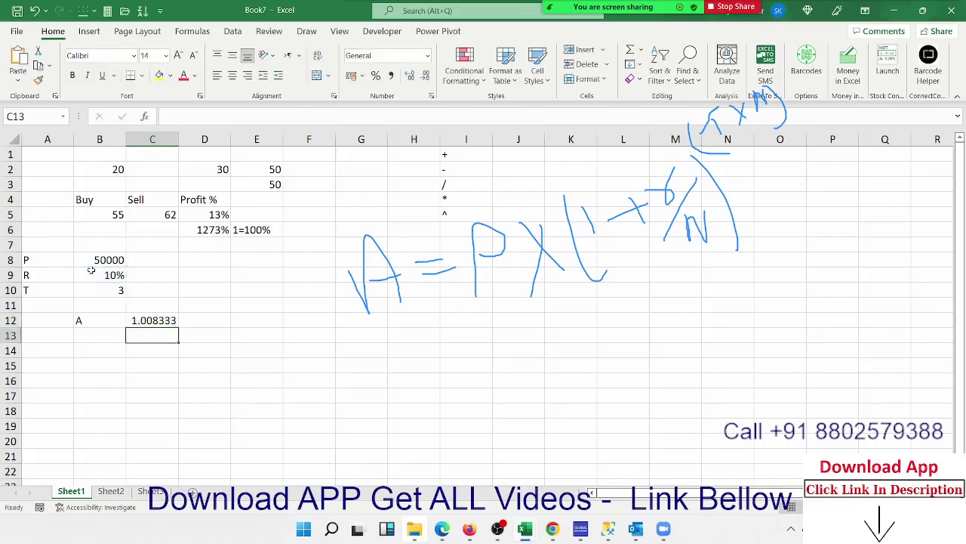
key("Up")
Step: Enter =B10*12 in D12 for 36 periods
key("Right")
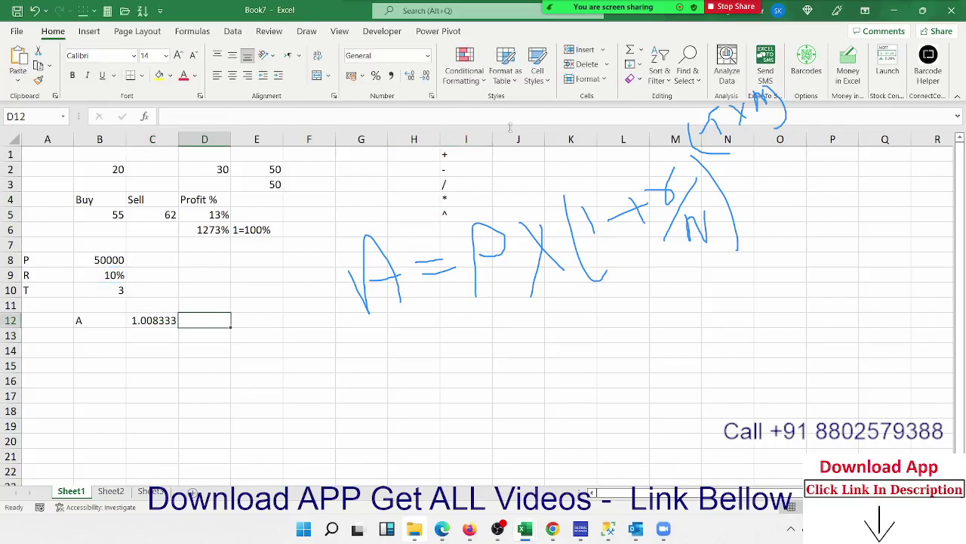
type("=")
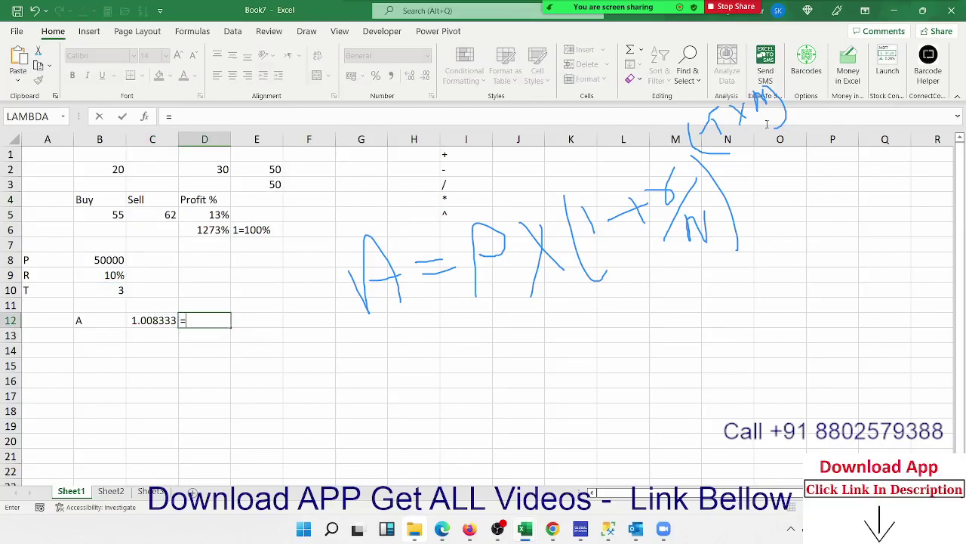
left_click(121, 291)
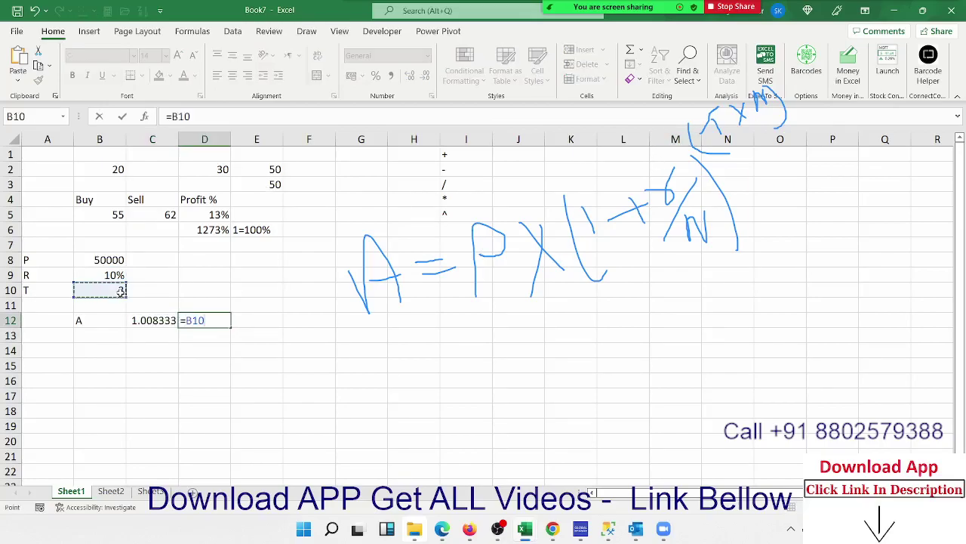
type("*12")
key("Return")
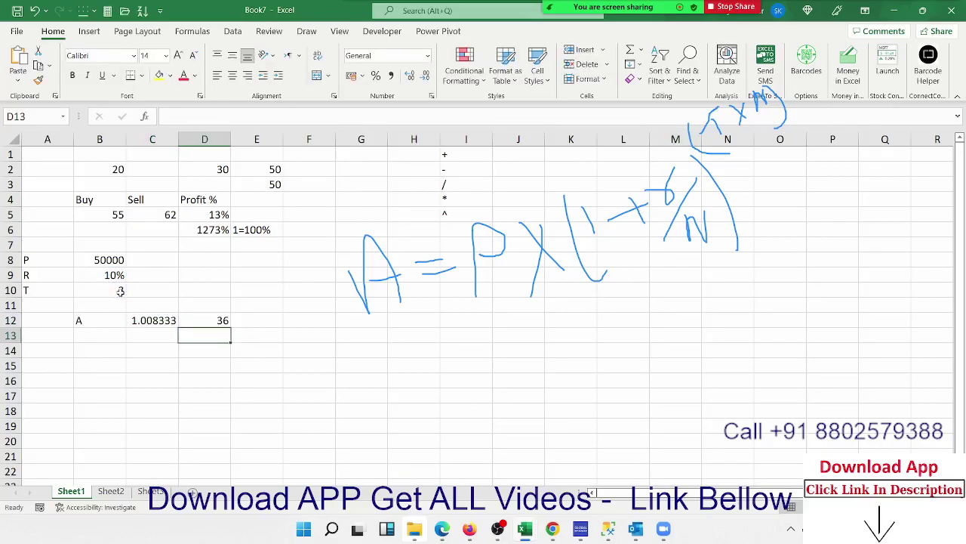
Step: Enter =C12^D12 in E12, giving 1.348182
key("Right")
type("=")
key("Left")
key("Left")
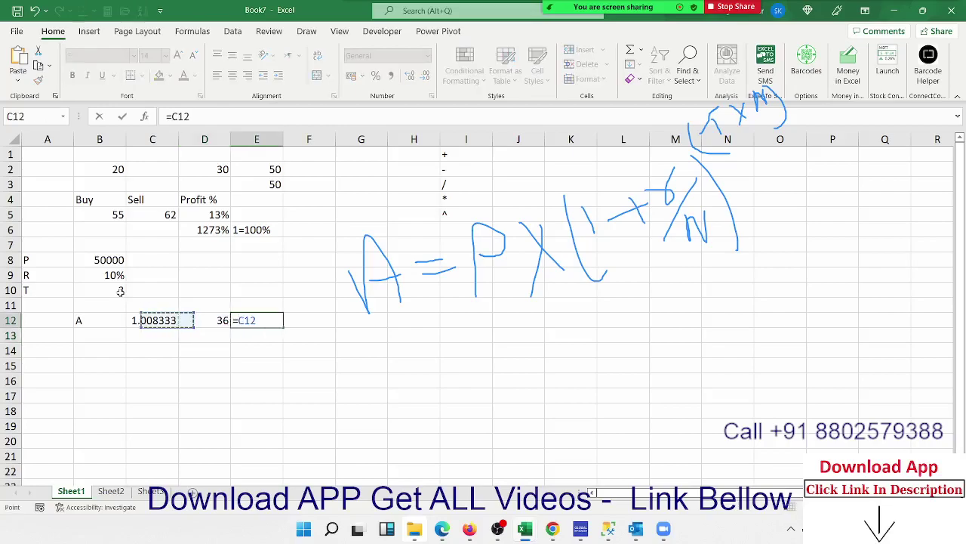
type("^")
key("Left")
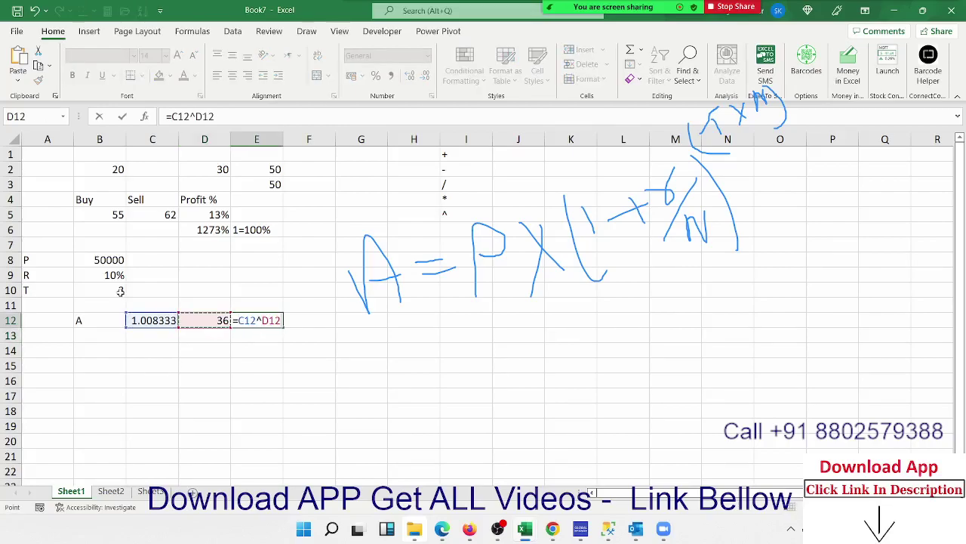
key("Return")
key("Up")
Step: Enter =B8*E12 in F12, giving the final amount 67409.09
key("Right")
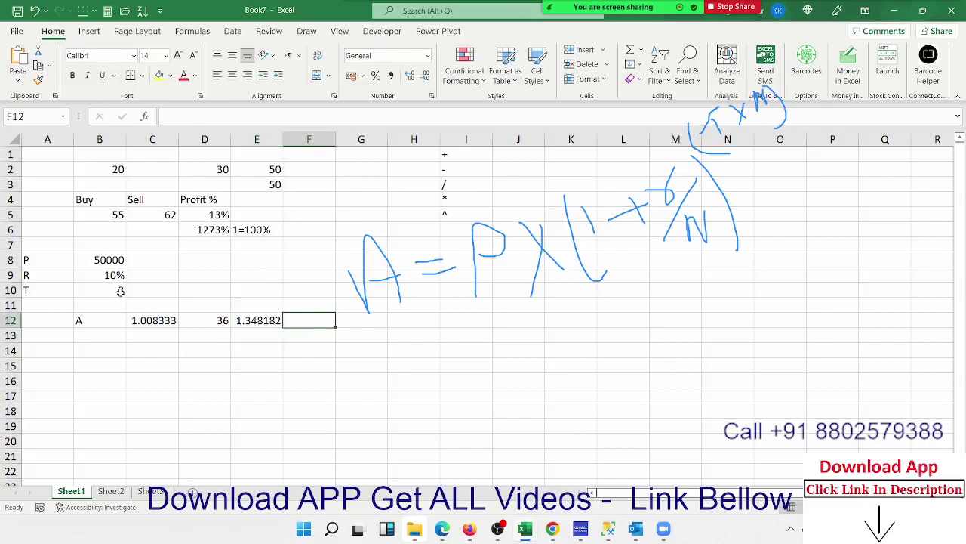
type("=")
key("Left")
key("Left")
key("Left")
key("Left")
key("Up")
key("Up")
key("Up")
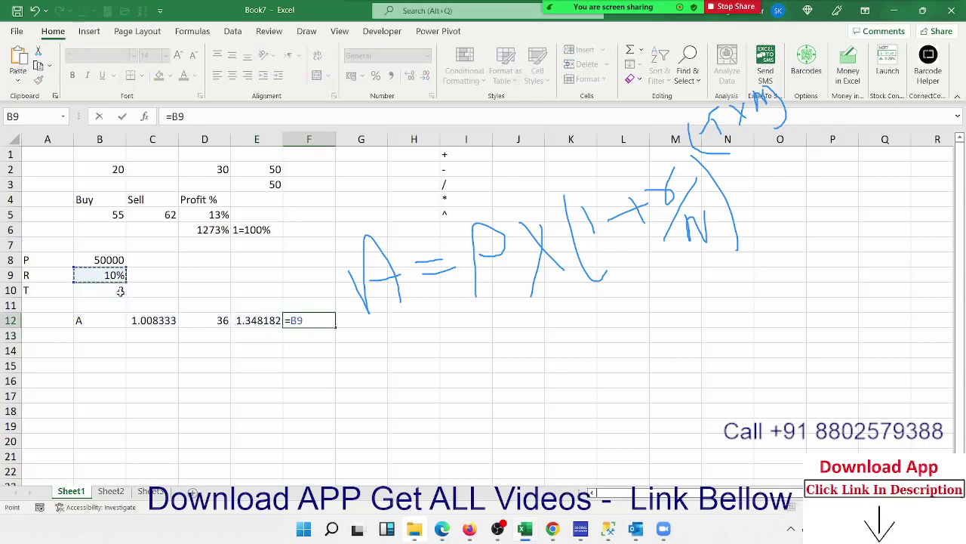
key("Up")
type("*")
key("Left")
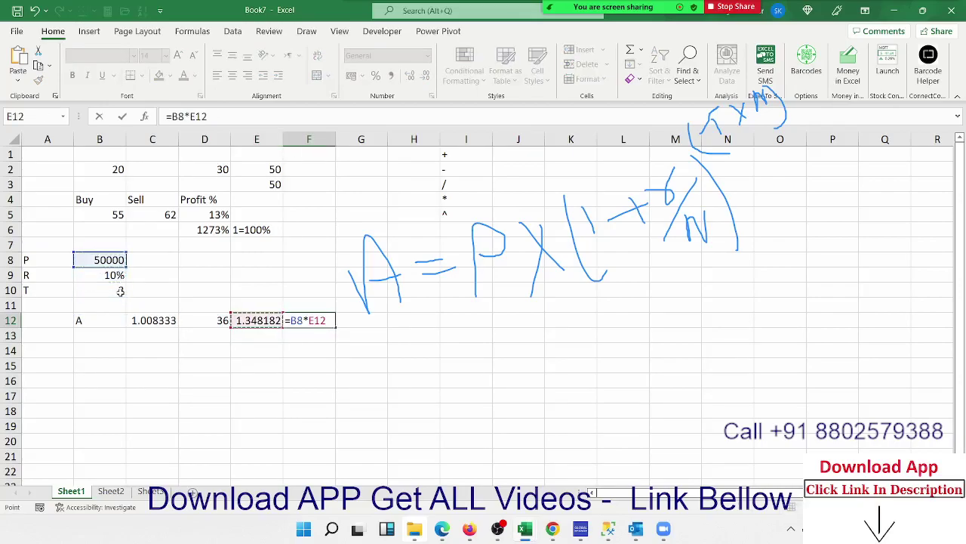
key("Return")
key("Up")
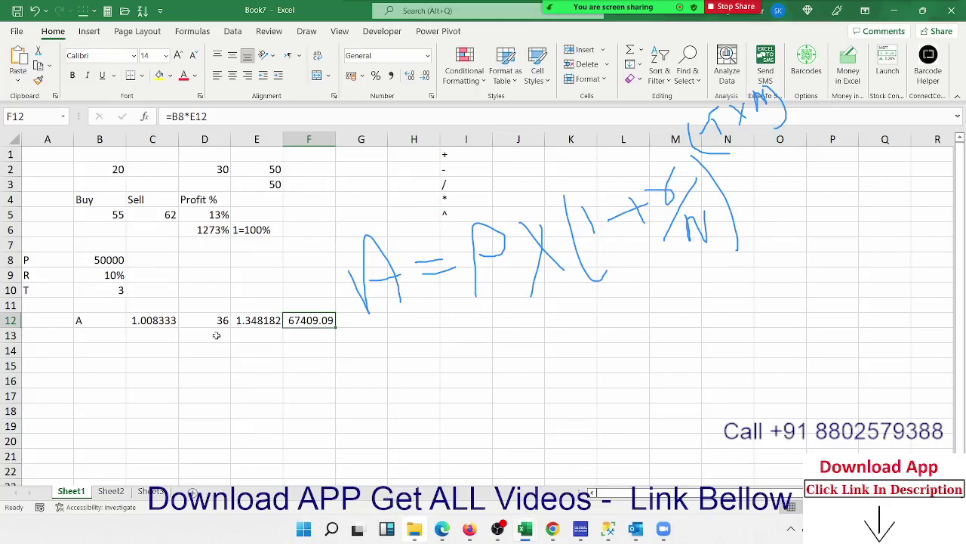
Step: Inspect the formulas in C12, D12, E12 and F12 (1.008333, 36, 1.348182, 67409.09)
double_click(149, 320)
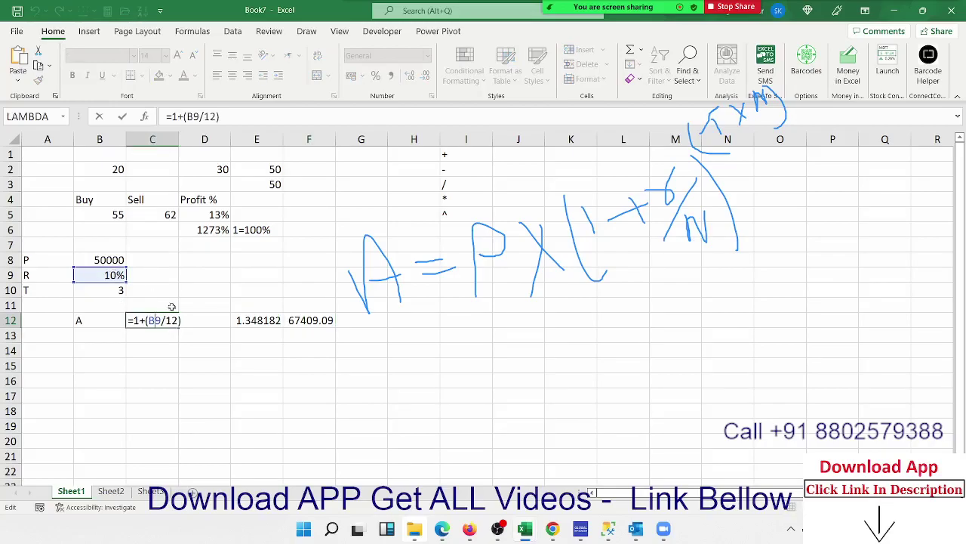
double_click(171, 320)
key("Return")
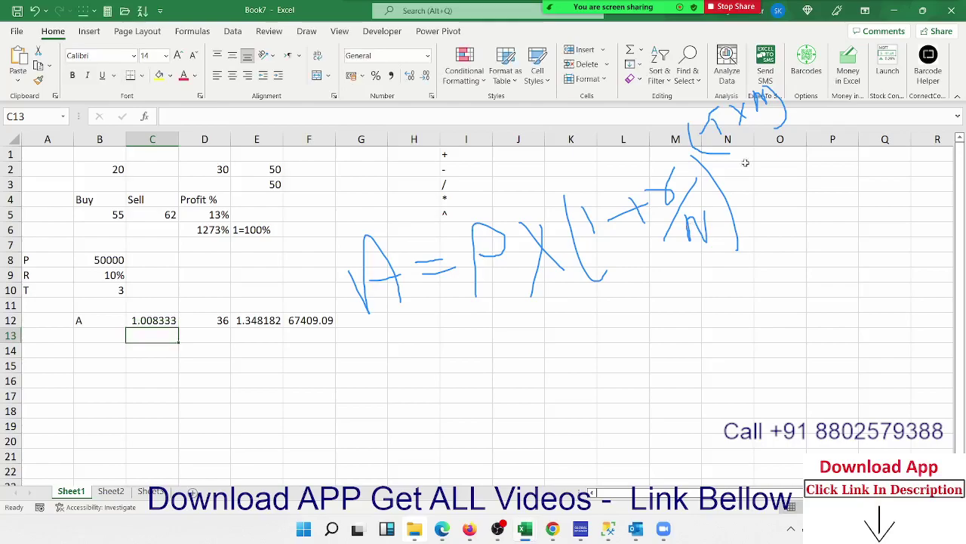
double_click(211, 315)
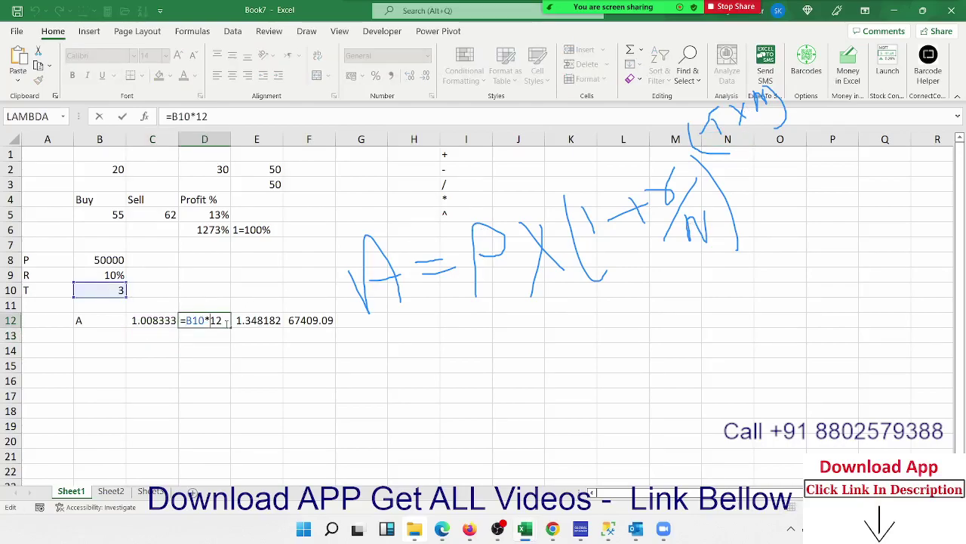
key("Return")
left_click(259, 316)
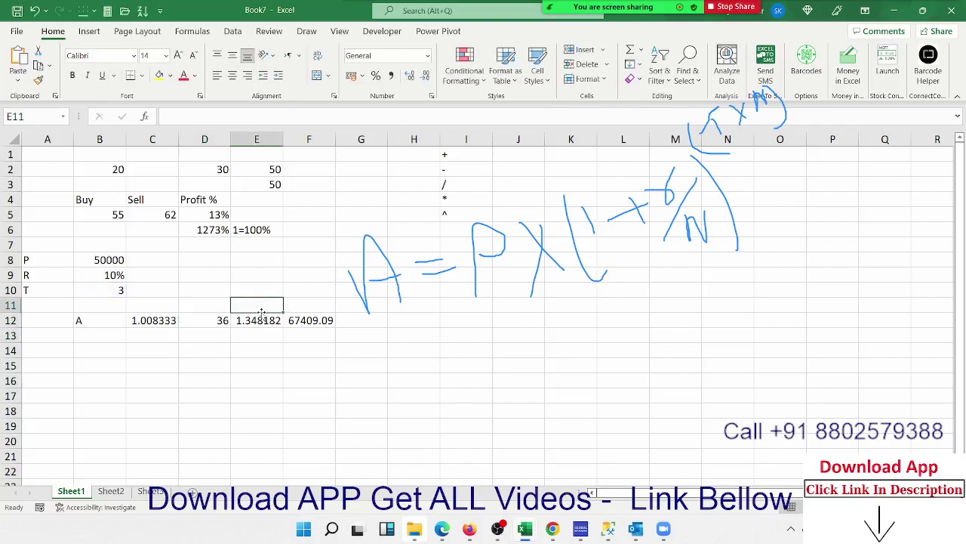
double_click(259, 316)
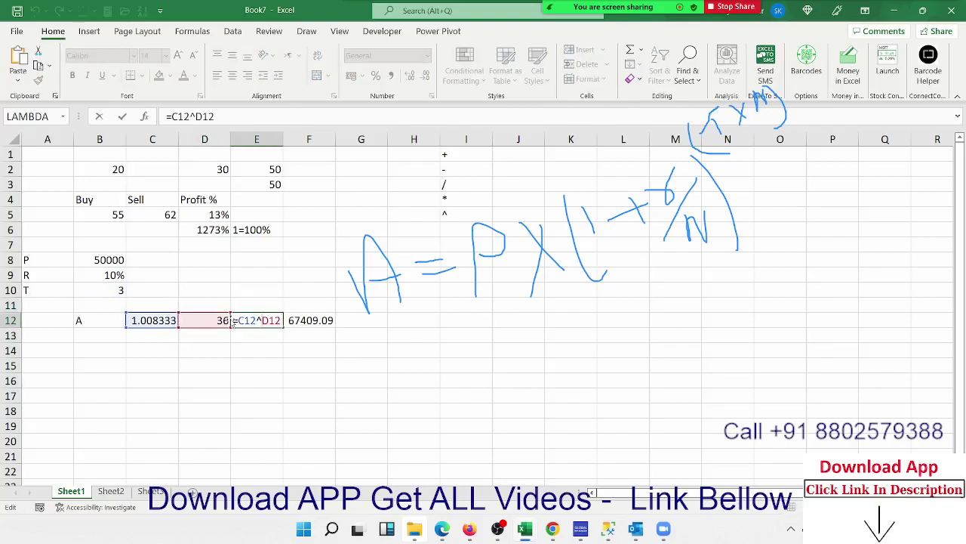
key("Return")
double_click(316, 320)
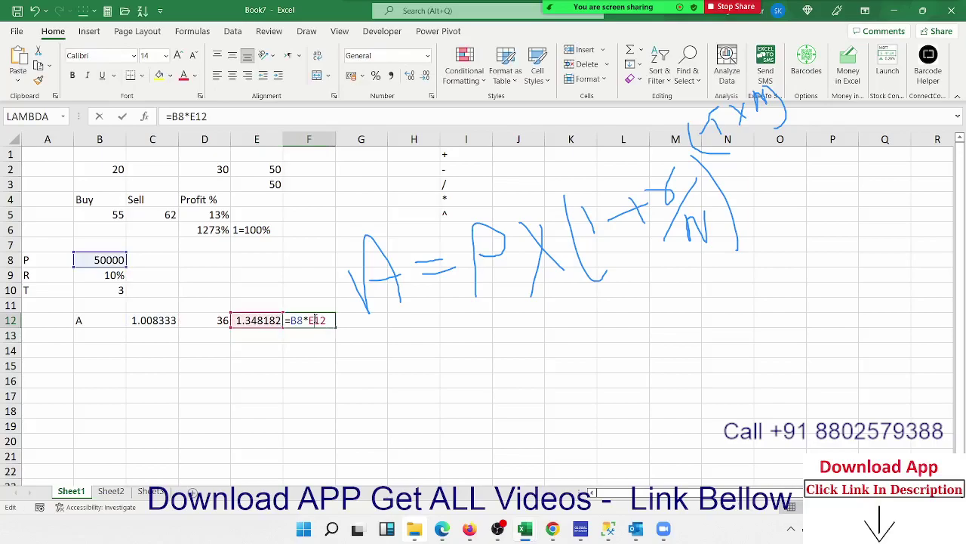
key("Return")
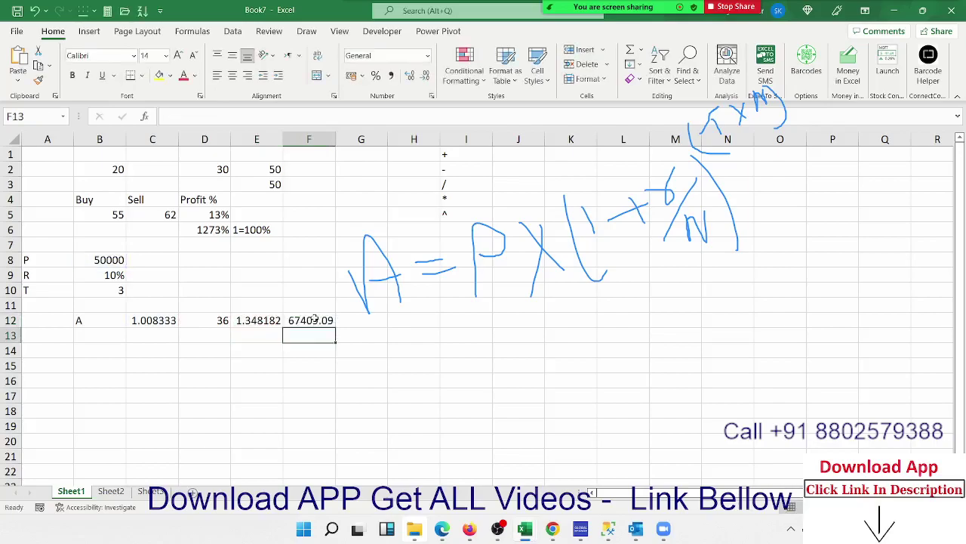
left_click(316, 320)
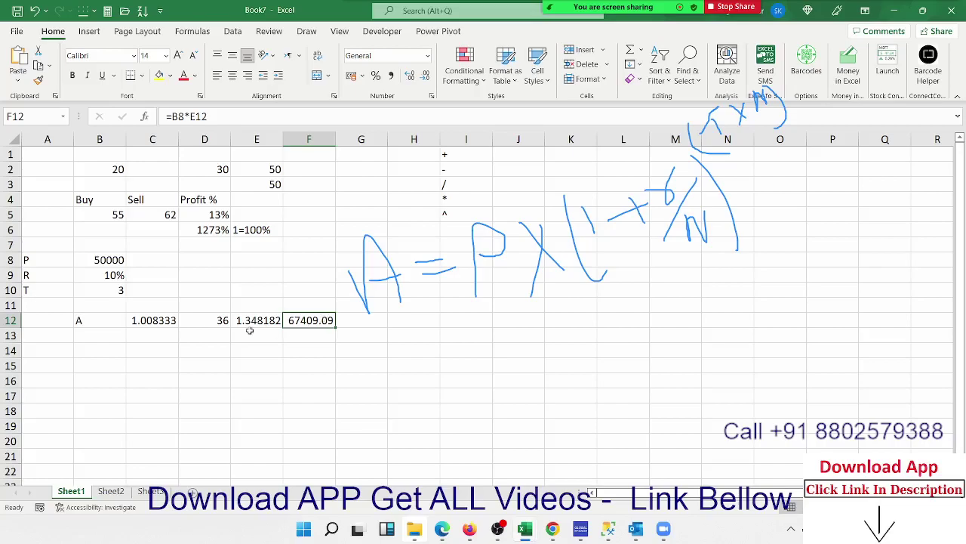
Step: Review F12's =B8*E12 formula without changes and reopen E12's =C12^D12 formula
left_click_drag(249, 323, 174, 320)
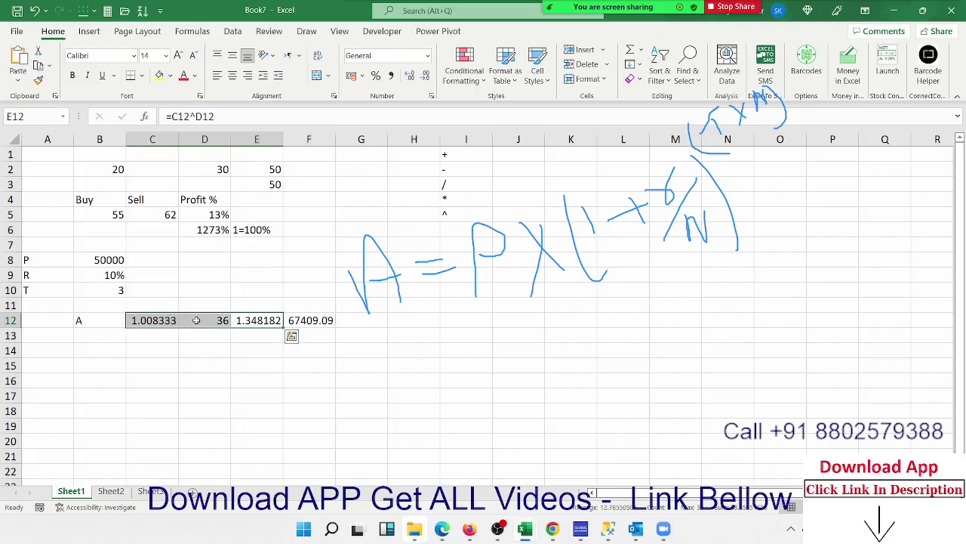
double_click(309, 320)
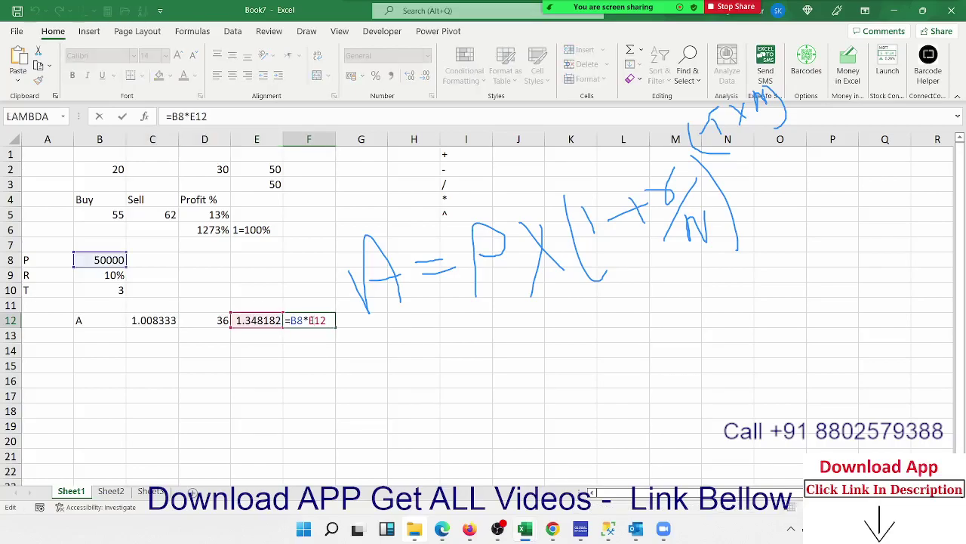
key("Escape")
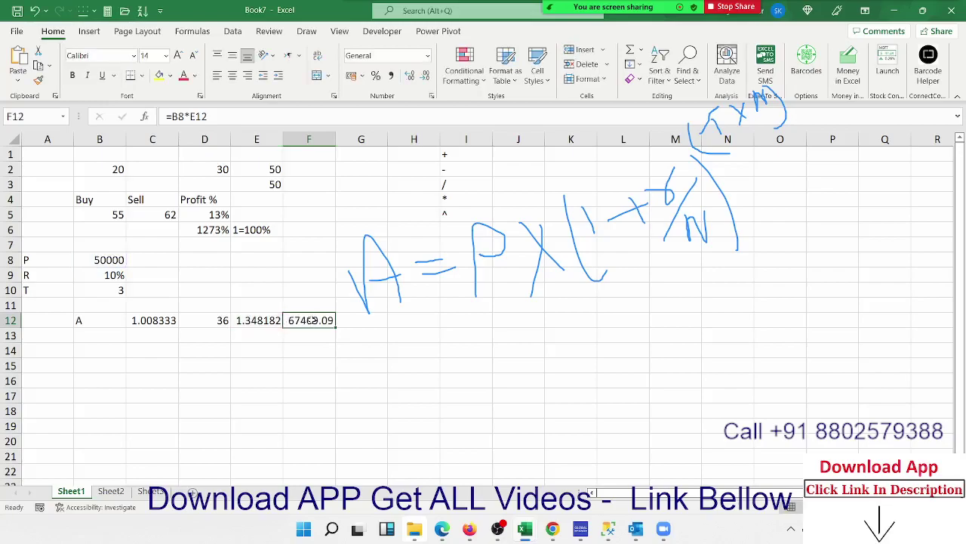
double_click(256, 320)
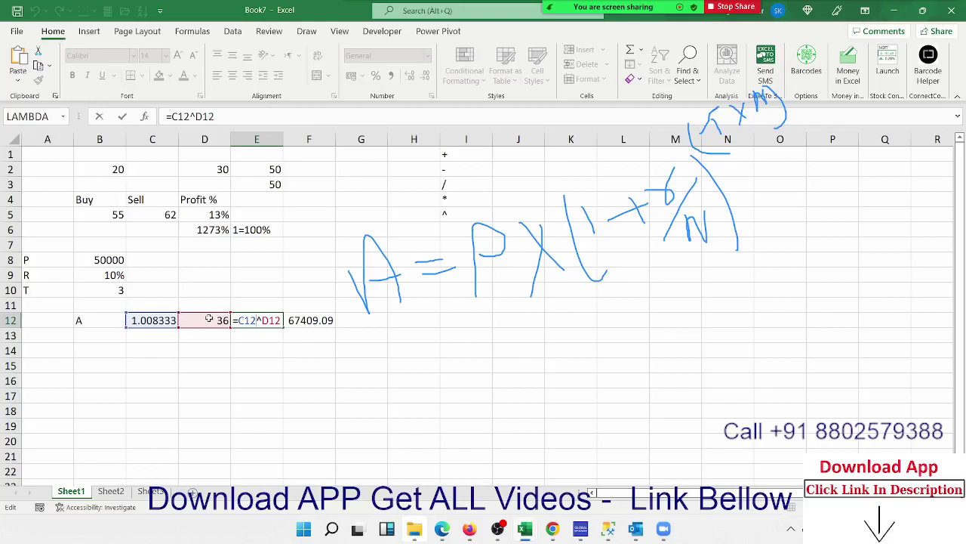
Step: Replace the C12 reference in E12 with the rate expression (1+(B9/12))
key("ctrl+Return")
double_click(154, 321)
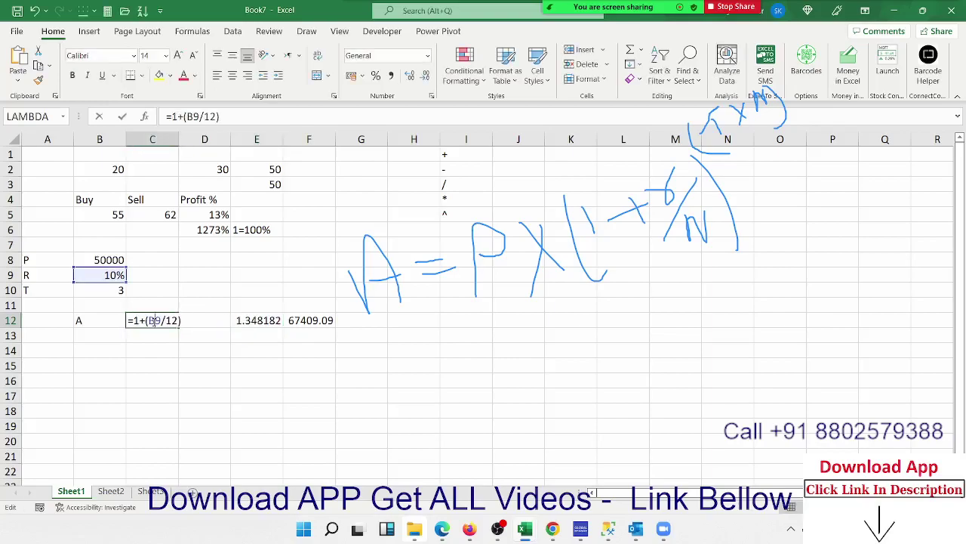
left_click_drag(127, 320, 190, 318)
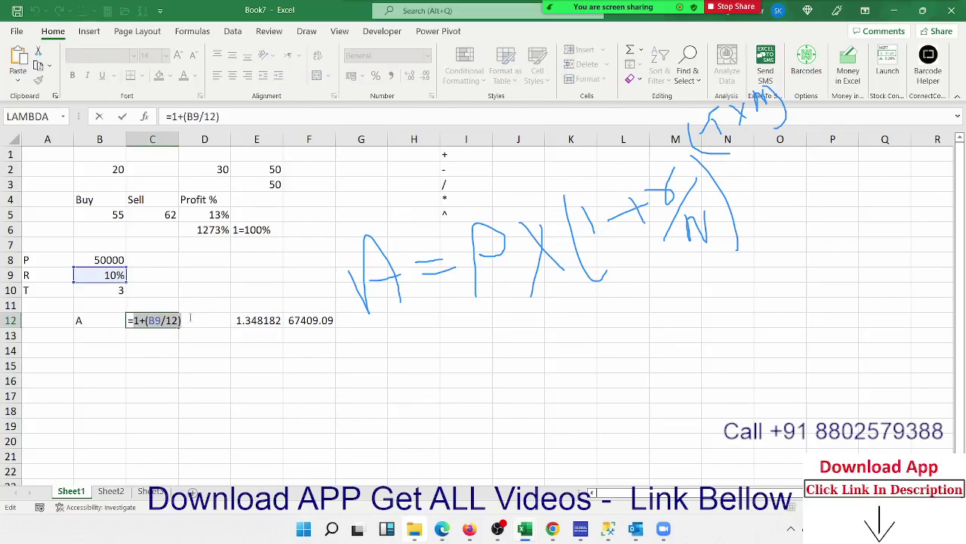
key("ctrl+Return")
double_click(249, 320)
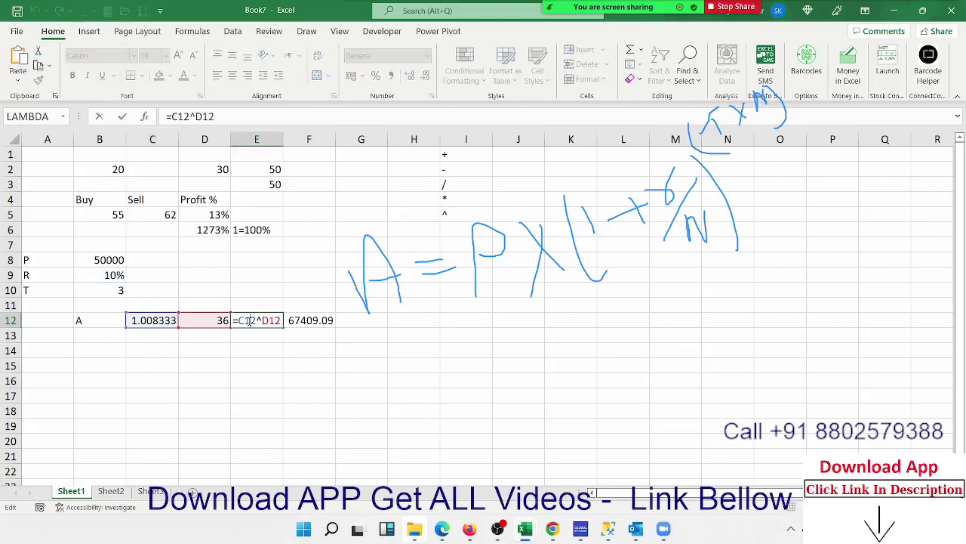
double_click(249, 320)
type("()")
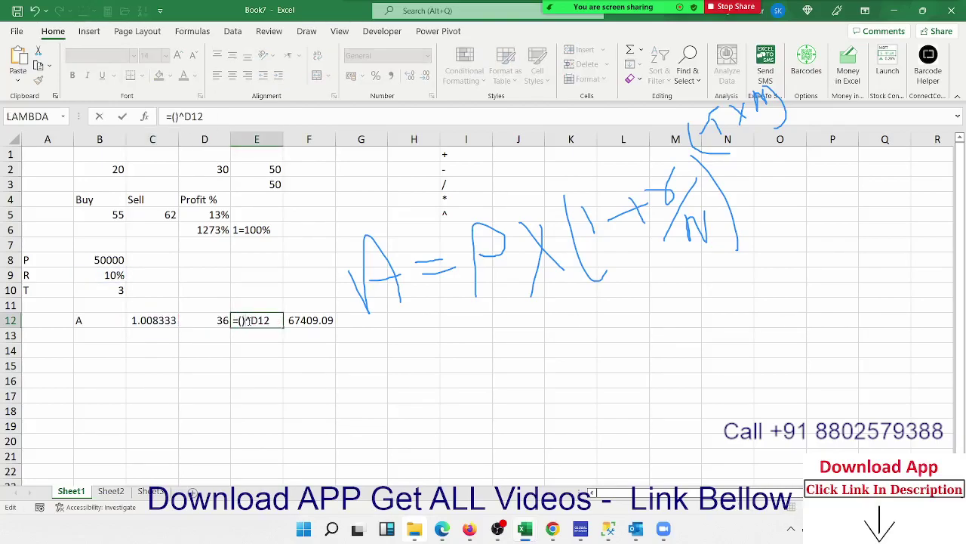
type("1+(B9/12)")
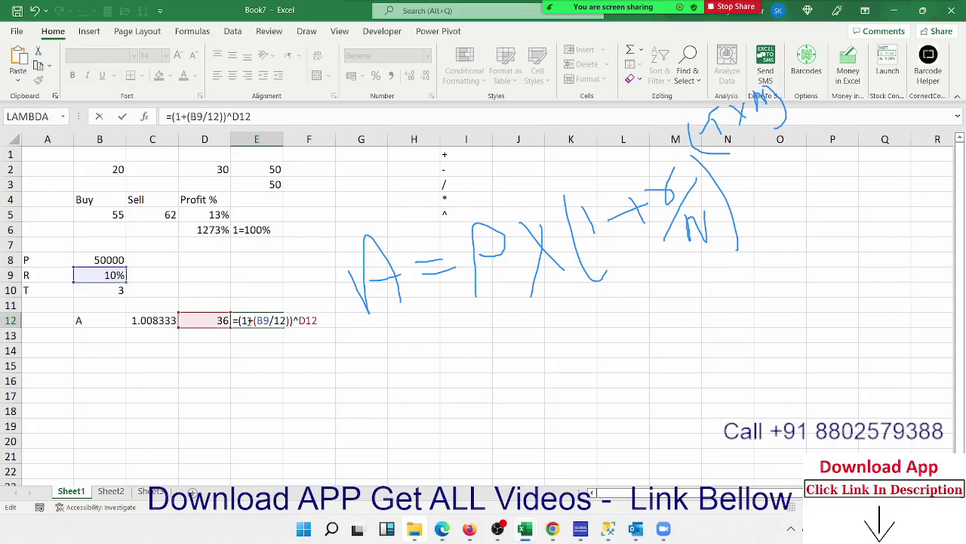
key("Return")
Step: Replace the D12 reference in E12 with (B10*12), giving =(1+(B9/12))^(B10*12)
left_click(215, 320)
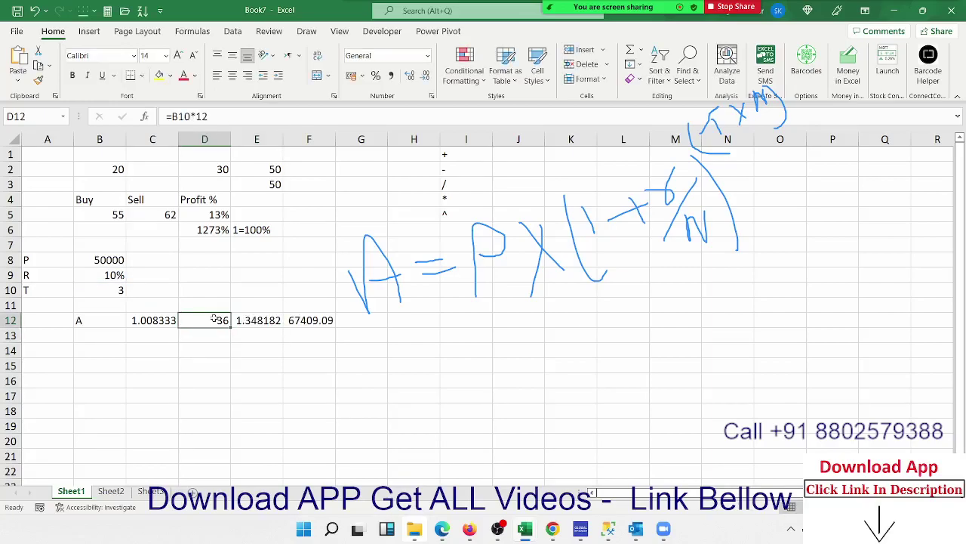
double_click(216, 320)
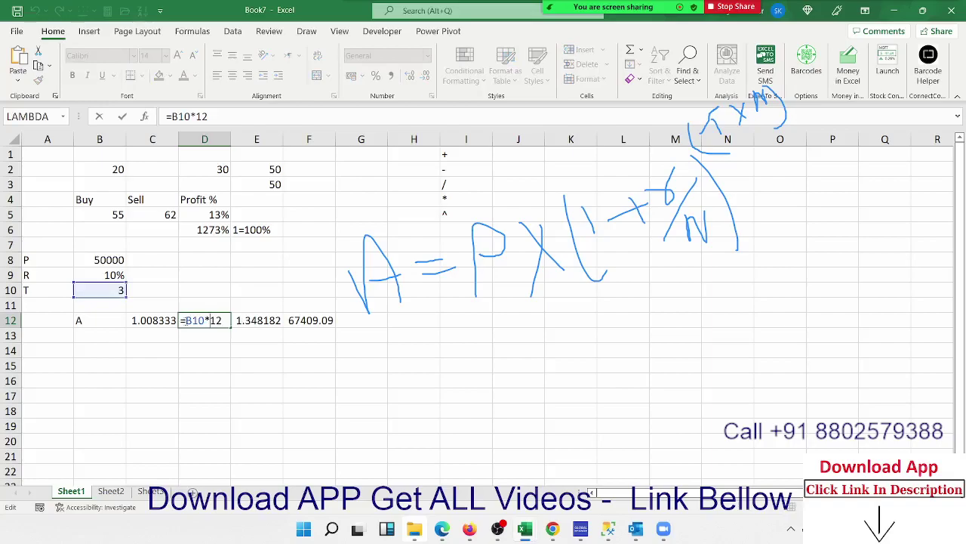
left_click_drag(186, 320, 223, 320)
key("ctrl+c")
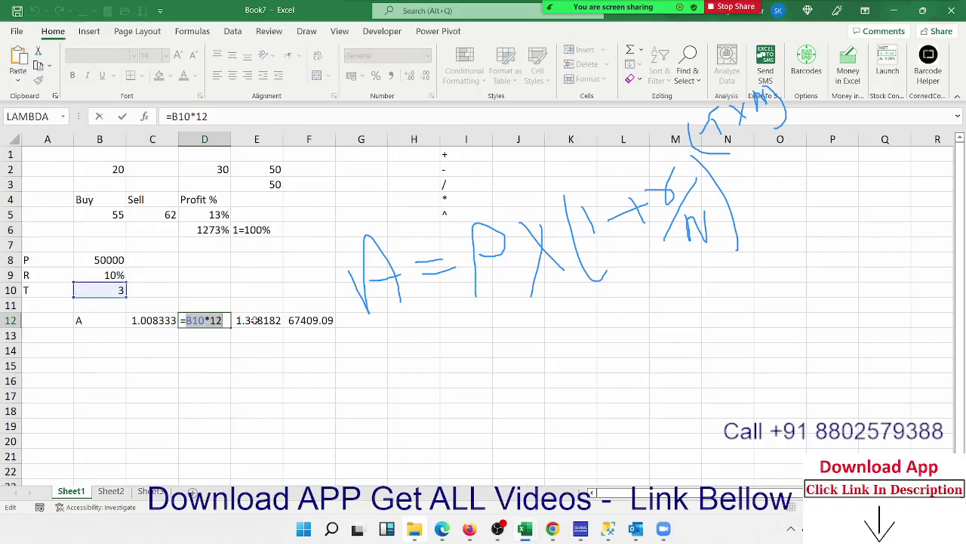
double_click(252, 320)
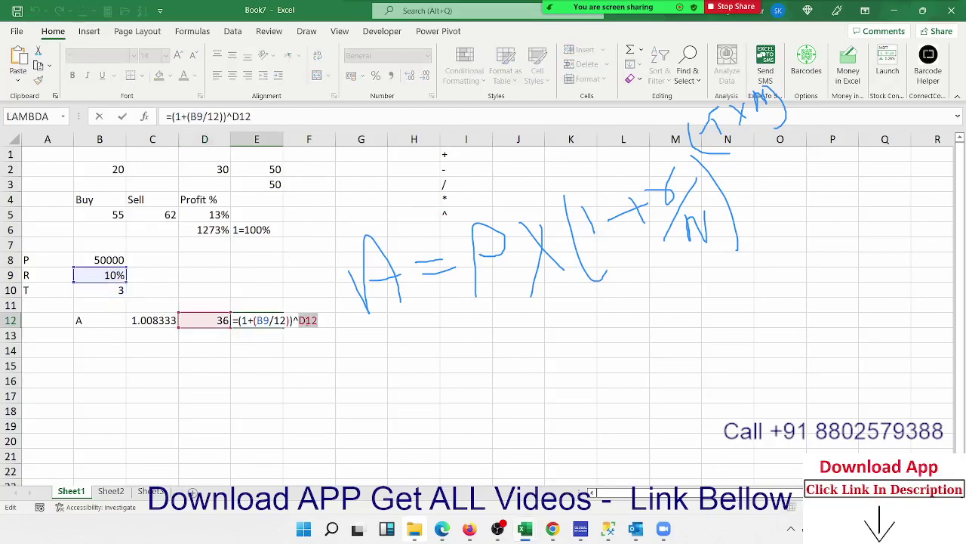
type("(")
key("ctrl+v")
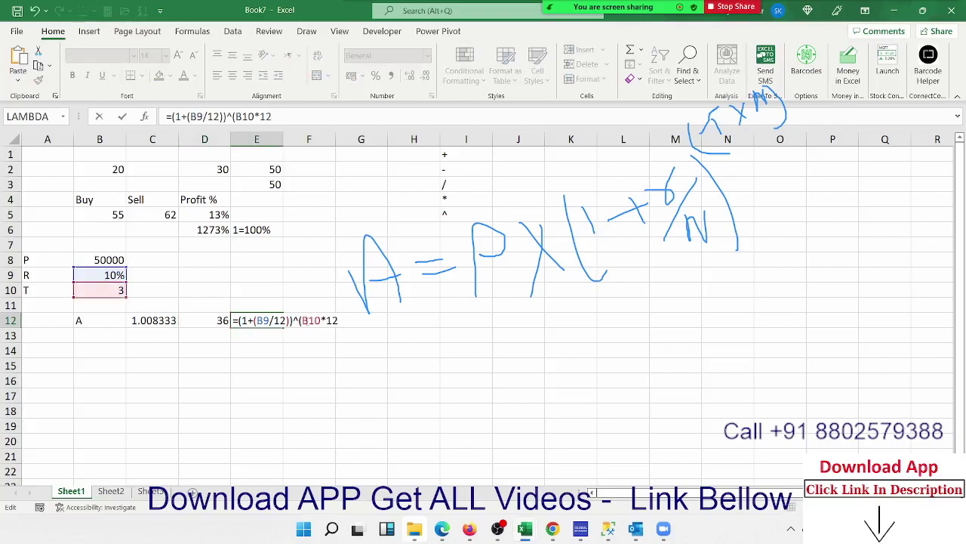
key("Return")
Step: Clear the helper cells C12 and D12
key("Up")
key("Left")
key("Left")
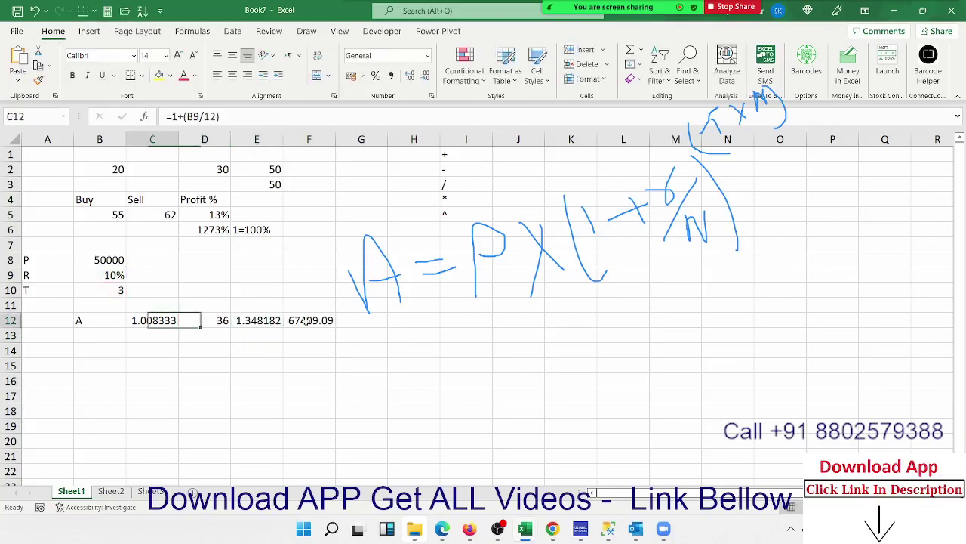
key("shift+Right")
key("Delete")
key("Right")
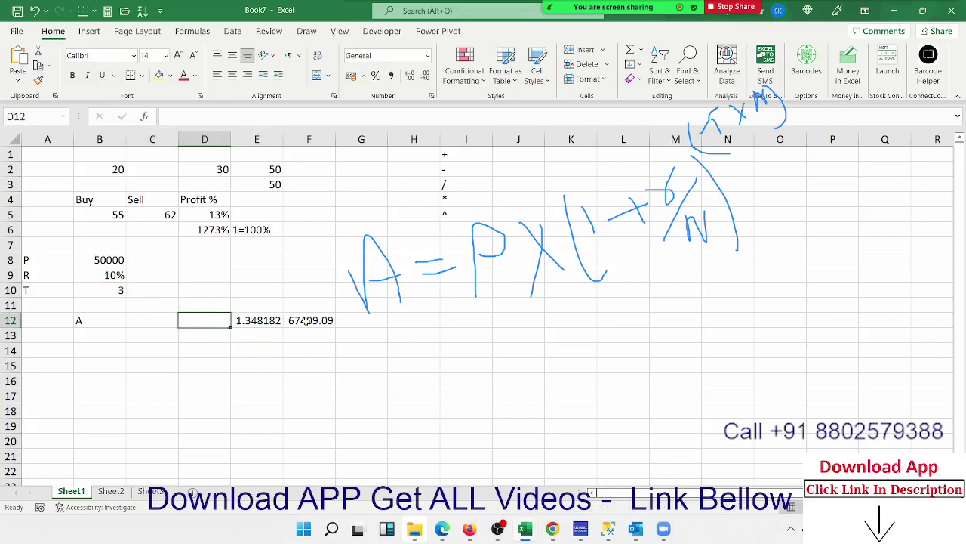
key("Right")
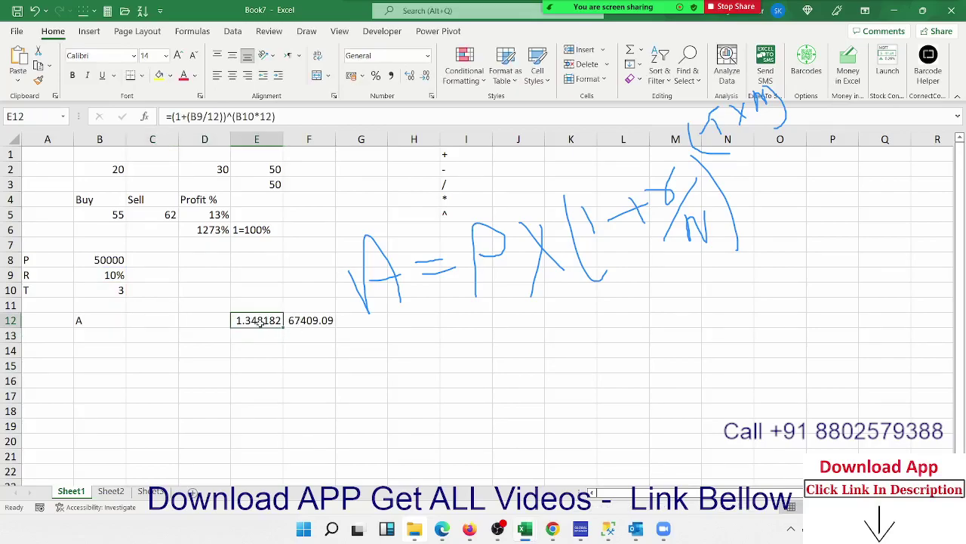
Step: Nest E12's growth expression into F12, giving =B8*((1+(B9/12))^(B10*12))
double_click(258, 321)
left_click_drag(240, 321, 343, 319)
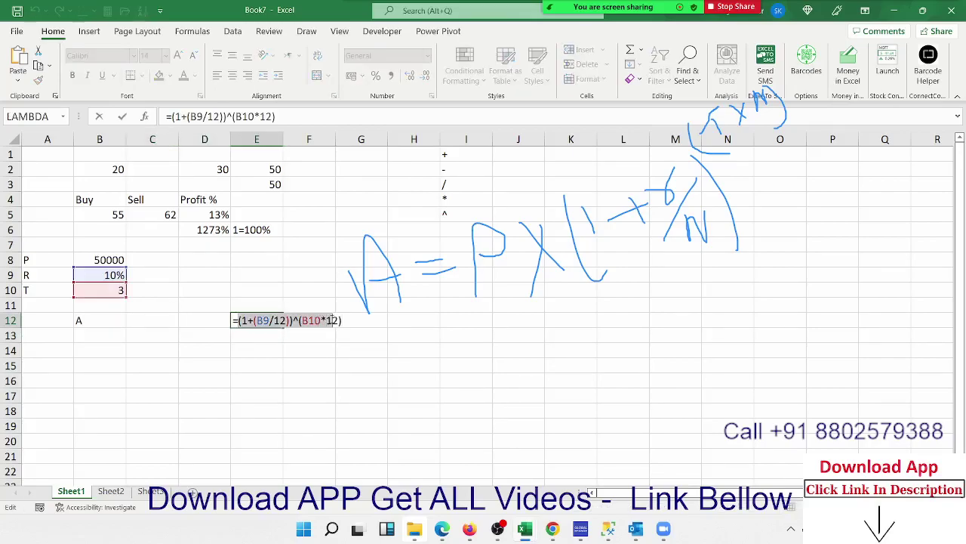
key("Escape")
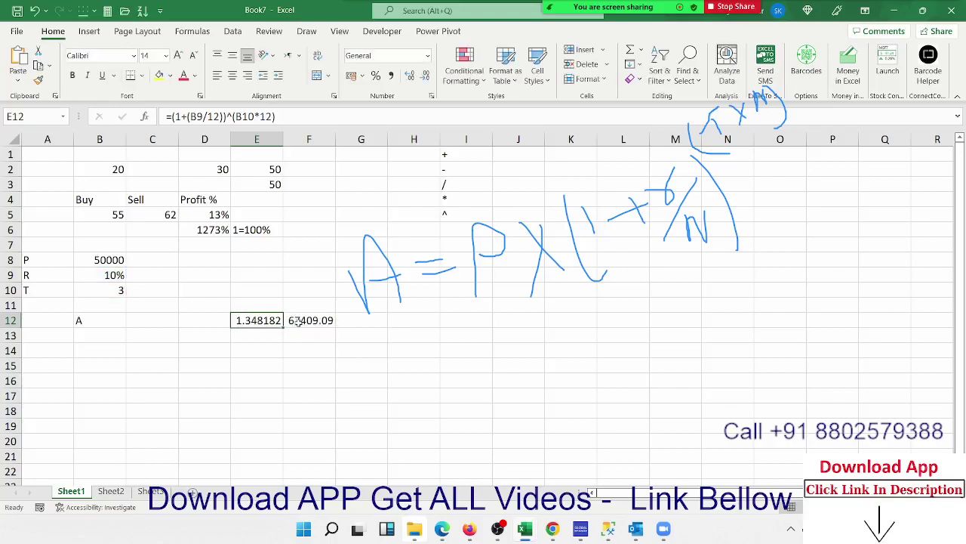
double_click(286, 321)
double_click(316, 320)
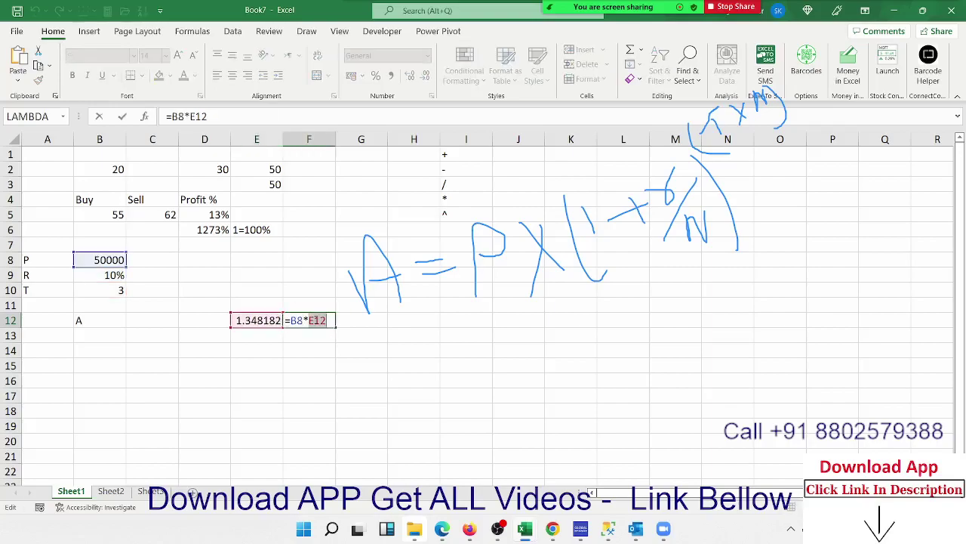
type("()")
key("Left")
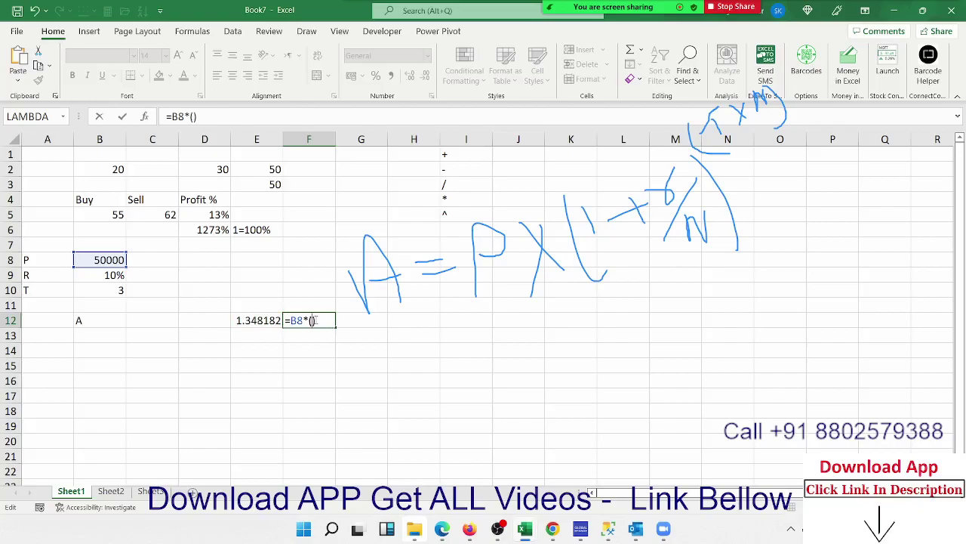
type("(1+(B9/12))^(B10*12)")
key("Return")
Step: Delete E12 and move the finished formula from F12 into C12, showing 67409.09
key("Up")
key("Left")
key("Delete")
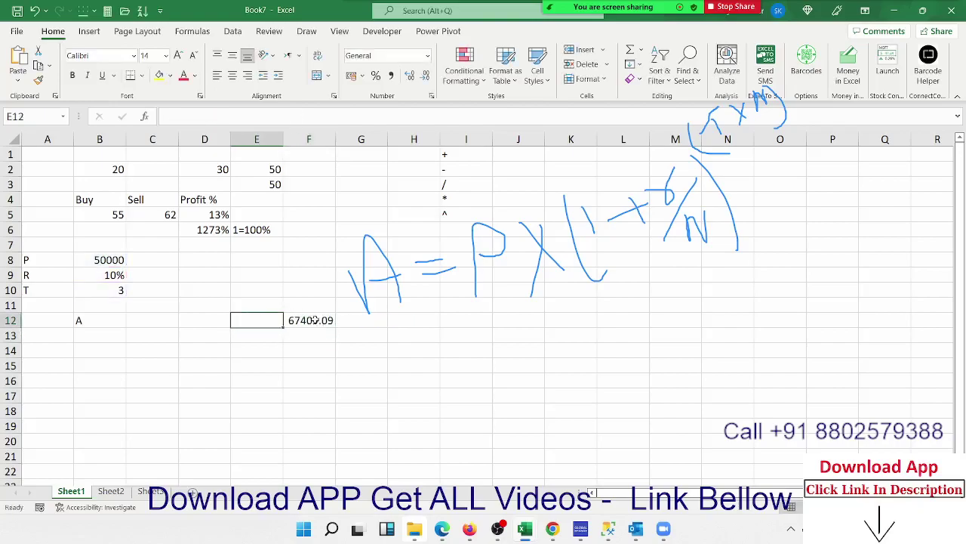
key("Right")
key("ctrl+x")
key("Left")
key("Left")
key("Left")
key("ctrl+v")
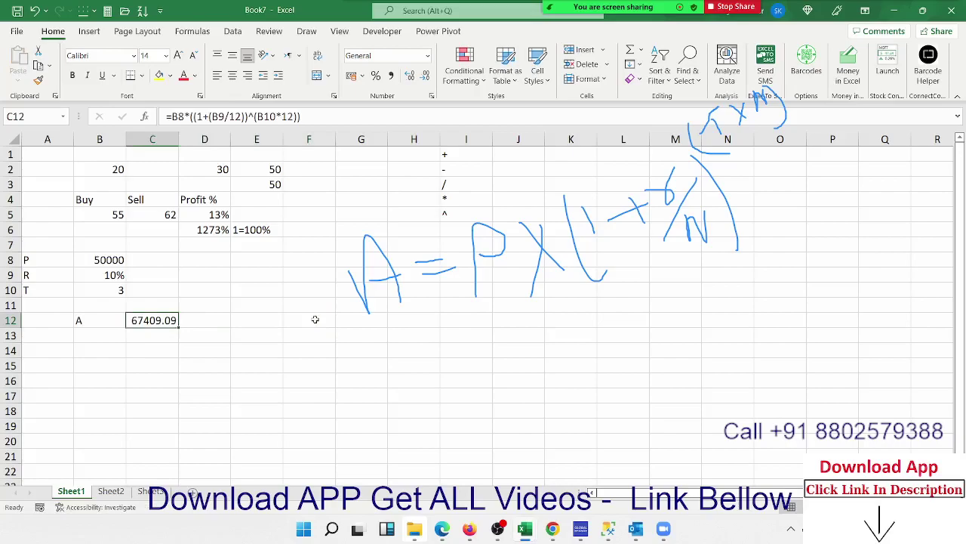
key("F2")
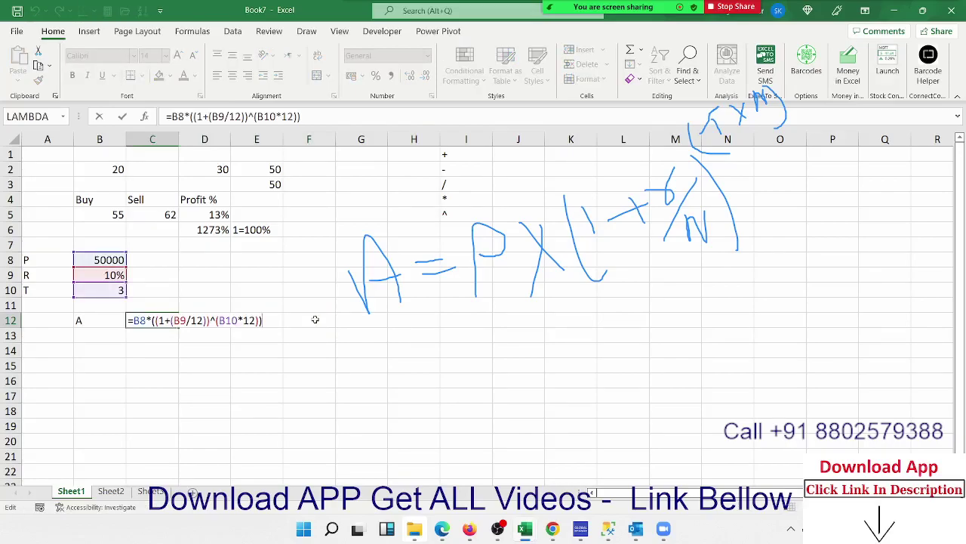
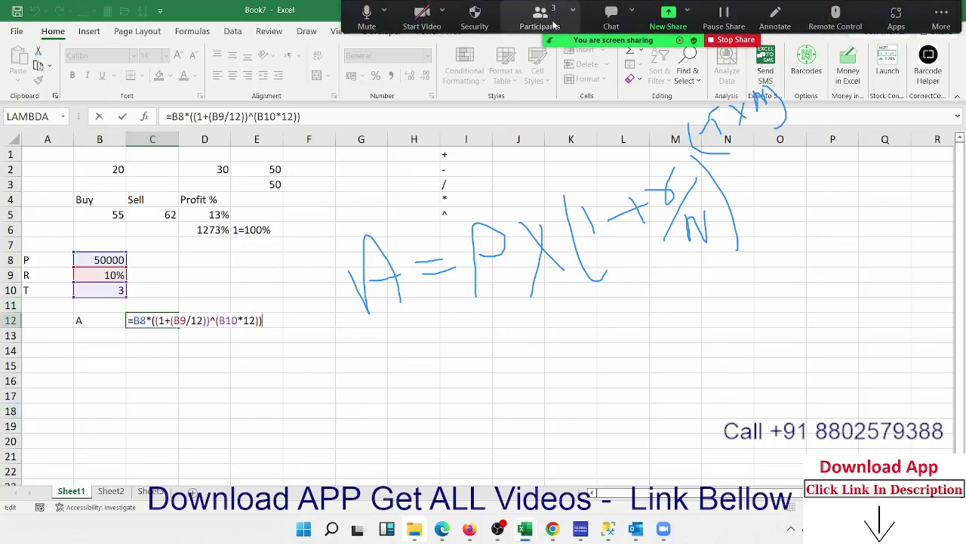
Step: Mute one attendee's microphone from the Zoom participants list, then close the list
left_click(540, 22)
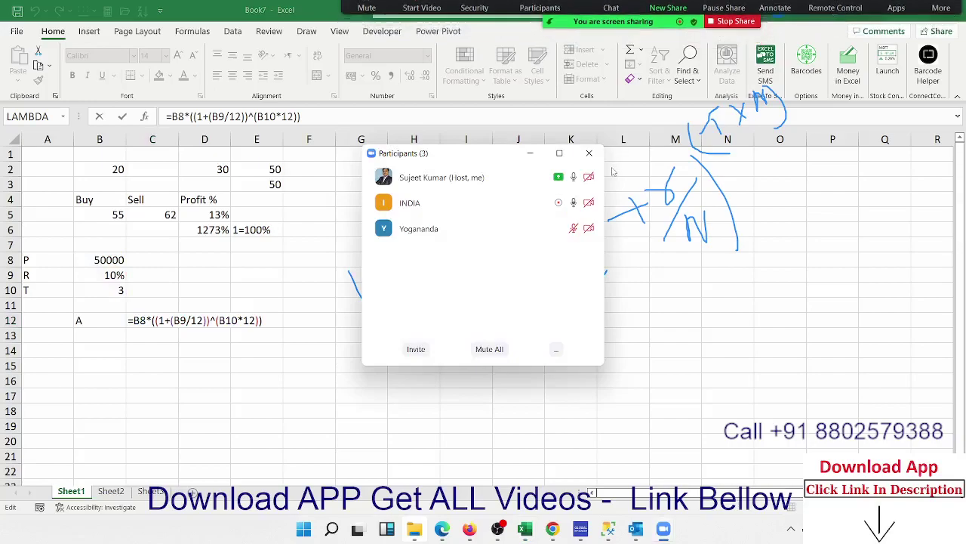
mouse_move(599, 199)
mouse_move(552, 244)
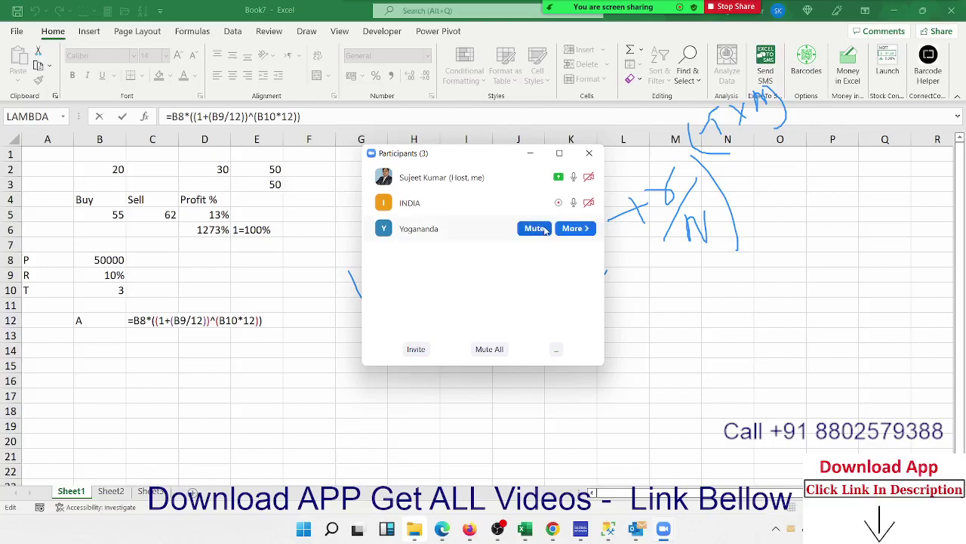
left_click(545, 230)
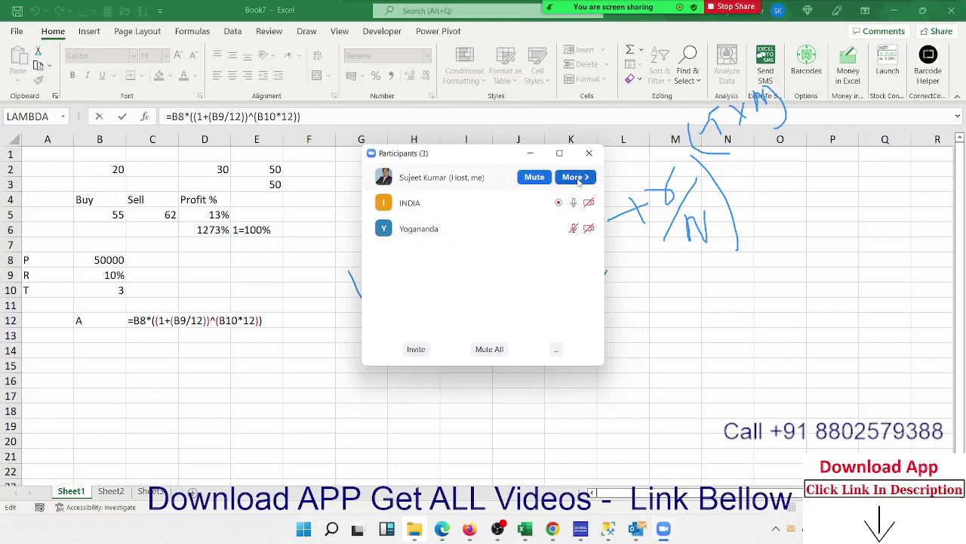
left_click(588, 155)
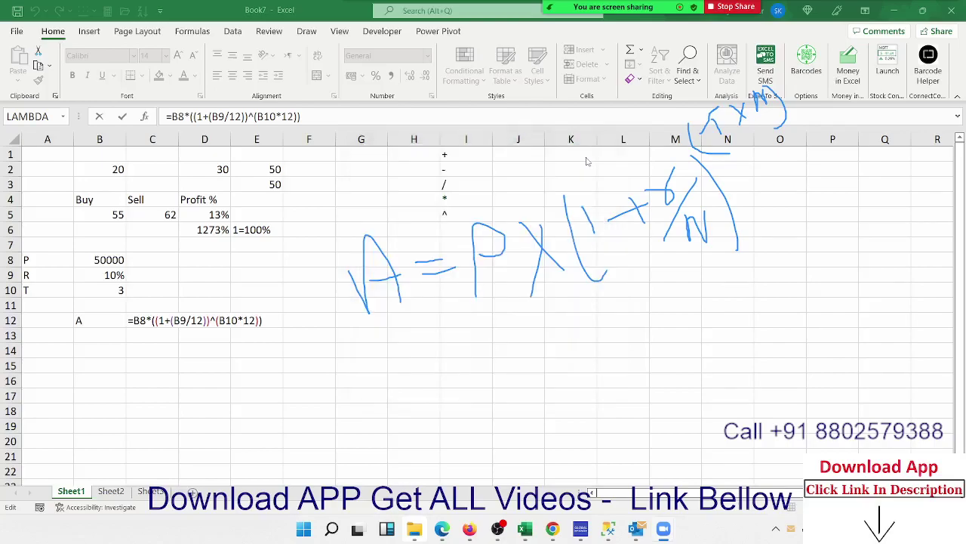
Step: Commit the compound-interest formula in C12, showing 67409.09
left_click(277, 312)
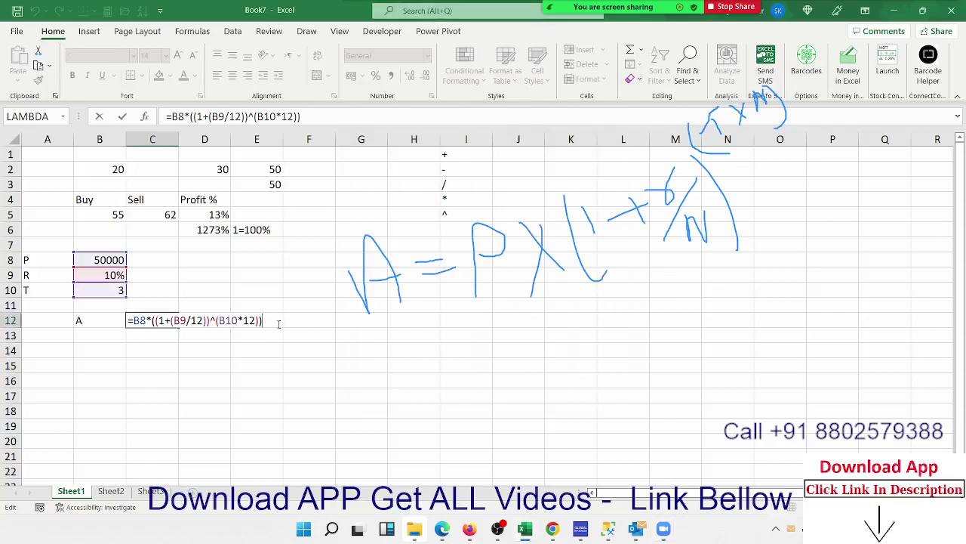
key("Return")
left_click(136, 321)
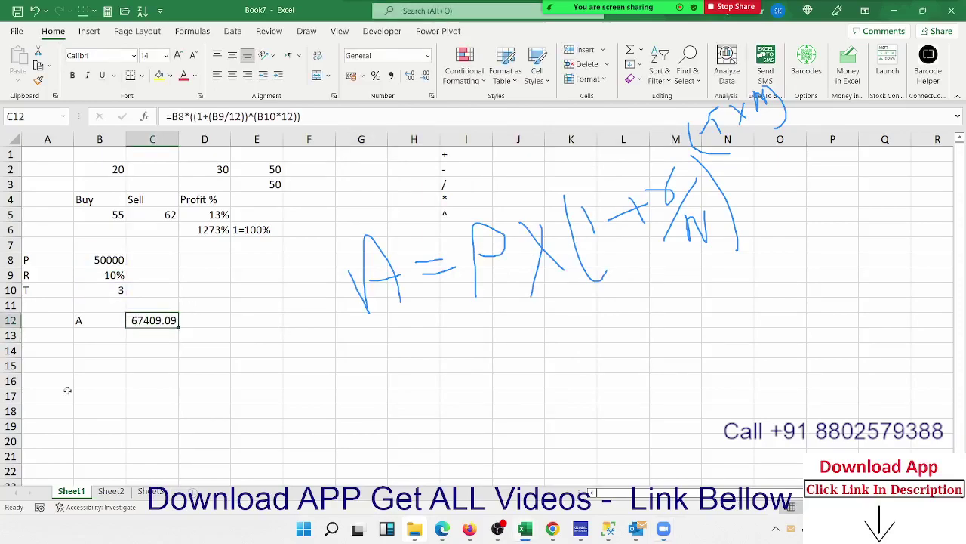
Step: Label A15 as Cost, correcting the misspelled 'Cose'
left_click(63, 362)
type("C")
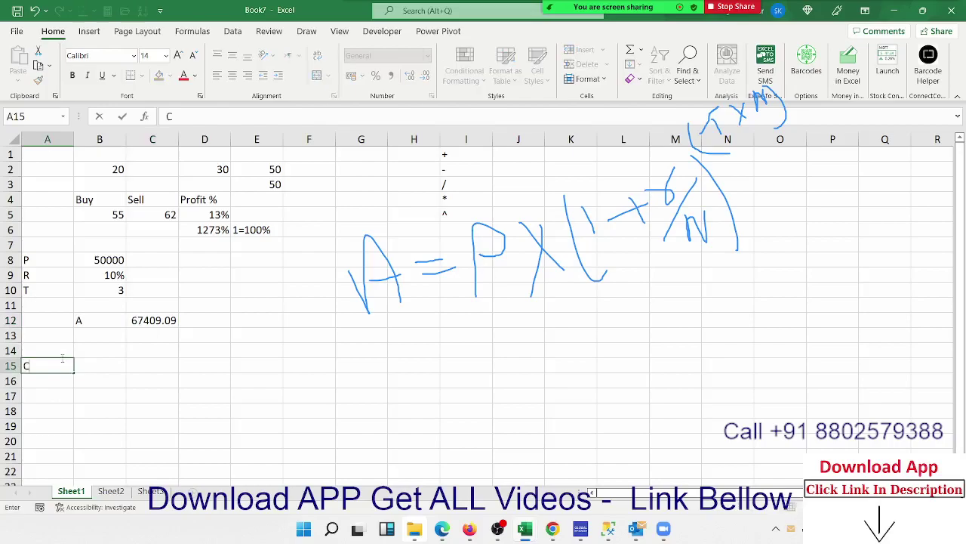
type("ose")
key("Tab")
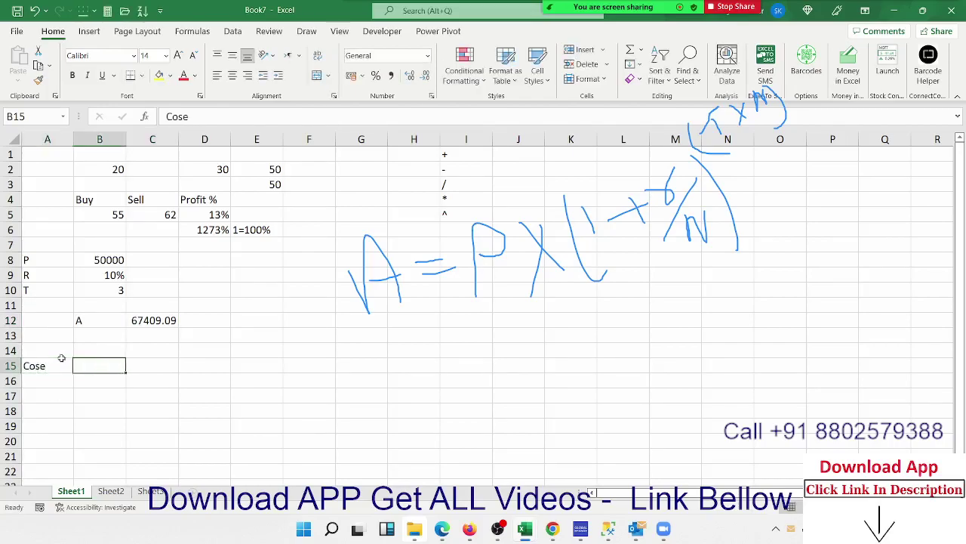
left_click(63, 361)
key("F2")
key("BackSpace")
key("BackSpace")
type("st")
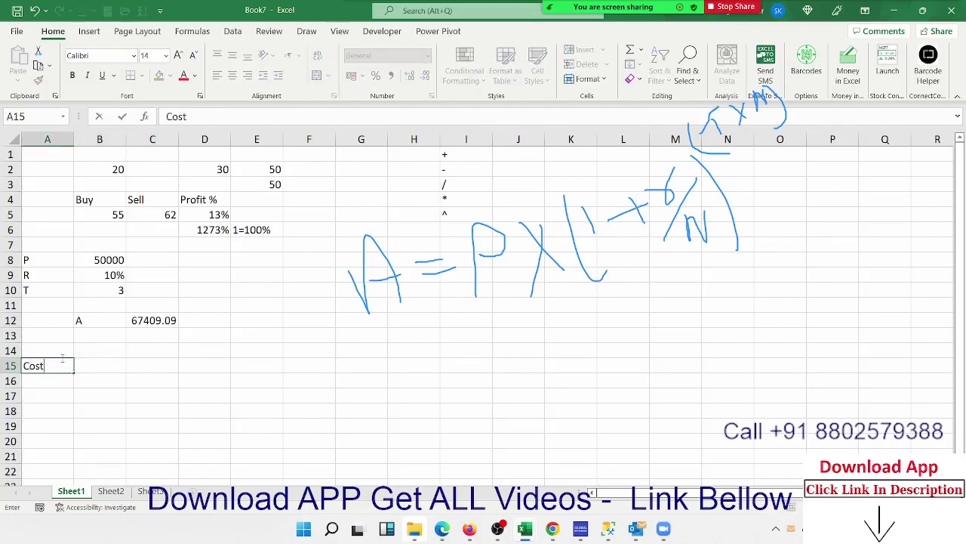
key("Tab")
Step: Enter 50 in B15 and label A16 as MRP
type("5")
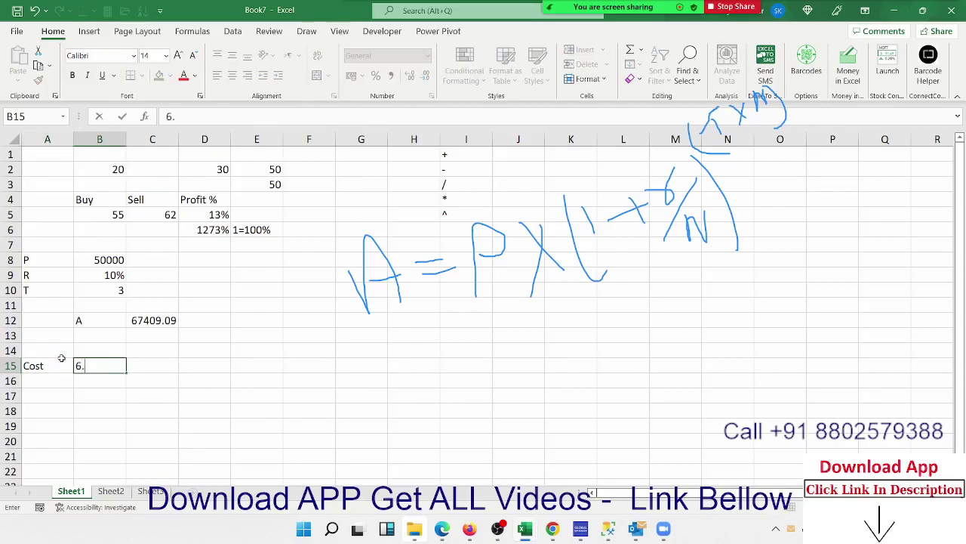
type("0")
key("Tab")
key("Return")
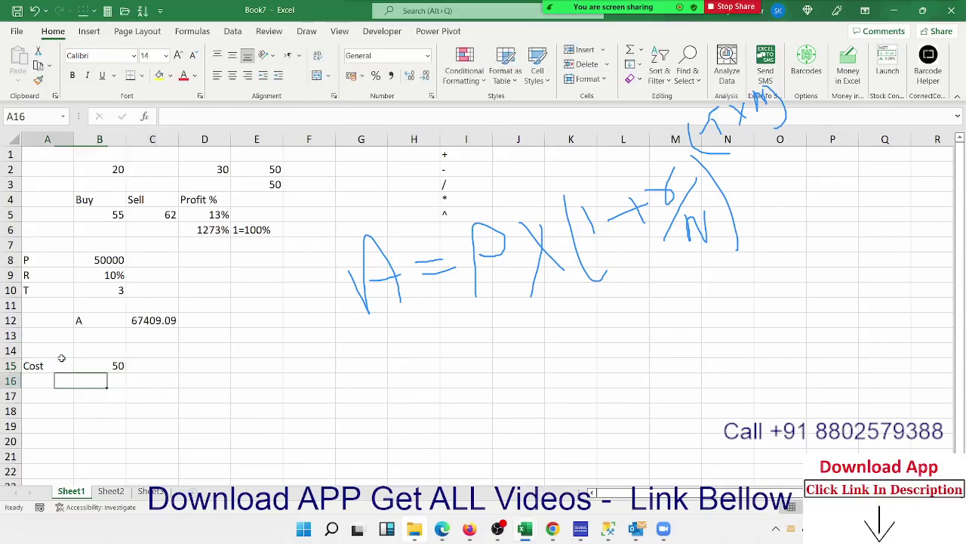
type("MRP")
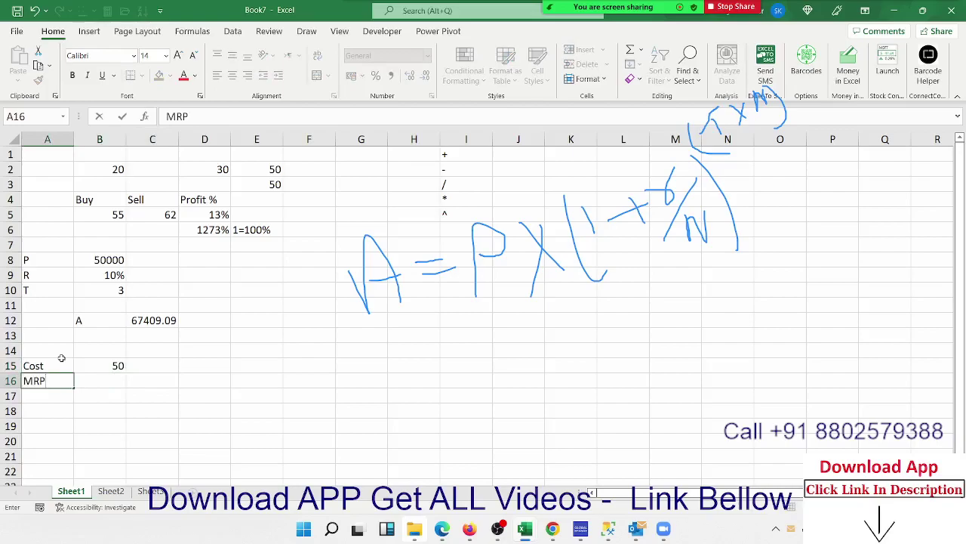
key("Tab")
key("Tab")
key("Tab")
key("Down")
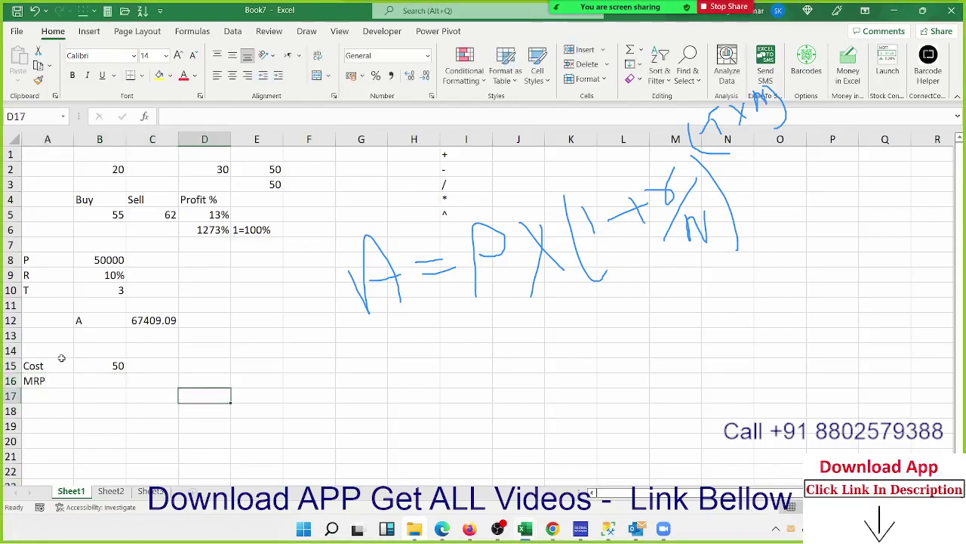
Step: Enter =B15*5% in D17, giving a 2.5 markup
type("=")
mouse_move(619, 7)
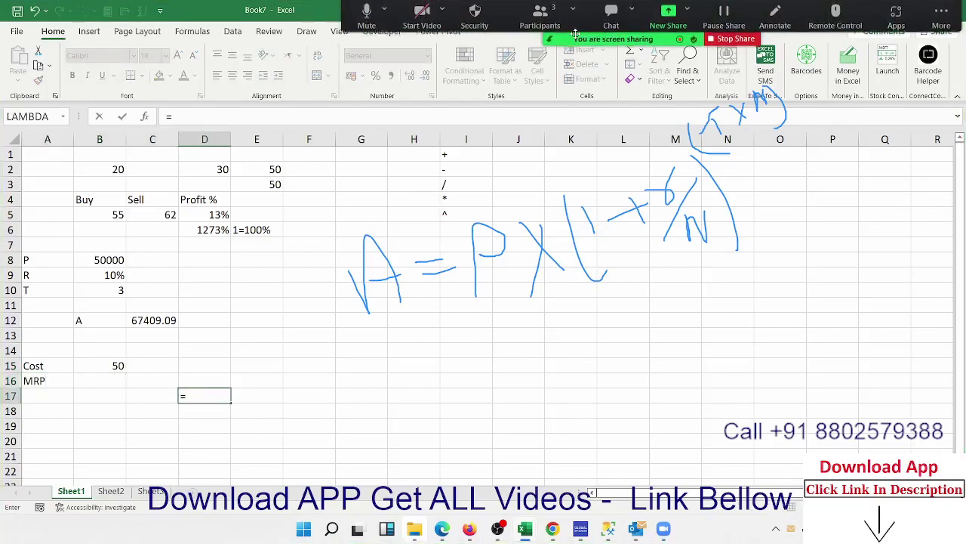
left_click(540, 19)
left_click(589, 152)
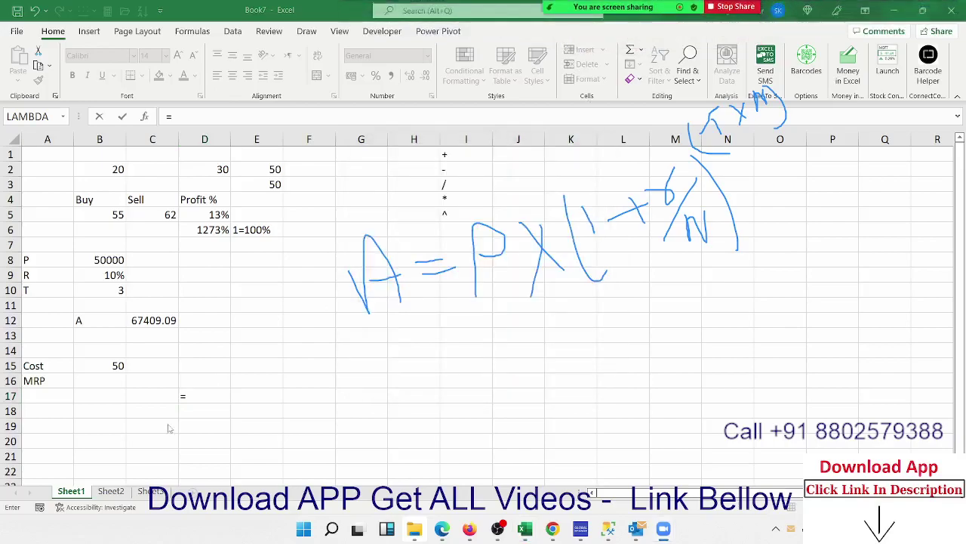
left_click(202, 397)
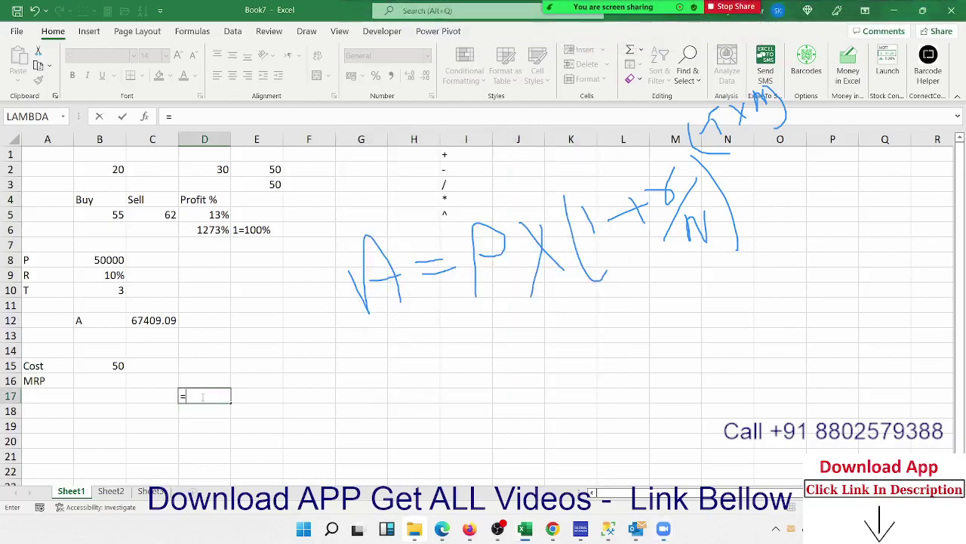
left_click(119, 366)
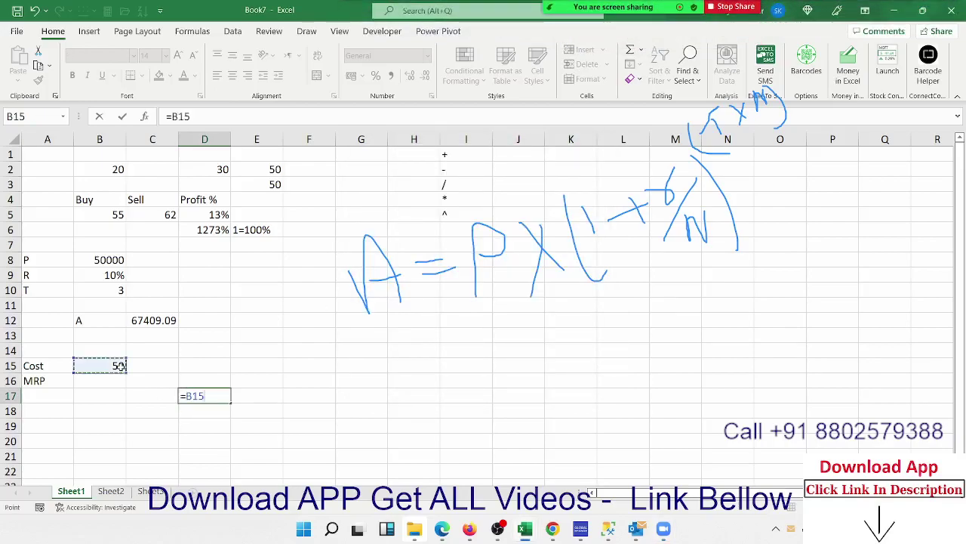
type("*-")
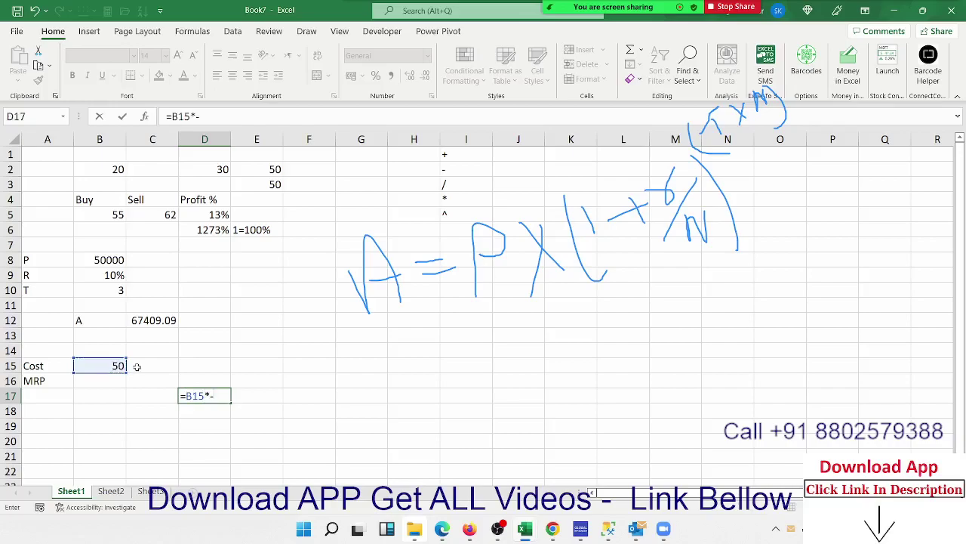
key("BackSpace")
type("5")
type("%")
key("Return")
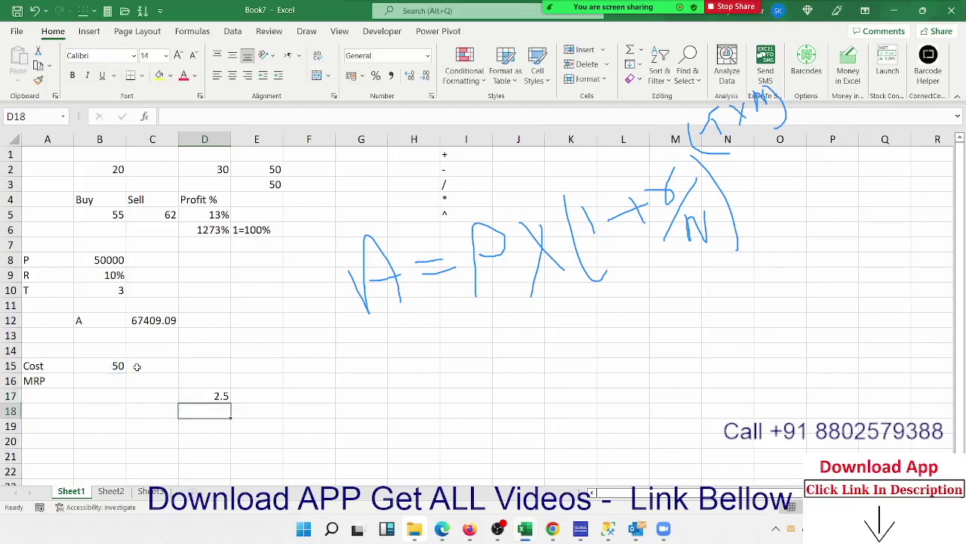
Step: Enter =B15+D17 in D18, giving 52.5
type("=")
left_click(120, 365)
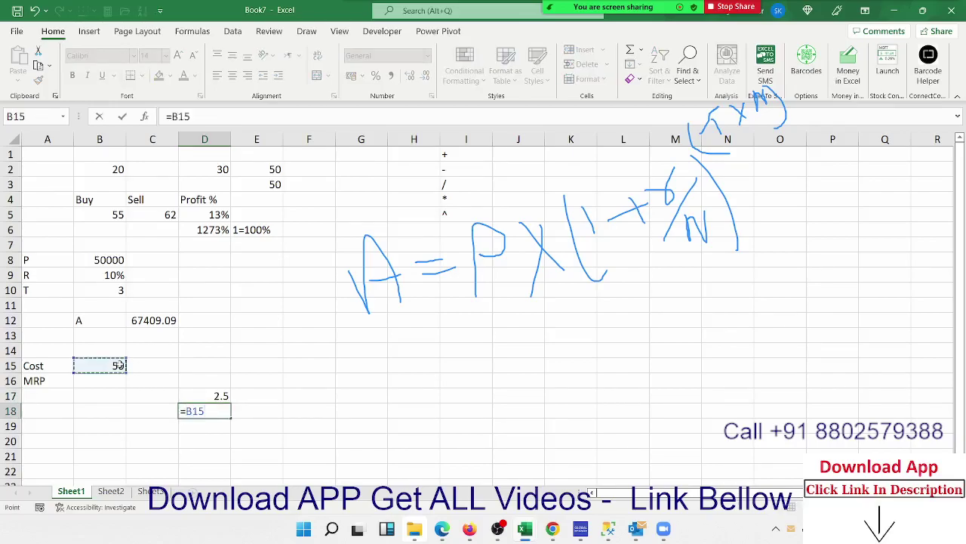
type("+")
key("Up")
key("Return")
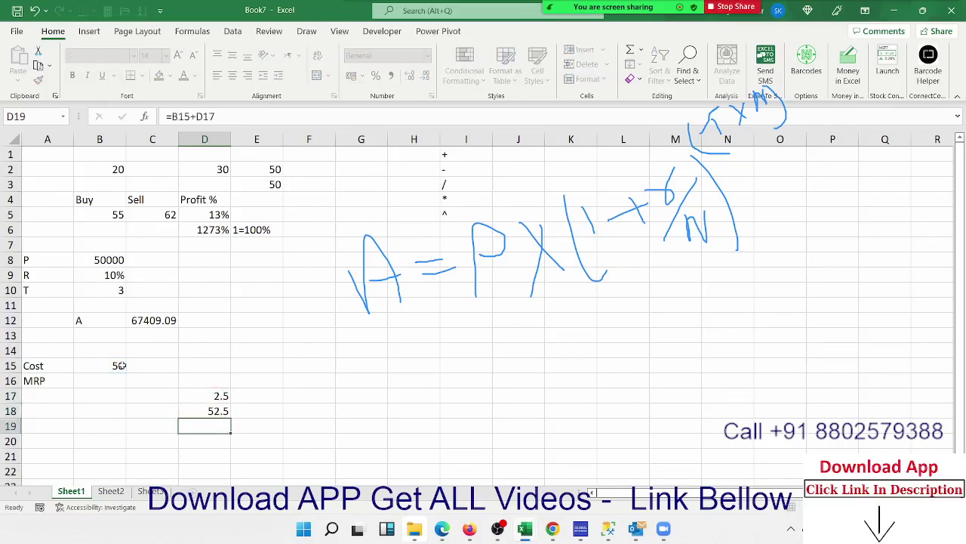
key("Up")
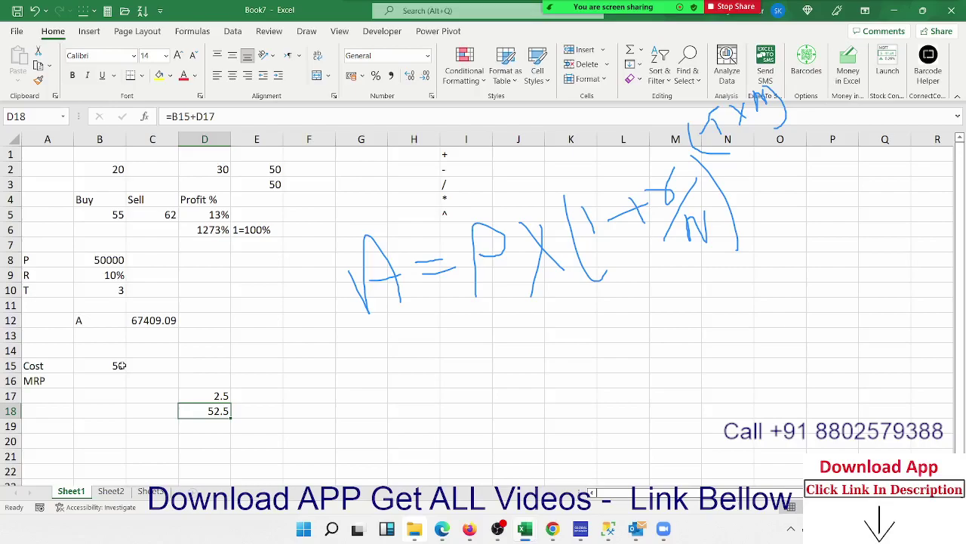
Step: Enter =D18*10% in E17 and =D18+E17 in E18, giving 57.75
key("Right")
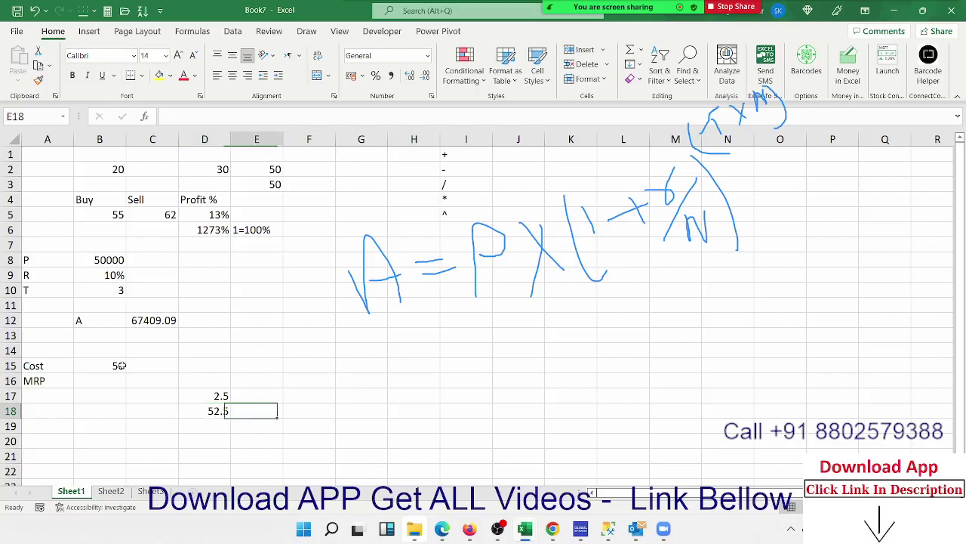
key("Up")
type("=")
key("Down")
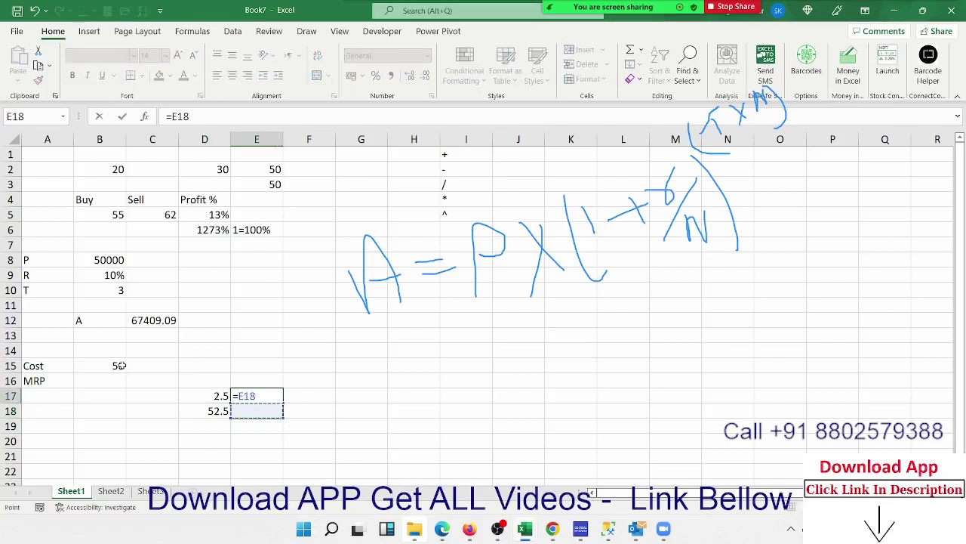
key("Left")
type("*")
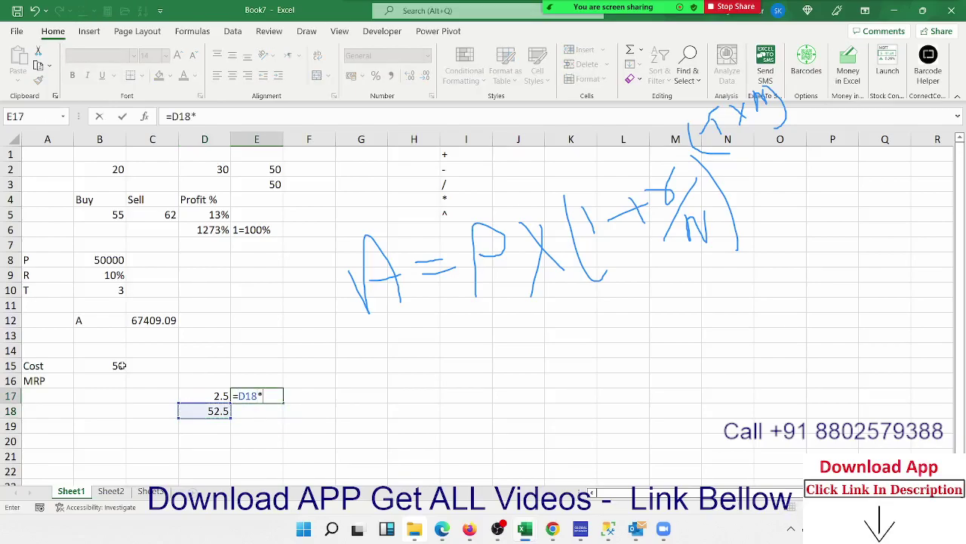
type("10%")
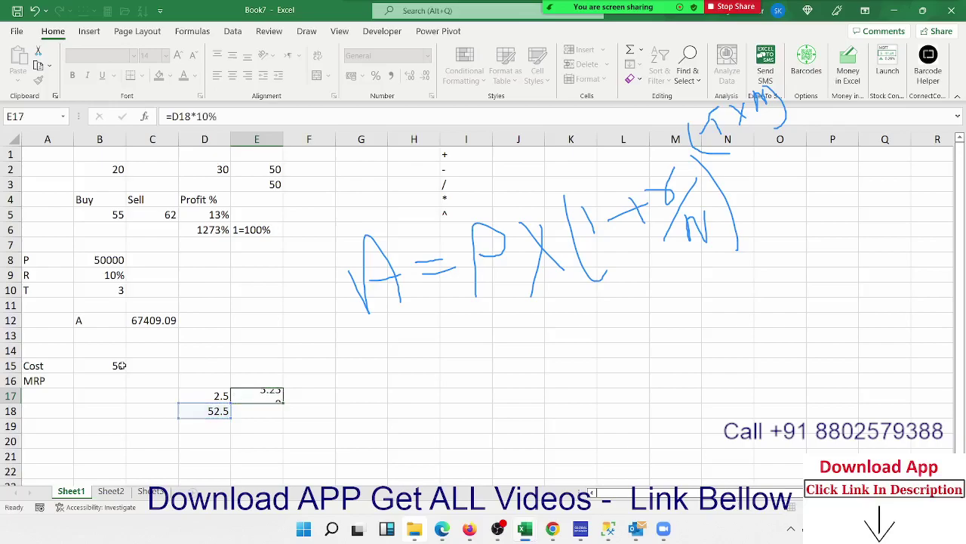
key("Return")
type("=")
key("Left")
type("+")
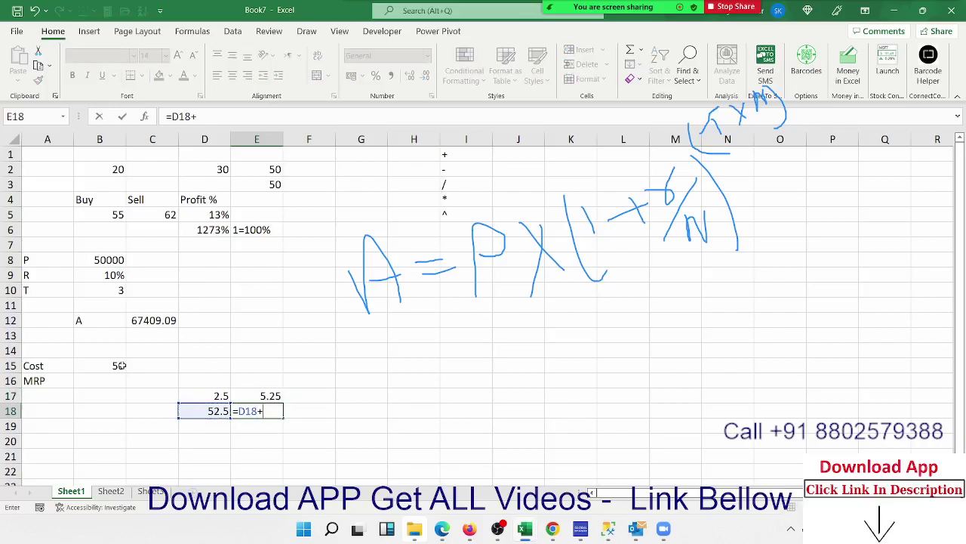
key("Up")
key("Return")
key("Up")
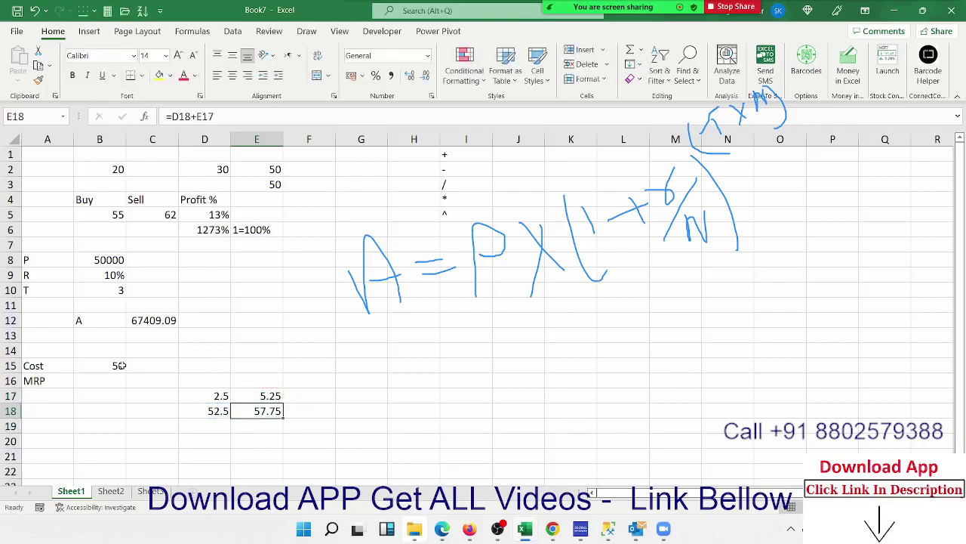
key("Up")
Step: Enter the 15% markup in F17 and =E18+F17 in F18, giving 66.4125
key("Right")
type("=")
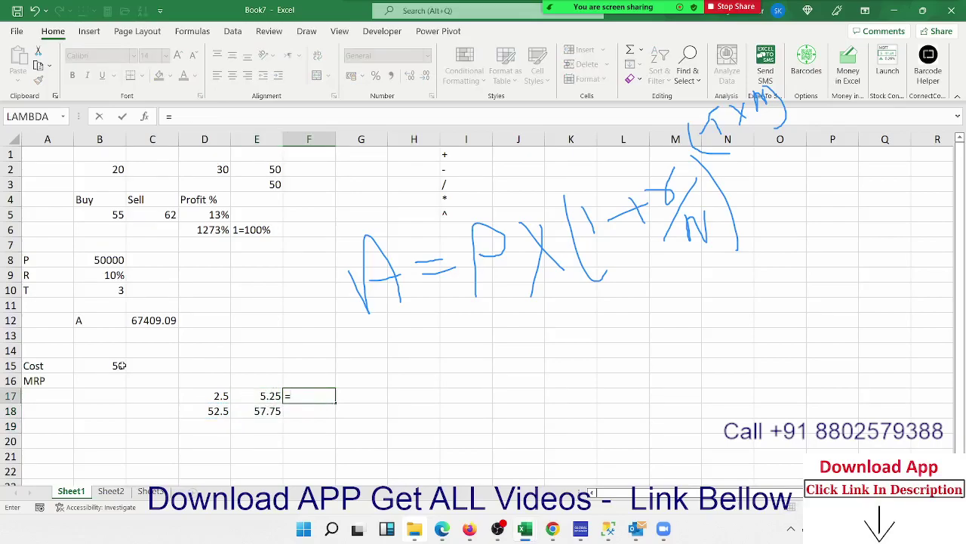
key("Down")
type("*")
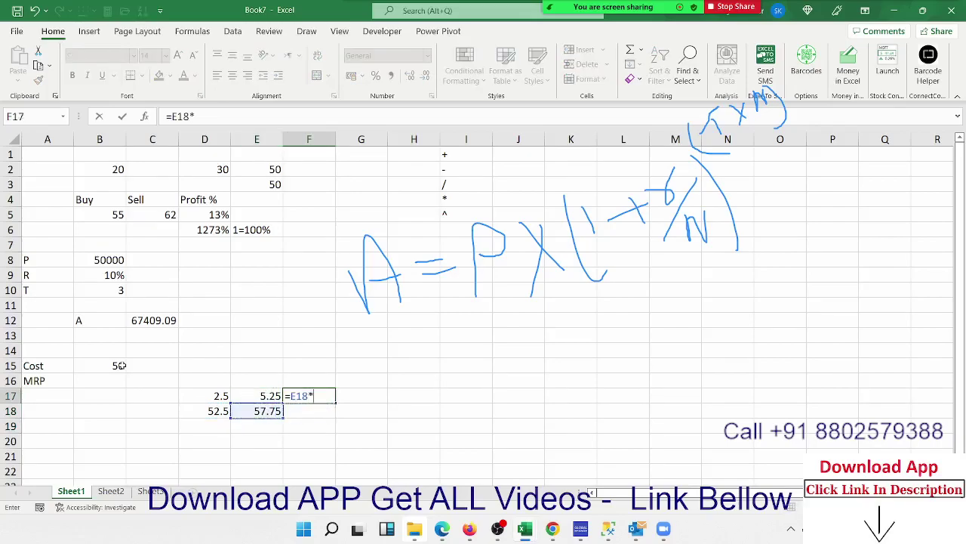
type("15")
key("Return")
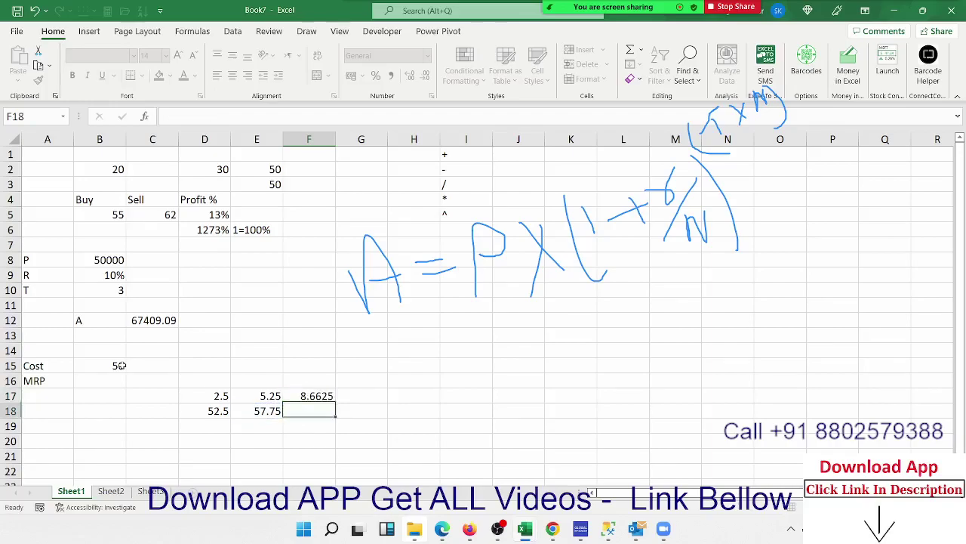
type("=")
key("Left")
type("+")
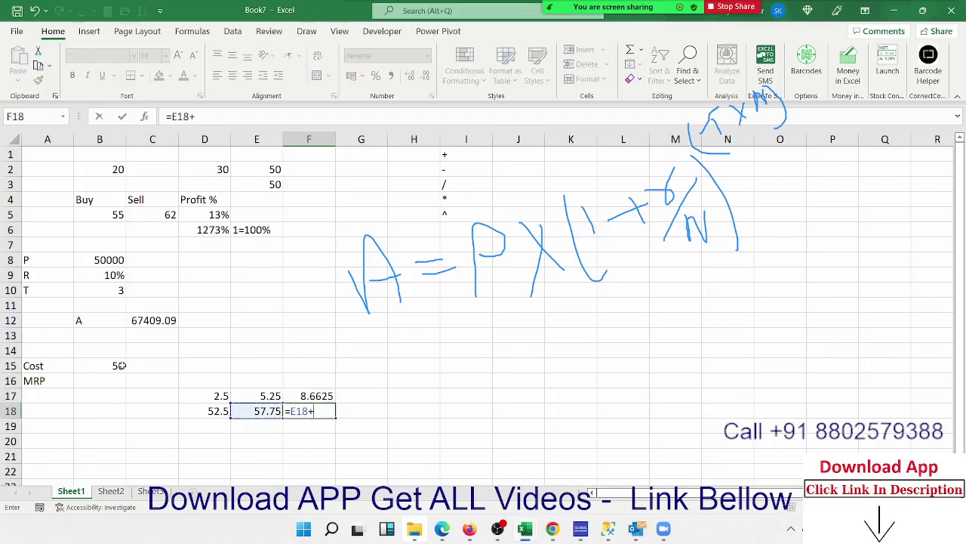
key("Up")
key("Return")
key("Up")
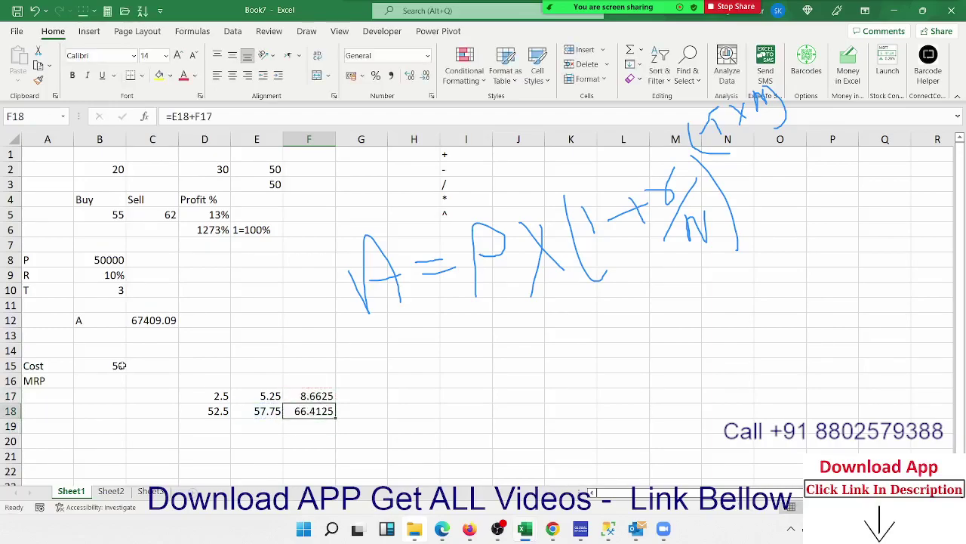
Step: Enter =F18*20% in G17 and =F18+G17 in G18, reaching 79.695
key("Right")
key("Up")
type("=")
key("Down")
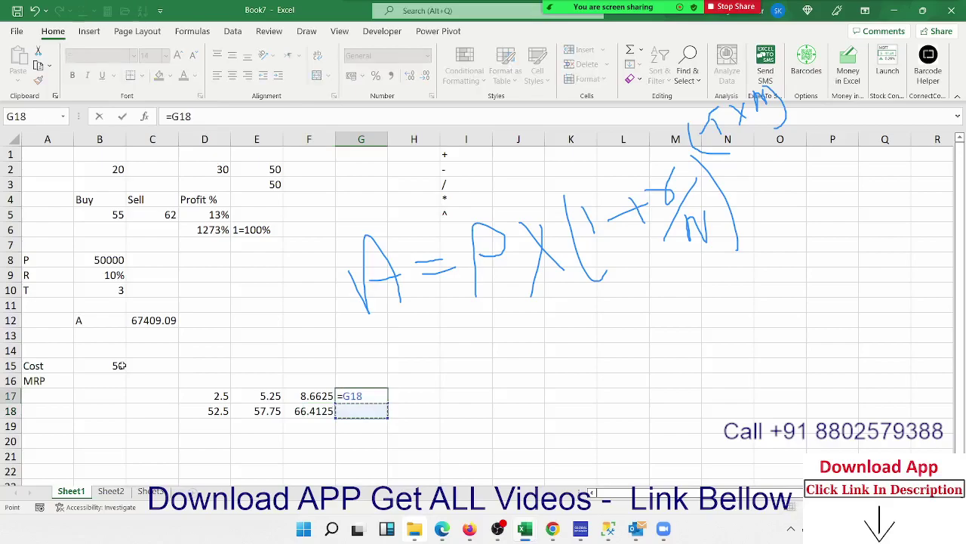
key("Left")
type("*20")
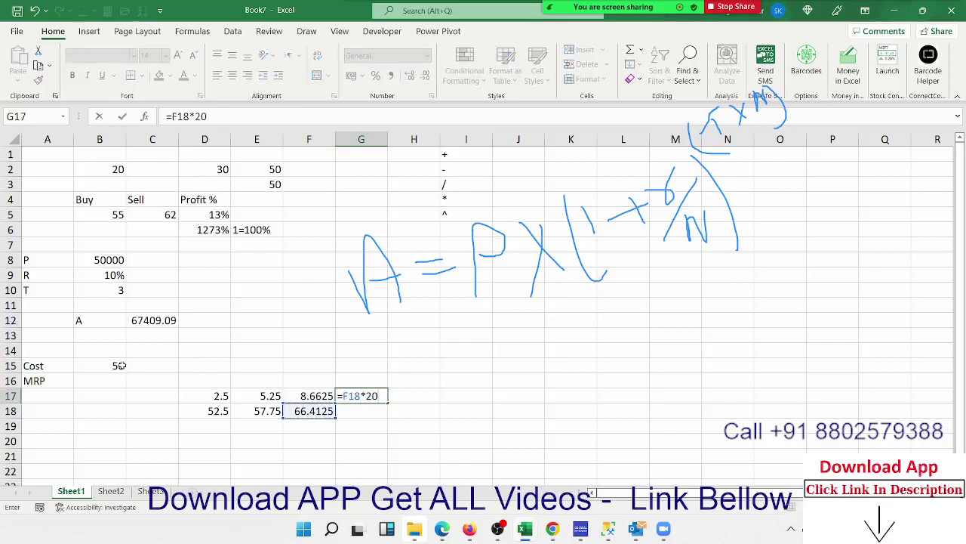
type("%")
key("Return")
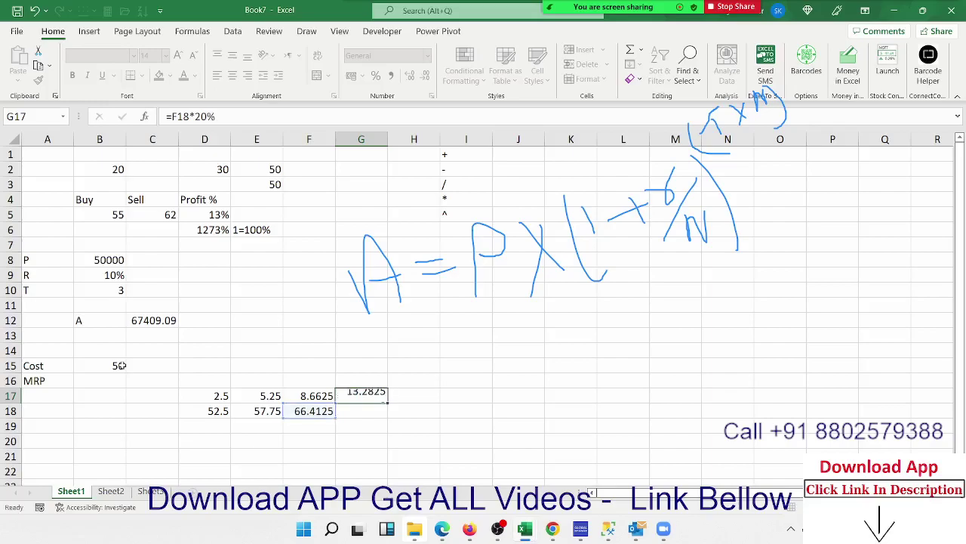
type("=")
key("Left")
type("+")
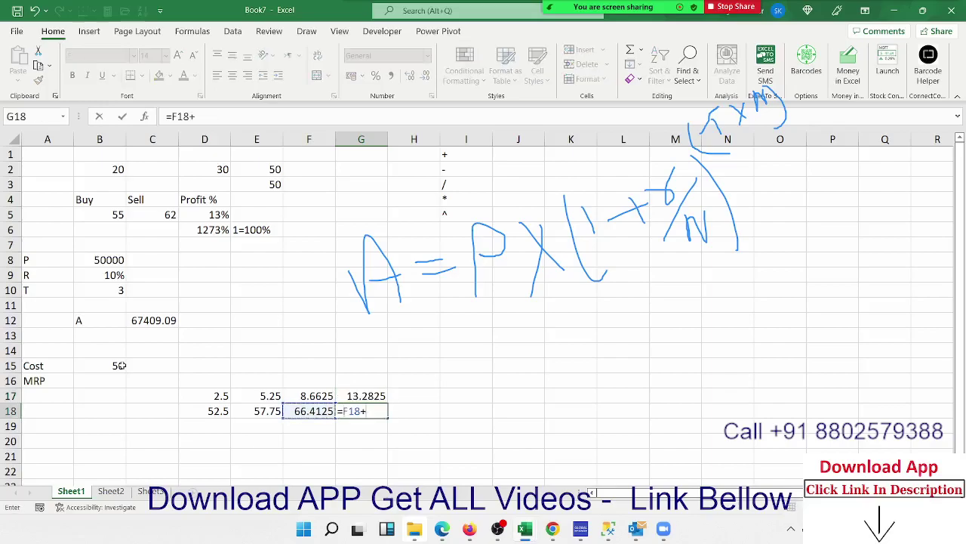
key("Up")
key("Return")
key("Up")
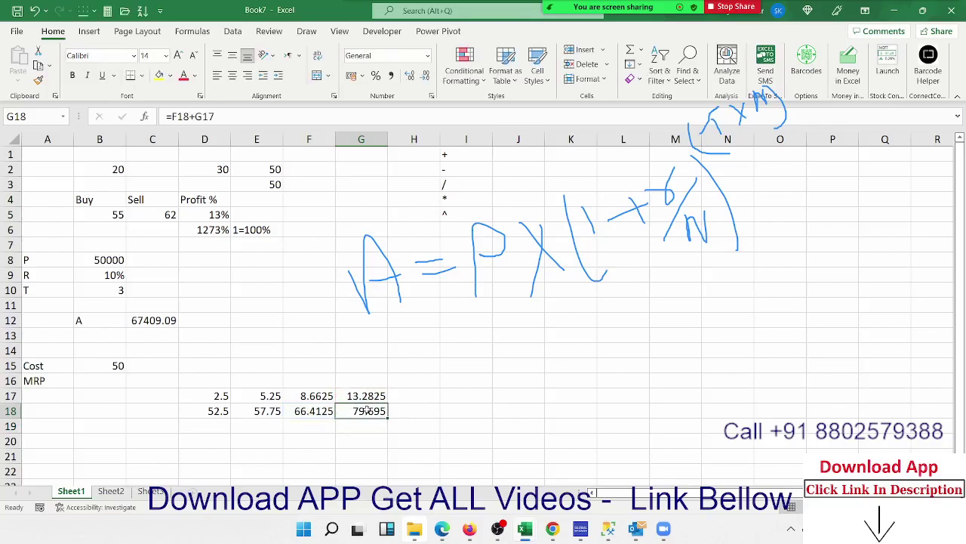
double_click(367, 410)
key("Escape")
left_click_drag(310, 411, 221, 395)
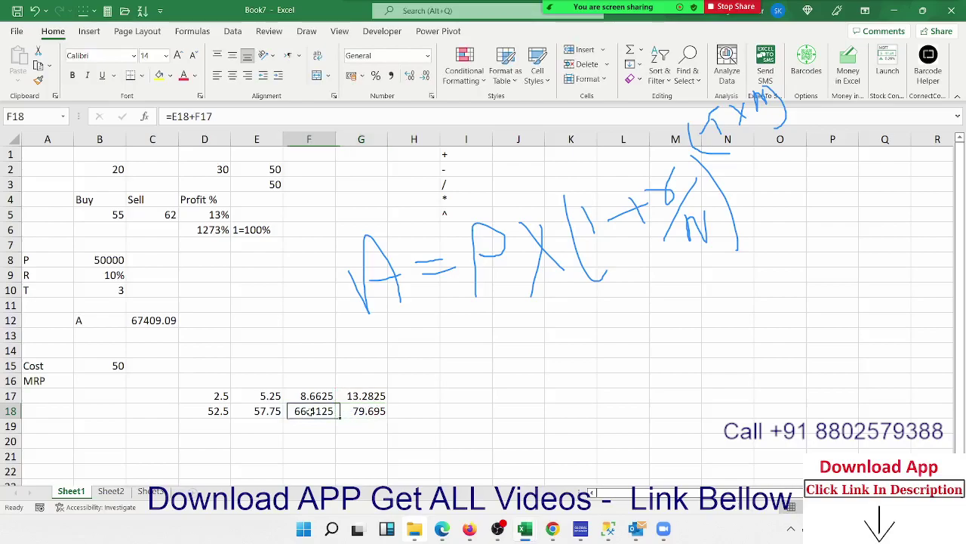
left_click_drag(391, 396, 259, 395)
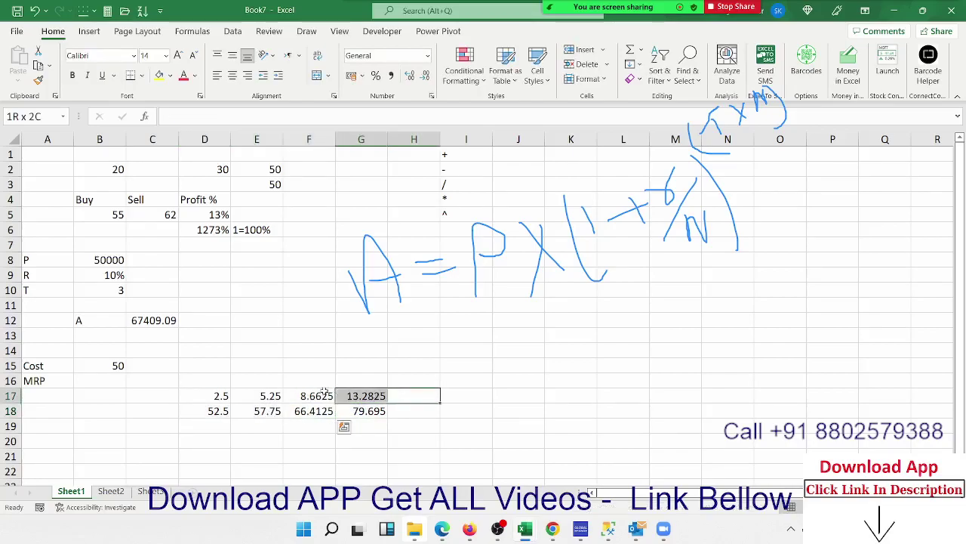
left_click(158, 321)
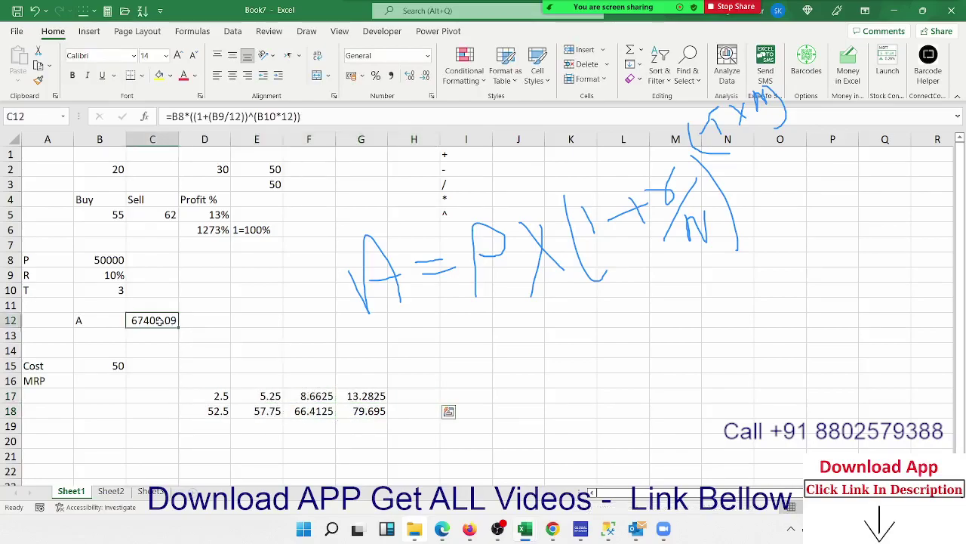
double_click(159, 321)
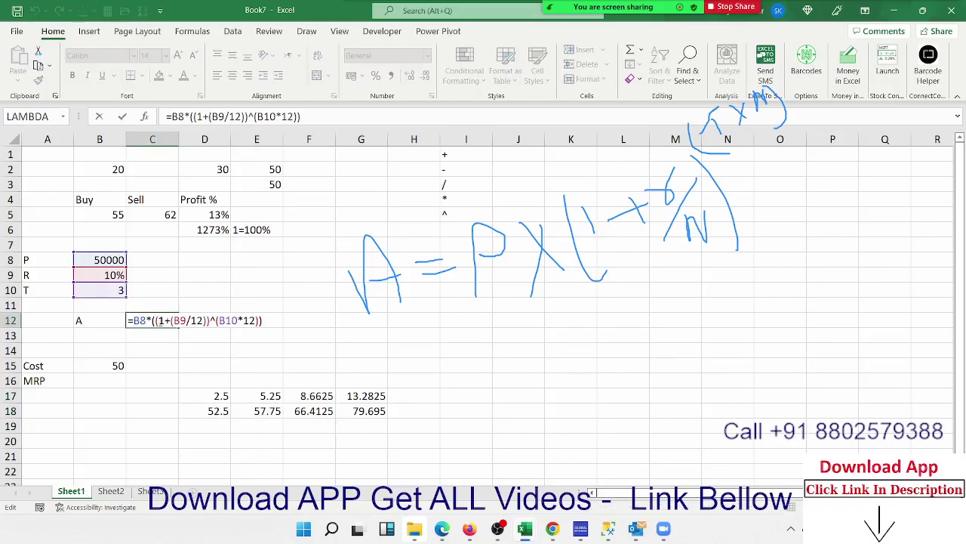
key("Escape")
left_click(370, 410)
double_click(372, 410)
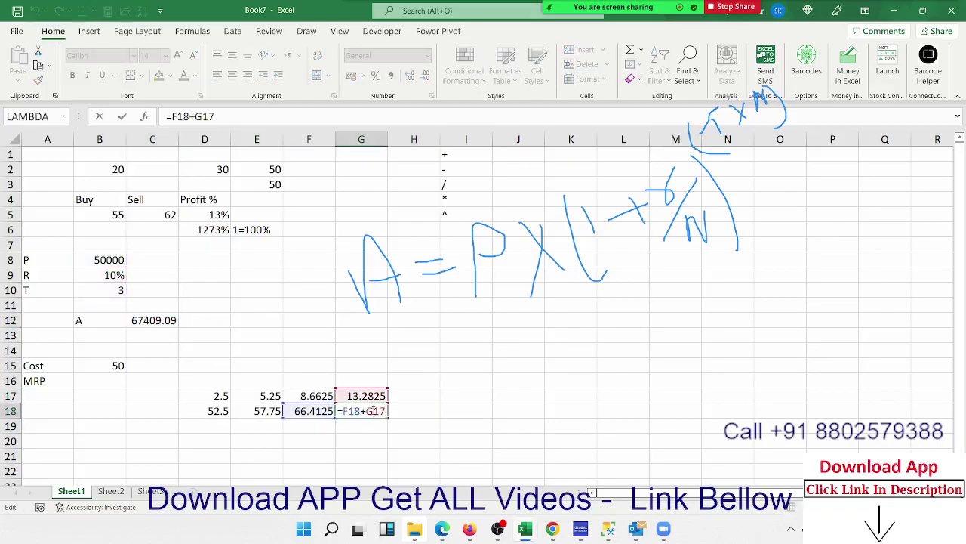
key("Escape")
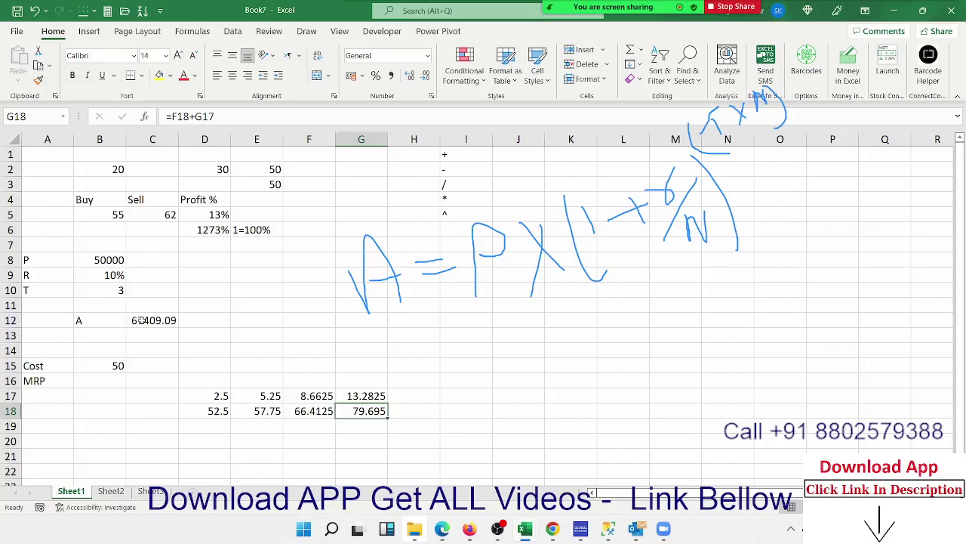
double_click(140, 321)
key("Escape")
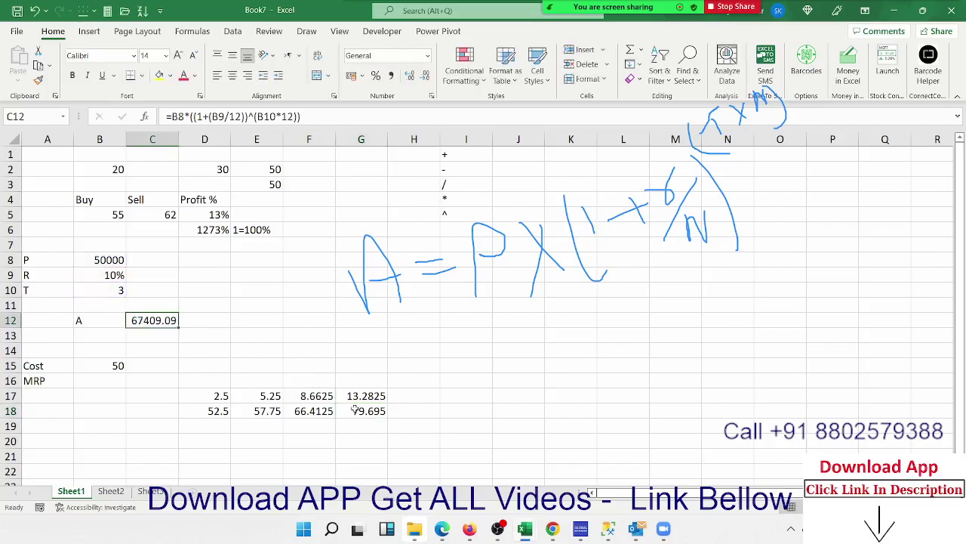
left_click(354, 408)
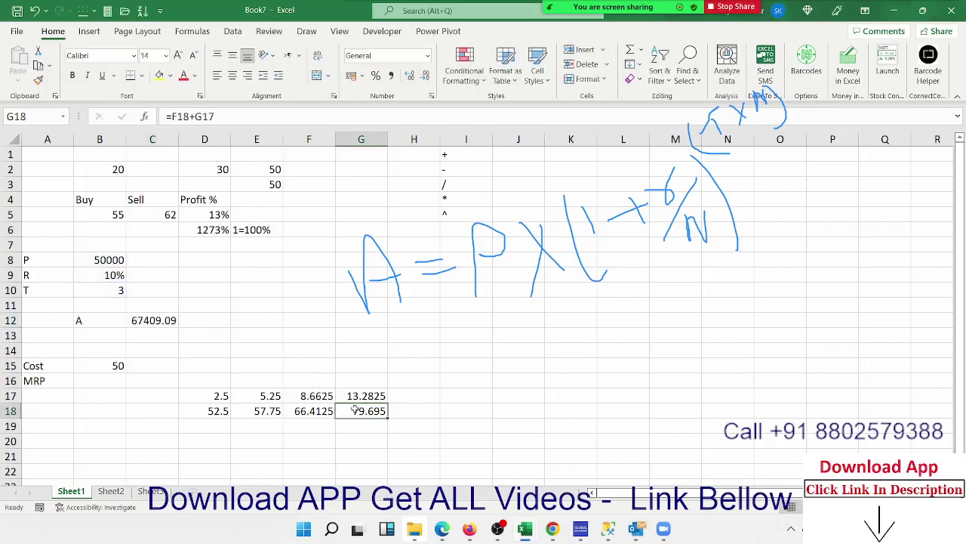
Step: Review the D17 and D18 formulas, highlighting B15*5% and the D17 reference
double_click(182, 396)
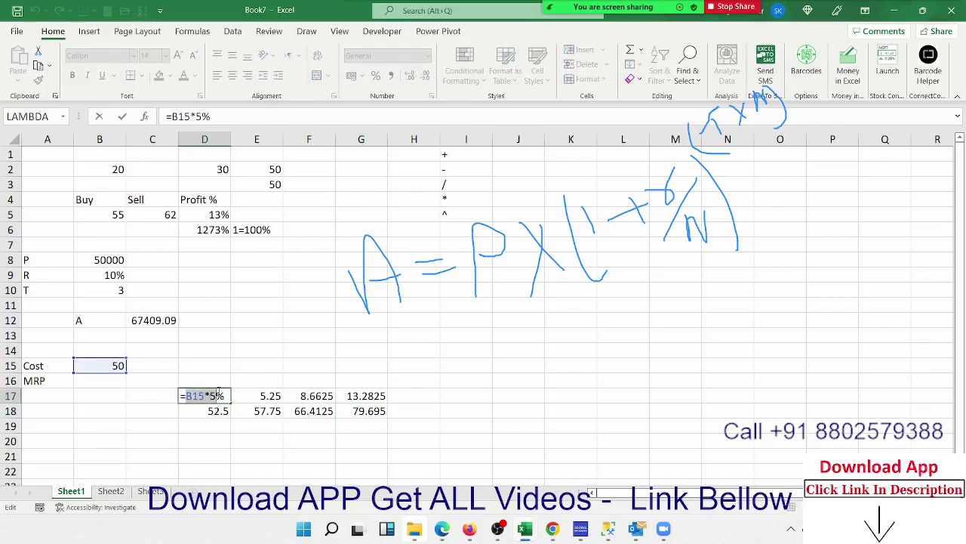
left_click_drag(184, 396, 225, 396)
key("Escape")
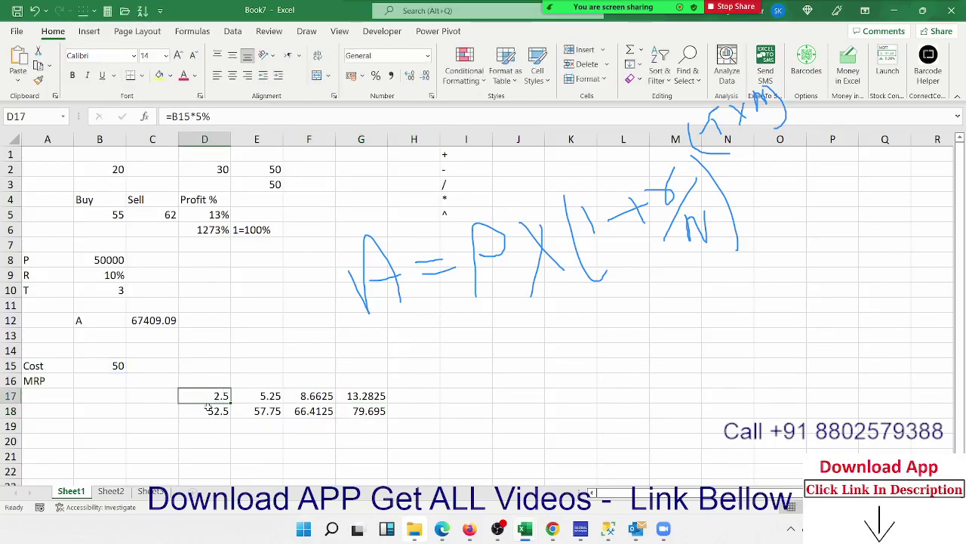
double_click(202, 408)
double_click(198, 410)
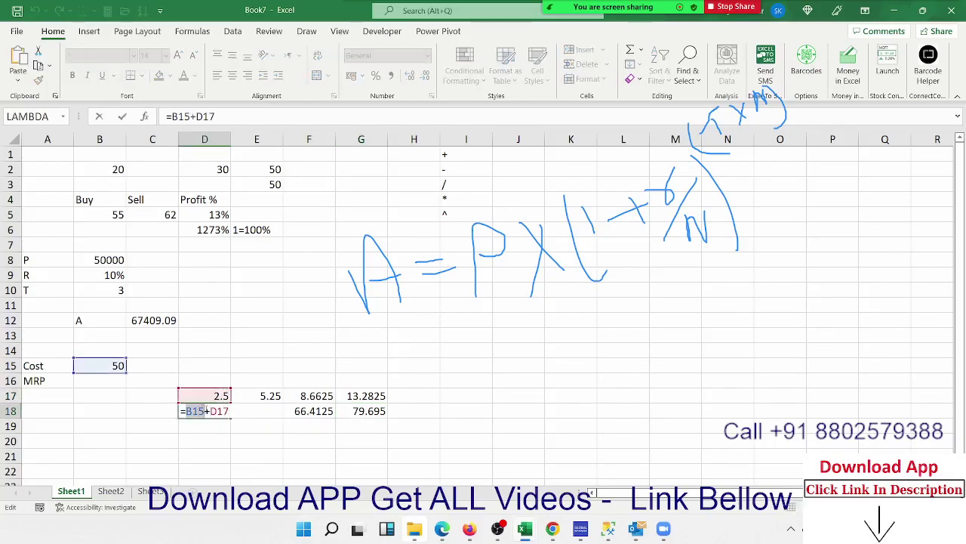
double_click(219, 410)
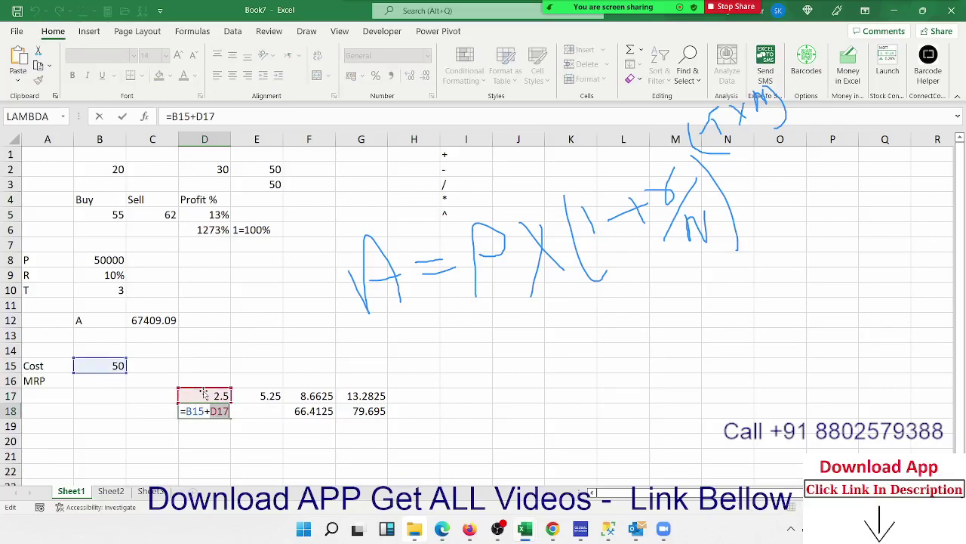
left_click(204, 394)
double_click(204, 394)
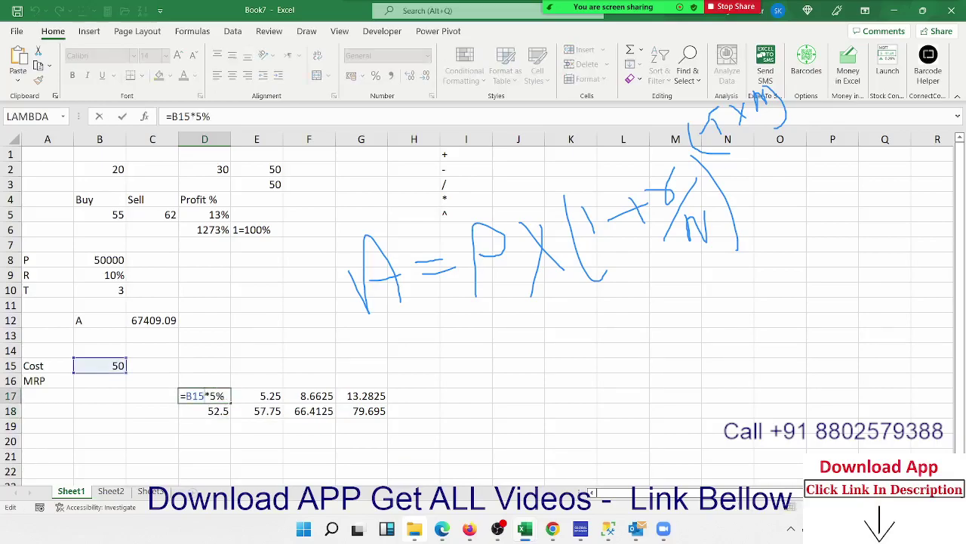
left_click_drag(186, 391, 226, 396)
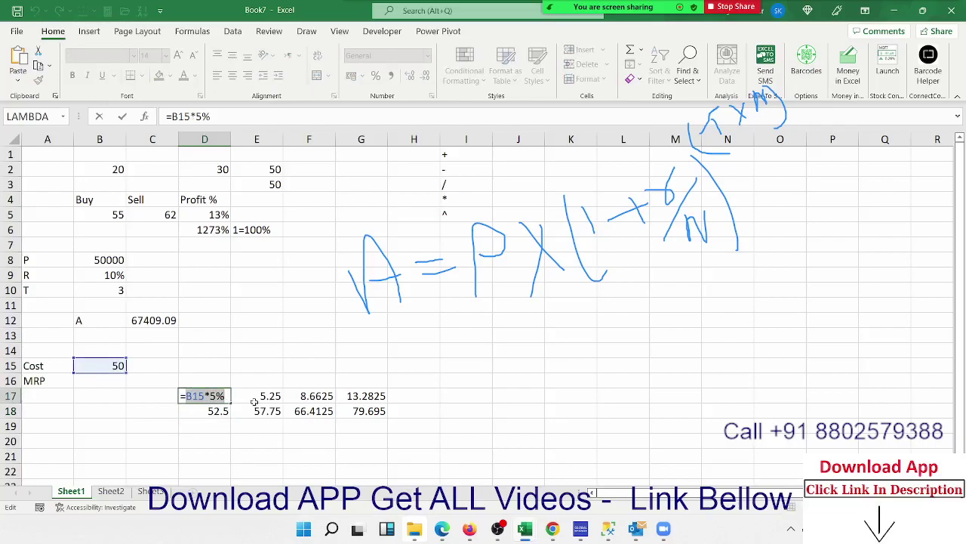
key("Escape")
Step: Rewrite D18 as =B15+(B15*5%) and clear the 2.5 from D17
double_click(219, 411)
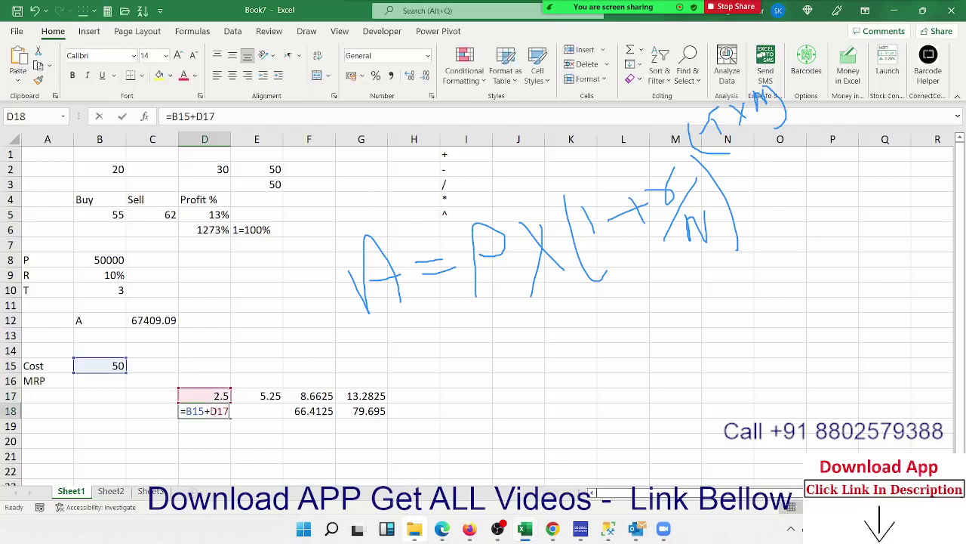
key("BackSpace")
key("BackSpace")
key("BackSpace")
type("(")
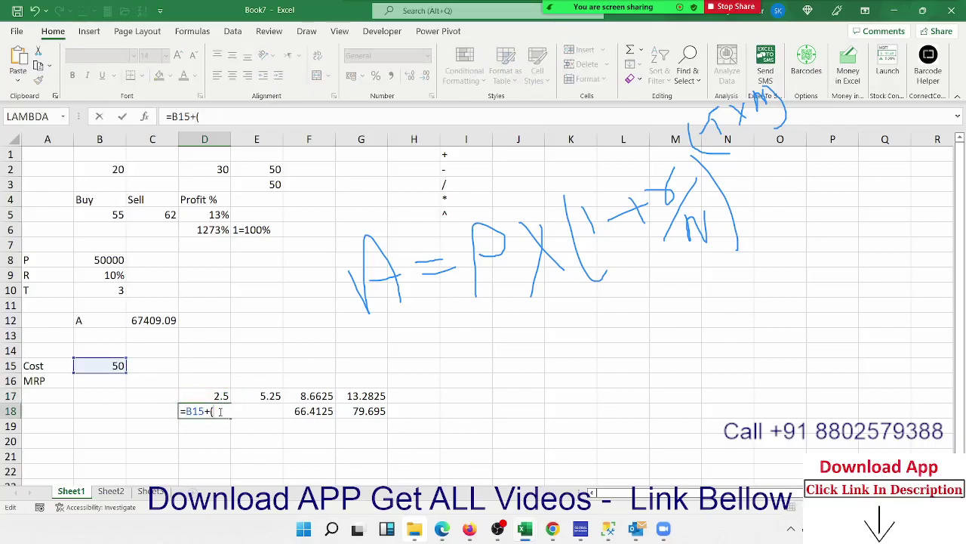
type(")")
type("B15*5%")
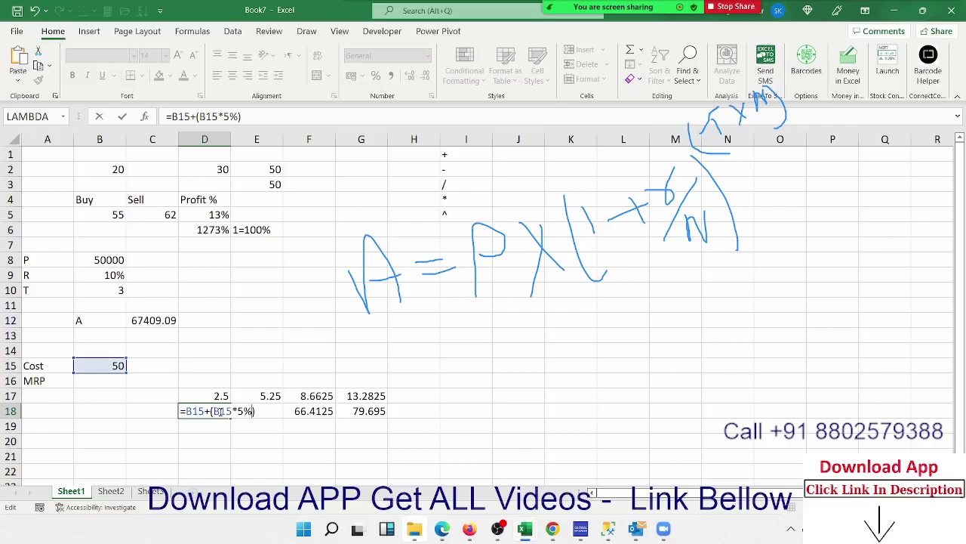
key("Return")
key("Up")
key("Up")
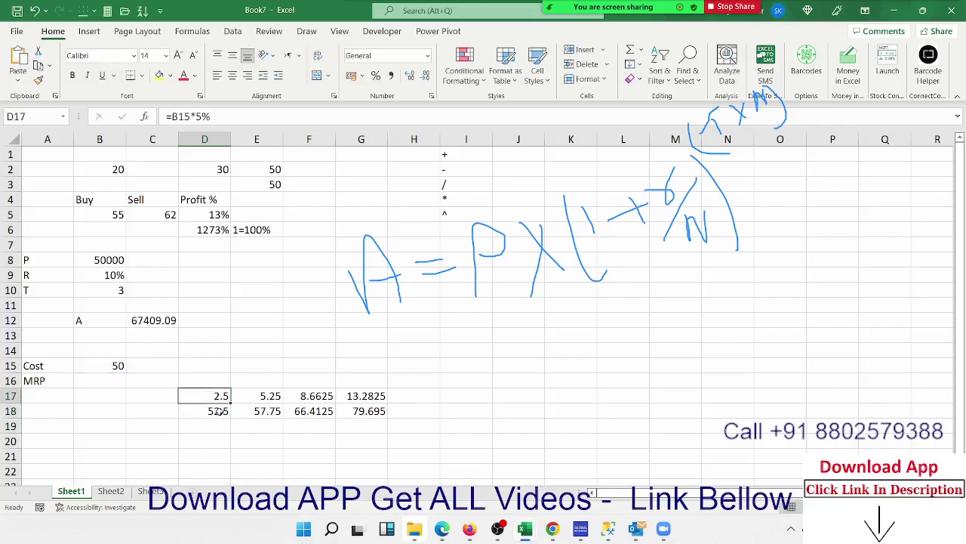
key("Delete")
Step: Select and copy the whole D18 formula text
left_click(218, 411)
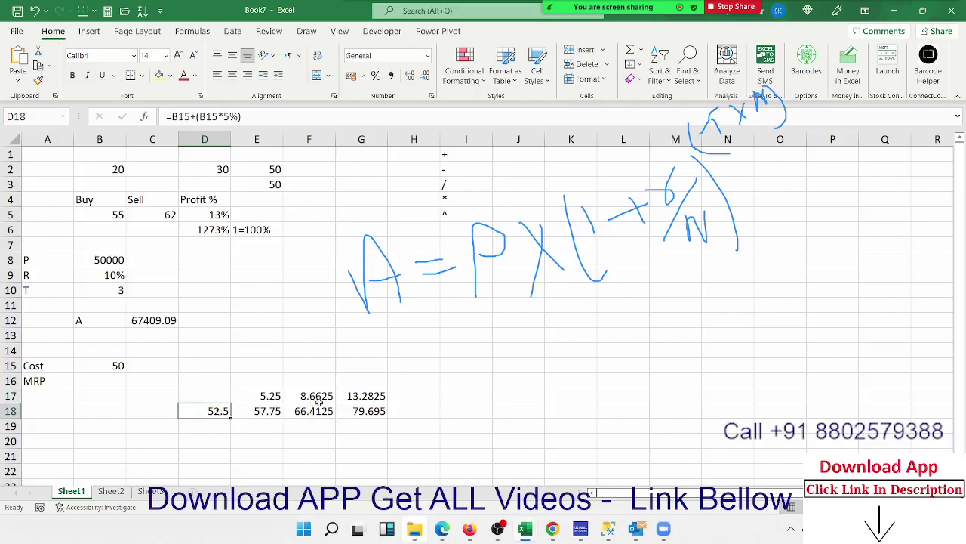
double_click(214, 410)
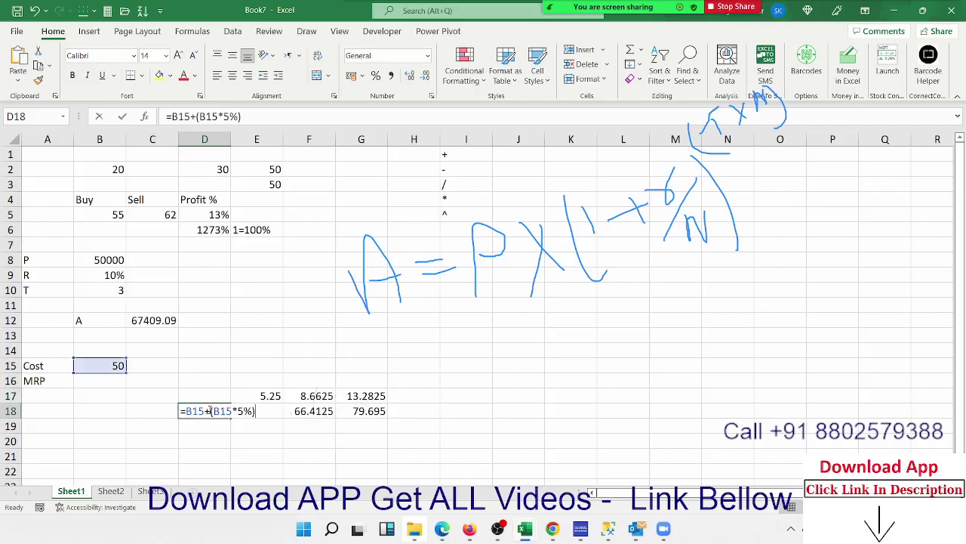
left_click_drag(188, 411, 257, 412)
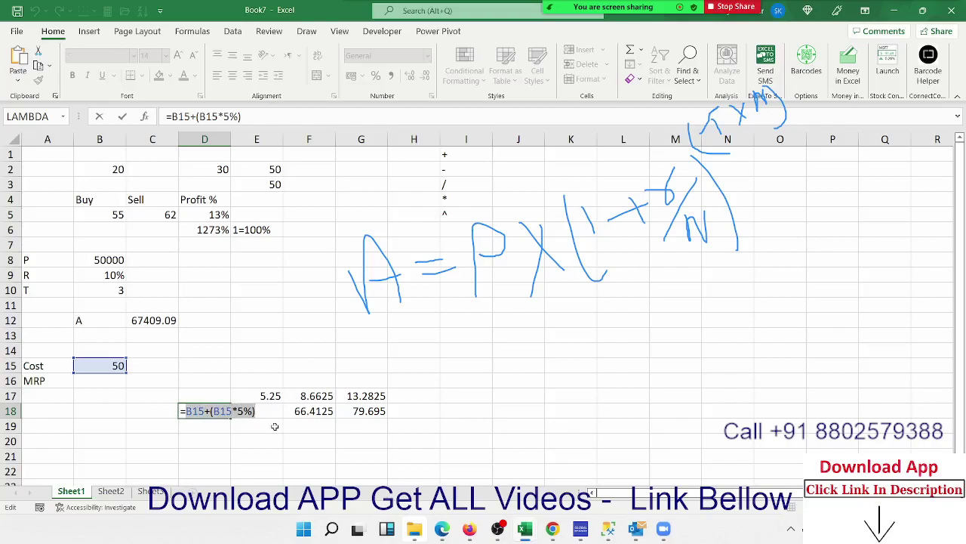
key("Escape")
Step: Replace the D18 references in E17 and E18 with (B15+(B15*5%)), then clear D18
double_click(258, 397)
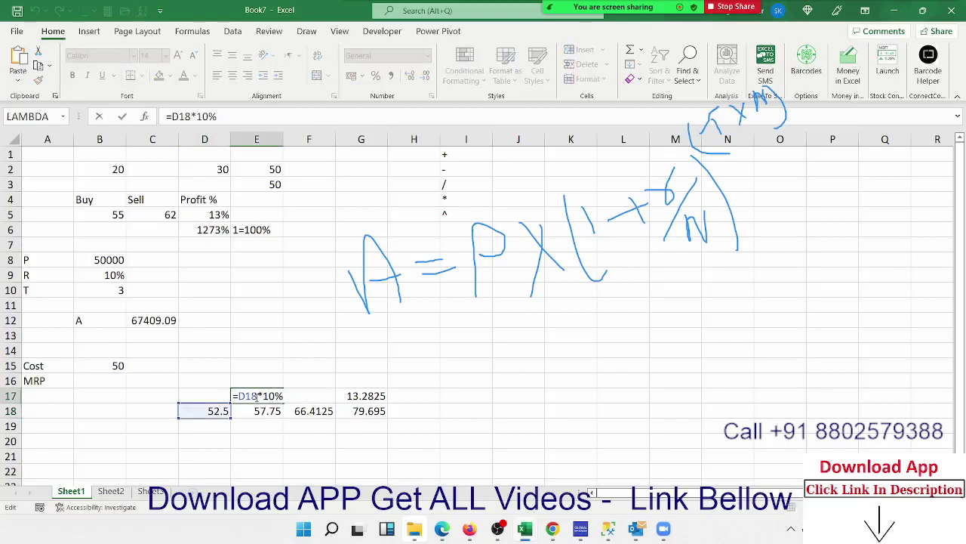
double_click(258, 396)
type("()")
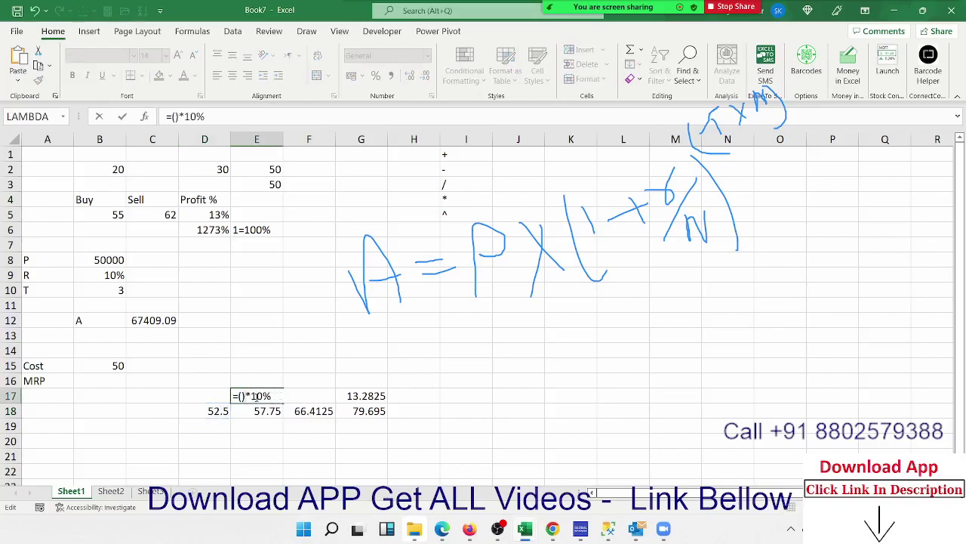
type("B15+(B15*5%)")
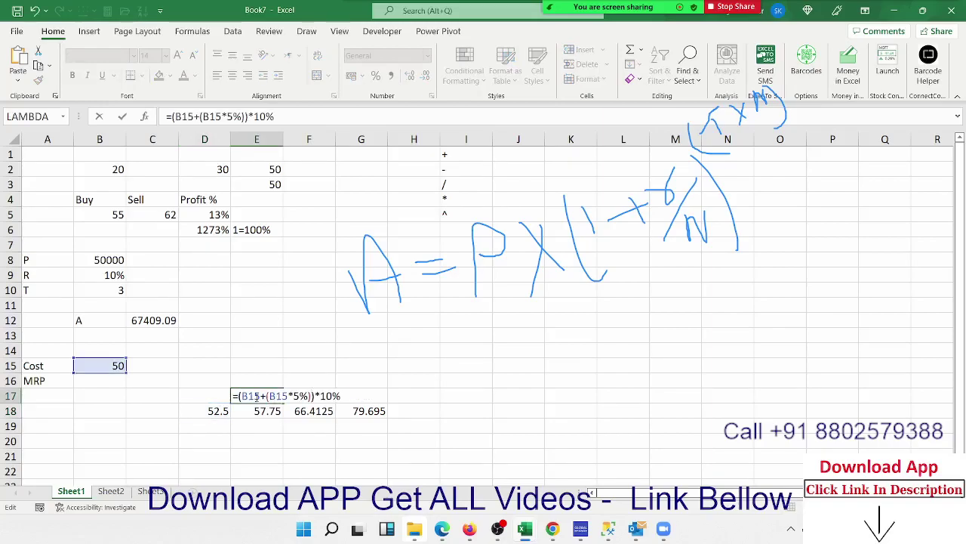
key("Return")
double_click(260, 413)
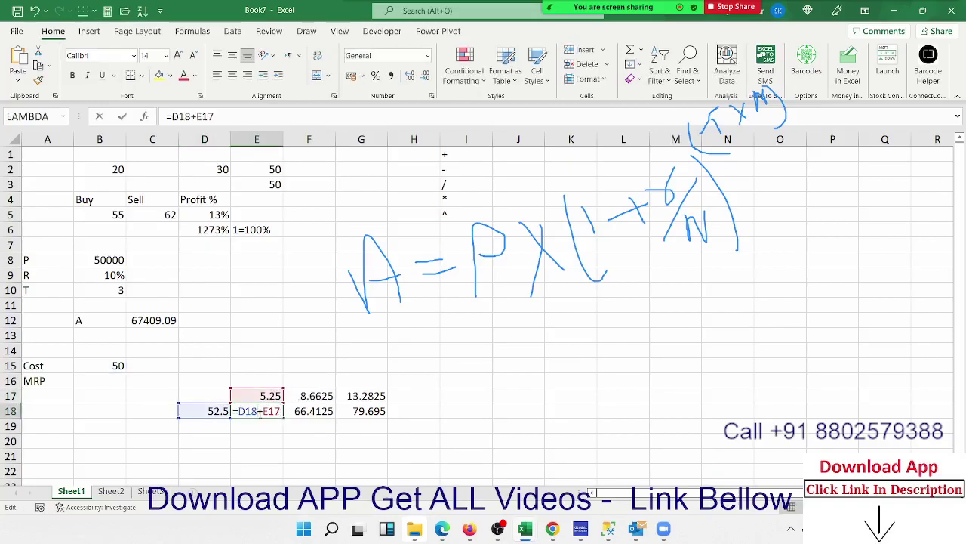
double_click(248, 411)
type("(")
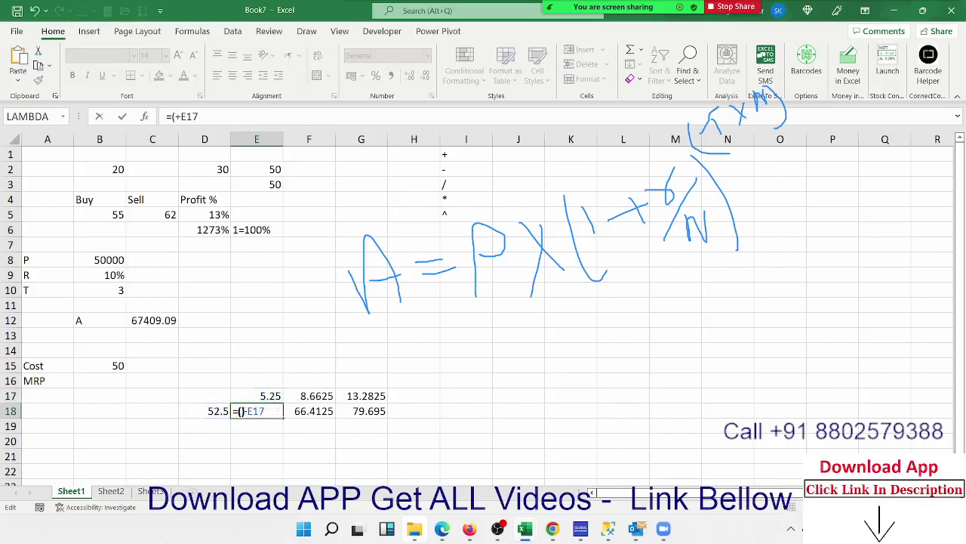
type(")")
type("B15+(B15*5%)")
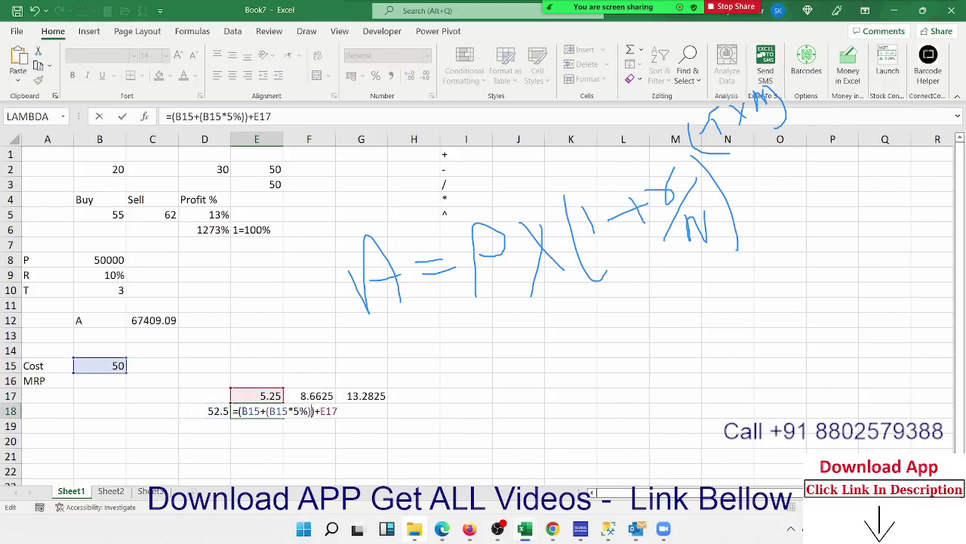
key("Return")
key("Left")
key("Delete")
Step: Rewrite E18 as =(B15+(B15*5%))+((B15+(B15*5%))*10%), still giving 57.75
key("Right")
key("Up")
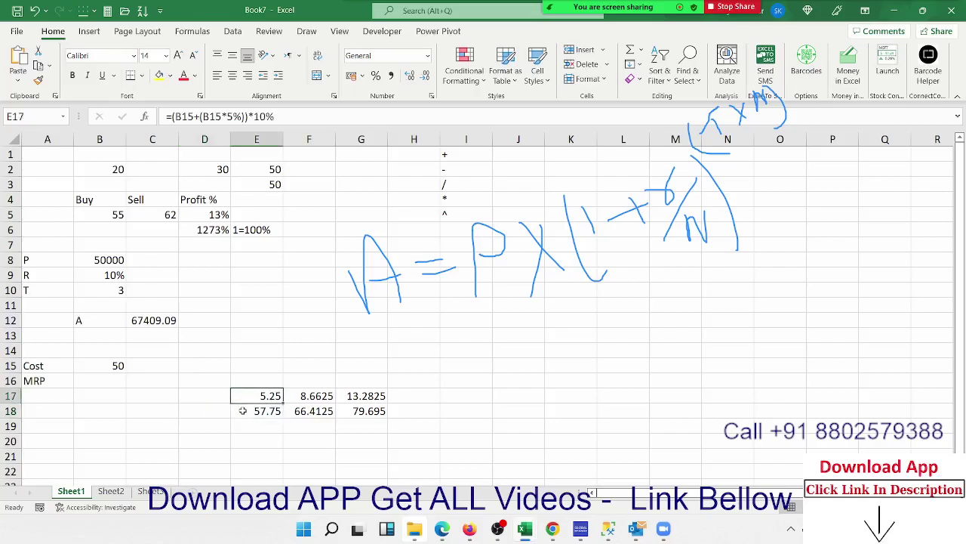
double_click(249, 395)
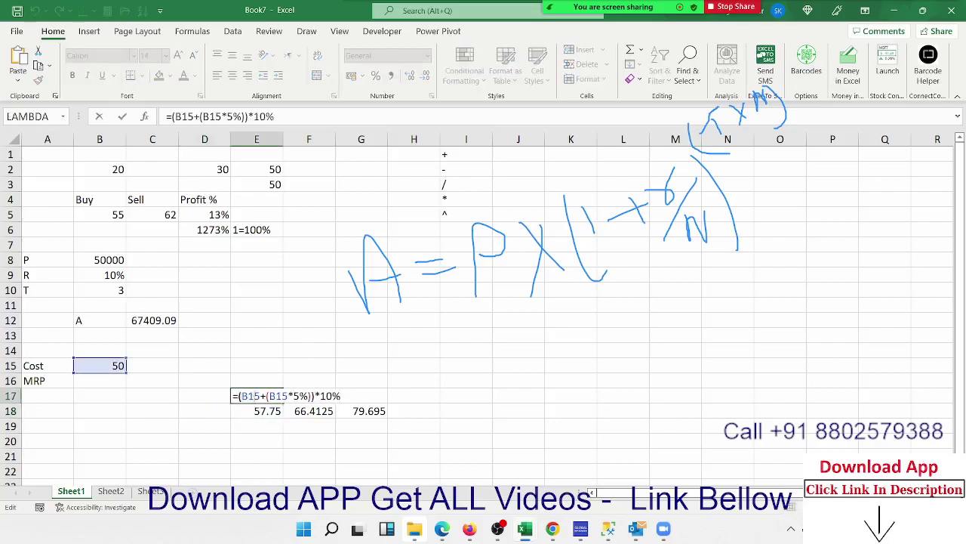
key("Return")
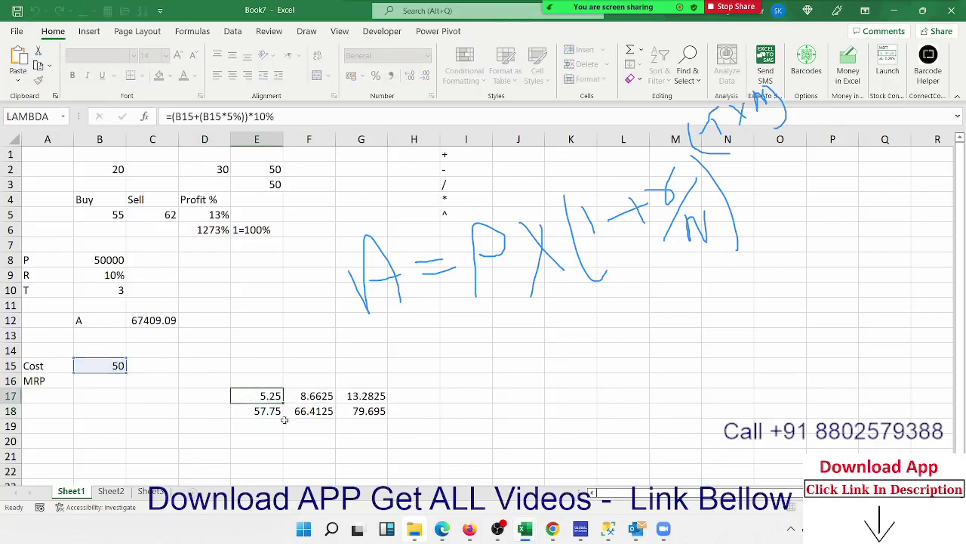
double_click(272, 412)
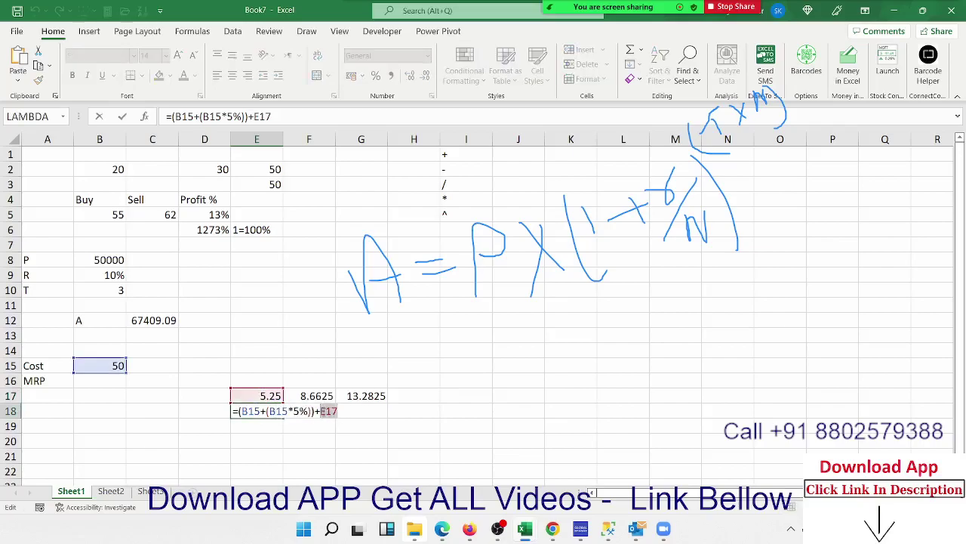
key("BackSpace")
key("BackSpace")
key("BackSpace")
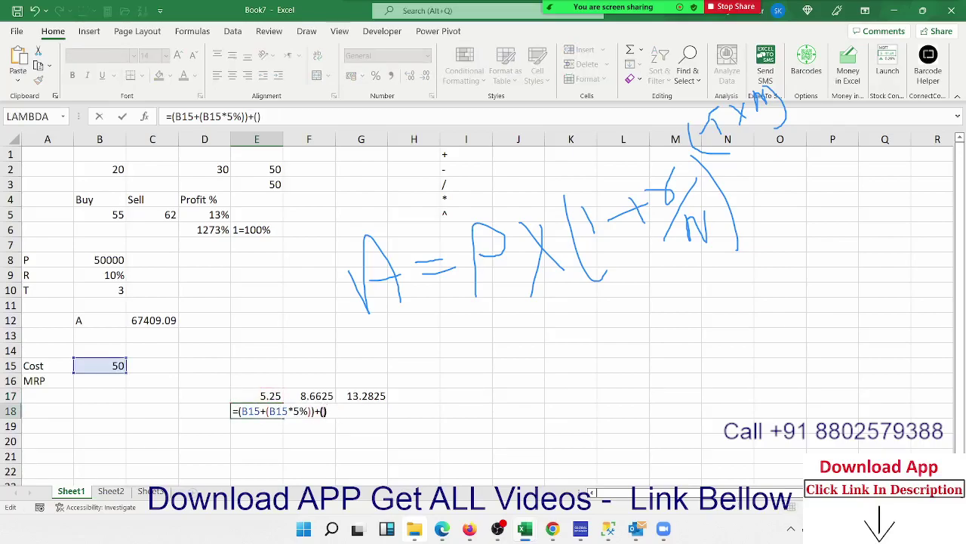
type("((B15+(B15*5%))*10%)")
key("Return")
key("Up")
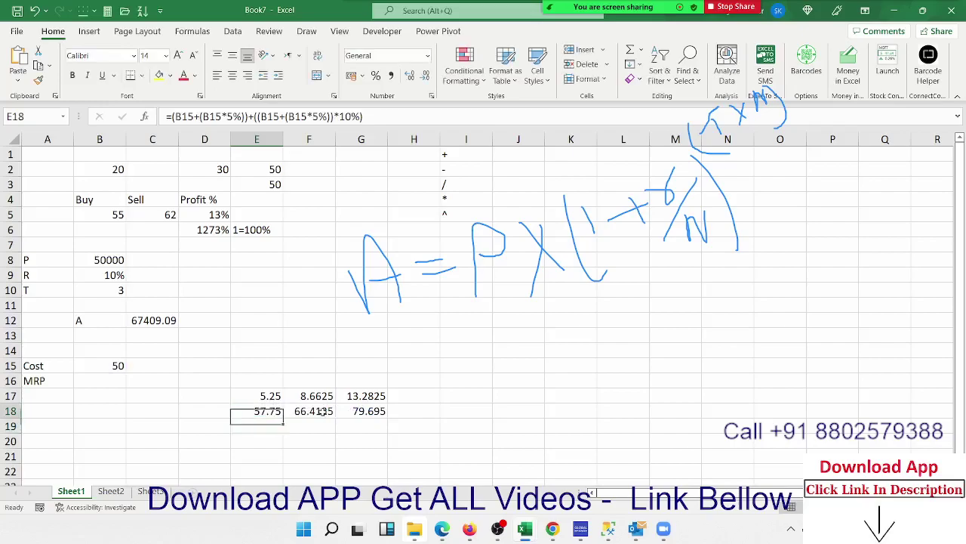
Step: Clear the 5.25 helper value in E17 and copy E18's formula
key("Up")
key("Delete")
key("Down")
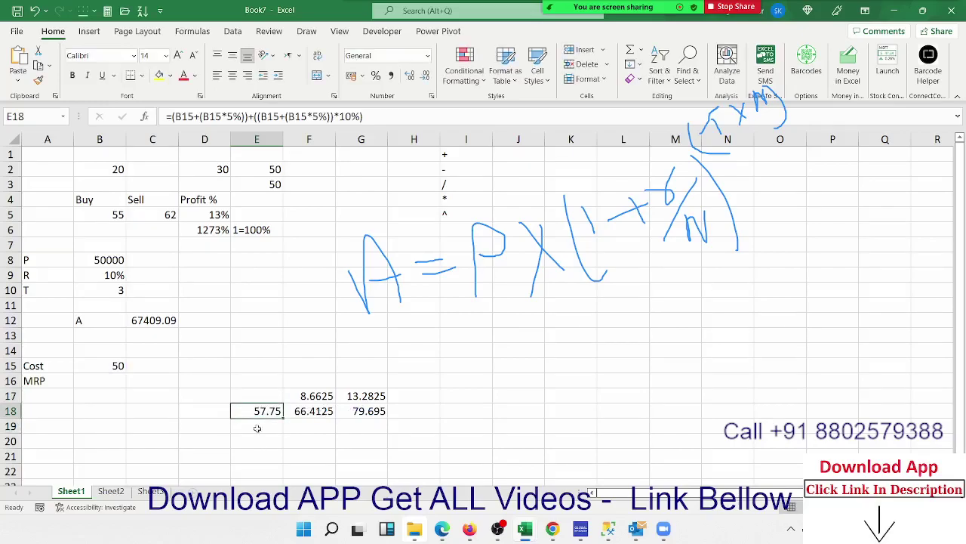
double_click(258, 413)
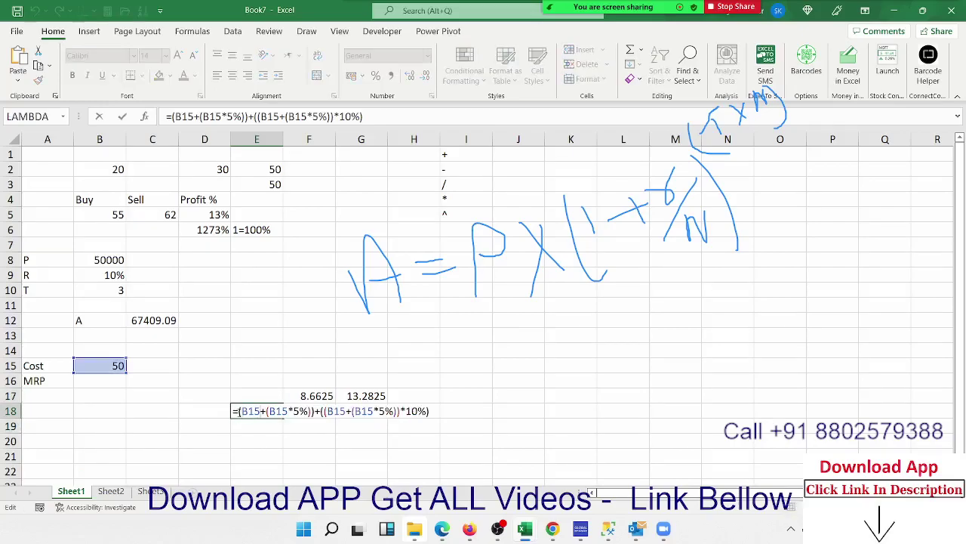
key("Escape")
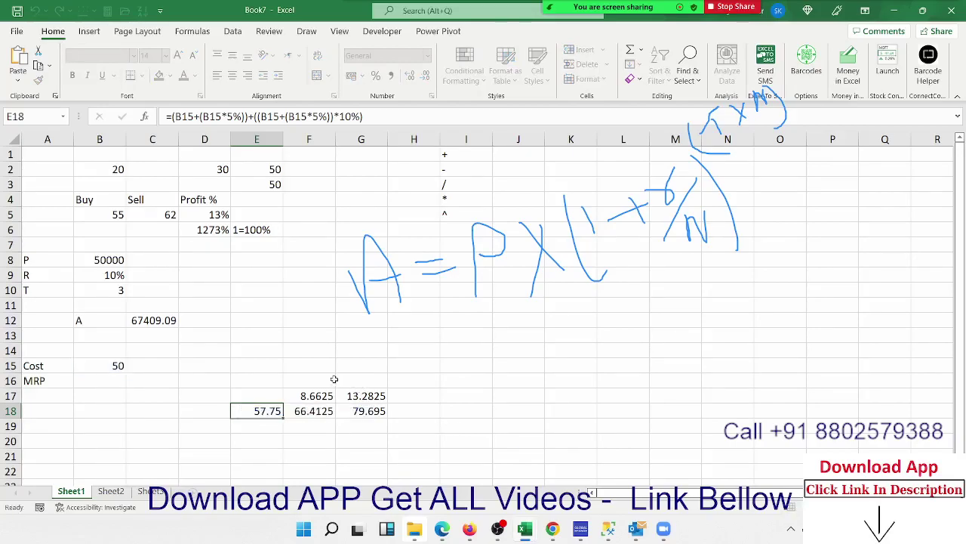
Step: In F17's formula, replace the E18 reference with E18's formula in parentheses
double_click(320, 394)
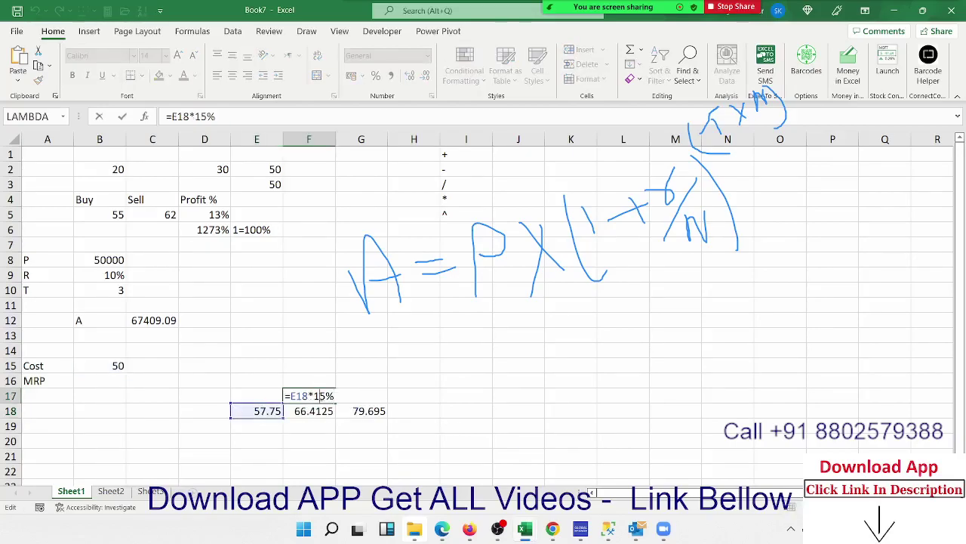
double_click(300, 396)
type("()")
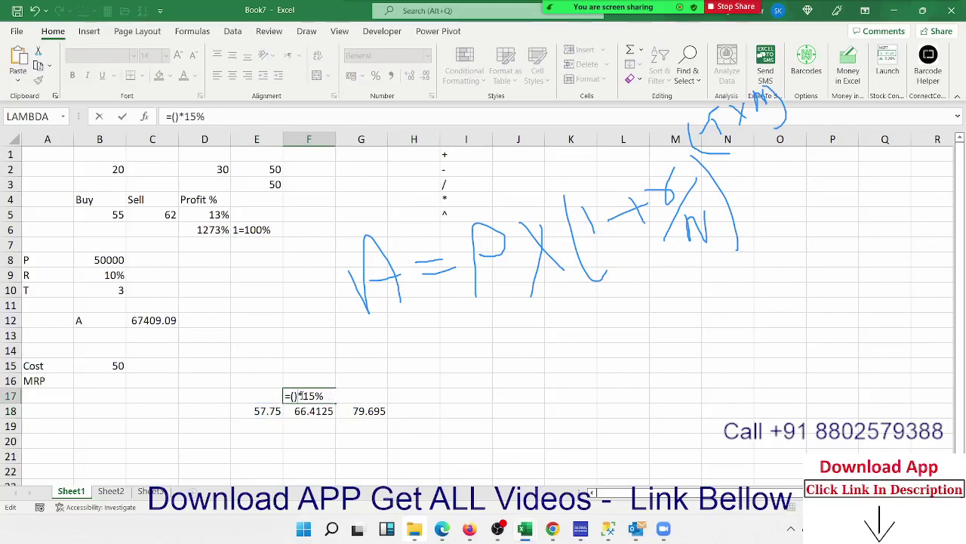
type("(B15+(B15*5%))+((B15+(B15*5%))*10%)")
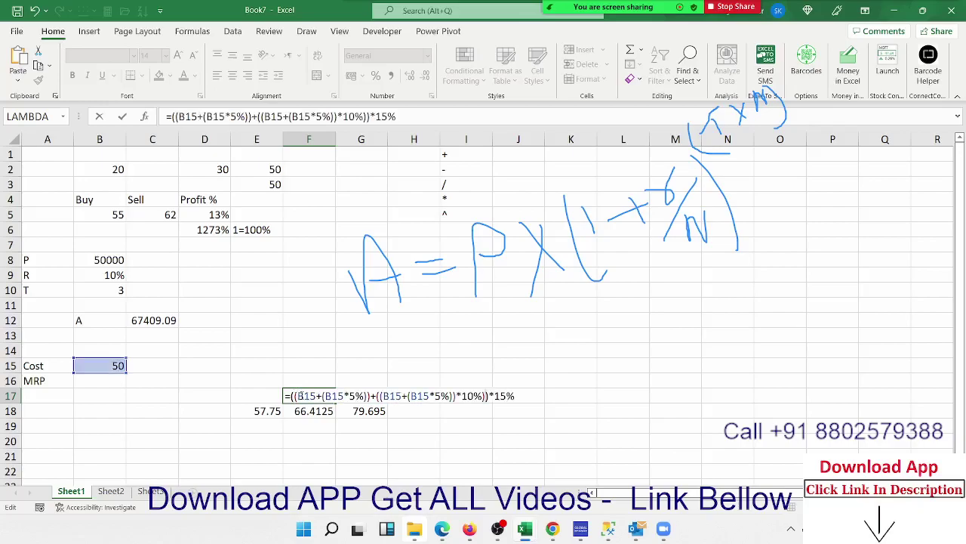
key("Return")
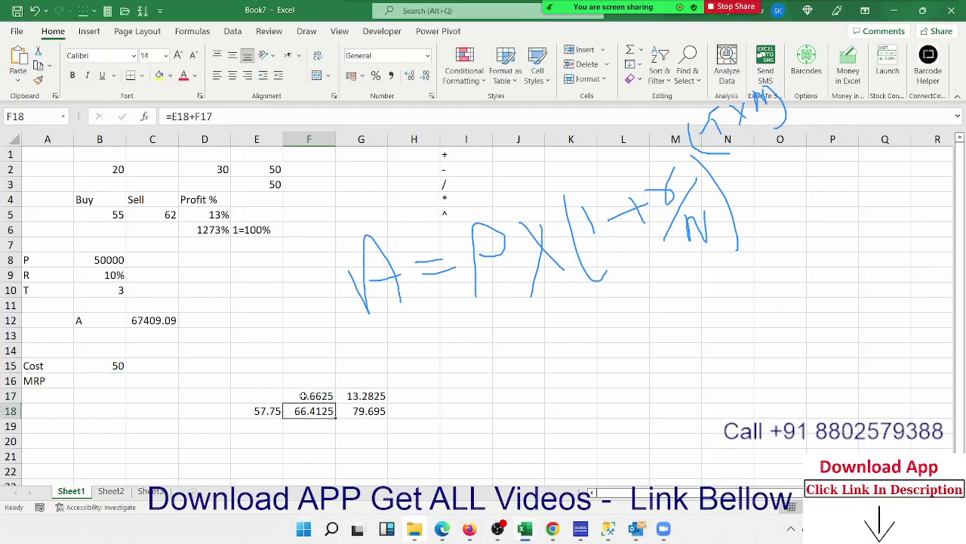
Step: In F18's formula, replace the E18 reference with E18's formula in parentheses
double_click(313, 412)
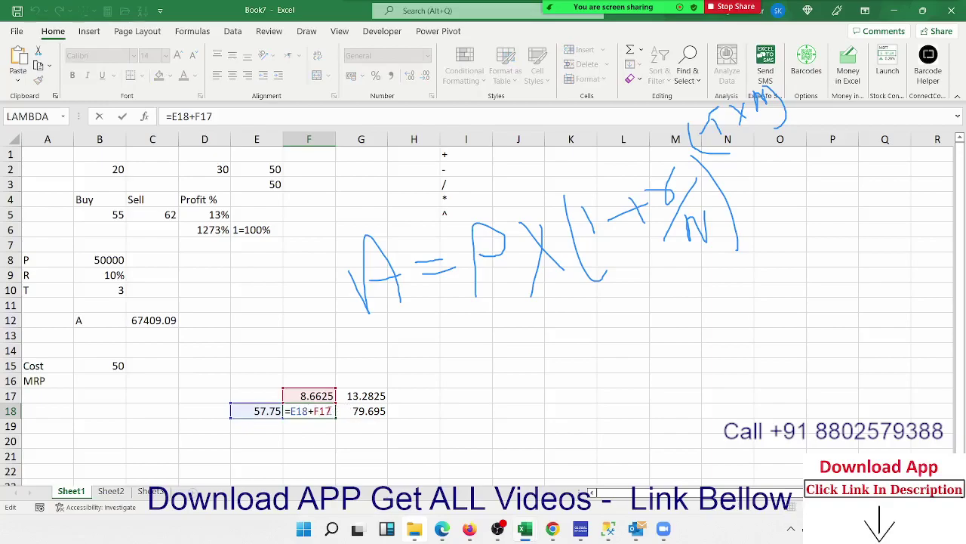
left_click_drag(313, 411, 332, 410)
left_click_drag(291, 411, 306, 410)
type("()")
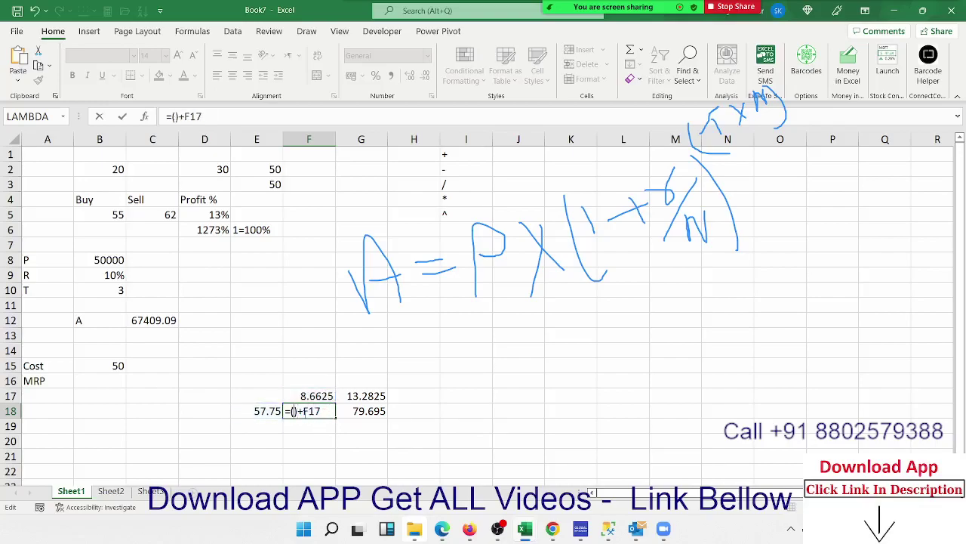
type("(B15+(B15*5%))+((B15+(B15*5%))*10%)")
key("Return")
Step: Clear the 57.75 helper value from E18
key("Up")
key("Left")
key("Delete")
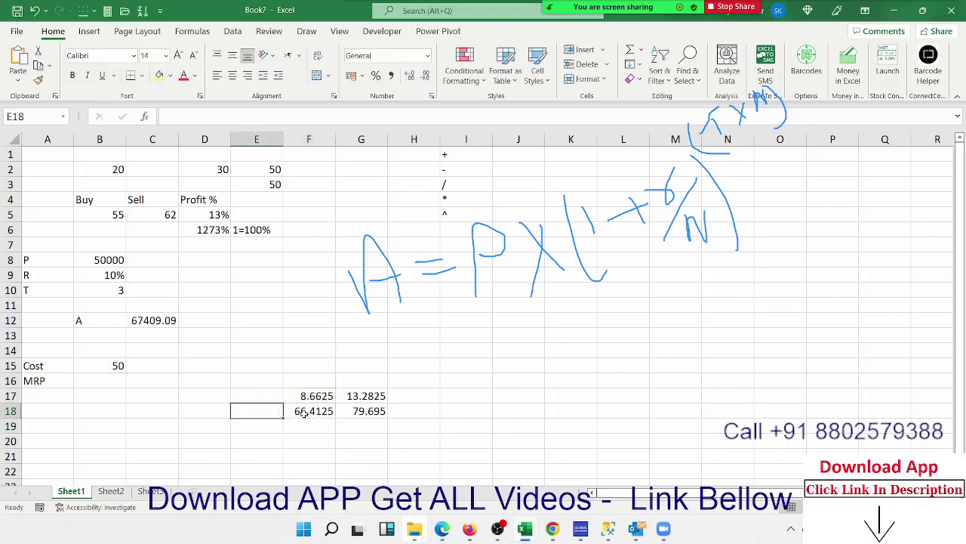
Step: Copy the full formula text from F17
left_click(309, 396)
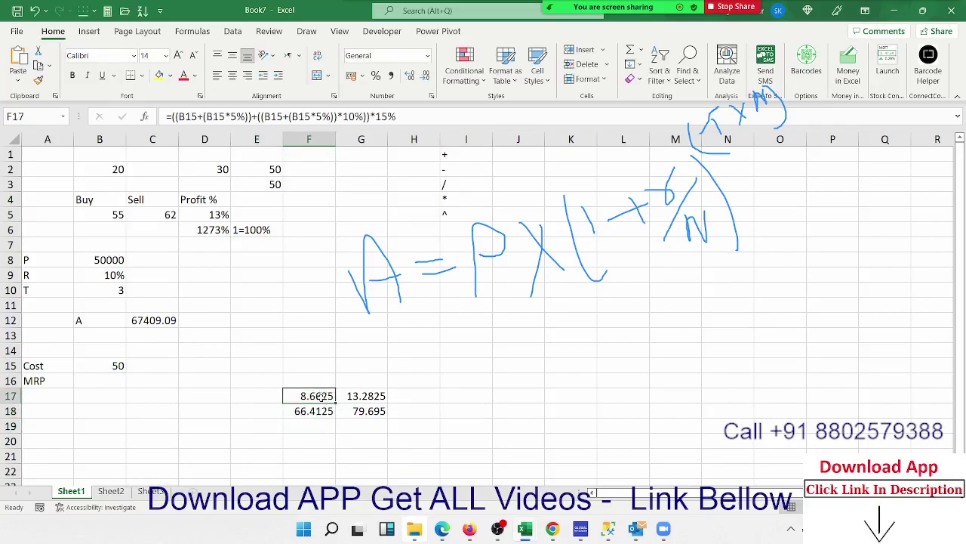
double_click(321, 395)
left_click_drag(294, 396, 614, 400)
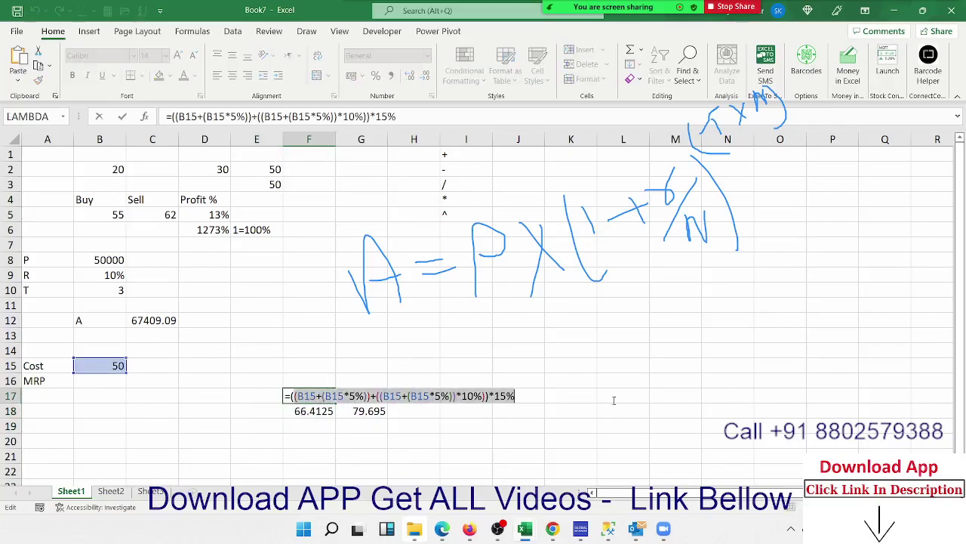
left_click_drag(291, 396, 456, 396)
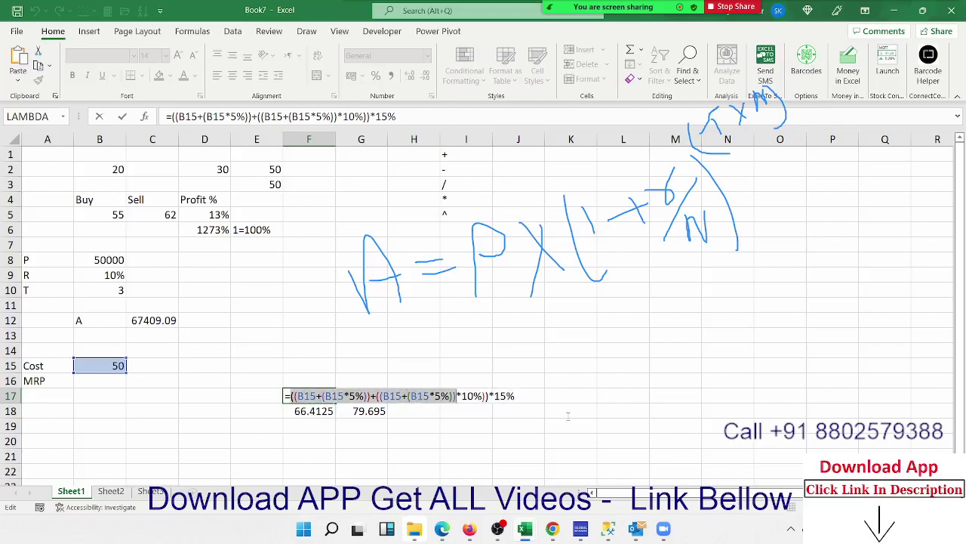
left_click_drag(567, 416, 613, 418)
key("ctrl+c")
key("Escape")
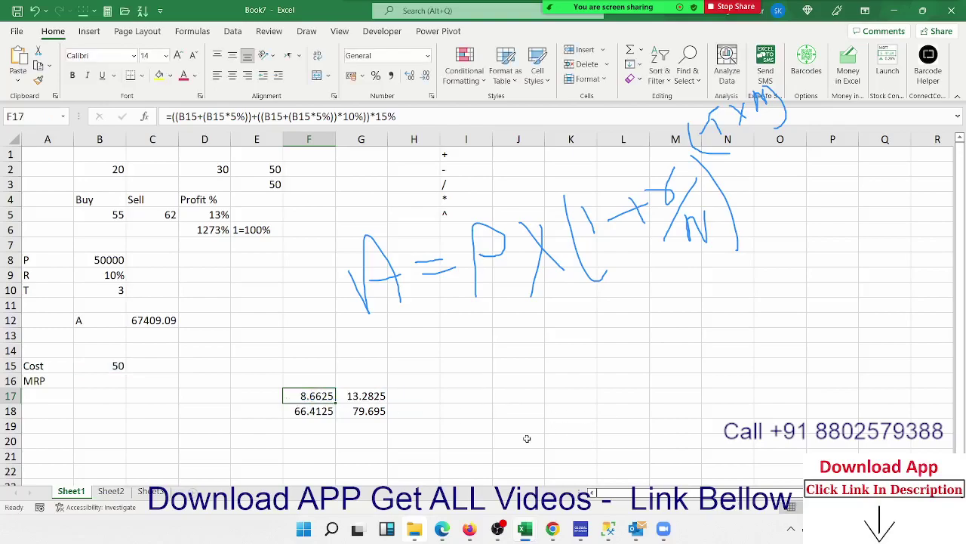
Step: Substitute F17's formula in parentheses for the F17 reference in F18's formula
left_click(316, 405)
key("F2")
key("BackSpace")
key("BackSpace")
key("BackSpace")
type("+F17")
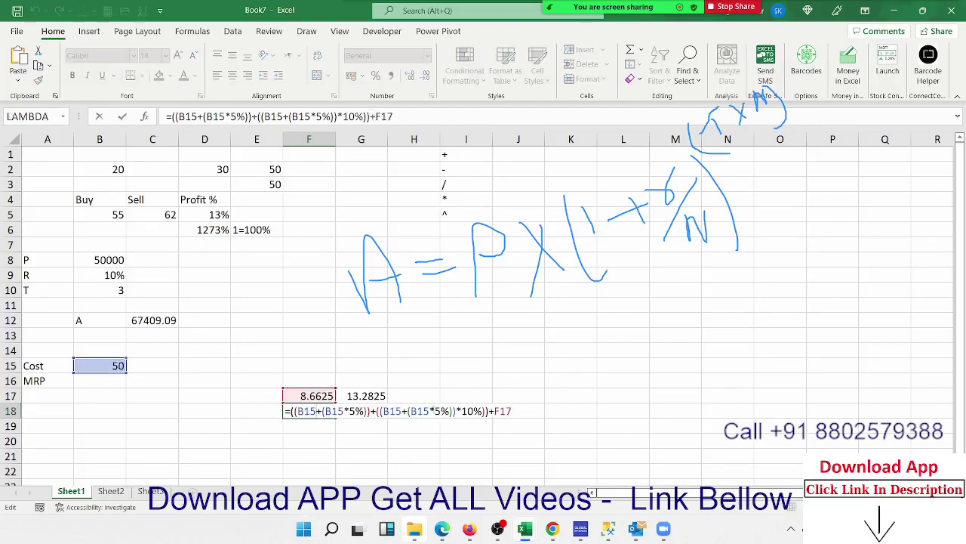
key("shift+Left")
key("shift+Left")
key("shift+Left")
type("(")
key("ctrl+v")
type(")")
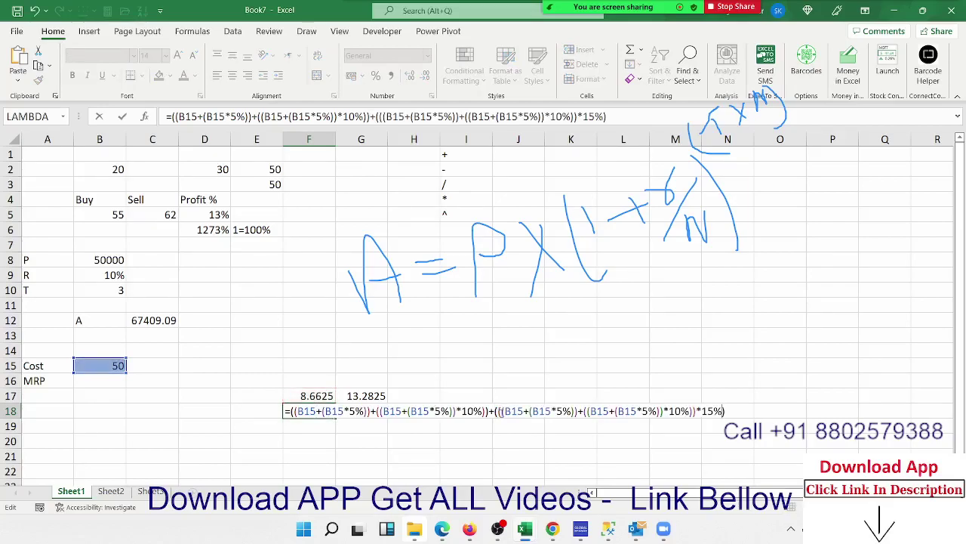
key("Return")
Step: Clear the F17 helper value, then review and copy F18's formula
key("Up")
key("Up")
key("Delete")
key("Down")
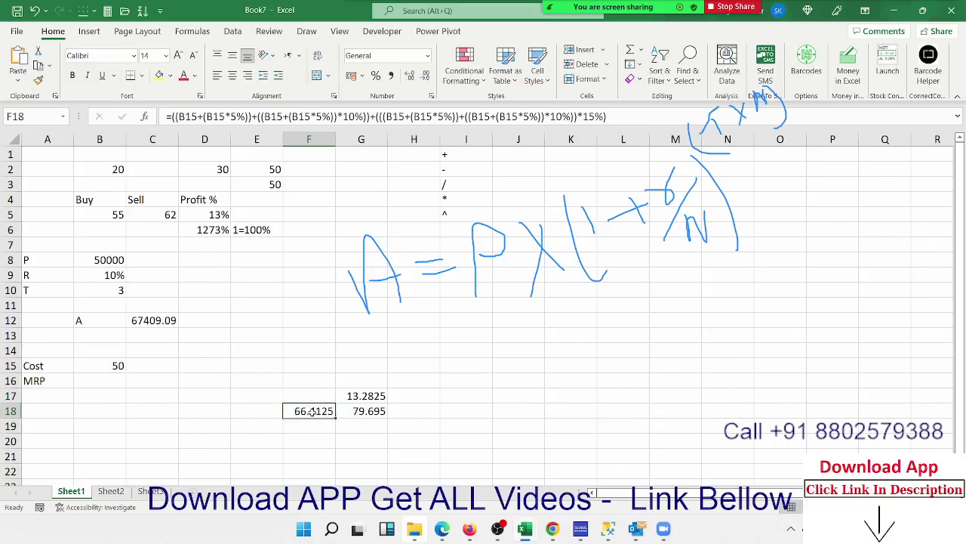
double_click(312, 411)
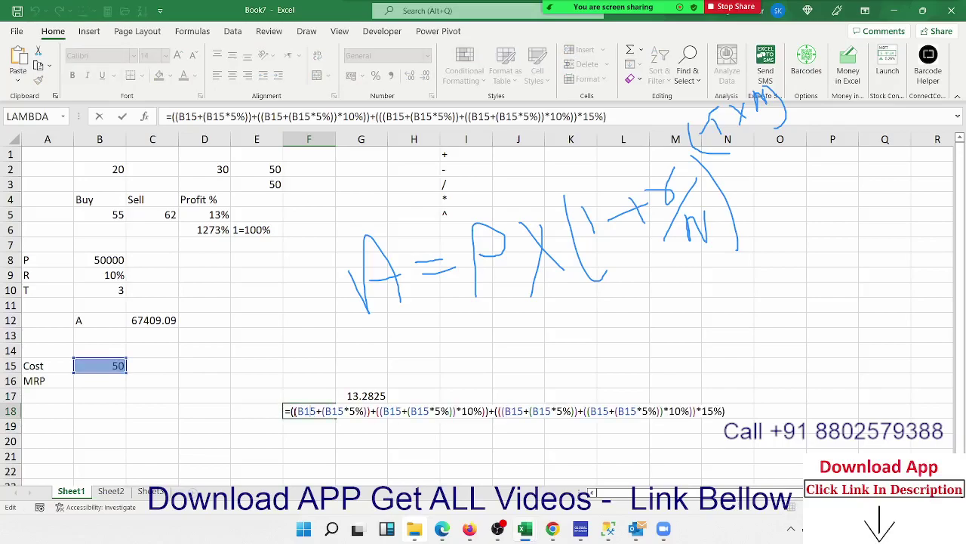
key("ctrl+a")
key("ctrl+c")
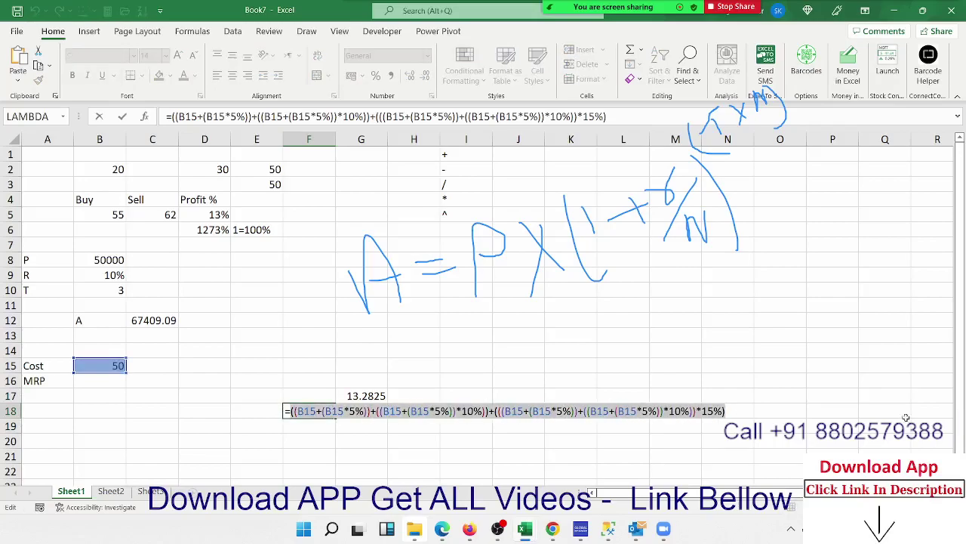
key("Escape")
Step: Paste F18's formula inside parentheses in G17's formula
double_click(360, 397)
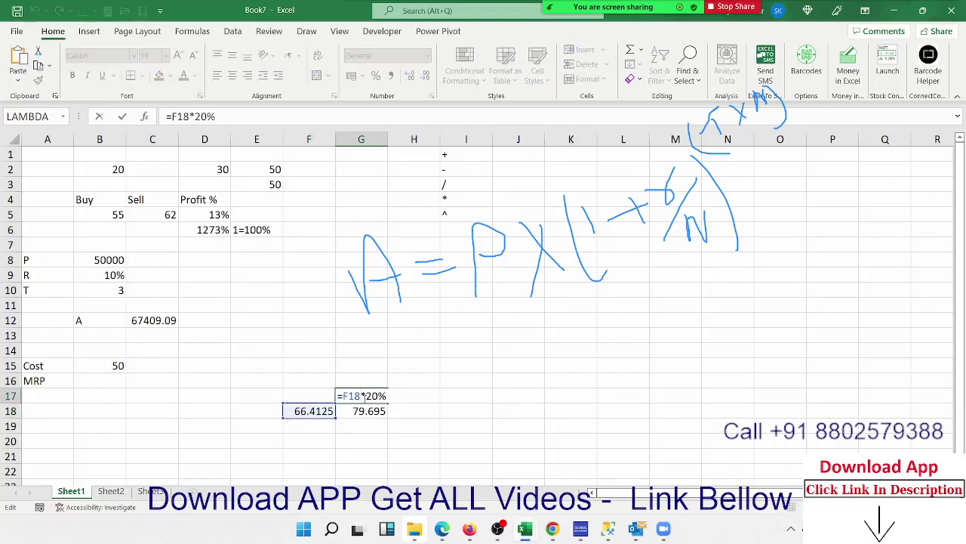
type("(")
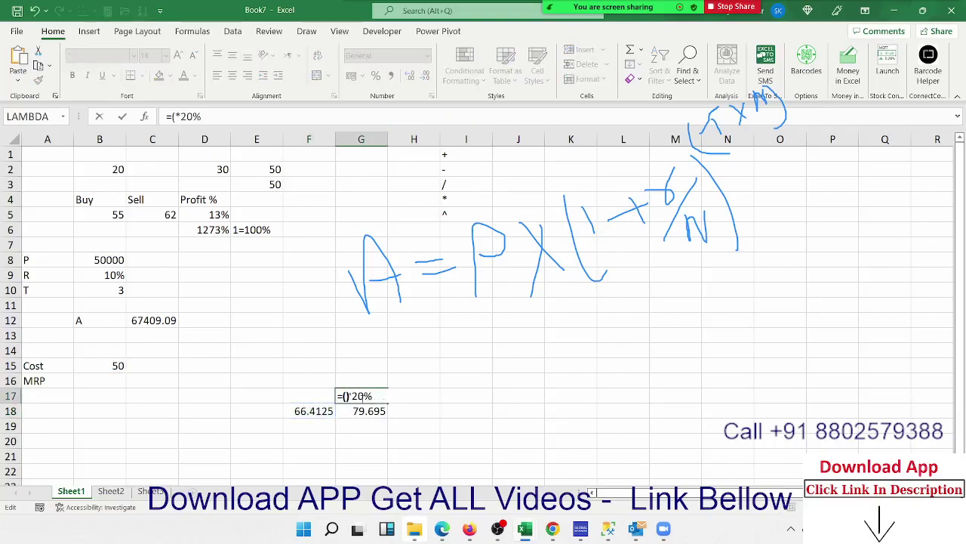
type(")")
key("ctrl+v")
key("Return")
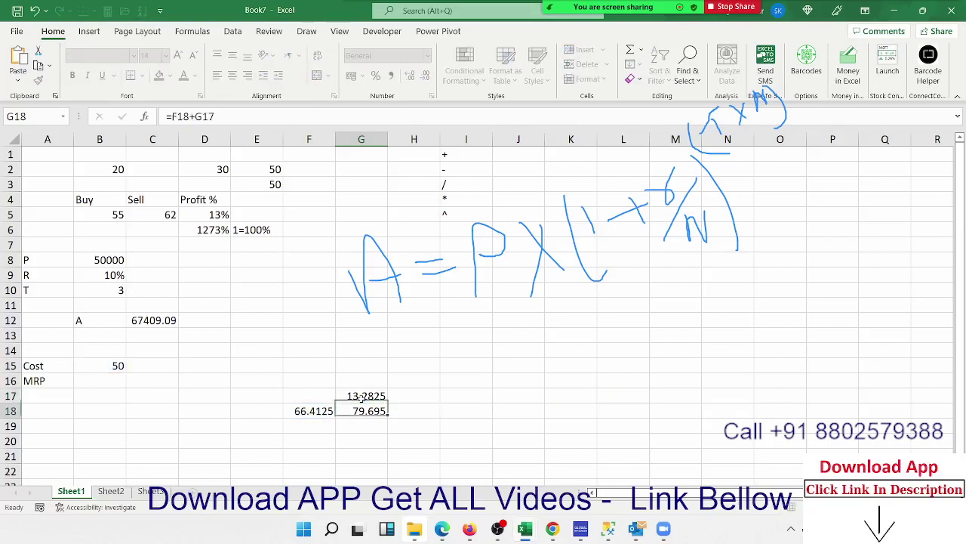
Step: In G18's formula, replace the F18 reference with F18's formula in parentheses
double_click(362, 411)
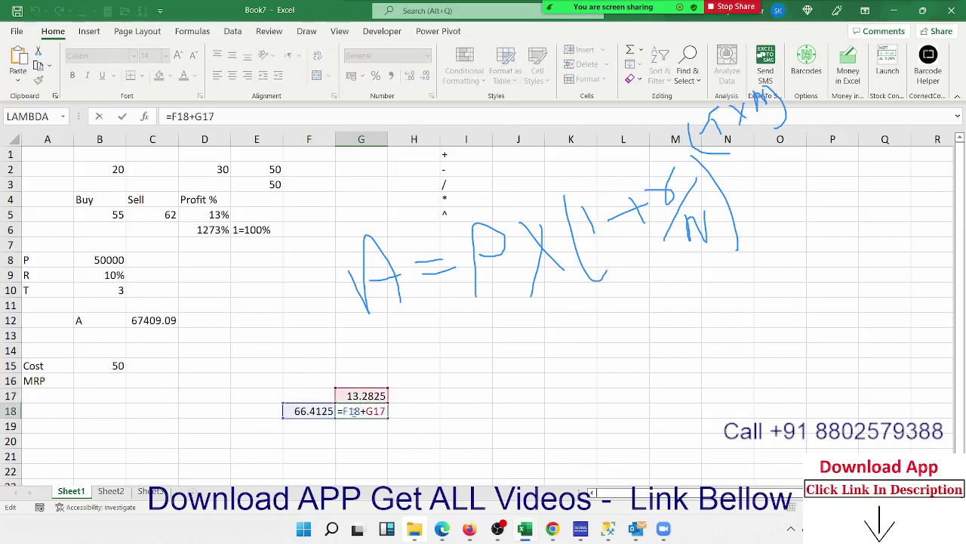
double_click(352, 410)
type("(")
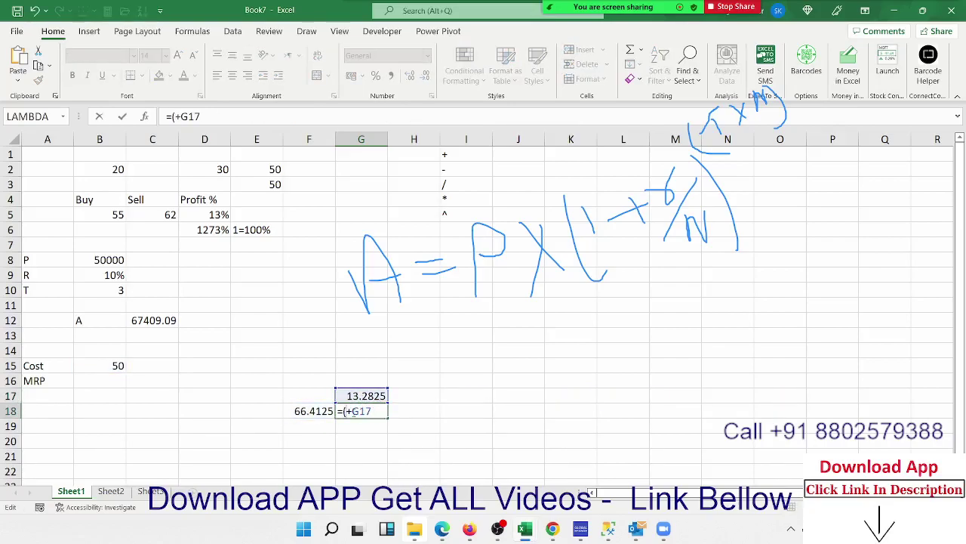
type(")")
key("ctrl+v")
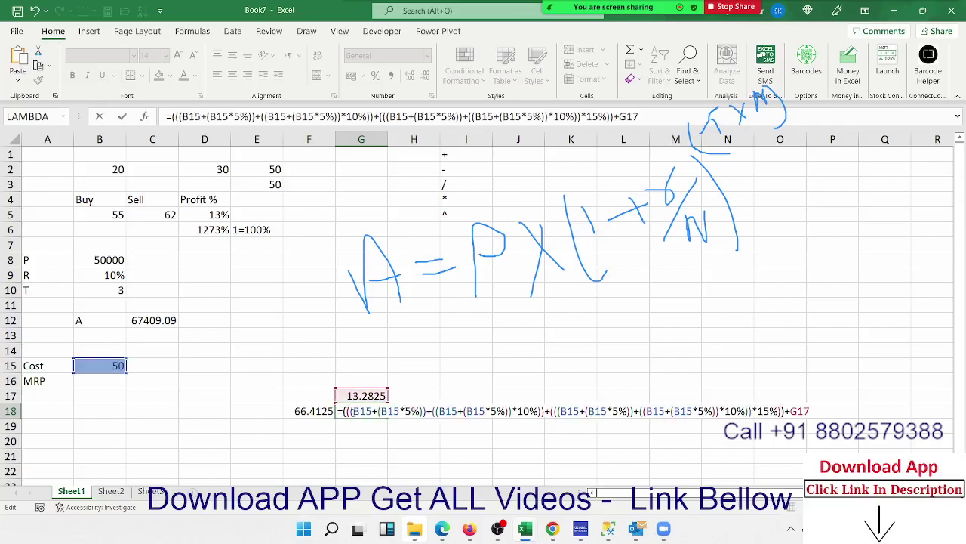
key("Return")
Step: Copy G17's full expanded formula
key("Up")
key("Left")
key("Right")
key("Up")
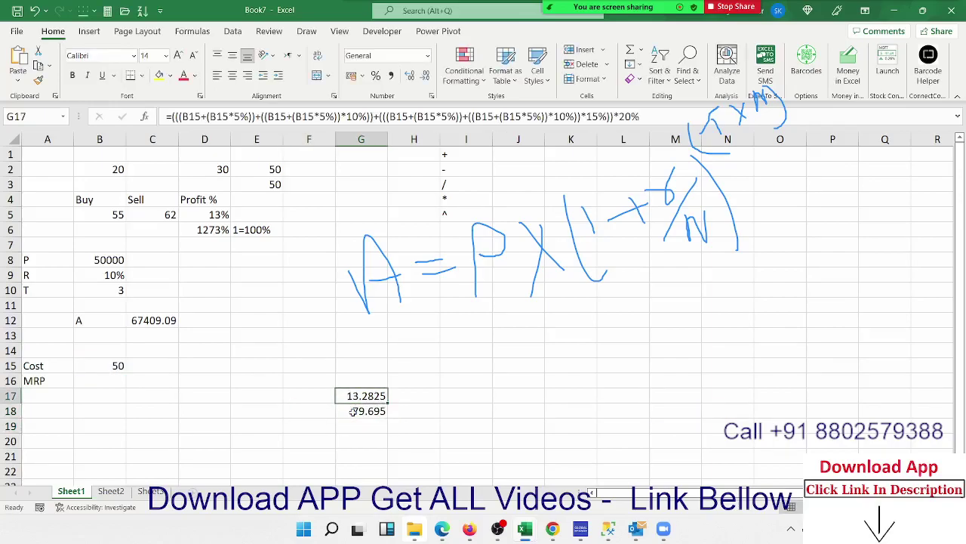
double_click(362, 398)
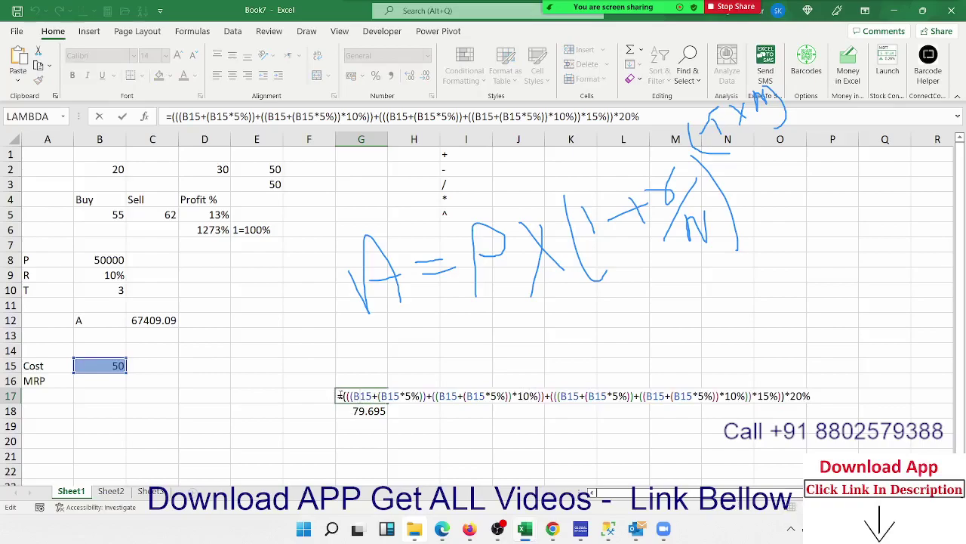
key("Return")
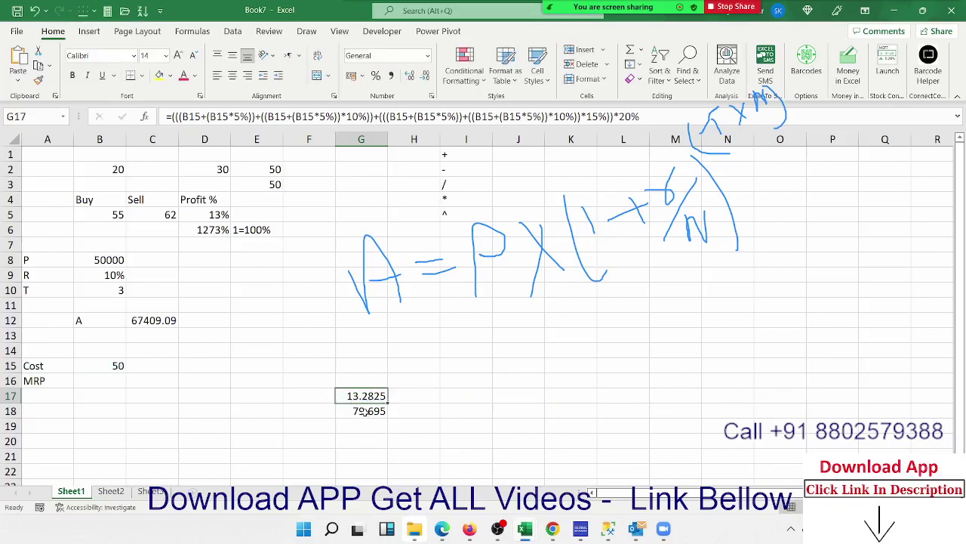
Step: Replace the G17 reference in G18's formula with G17's formula
double_click(364, 411)
double_click(795, 411)
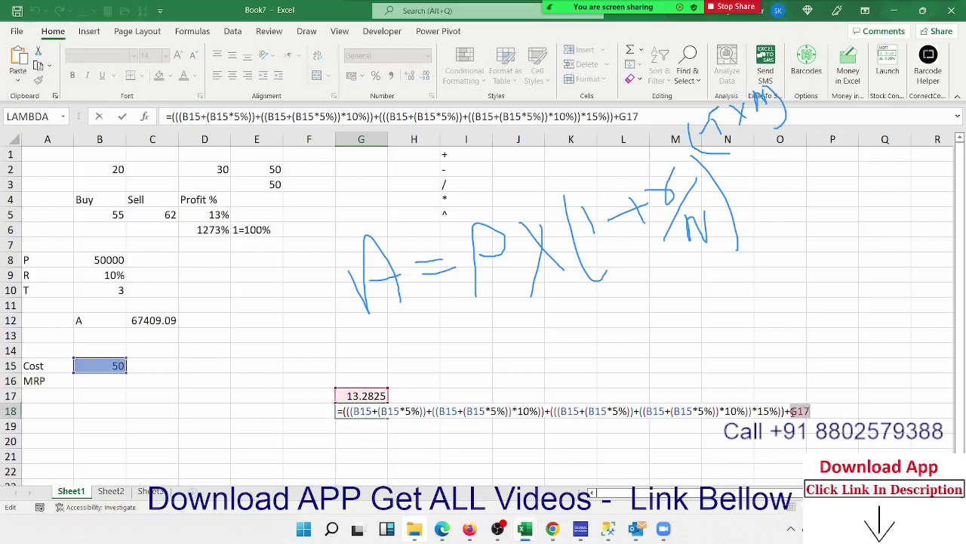
type("(((B15+(B15*5%))+((B15+(B15*5%))*10%))+(((B15+(B15*5%))+((B15+(B15*5%))*10%))*15%))*20%")
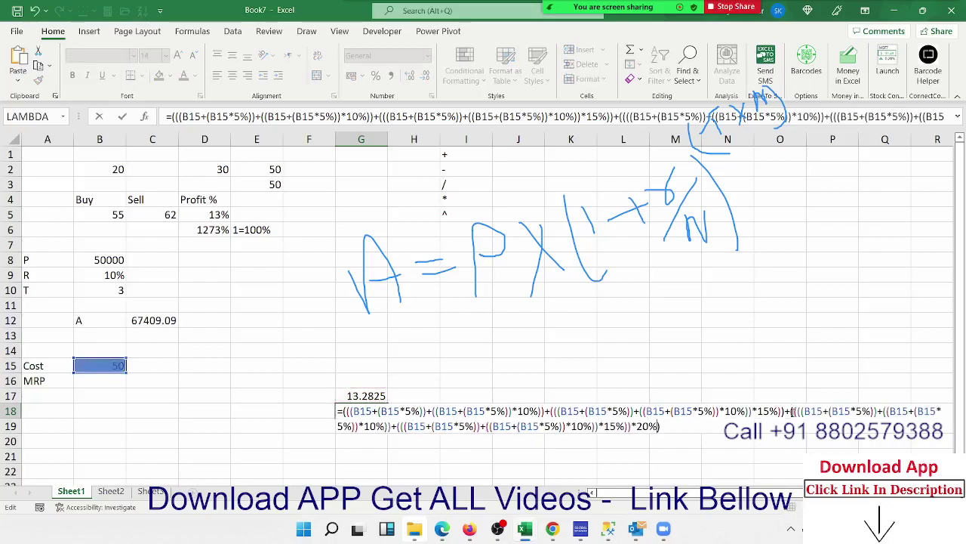
key("ctrl+Return")
Step: Clear the G17 helper value and take G18's finished formula for moving
key("Up")
key("Delete")
key("Down")
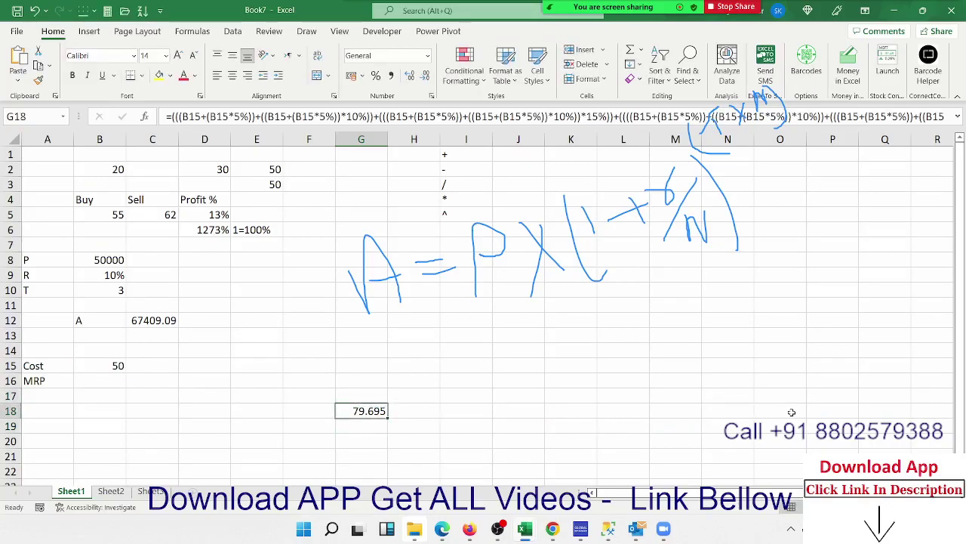
key("ctrl+c")
key("Left")
key("Left")
key("Left")
key("Left")
key("Left")
Step: Paste the self-contained formula into MRP cell B16 and review it, showing 79.695
key("Up")
key("Up")
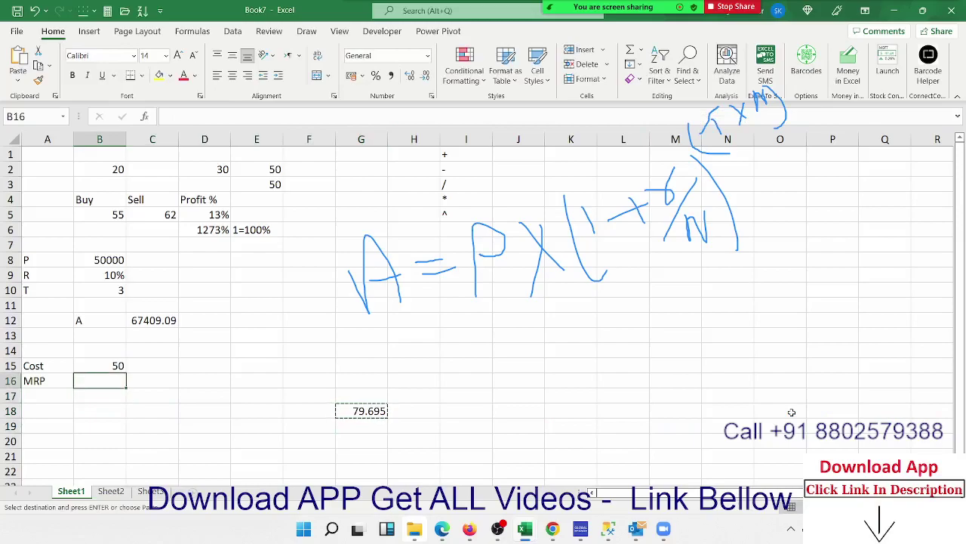
key("Return")
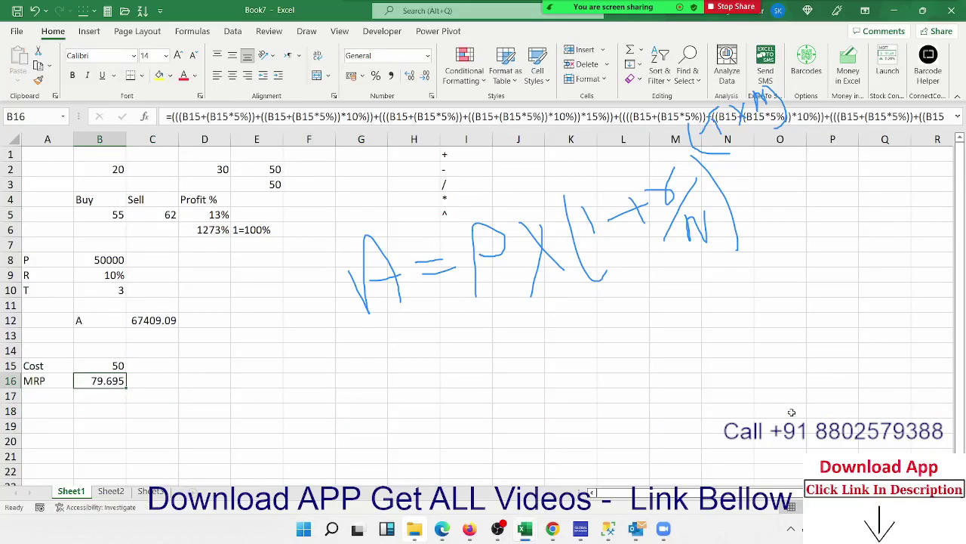
double_click(114, 383)
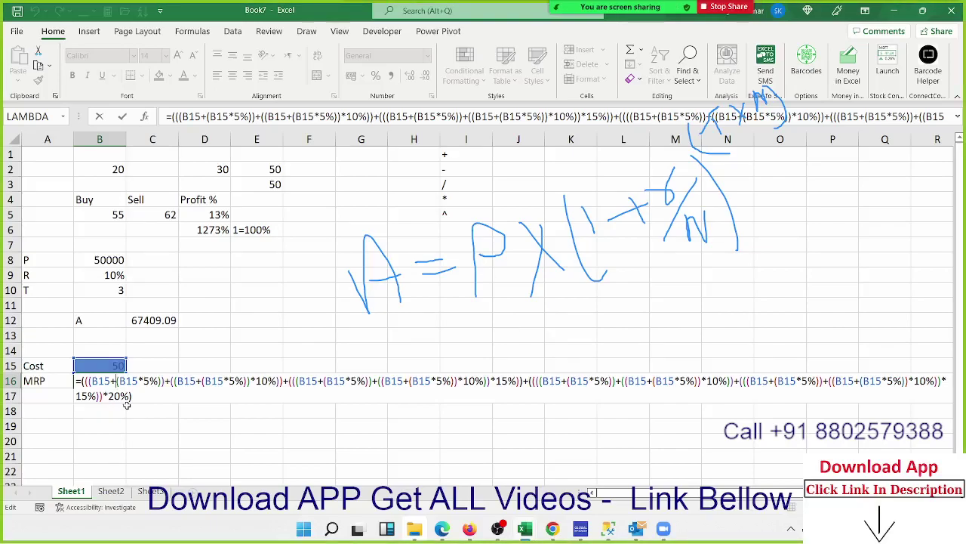
key("Return")
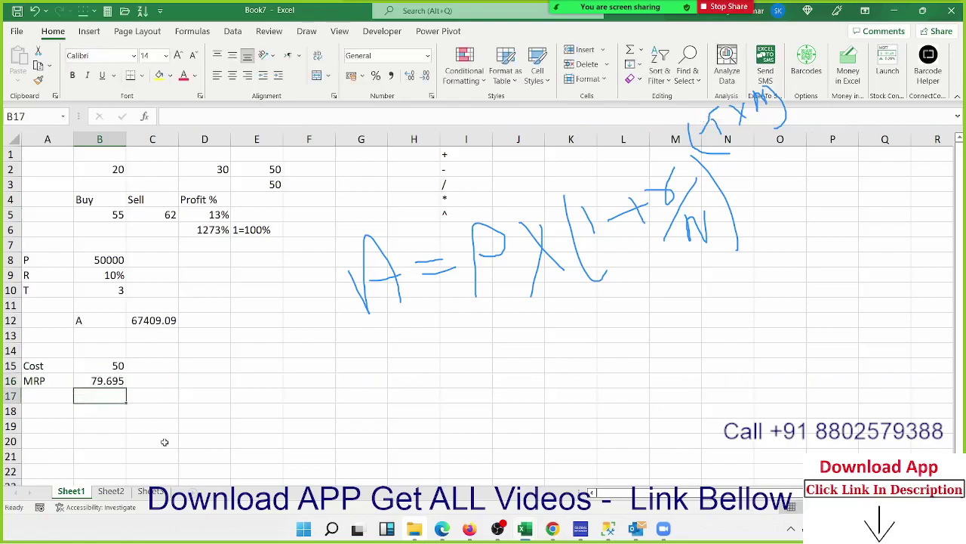
key("Up")
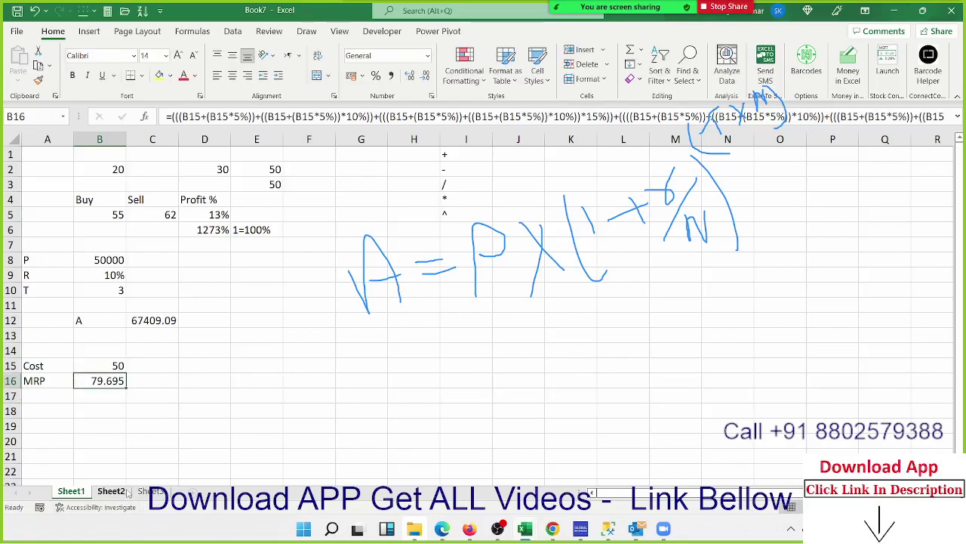
Step: On Sheet2, enter 85, 25, 63, 36, 63 and 36 down column A
left_click(113, 491)
type("85")
key("Return")
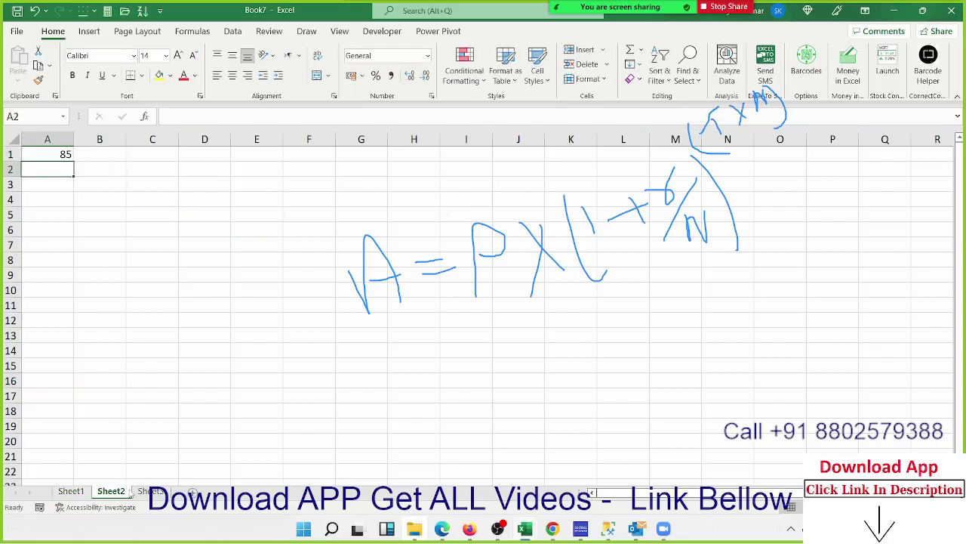
type("25")
key("Return")
type("63")
key("Return")
type("36")
key("Return")
type("63 ")
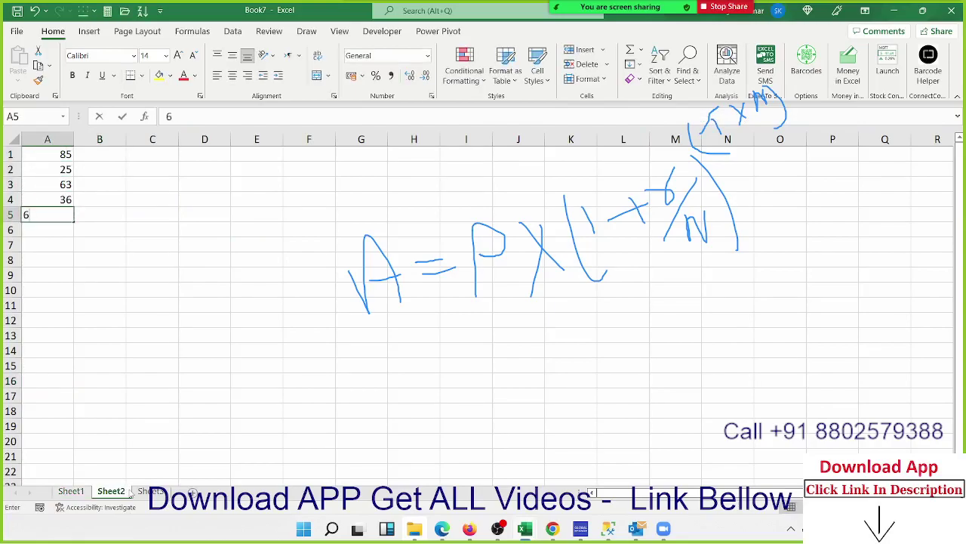
type("36")
key("Return")
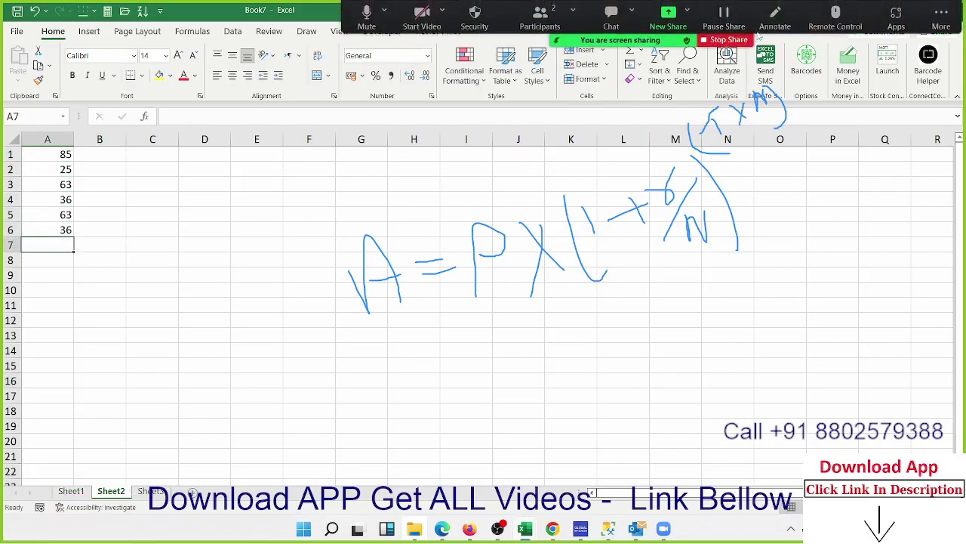
Step: Erase the handwritten on-screen annotations with Zoom's annotation tools
left_click(775, 19)
left_click(633, 72)
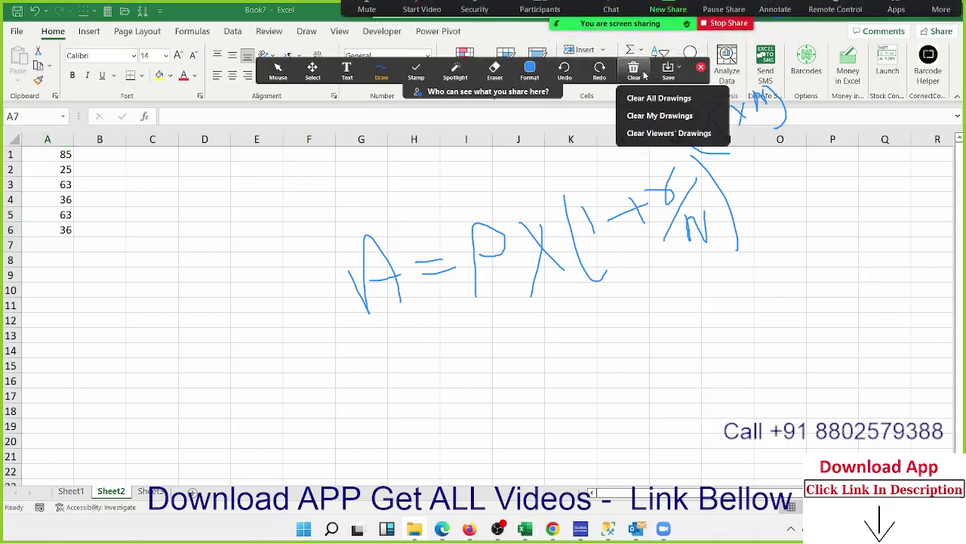
left_click(641, 114)
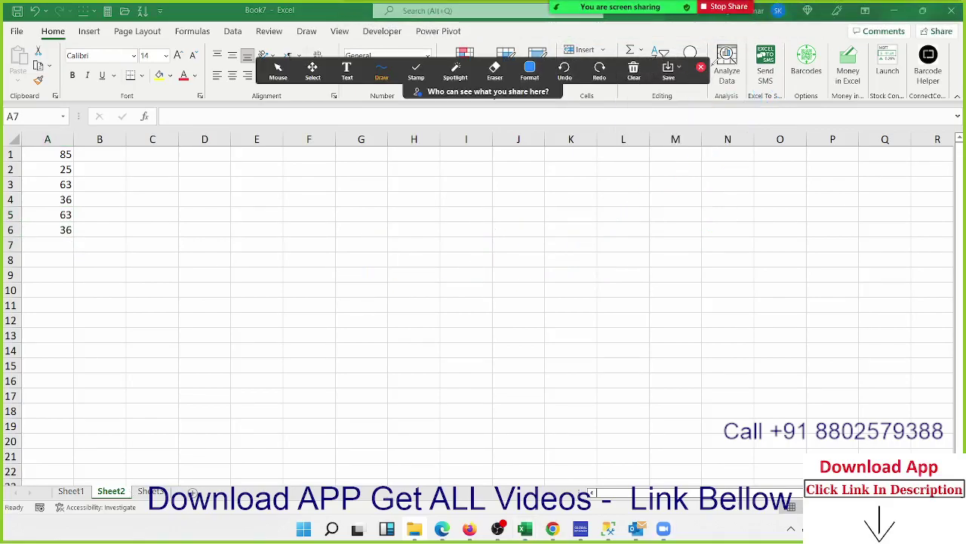
left_click(701, 68)
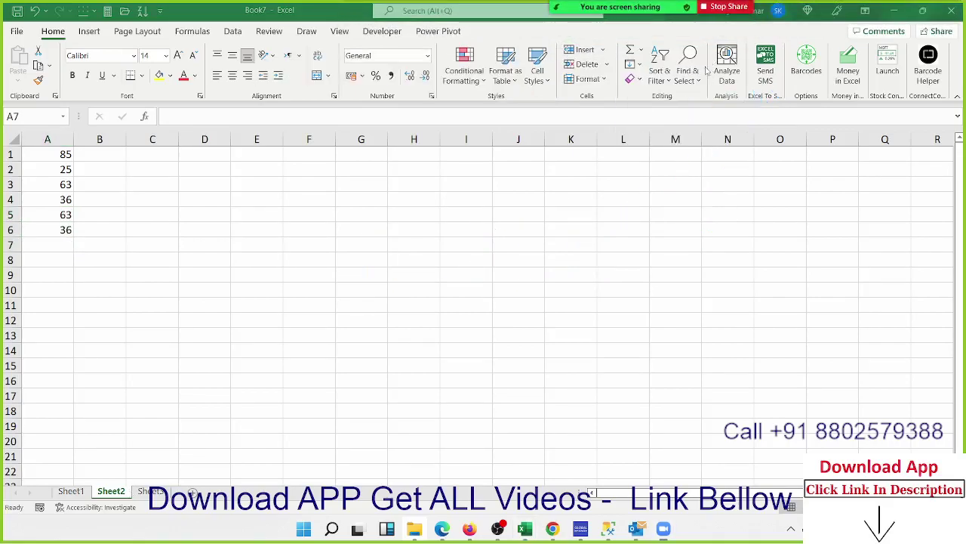
Step: Enter =A1+20 in B1 (105) and fill it down through B6
left_click(102, 156)
type("=-")
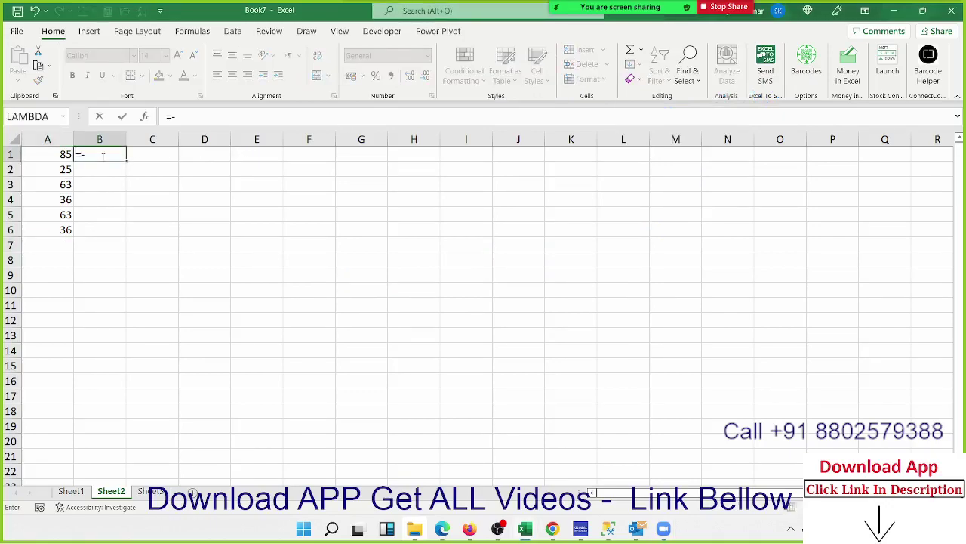
key("BackSpace")
key("Left")
type("+20")
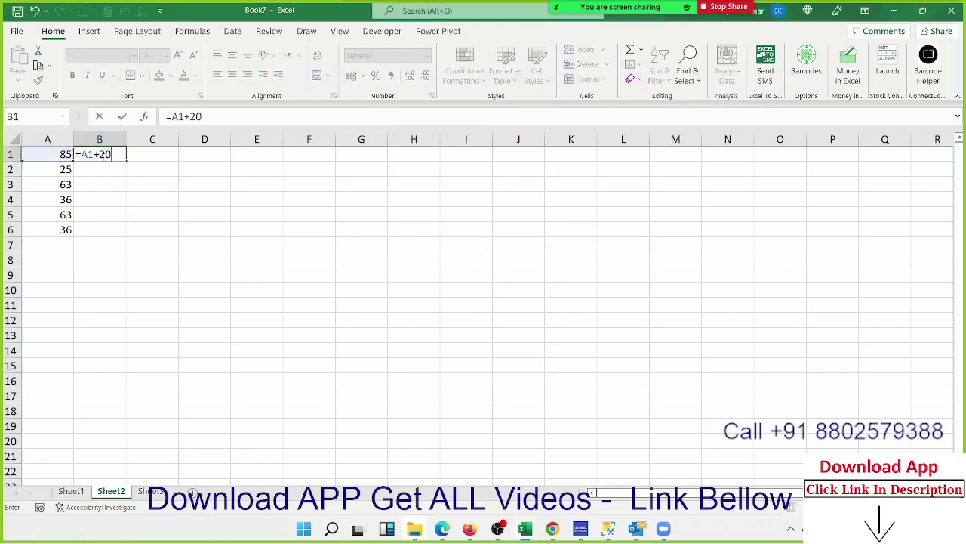
key("Return")
left_click(102, 156)
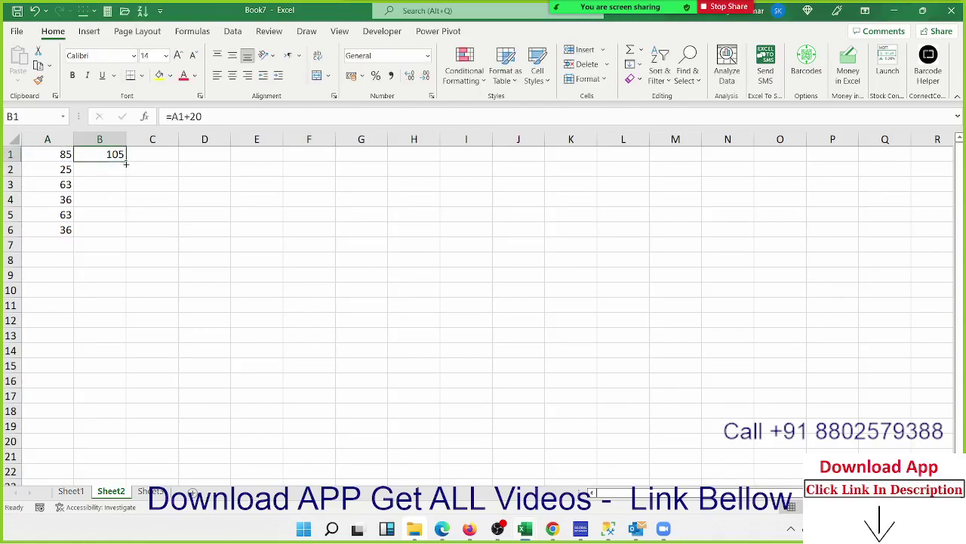
left_click_drag(126, 163, 121, 230)
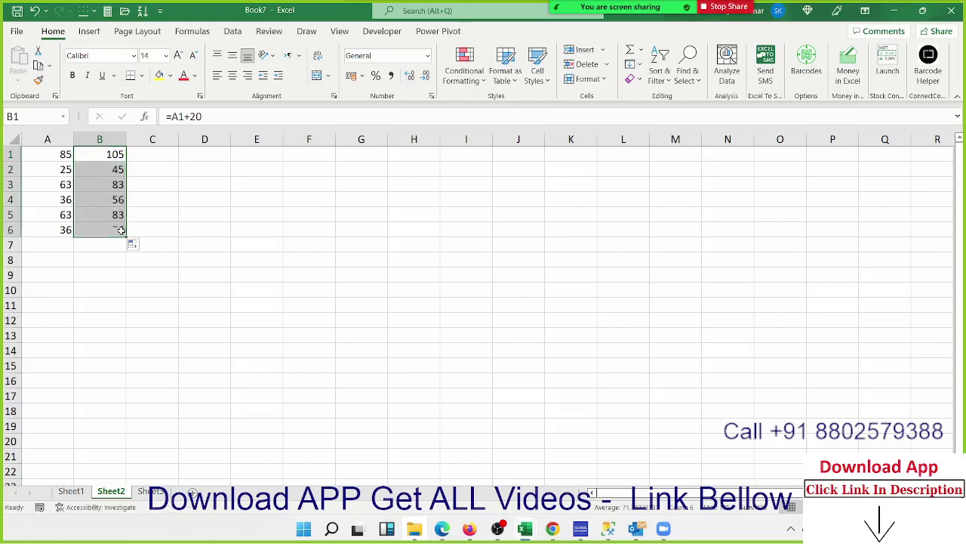
Step: Inspect the formulas in B1 through B5 to compare their relative A-column references
double_click(98, 155)
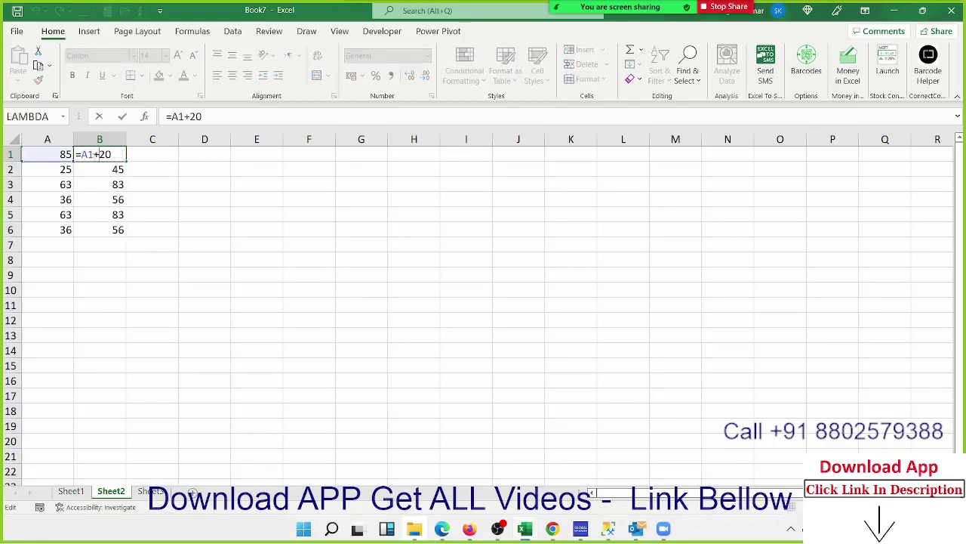
double_click(86, 154)
key("Escape")
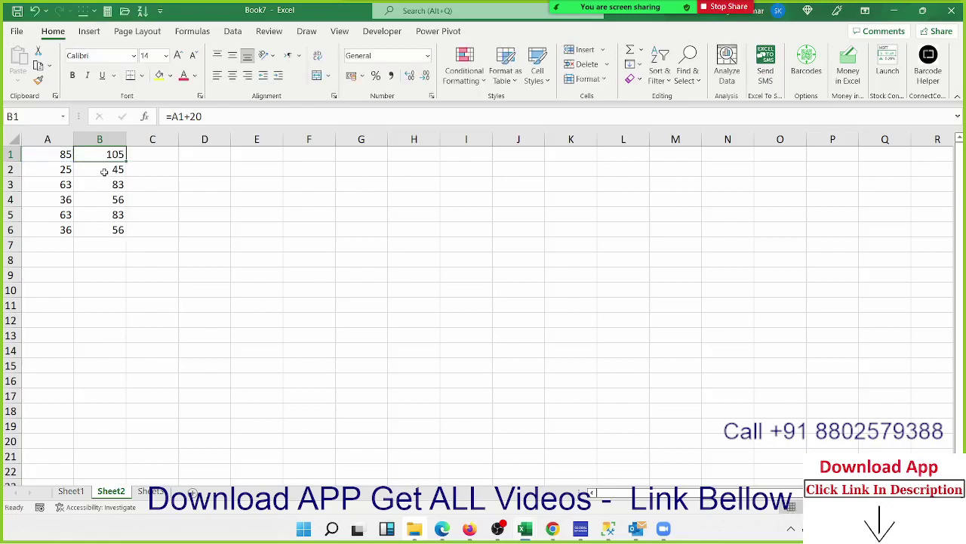
double_click(101, 170)
key("Escape")
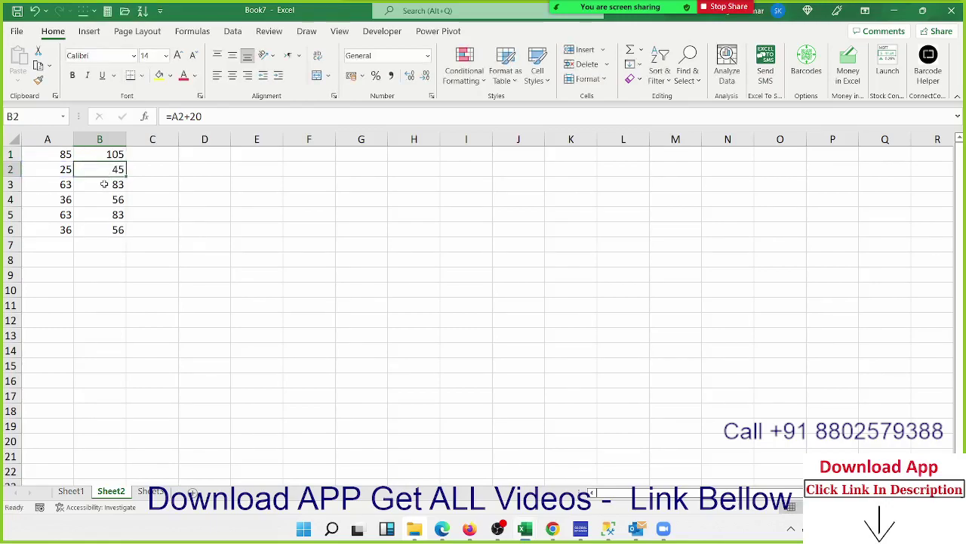
double_click(106, 185)
key("Escape")
left_click(104, 195)
double_click(104, 197)
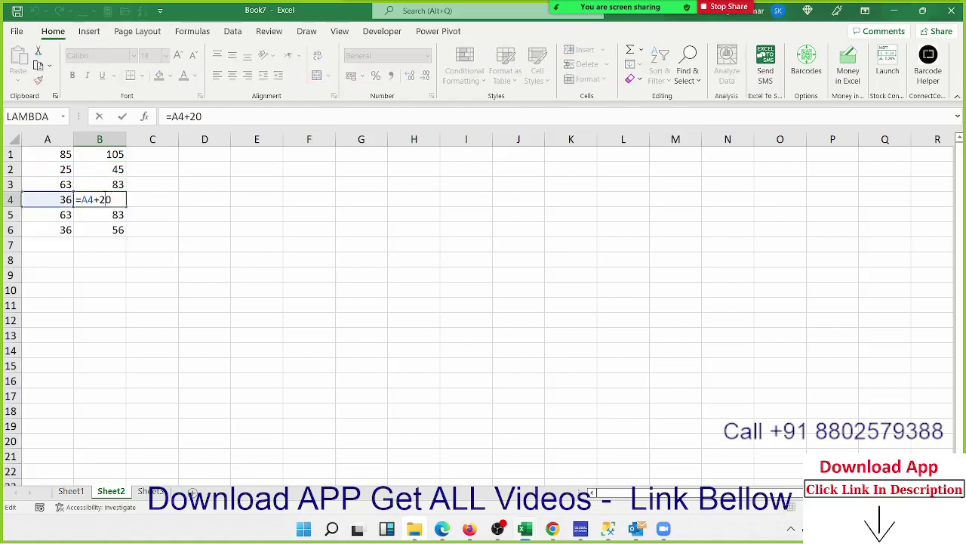
key("Escape")
double_click(104, 214)
key("Escape")
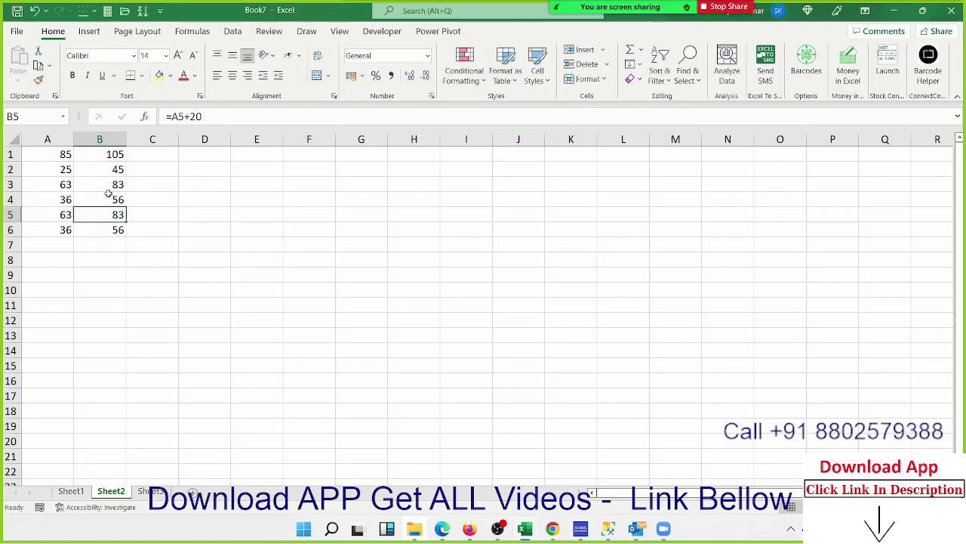
left_click(111, 168)
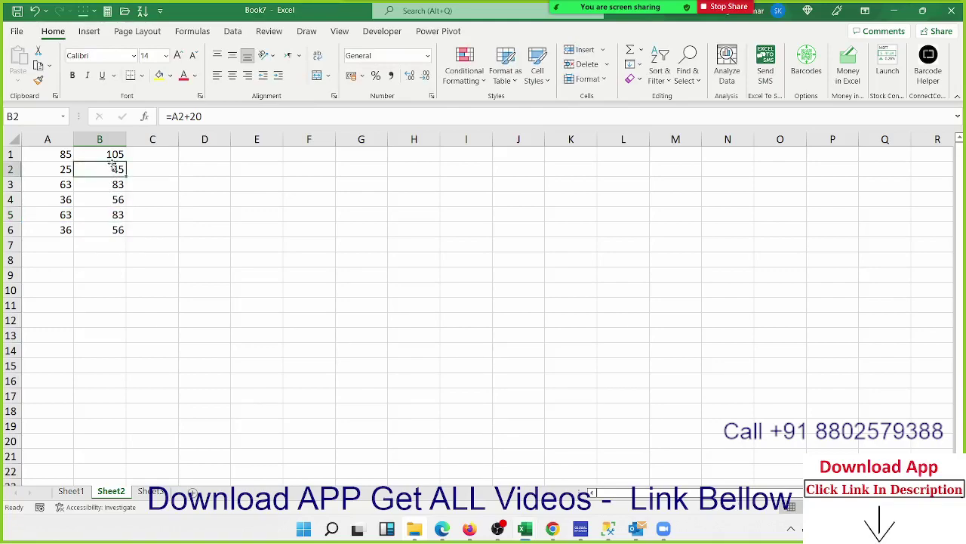
double_click(111, 167)
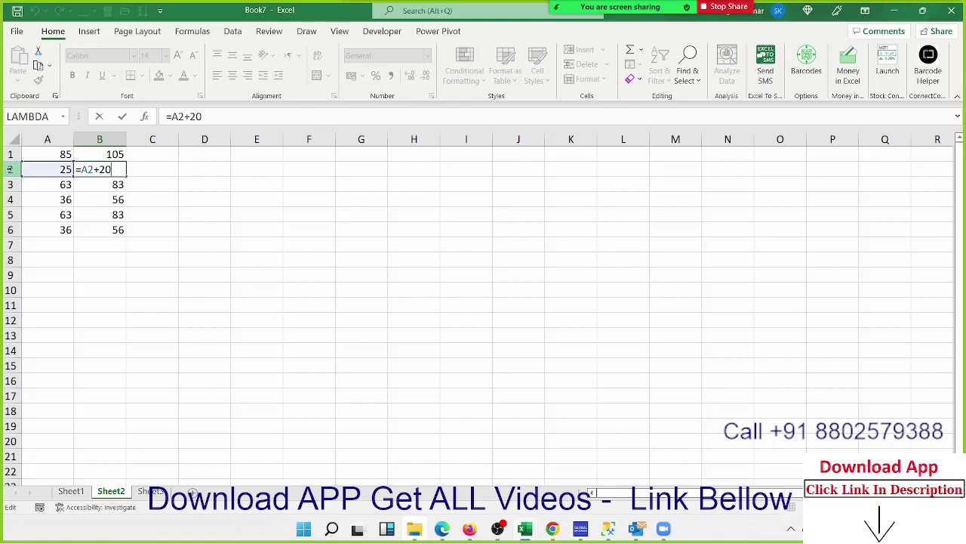
key("Escape")
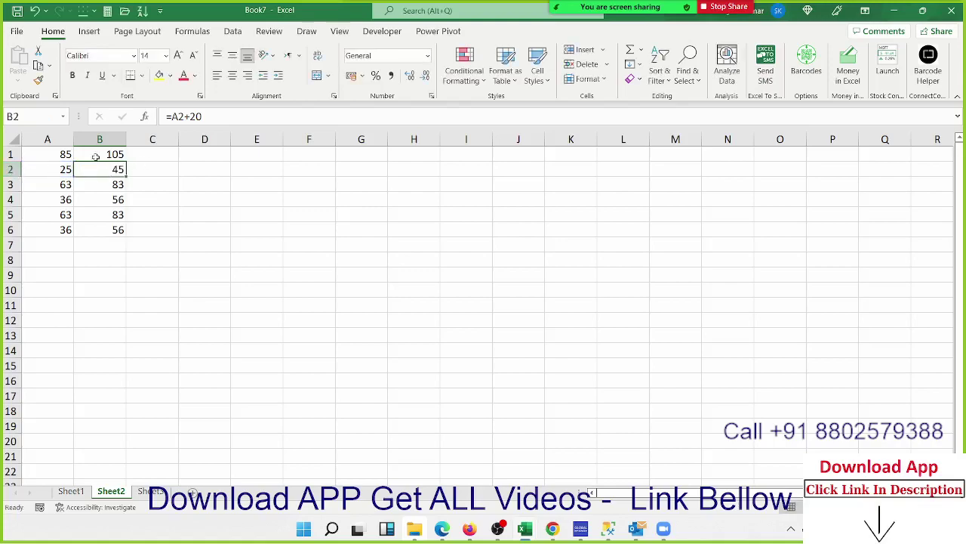
Step: Fill B1's formula into C1 to show =B1+20 (125), then delete it
left_click(114, 156)
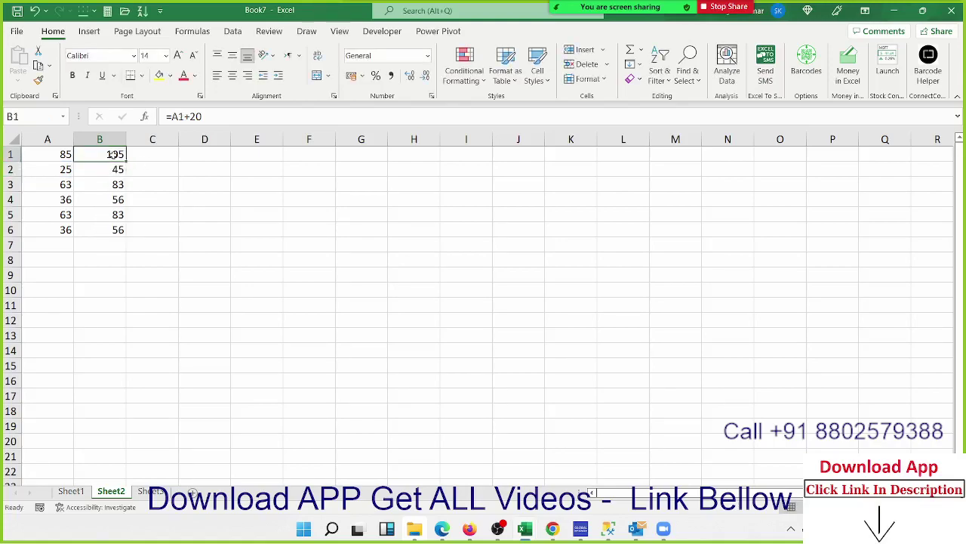
left_click_drag(126, 163, 178, 160)
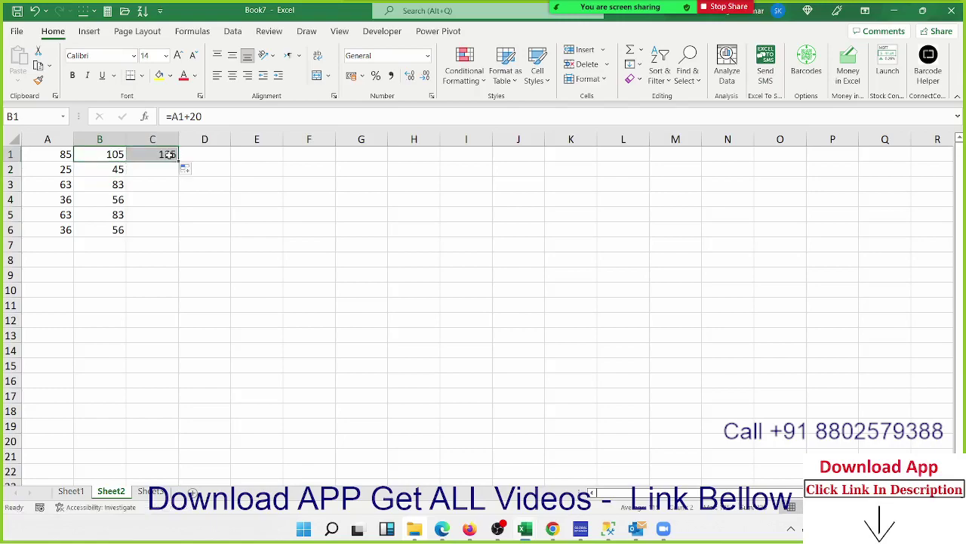
double_click(170, 155)
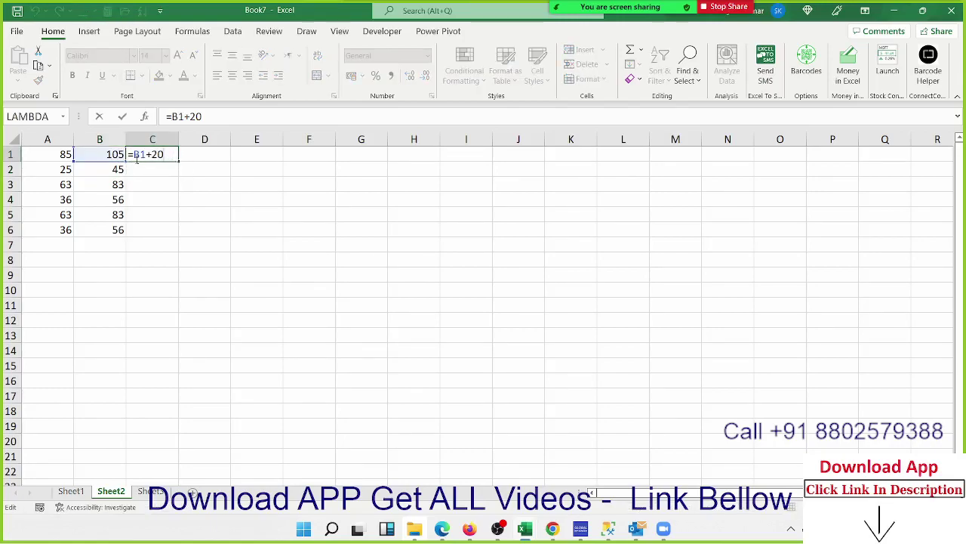
key("Escape")
key("Delete")
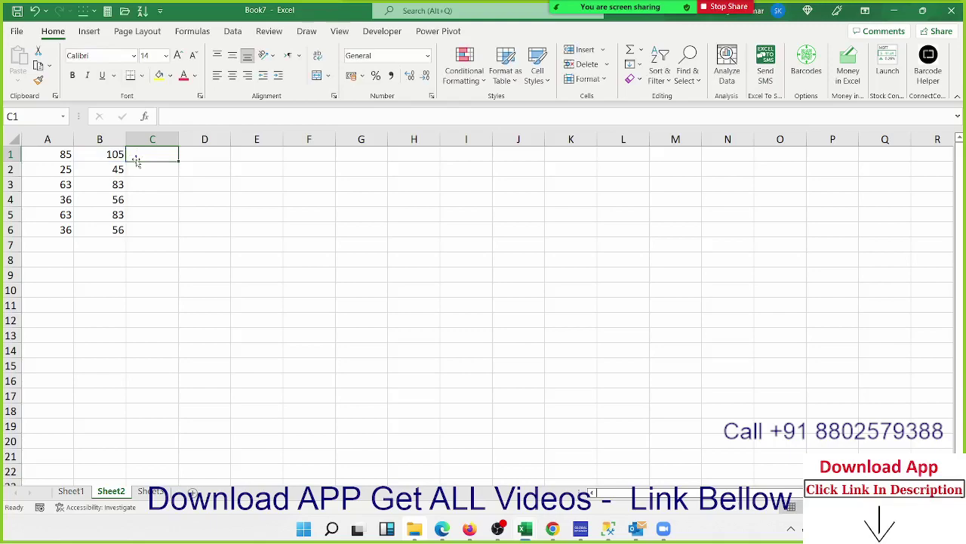
Step: Enter the value 20 in cell D1
key("Left")
key("Down")
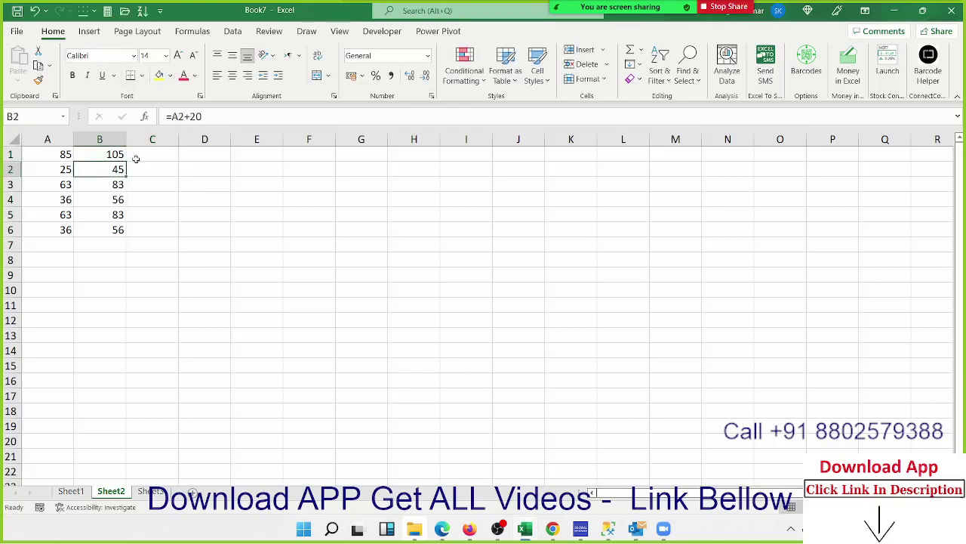
key("Down")
key("Down")
key("Down")
key("Down")
key("Down")
key("Up")
key("Up")
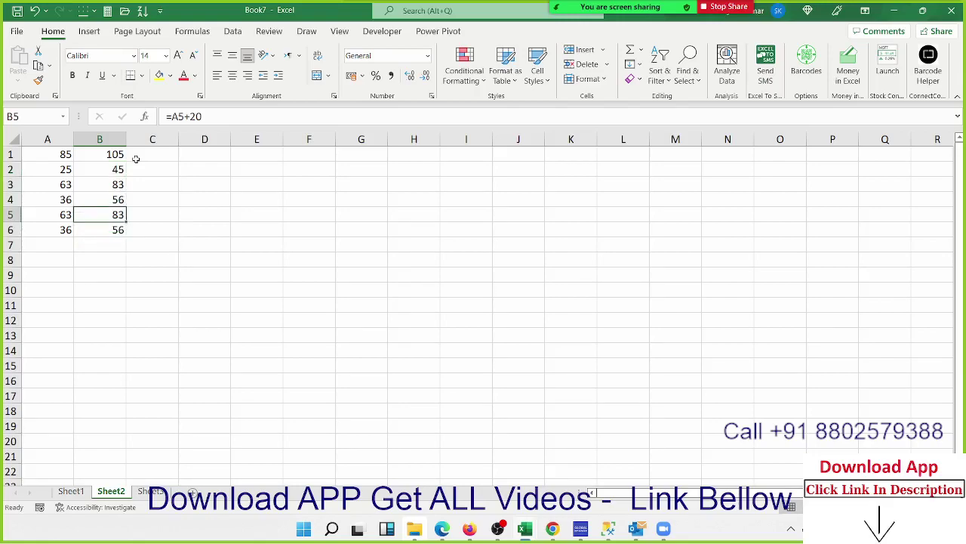
key("Up")
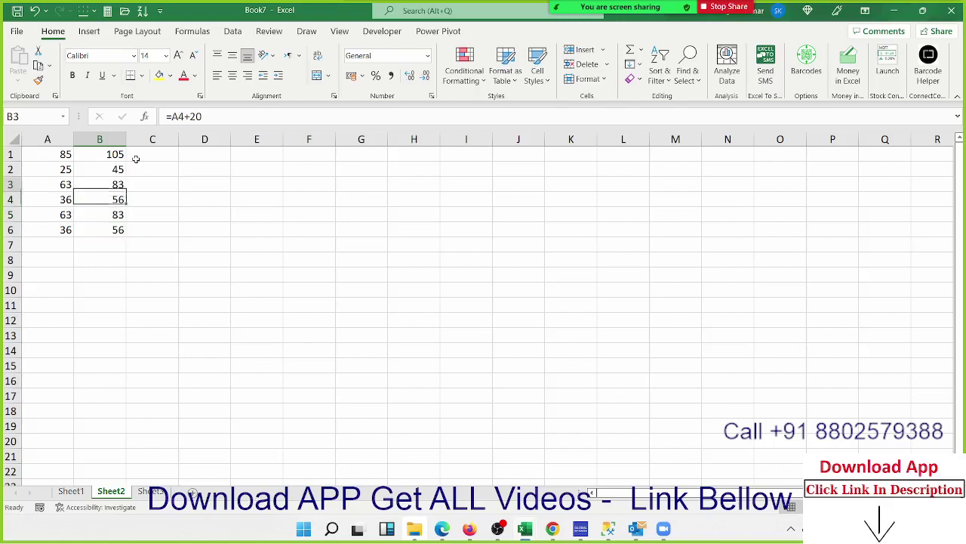
key("Up")
key("Up")
key("Up")
key("Right")
key("Right")
key("Right")
key("Right")
key("Left")
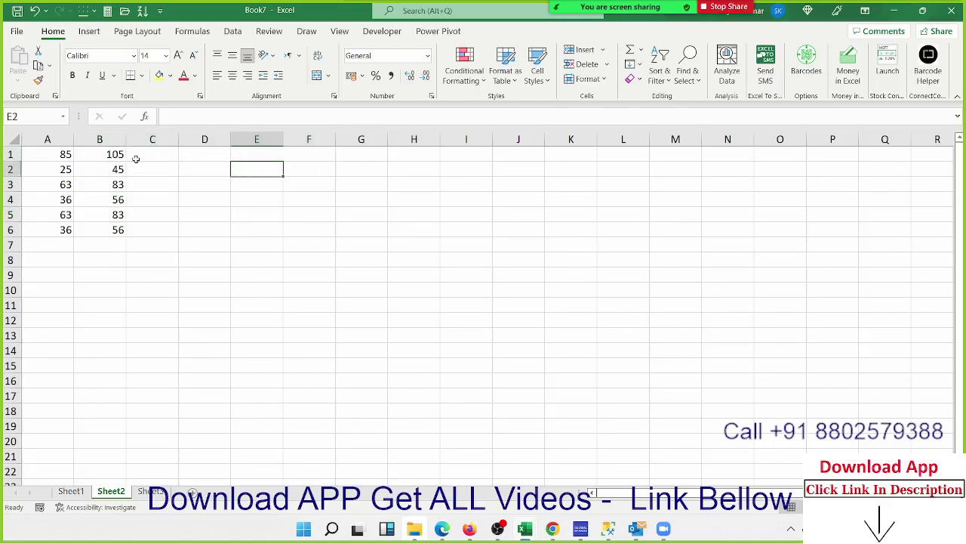
key("Left")
key("Left")
key("Right")
key("Right")
key("Left")
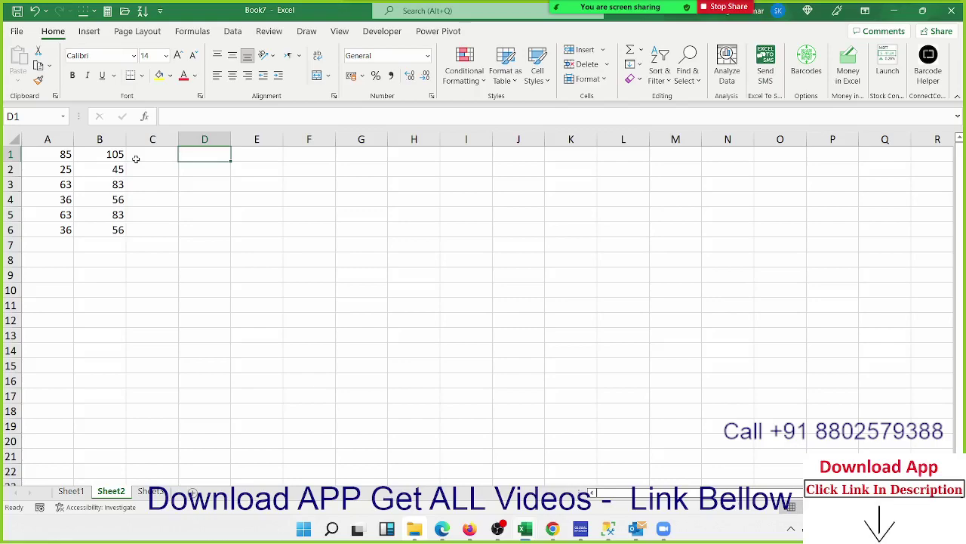
type("20")
key("Return")
Step: Clear the add-20 formulas from B1:B6
key("Up")
key("Left")
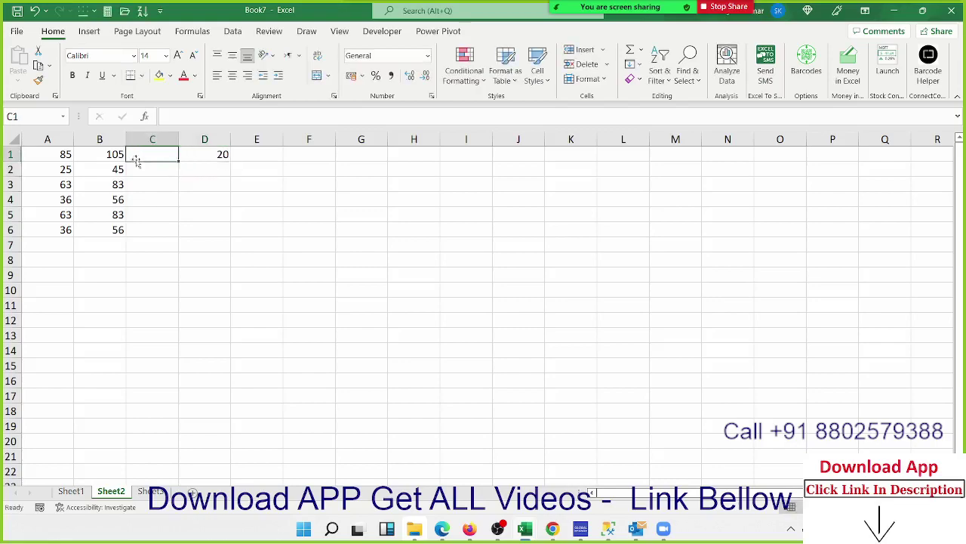
key("Left")
key("Down")
key("Down")
key("Down")
key("Down")
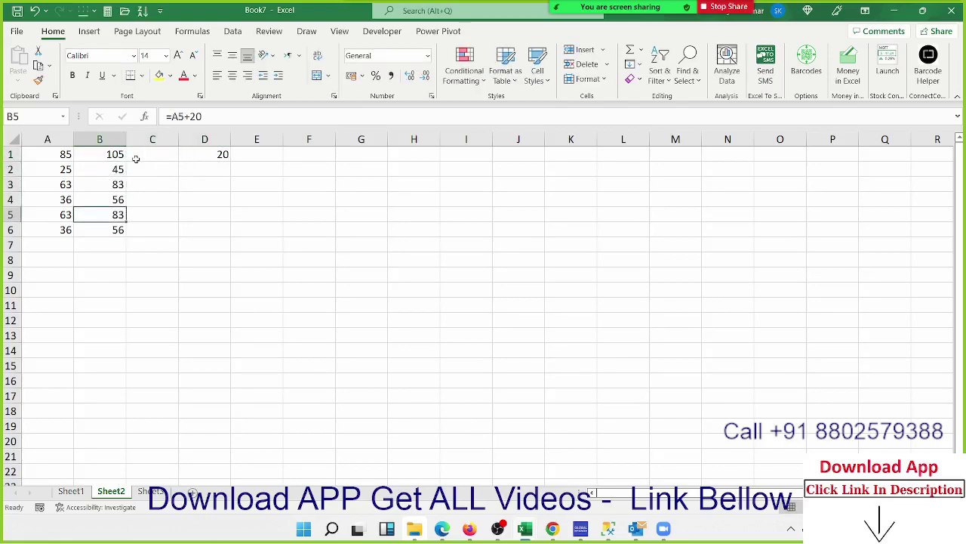
key("Up")
key("Up")
key("Up")
key("Up")
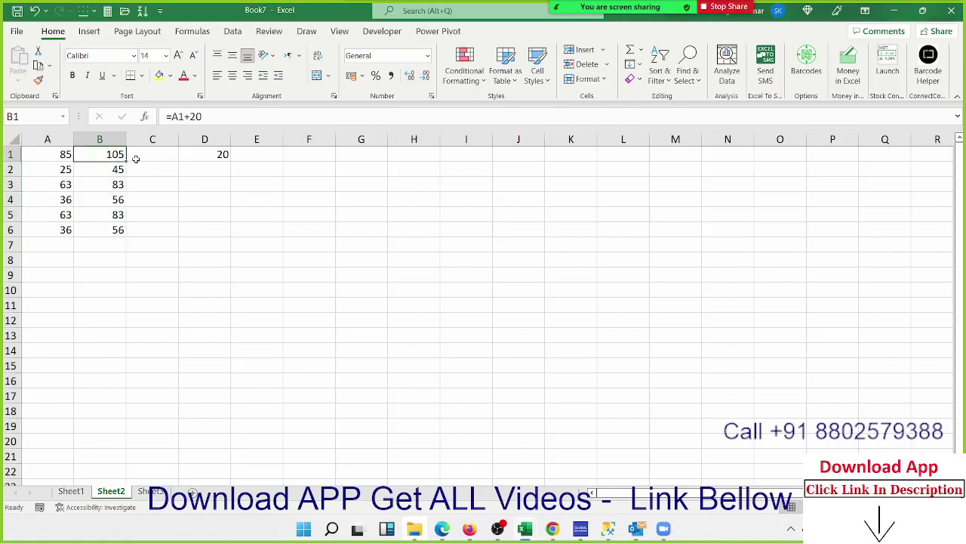
key("Right")
key("Right")
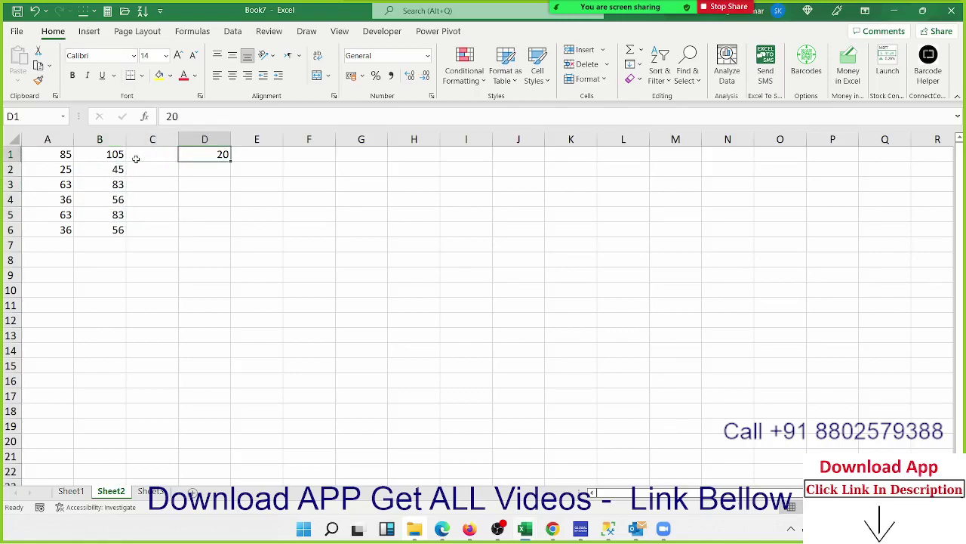
key("Left")
key("Left")
key("Down")
key("Down")
key("Down")
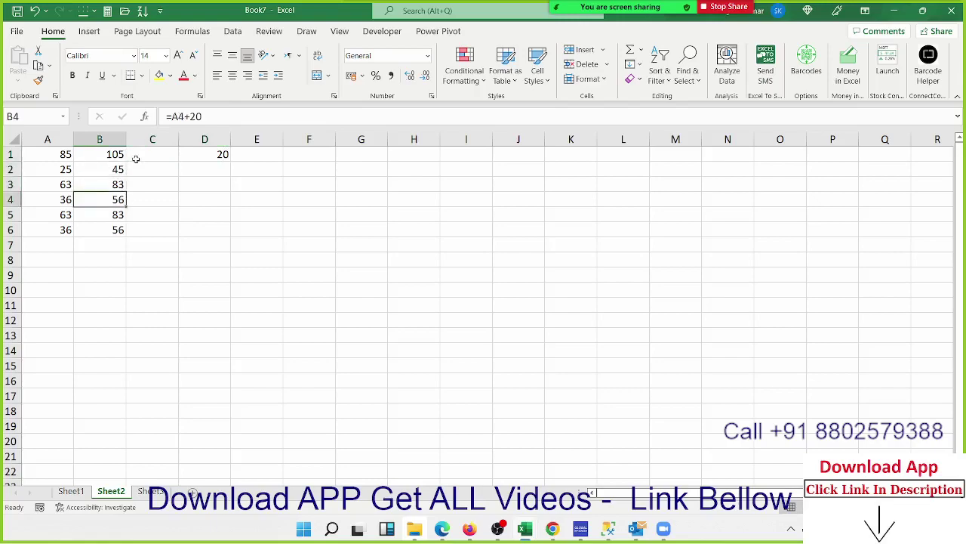
key("Up")
key("Up")
key("Up")
key("ctrl+shift+Down")
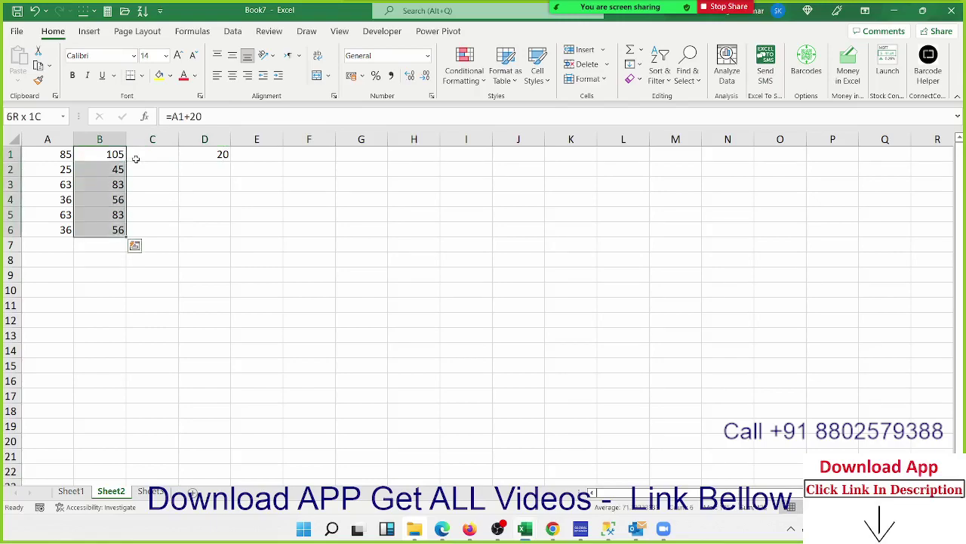
key("Delete")
Step: Rewrite B1's formula as =A1+D1, showing 105
key("Down")
key("Up")
type("=")
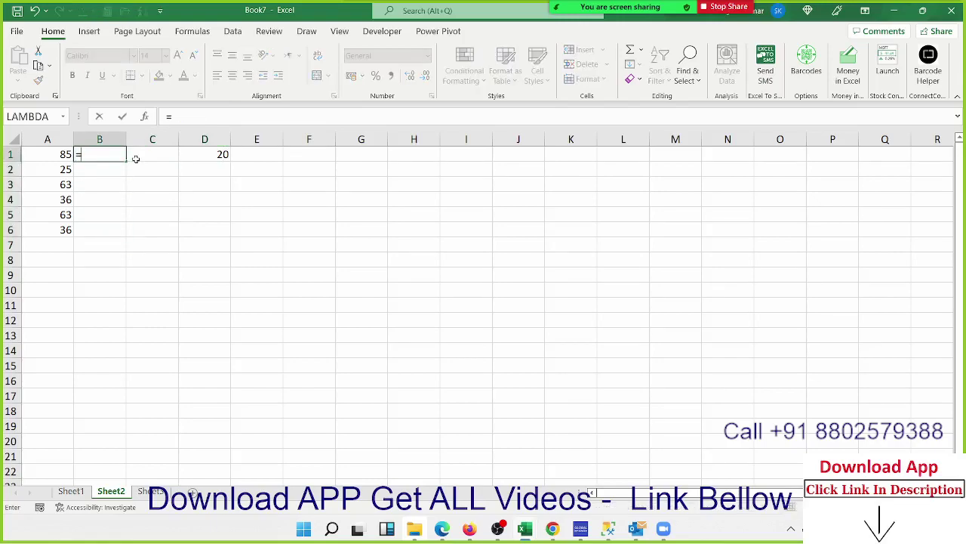
key("Left")
type("+")
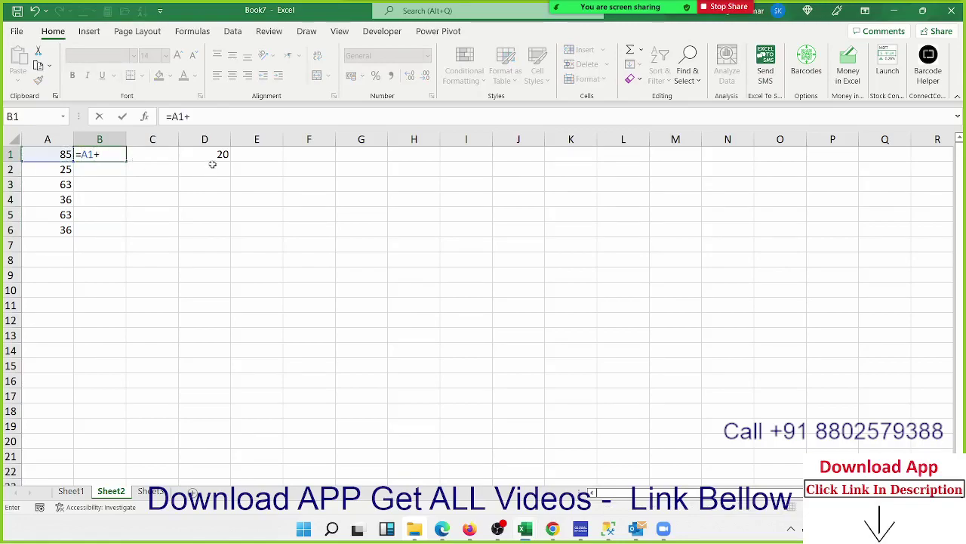
left_click(212, 154)
key("Return")
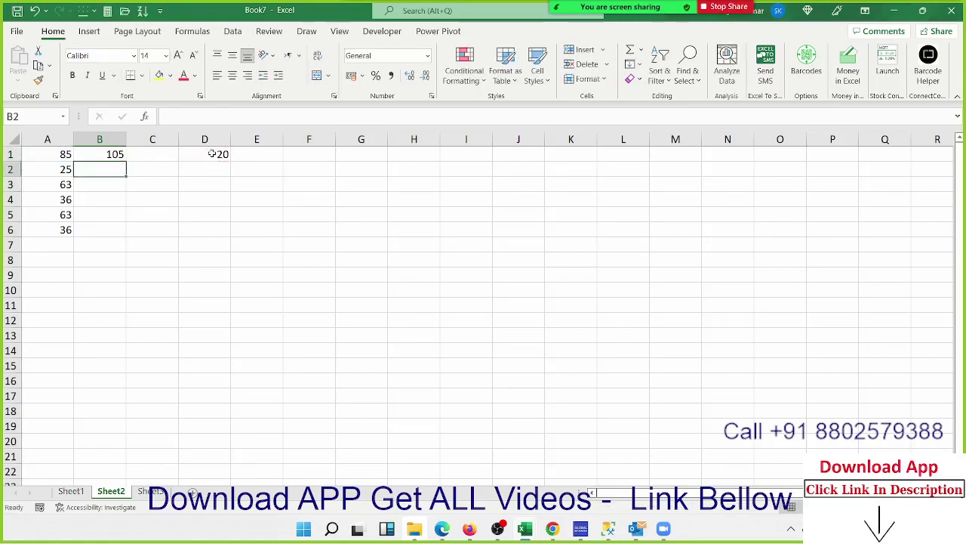
key("Up")
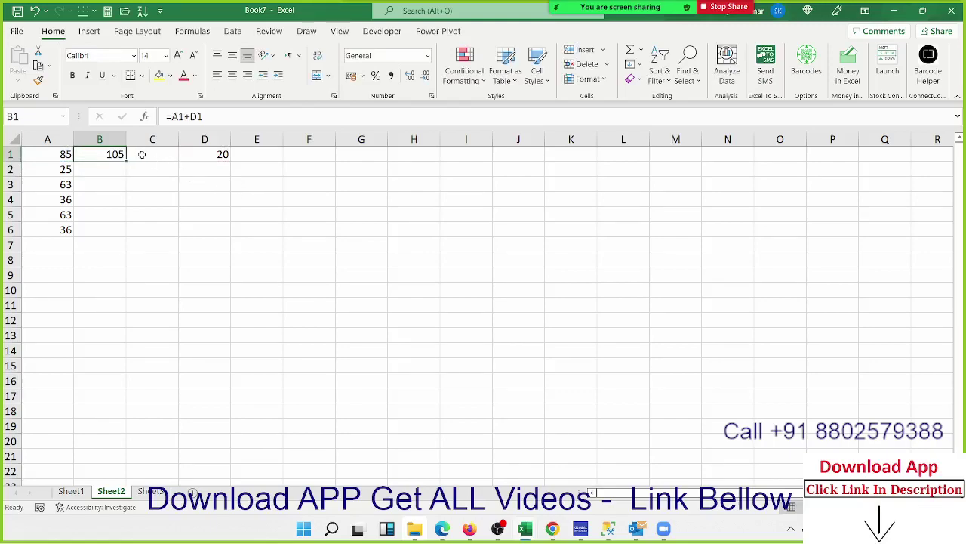
Step: Fill B1 down into B2 and inspect its shifted A2 and D2 references
left_click_drag(125, 160, 123, 175)
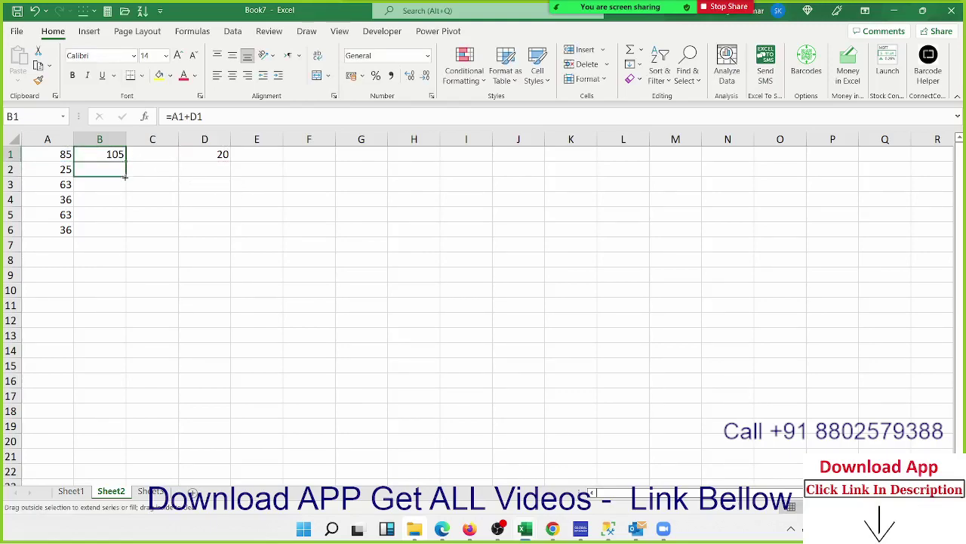
double_click(120, 171)
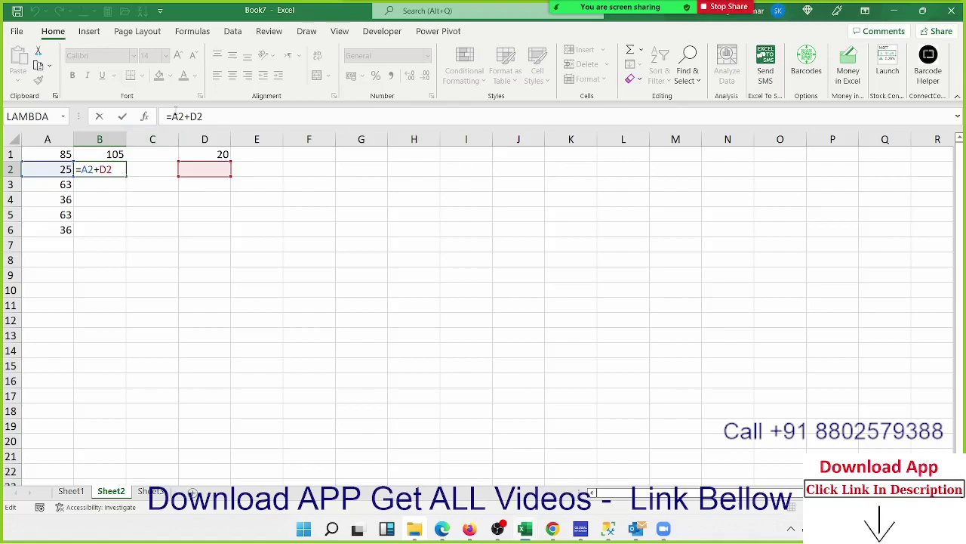
double_click(177, 116)
double_click(188, 116)
key("ctrl+Return")
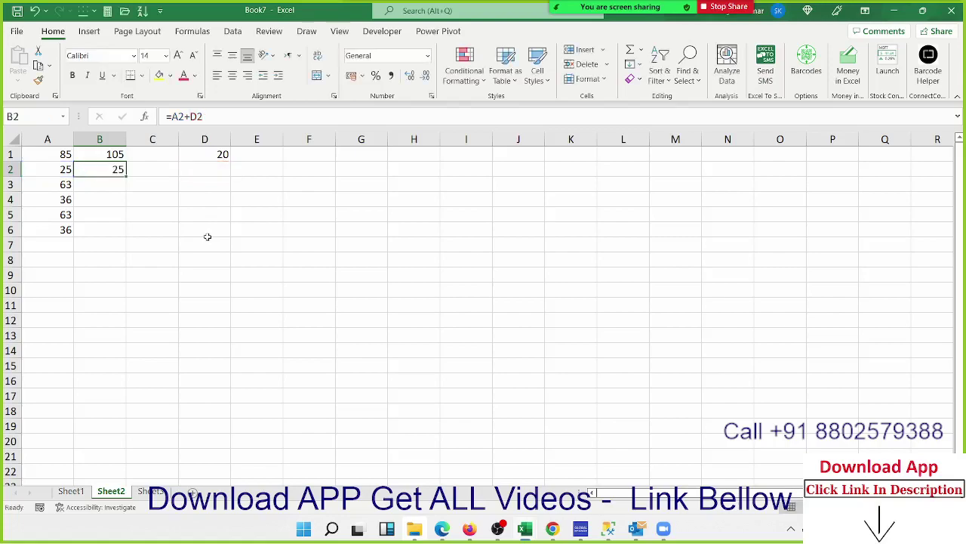
Step: Change B1's formula to =A1+D$1 with F4 and fill it down through B6
left_click(117, 156)
double_click(124, 155)
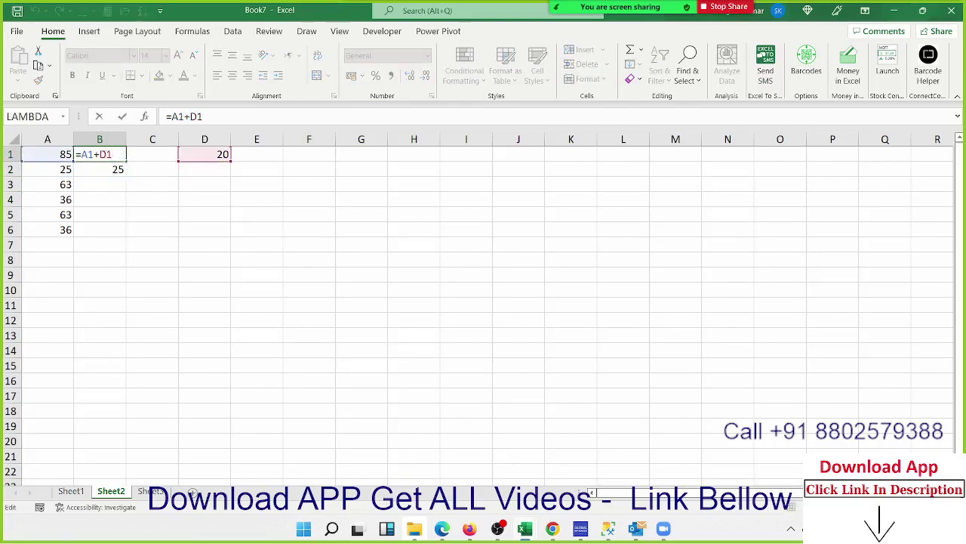
double_click(106, 154)
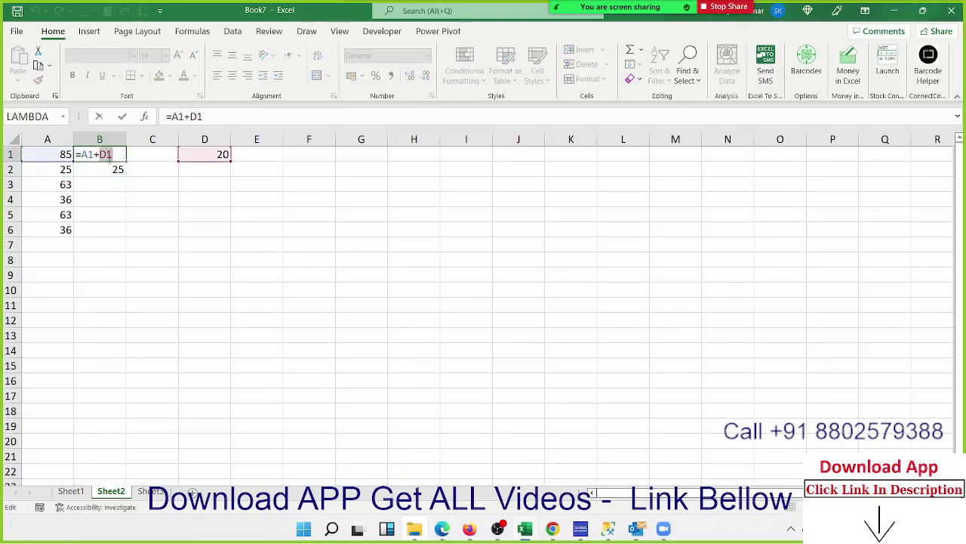
left_click(106, 155)
key("F4")
key("F4")
key("ctrl+Return")
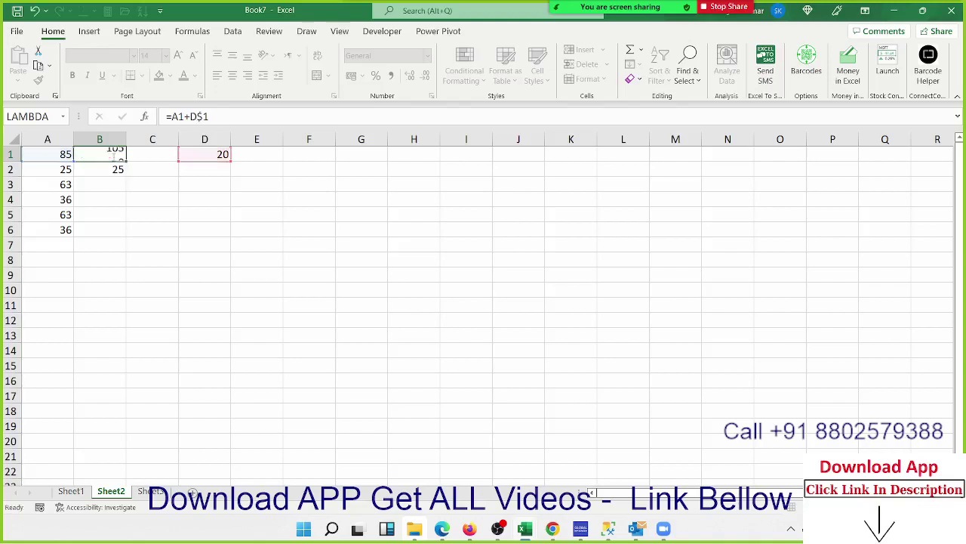
left_click_drag(125, 160, 115, 239)
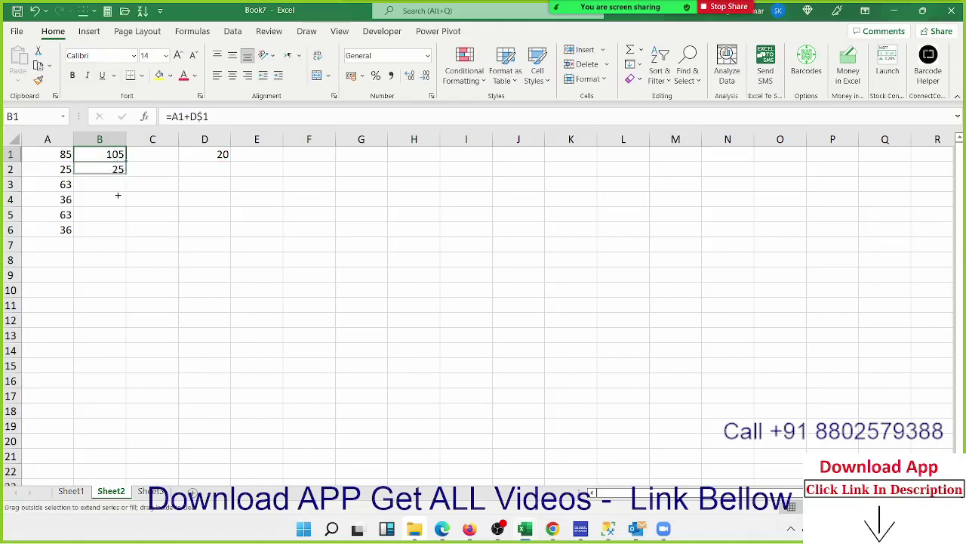
Step: Check that the formulas in B1 through B5 each reference the row-locked D$1
double_click(117, 154)
key("Escape")
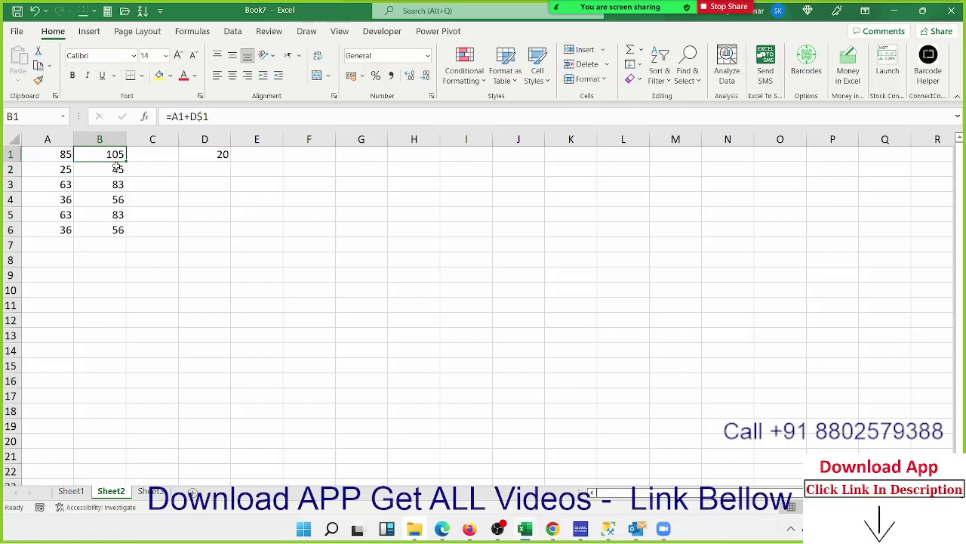
double_click(118, 169)
key("Escape")
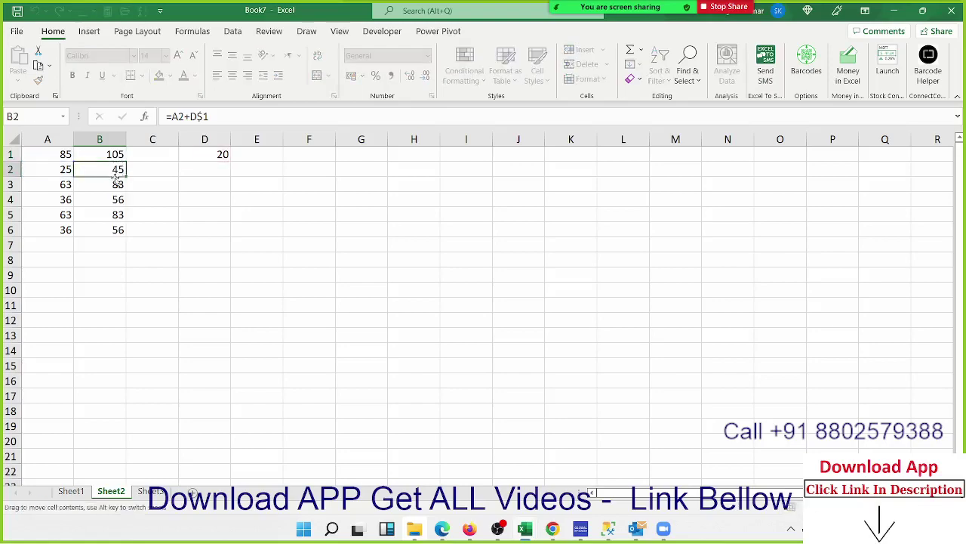
left_click(115, 180)
double_click(115, 182)
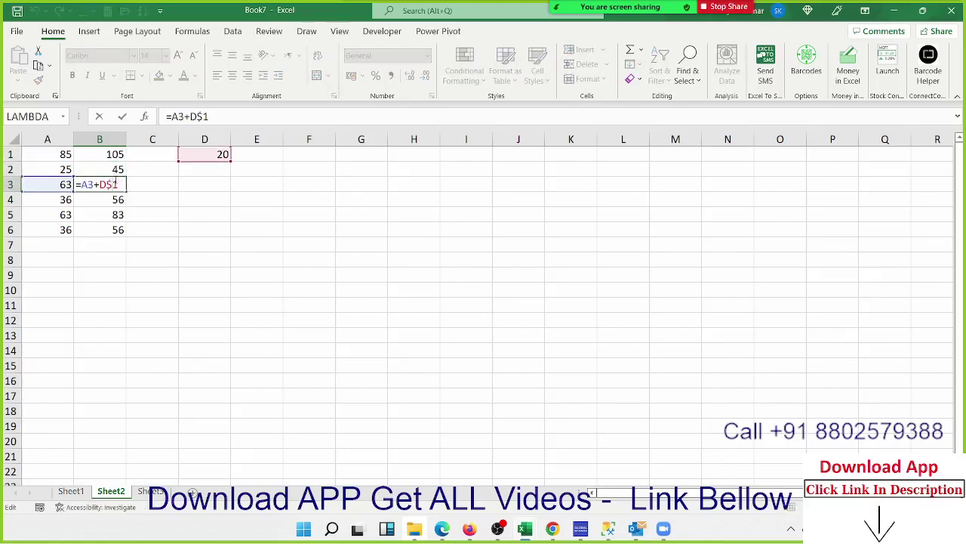
key("Escape")
left_click(115, 198)
double_click(116, 198)
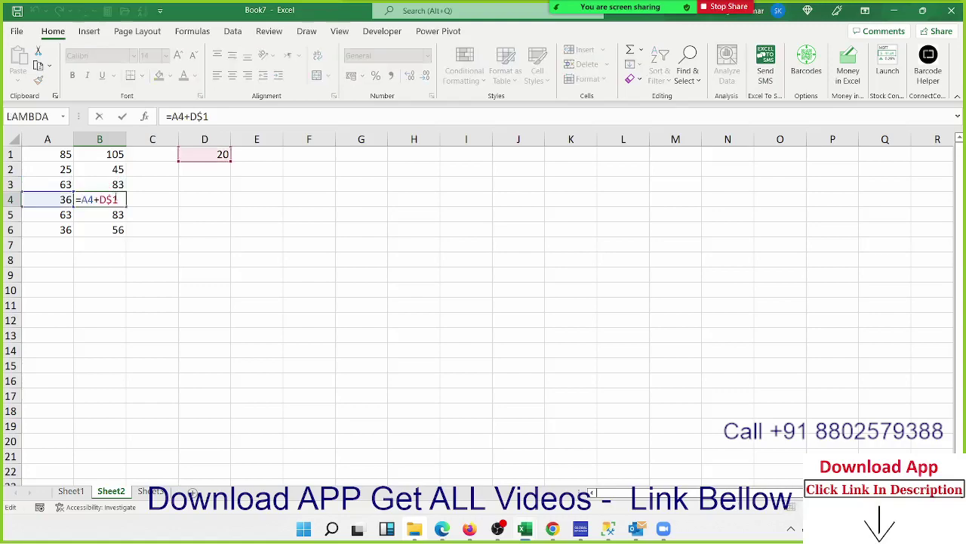
key("Escape")
left_click(115, 213)
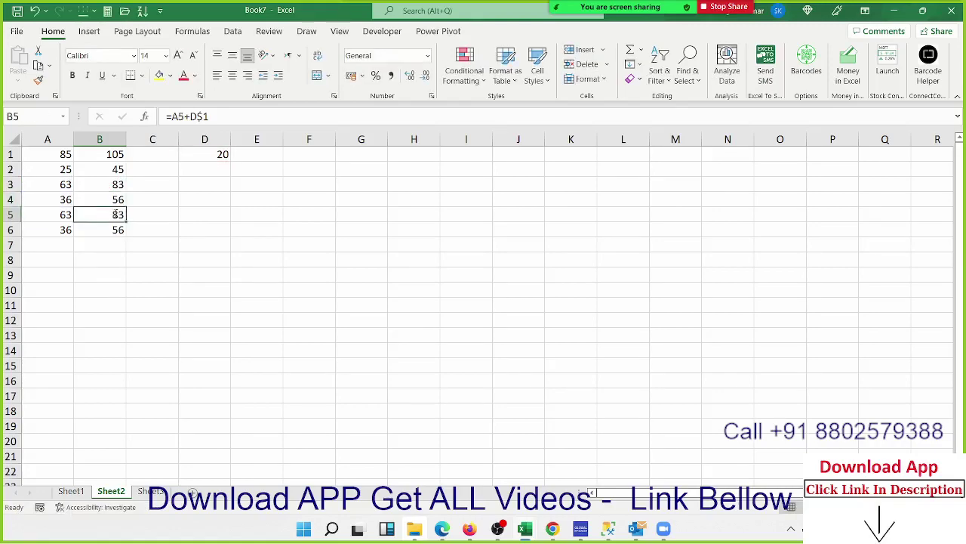
double_click(115, 214)
key("Escape")
left_click(111, 171)
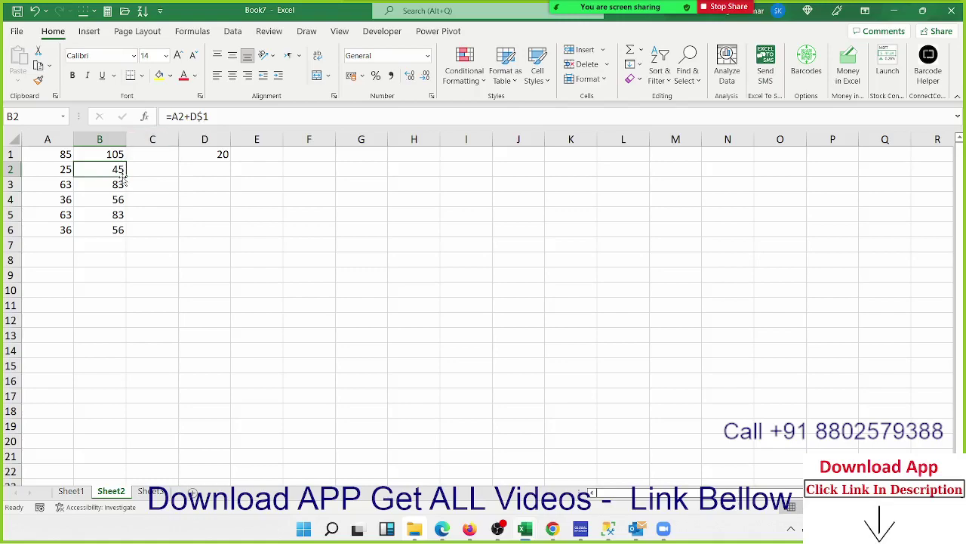
Step: Copy B2's formula into C2 to see the shifted column reference, then clear C2
left_click_drag(126, 177, 155, 175)
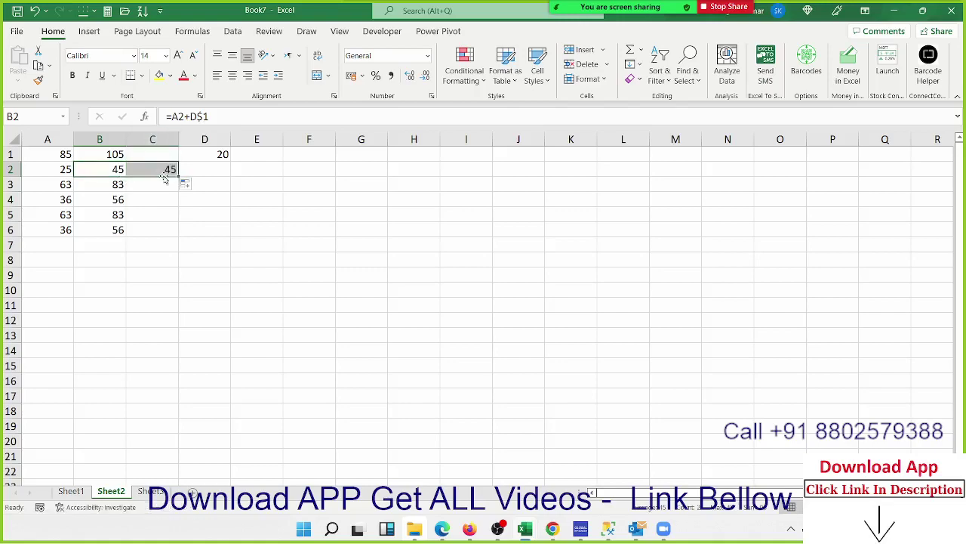
double_click(166, 169)
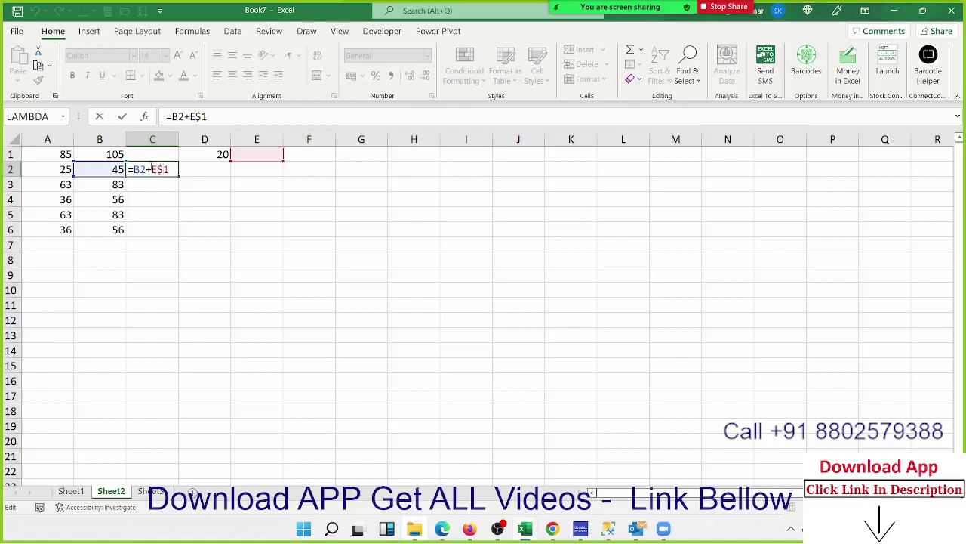
key("ctrl+Return")
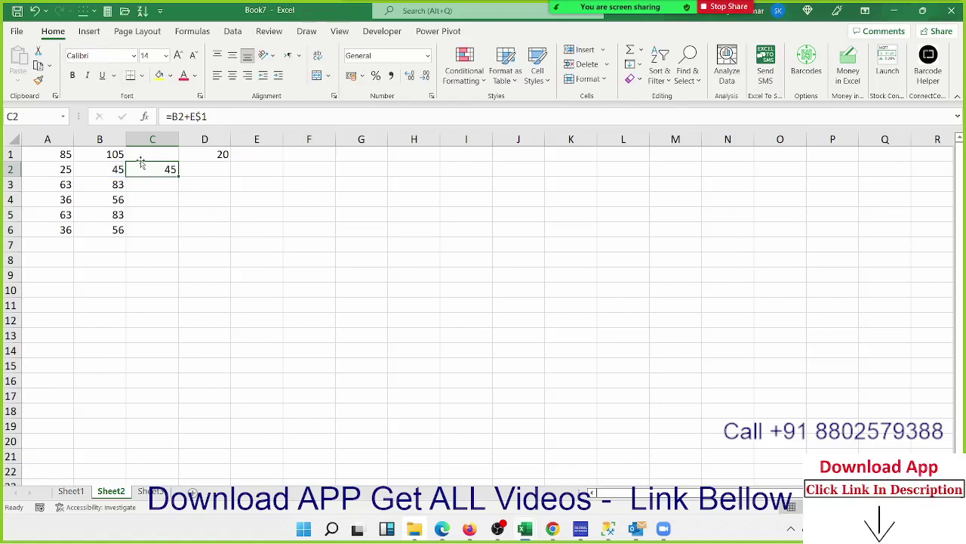
key("Delete")
Step: Lock B1's formula to =A1+$D$1, refill it through B6, and return to Sheet1
left_click(121, 155)
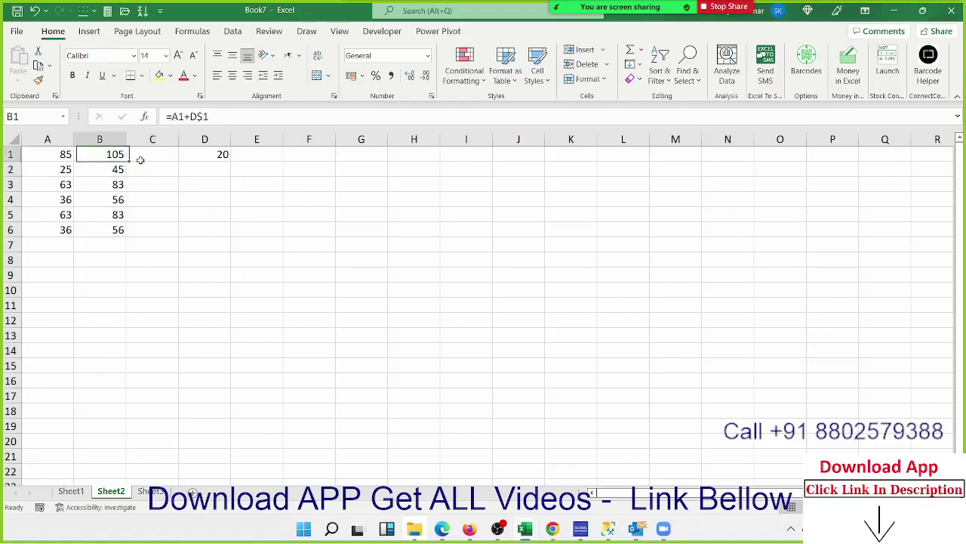
left_click(191, 117)
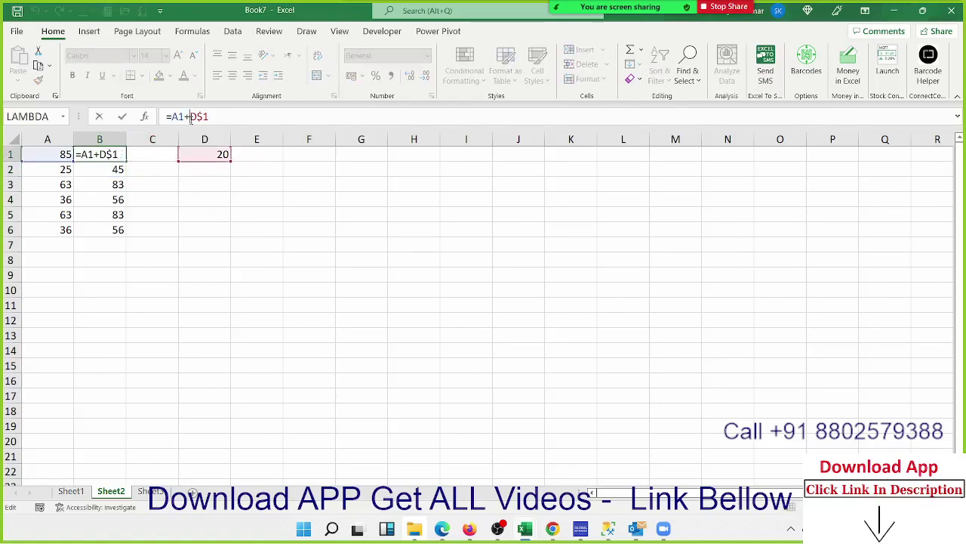
type("$")
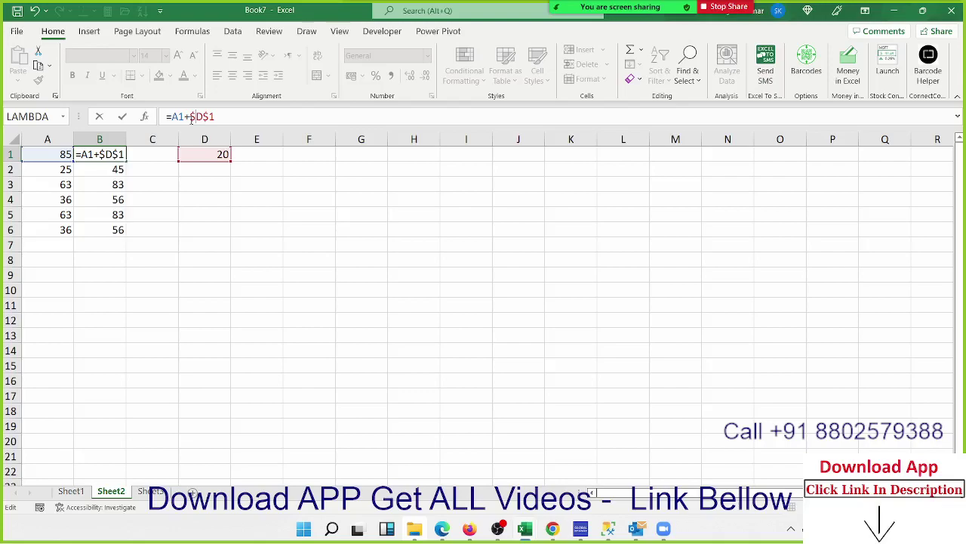
key("ctrl+Return")
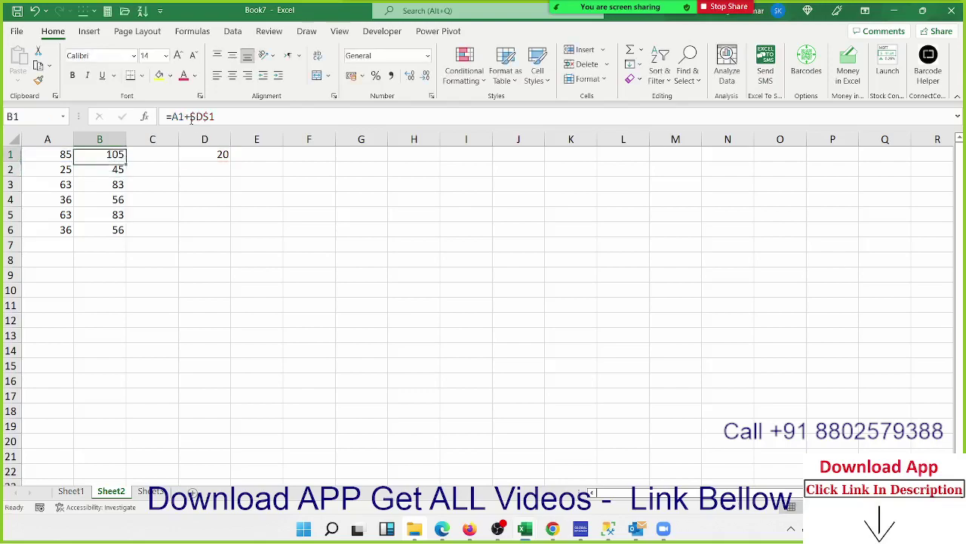
double_click(127, 160)
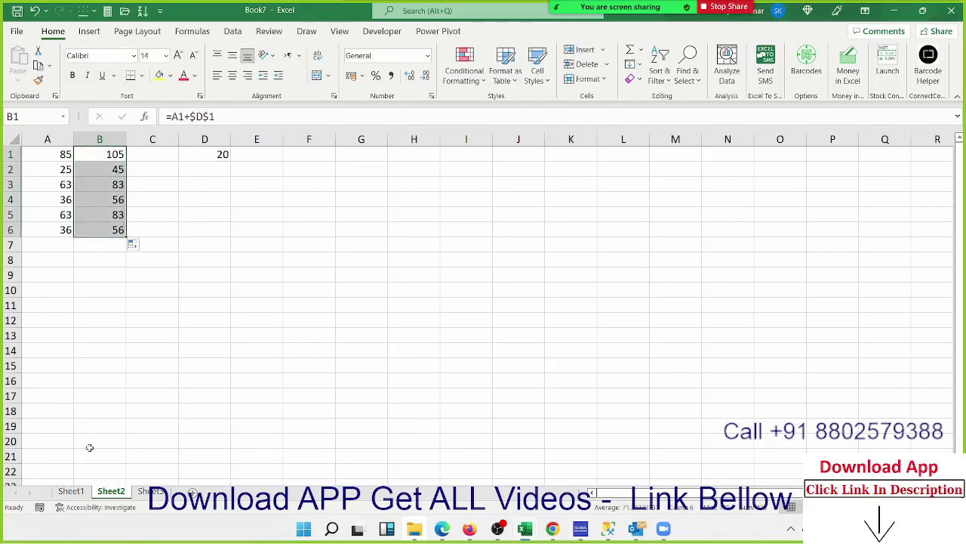
left_click(74, 491)
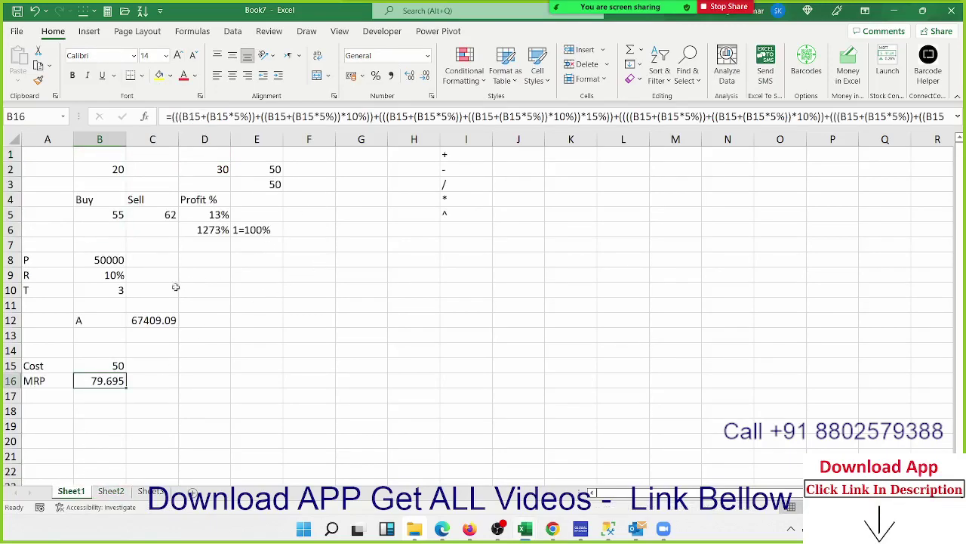
left_click(211, 229)
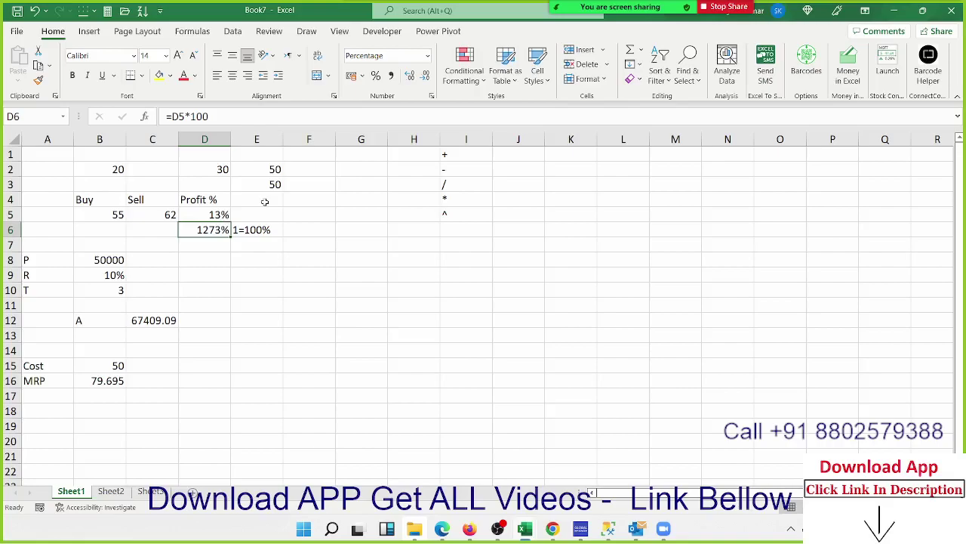
left_click(760, 222)
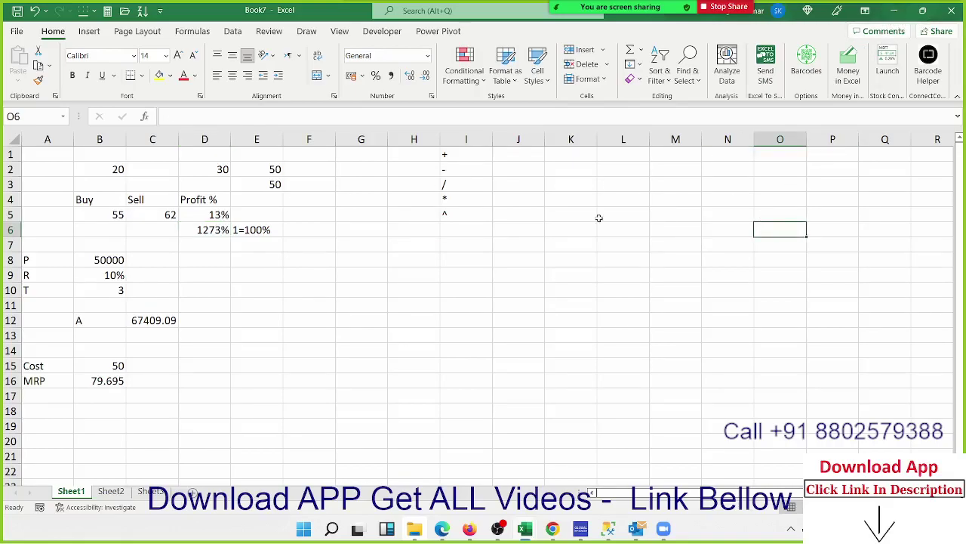
left_click(345, 364)
left_click(115, 376)
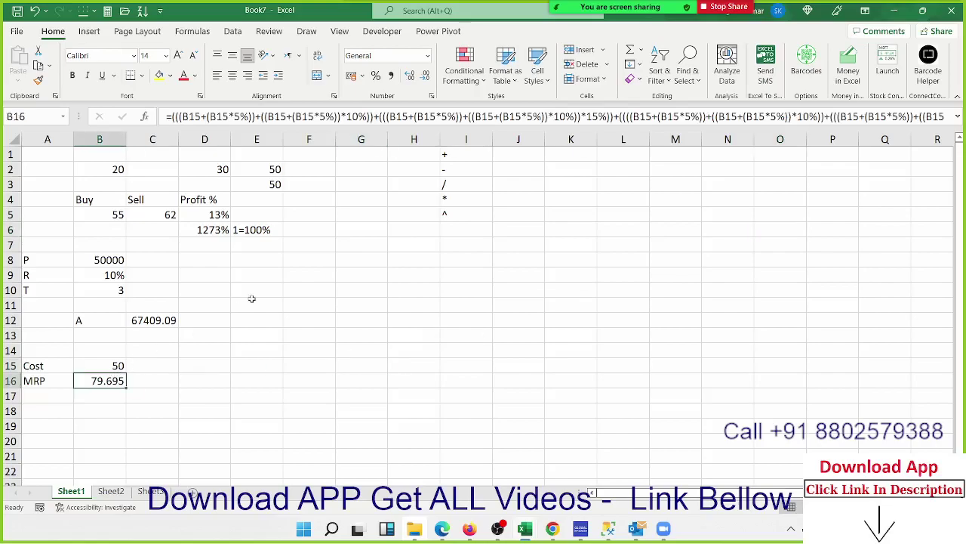
left_click(376, 253)
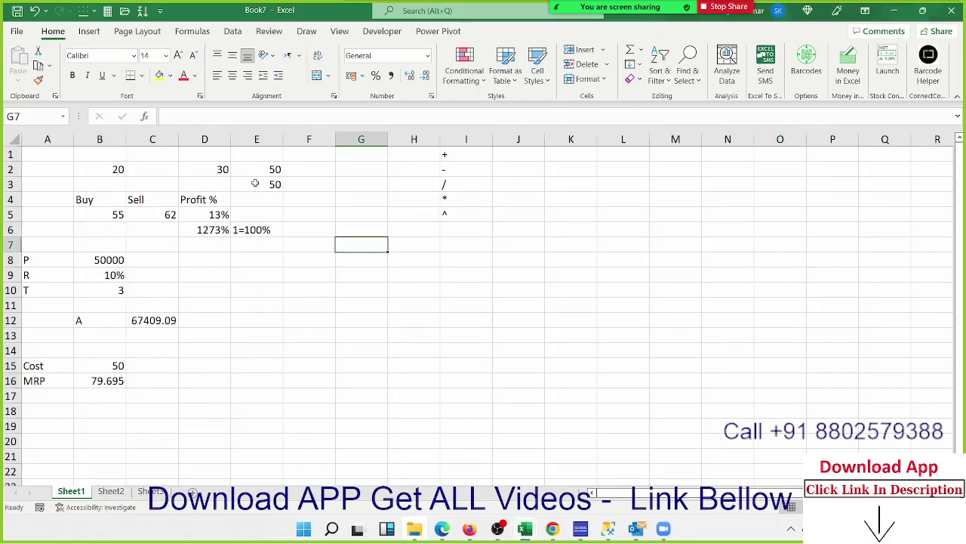
left_click(19, 34)
left_click(20, 36)
left_click(19, 34)
key("Escape")
left_click(354, 377)
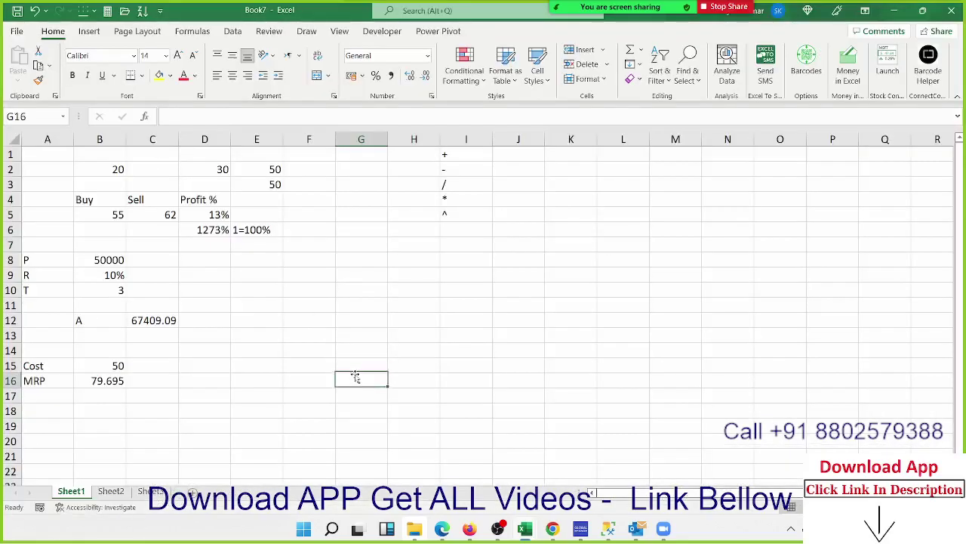